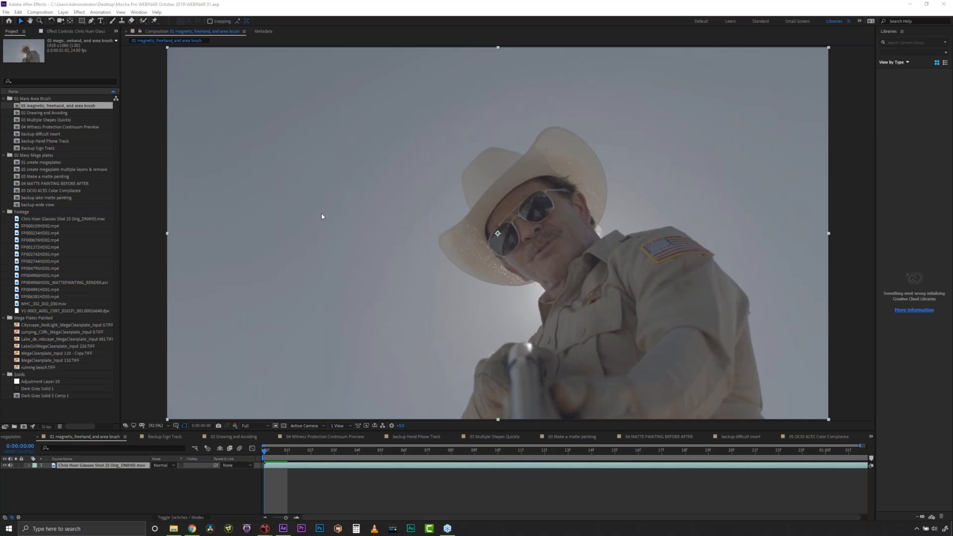
# - Launch the Mocha Pro interface from the effect on the cowboy footage layer in the magnetic, freehand, and area brush composition
pyautogui.click(82, 106)
pyautogui.click(86, 109)
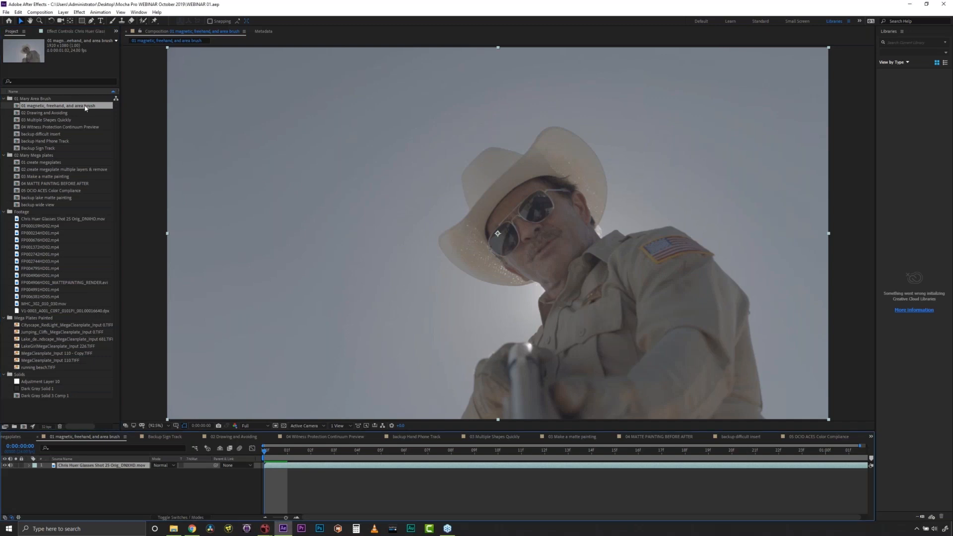
pyautogui.click(82, 477)
pyautogui.click(81, 31)
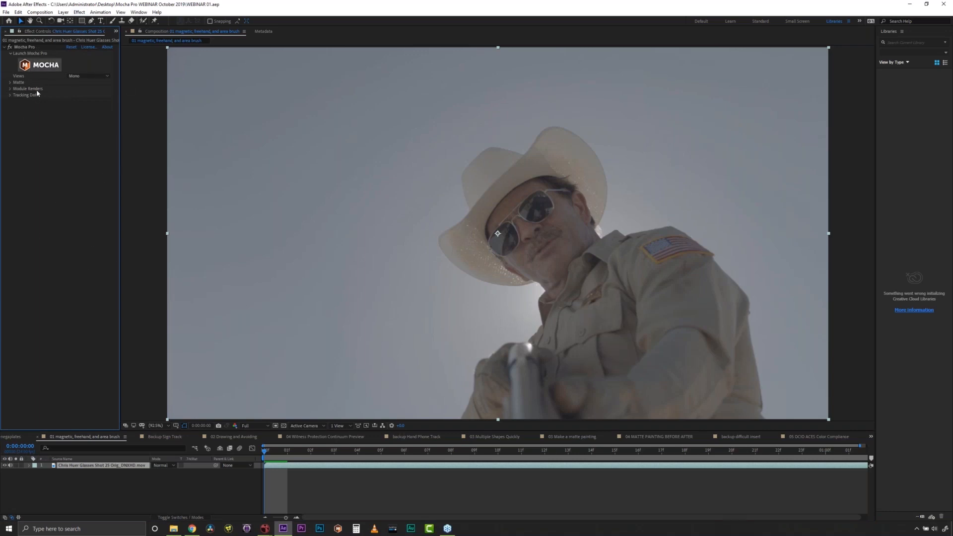
pyautogui.click(38, 66)
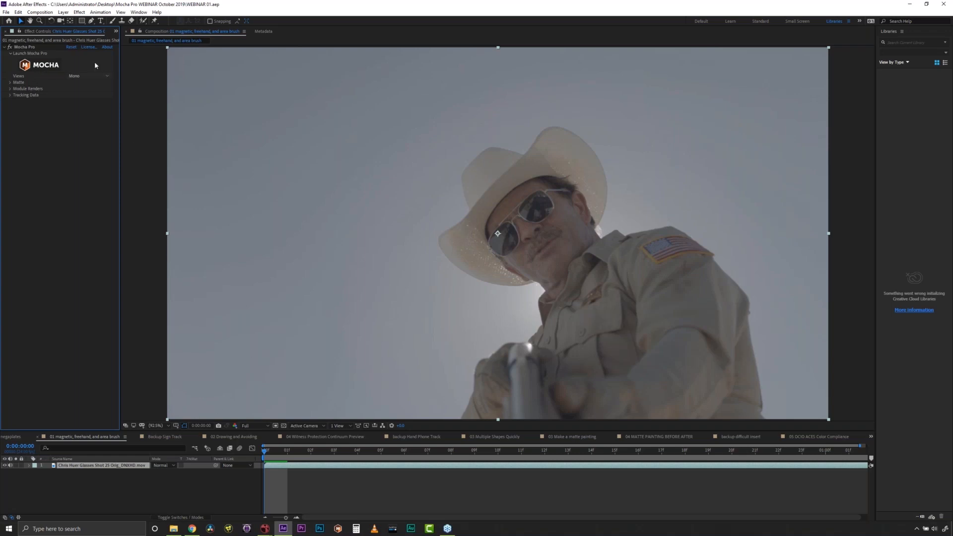
pyautogui.click(71, 87)
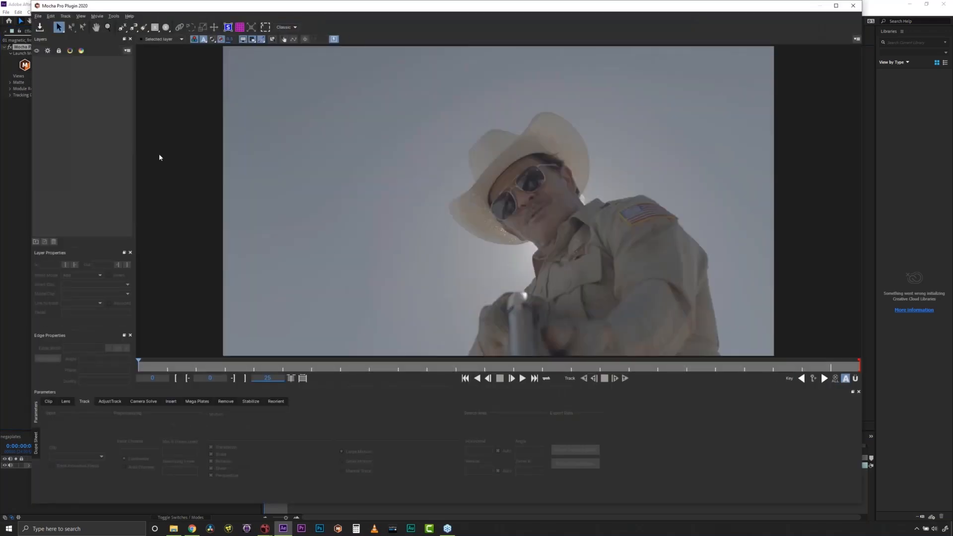
# - Trace a closed Magnetic Spline along the hat brim's edge and under the man's jaw
pyautogui.click(133, 27)
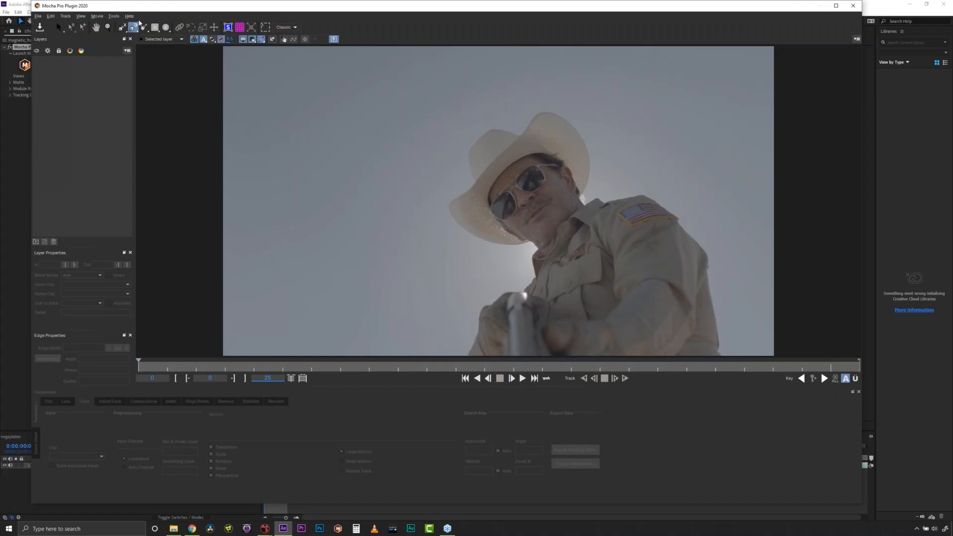
pyautogui.click(448, 204)
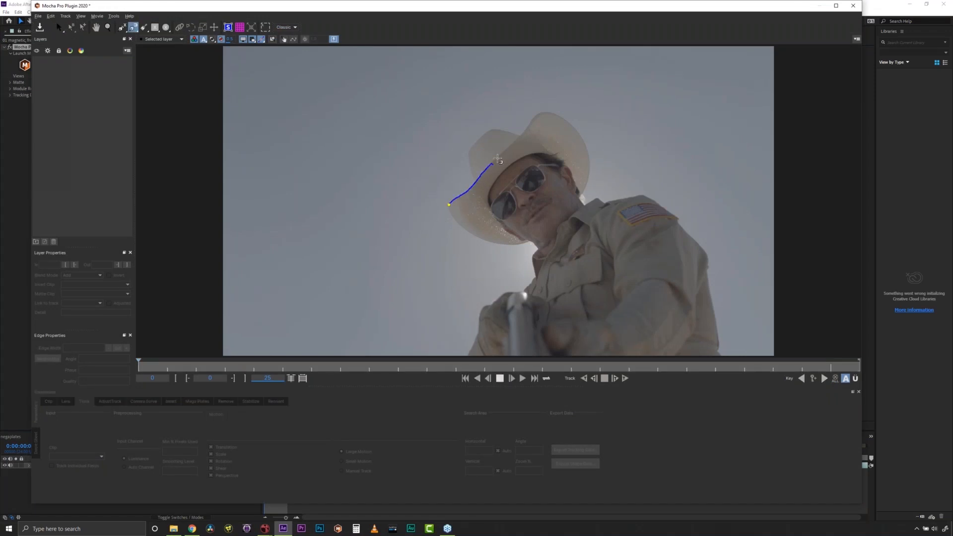
pyautogui.click(561, 118)
pyautogui.click(581, 197)
pyautogui.click(526, 243)
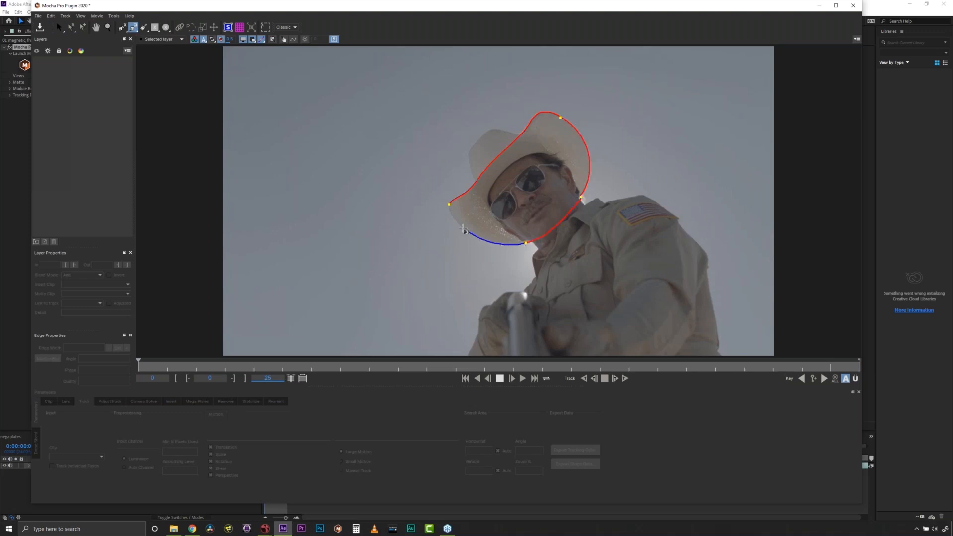
pyautogui.click(450, 206)
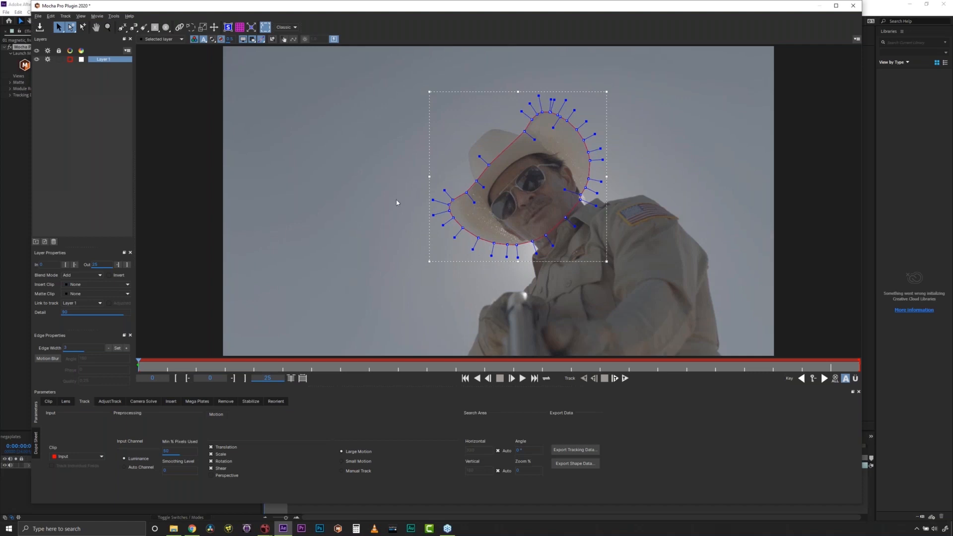
# - Paint the word Area and a swoosh as splines using the Area Brush's Quick Mask, and hide both layers
pyautogui.click(143, 27)
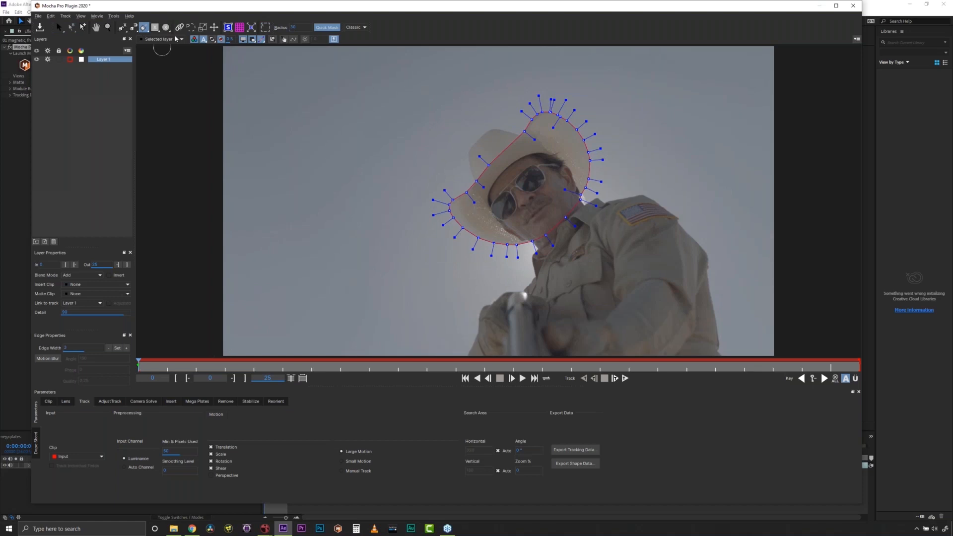
pyautogui.moveTo(331, 160)
pyautogui.mouseDown()
pyautogui.moveTo(306, 171)
pyautogui.moveTo(344, 162)
pyautogui.moveTo(360, 221)
pyautogui.moveTo(393, 155)
pyautogui.moveTo(415, 178)
pyautogui.moveTo(460, 120)
pyautogui.moveTo(449, 163)
pyautogui.moveTo(497, 121)
pyautogui.moveTo(383, 259)
pyautogui.moveTo(547, 342)
pyautogui.moveTo(755, 298)
pyautogui.mouseUp()
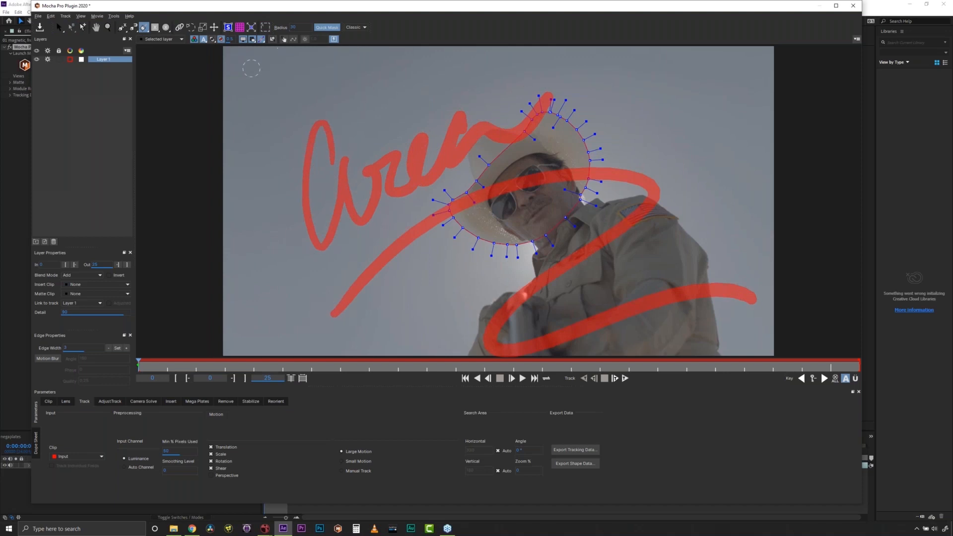
pyautogui.click(328, 29)
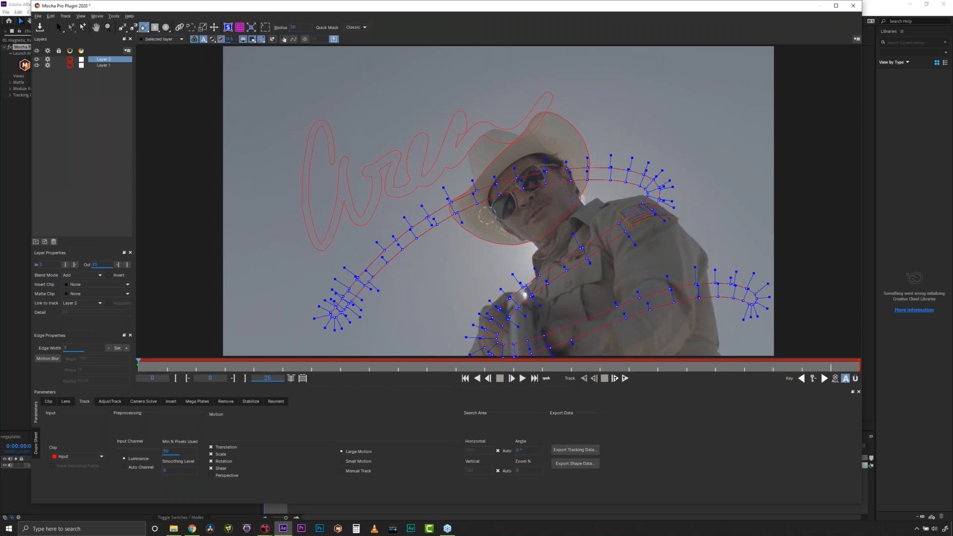
pyautogui.moveTo(48, 59); pyautogui.dragTo(36, 65)
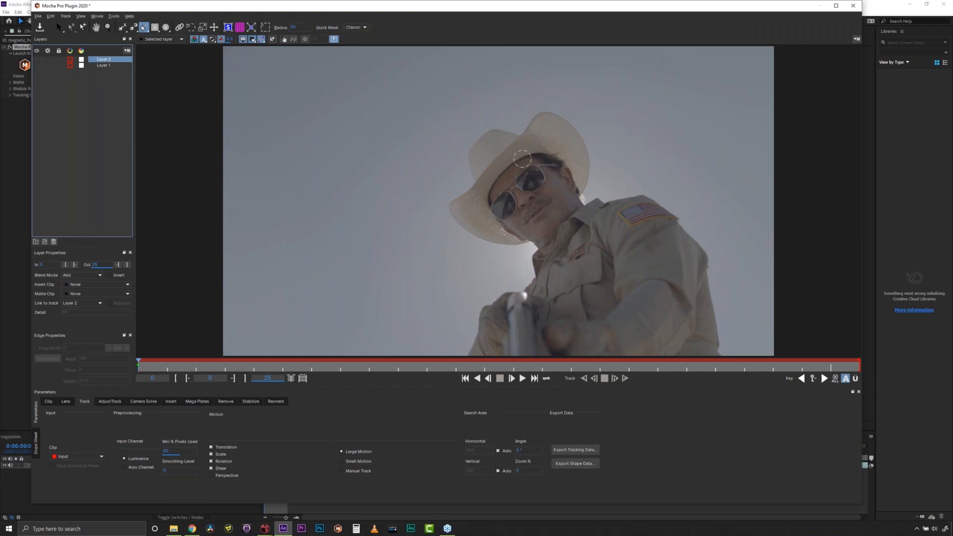
# - Outline the outer edge of the sunglasses frame with a closed X-spline on a new layer
pyautogui.click(108, 27)
pyautogui.scroll(6, 557, 211)
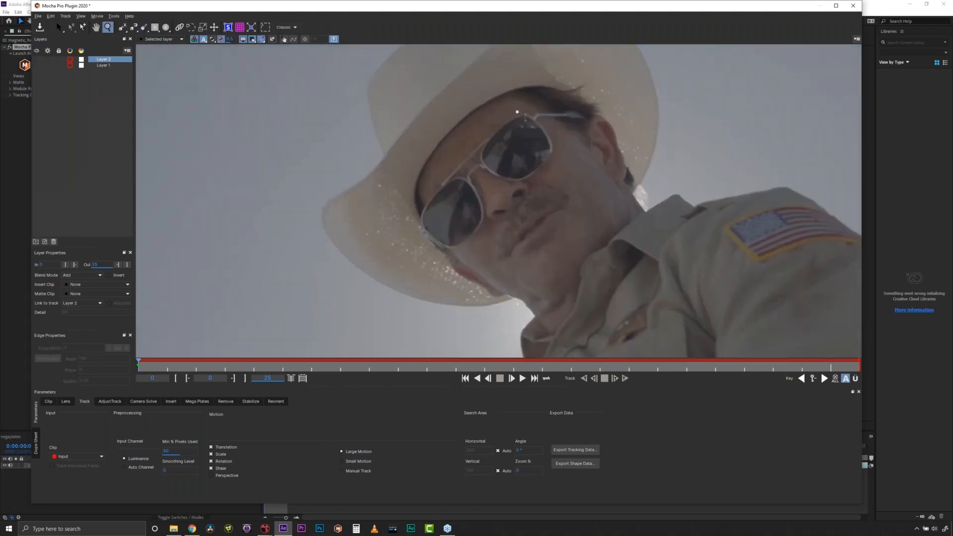
pyautogui.click(124, 29)
pyautogui.click(354, 242)
pyautogui.click(383, 205)
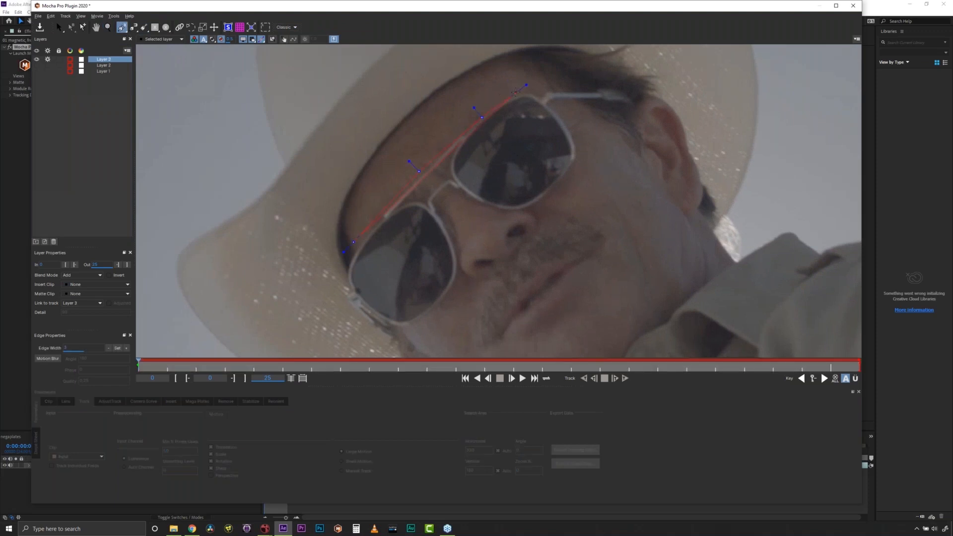
pyautogui.click(521, 209)
pyautogui.click(472, 197)
pyautogui.click(447, 195)
pyautogui.click(436, 212)
pyautogui.click(457, 231)
pyautogui.click(460, 273)
pyautogui.click(402, 335)
pyautogui.click(377, 326)
pyautogui.click(349, 299)
pyautogui.click(340, 272)
pyautogui.click(355, 242)
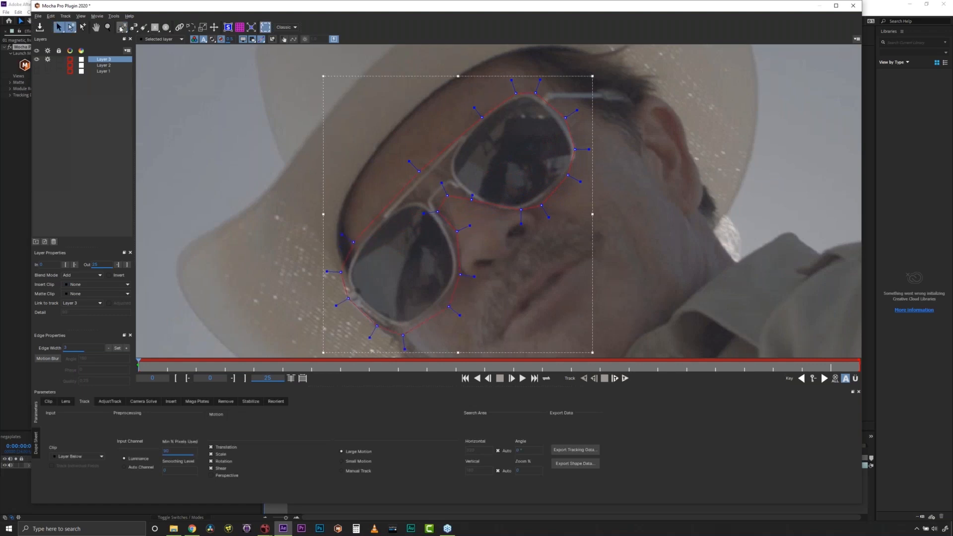
# - Add an X-spline to the sunglasses layer around the inside of the lower lens
pyautogui.hotkey('ctrl', 'l')
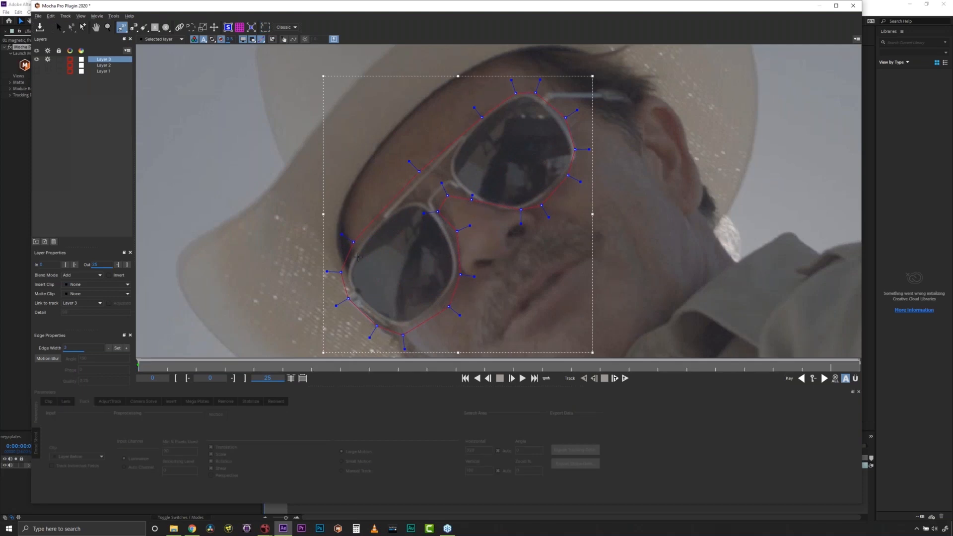
pyautogui.click(355, 283)
pyautogui.click(358, 259)
pyautogui.click(394, 224)
pyautogui.click(401, 217)
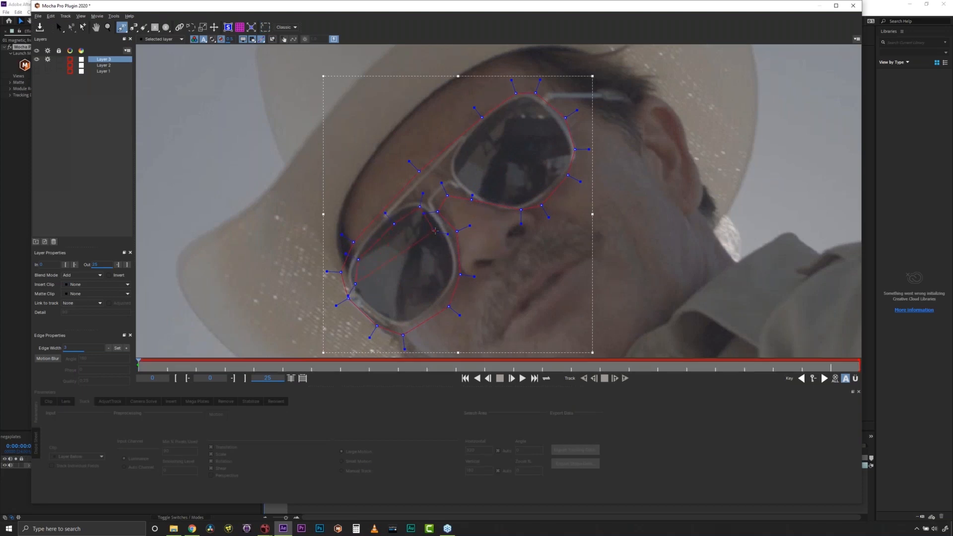
pyautogui.click(418, 310)
pyautogui.click(396, 316)
pyautogui.click(370, 303)
pyautogui.click(354, 284)
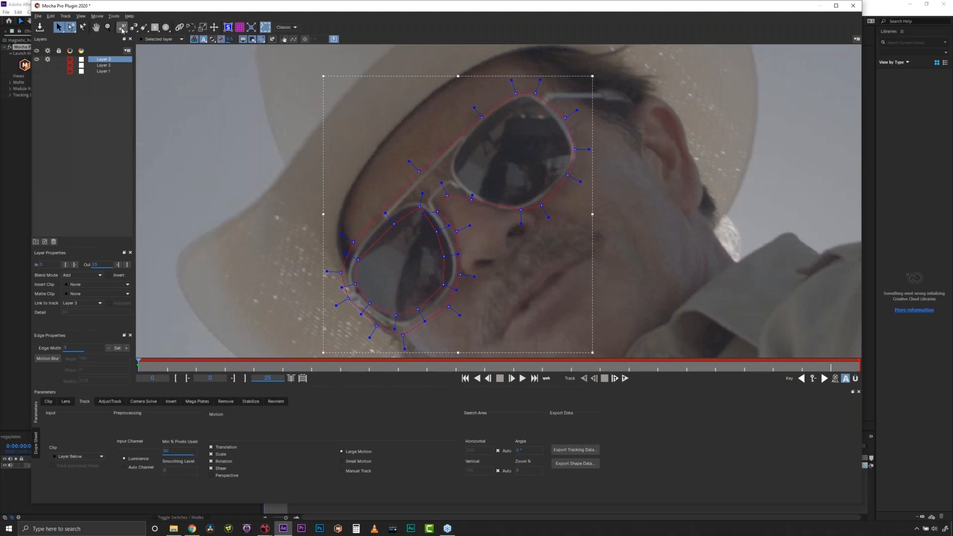
# - Add another X-spline to the same layer around the inside of the upper lens
pyautogui.click(122, 27)
pyautogui.click(506, 104)
pyautogui.click(467, 144)
pyautogui.click(462, 172)
pyautogui.click(457, 184)
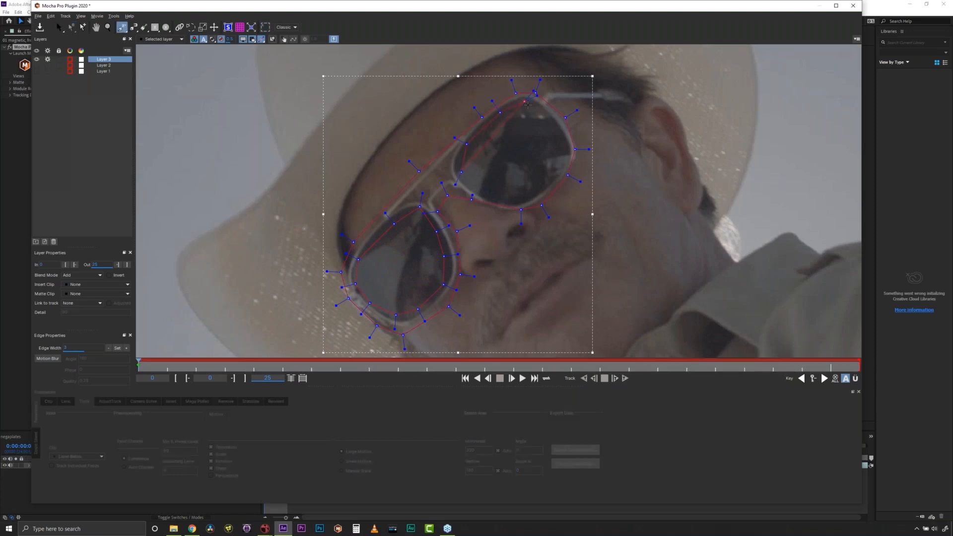
pyautogui.click(562, 162)
pyautogui.click(546, 181)
# - Shorten the curve handles of all the sunglasses spline points together and turn on the matte overlay
pyautogui.press('s')
pyautogui.moveTo(234, 75); pyautogui.dragTo(665, 332)
pyautogui.click(478, 125)
pyautogui.click(478, 125)
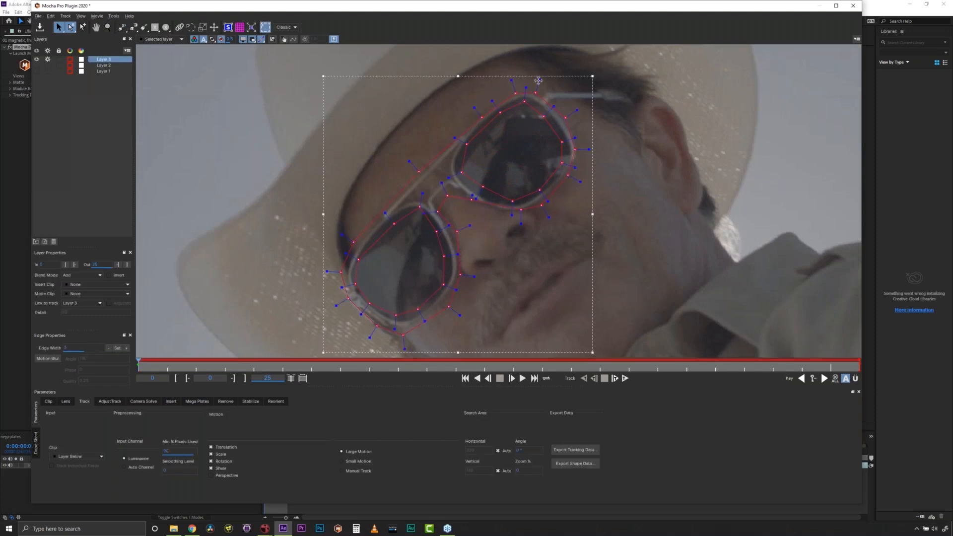
pyautogui.moveTo(540, 83); pyautogui.dragTo(501, 132)
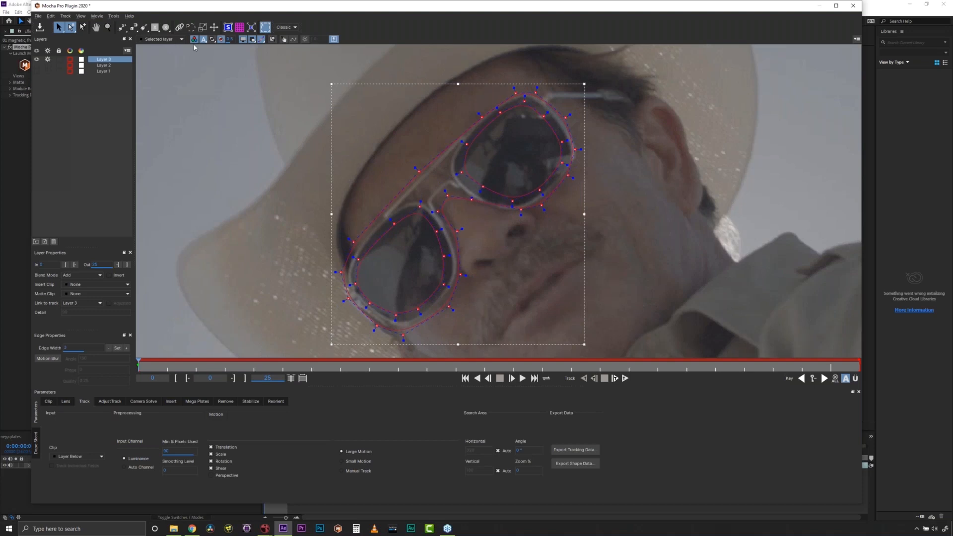
pyautogui.click(213, 39)
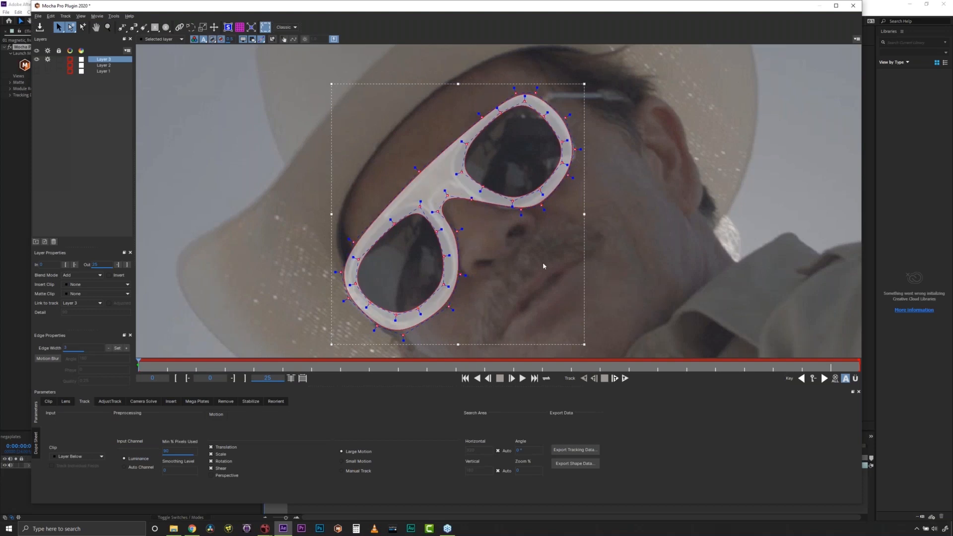
# - Replace the sunglasses X-spline layer with an Area Brush mask painted over the frame, and turn off the matte overlay
pyautogui.press('Delete')
pyautogui.click(144, 27)
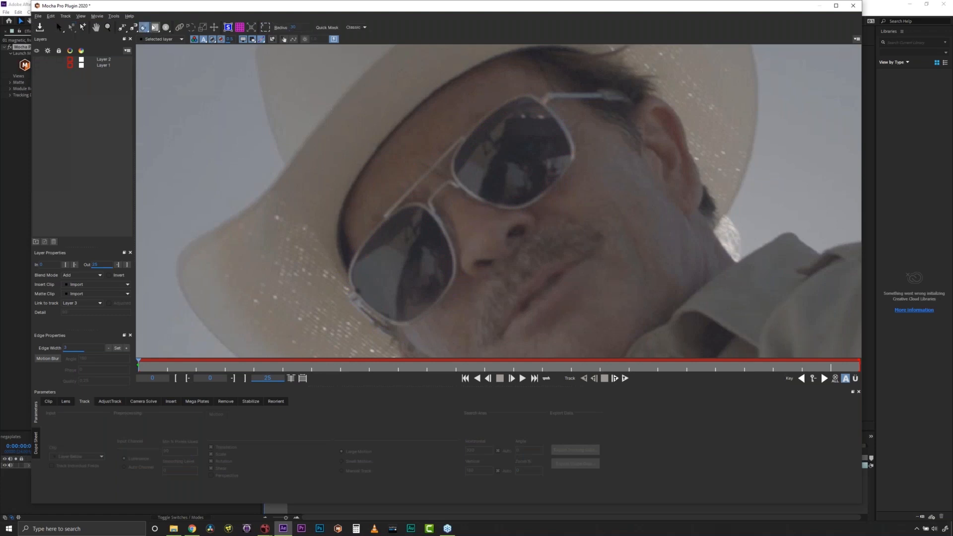
pyautogui.moveTo(348, 268)
pyautogui.mouseDown()
pyautogui.moveTo(385, 212)
pyautogui.moveTo(486, 131)
pyautogui.moveTo(537, 107)
pyautogui.moveTo(570, 130)
pyautogui.moveTo(566, 177)
pyautogui.moveTo(514, 192)
pyautogui.moveTo(454, 179)
pyautogui.moveTo(421, 200)
pyautogui.moveTo(450, 248)
pyautogui.moveTo(430, 306)
pyautogui.moveTo(389, 311)
pyautogui.moveTo(348, 270)
pyautogui.mouseUp()
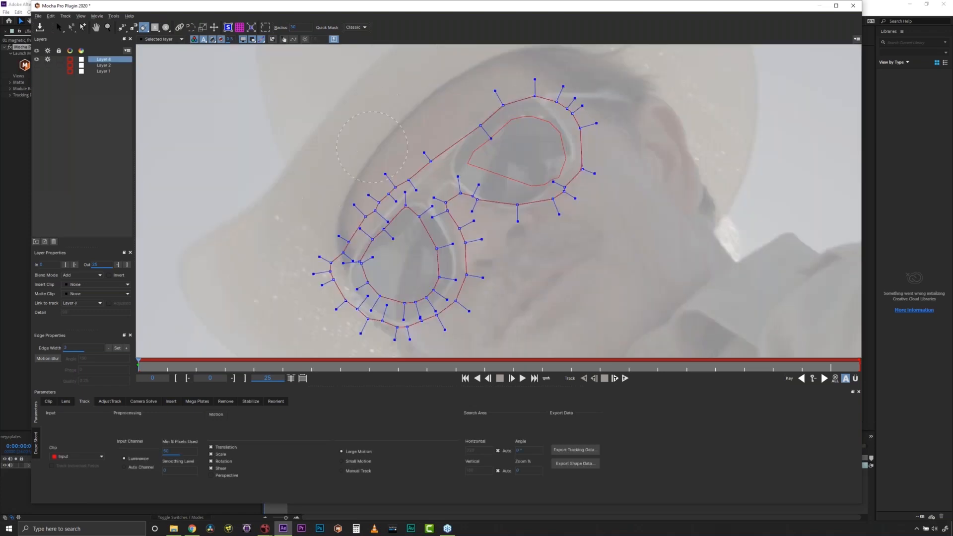
pyautogui.click(212, 39)
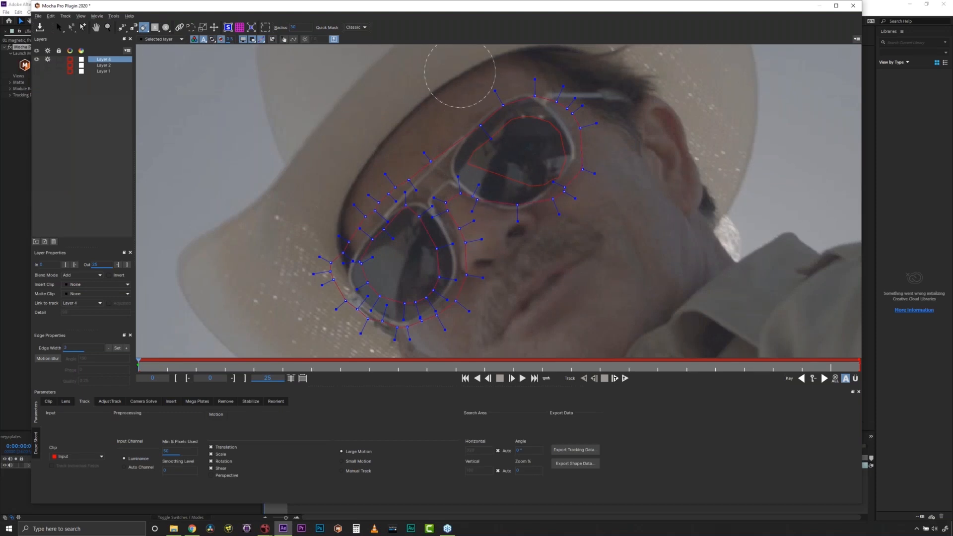
# - Delete the rough painted layer and repaint the sunglasses frame more closely with a smaller Area Brush
pyautogui.hotkey('ctrl', 'a')
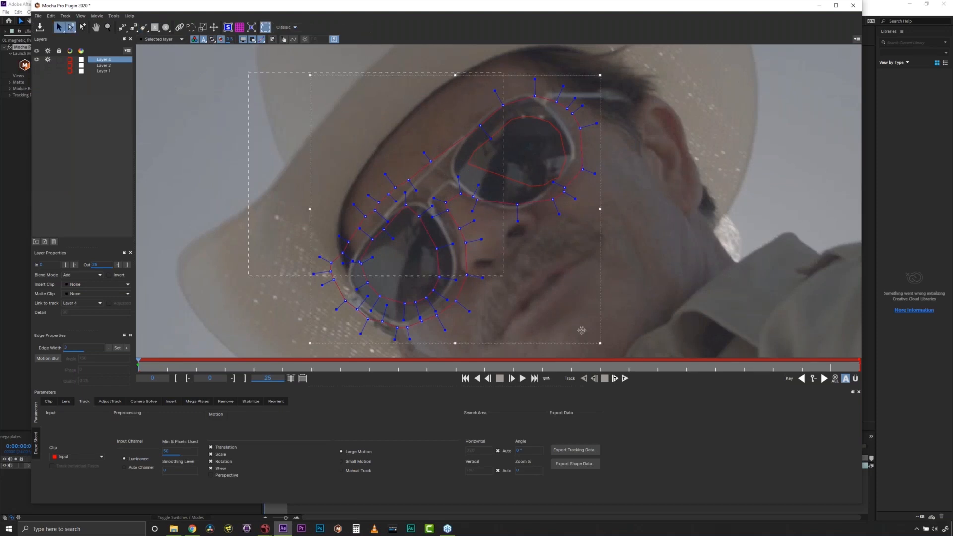
pyautogui.press('Delete')
pyautogui.click(142, 28)
pyautogui.scroll(-14, 481, 163)
pyautogui.scroll(-2, 481, 162)
pyautogui.moveTo(350, 283)
pyautogui.mouseDown()
pyautogui.moveTo(354, 260)
pyautogui.moveTo(380, 220)
pyautogui.moveTo(498, 111)
pyautogui.moveTo(535, 100)
pyautogui.moveTo(570, 141)
pyautogui.moveTo(568, 180)
pyautogui.moveTo(535, 204)
pyautogui.moveTo(475, 187)
pyautogui.moveTo(453, 168)
pyautogui.moveTo(457, 152)
pyautogui.moveTo(465, 186)
pyautogui.moveTo(513, 207)
pyautogui.moveTo(456, 182)
pyautogui.moveTo(437, 185)
pyautogui.moveTo(431, 200)
pyautogui.moveTo(449, 246)
pyautogui.moveTo(447, 281)
pyautogui.moveTo(426, 314)
pyautogui.moveTo(393, 325)
pyautogui.moveTo(359, 300)
pyautogui.moveTo(352, 257)
pyautogui.moveTo(379, 213)
pyautogui.moveTo(437, 217)
pyautogui.mouseUp()
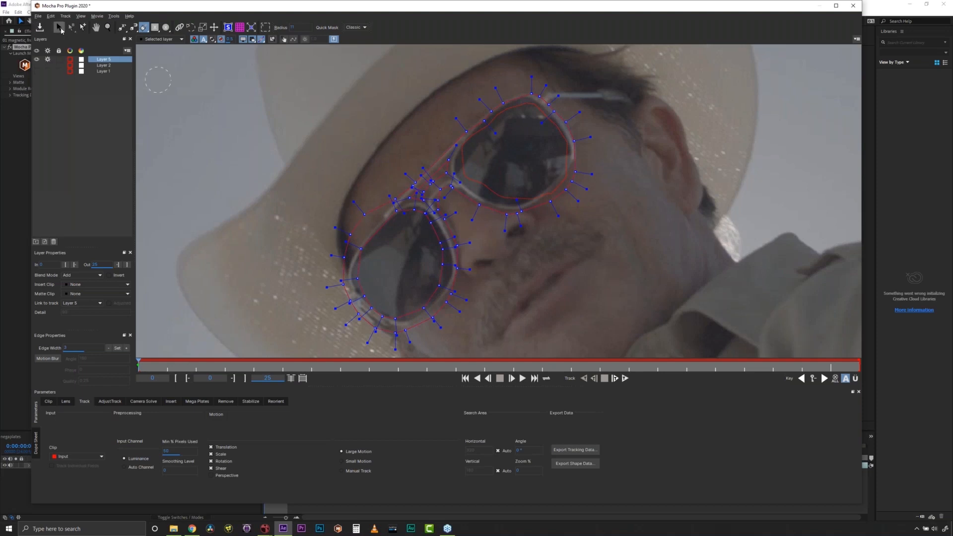
# - Delete the repainted sunglasses layer
pyautogui.click(60, 28)
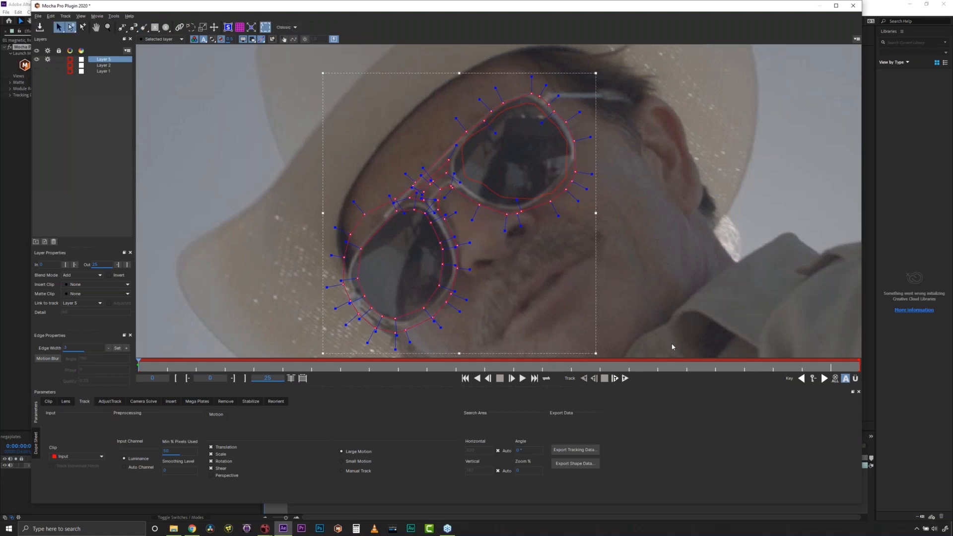
pyautogui.press('Delete')
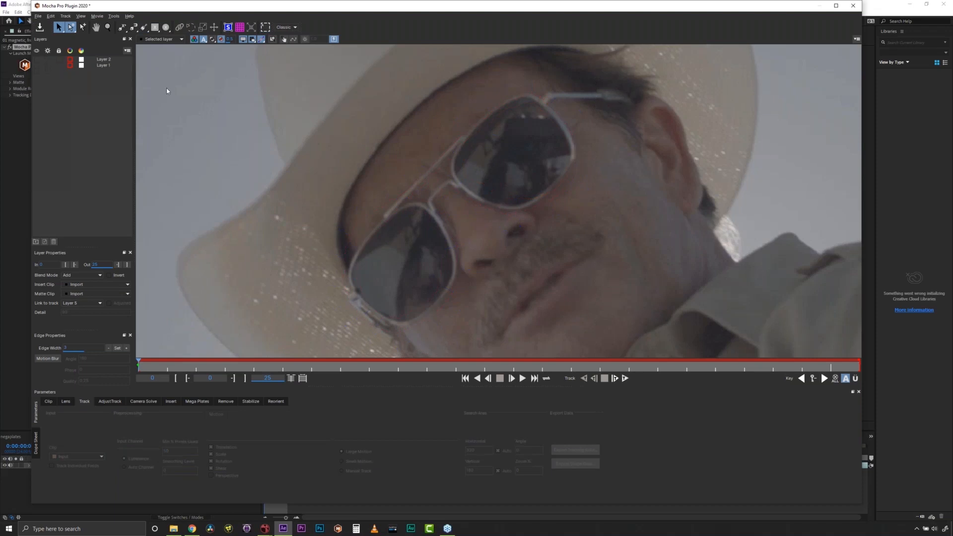
pyautogui.click(107, 27)
pyautogui.moveTo(544, 142); pyautogui.dragTo(526, 273)
pyautogui.press('x')
pyautogui.moveTo(587, 184)
pyautogui.mouseDown()
pyautogui.moveTo(561, 177)
pyautogui.moveTo(589, 190)
pyautogui.mouseUp()
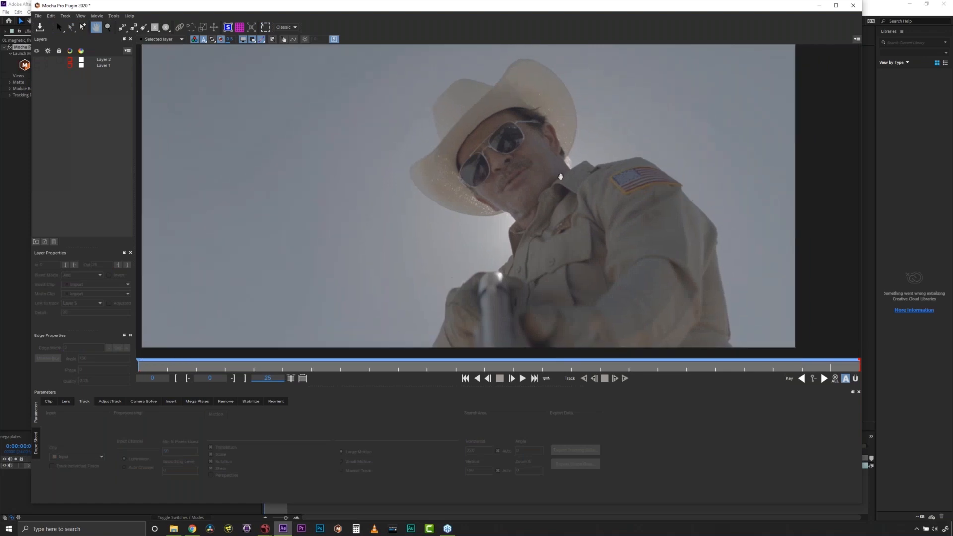
# - Switch Mocha from the Classic to the Essentials workspace and activate the Area Brush there
pyautogui.press('z')
pyautogui.click(293, 28)
pyautogui.click(293, 34)
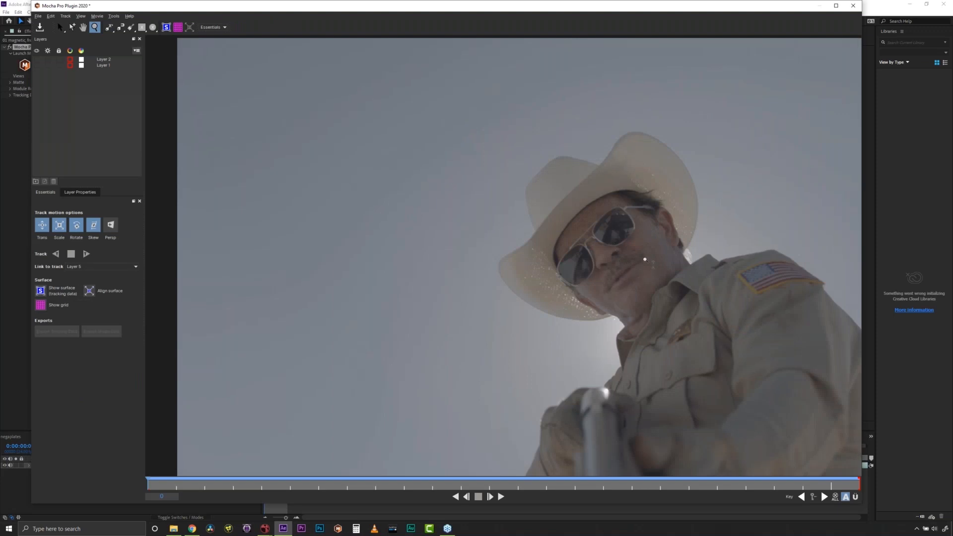
pyautogui.scroll(3, 645, 260)
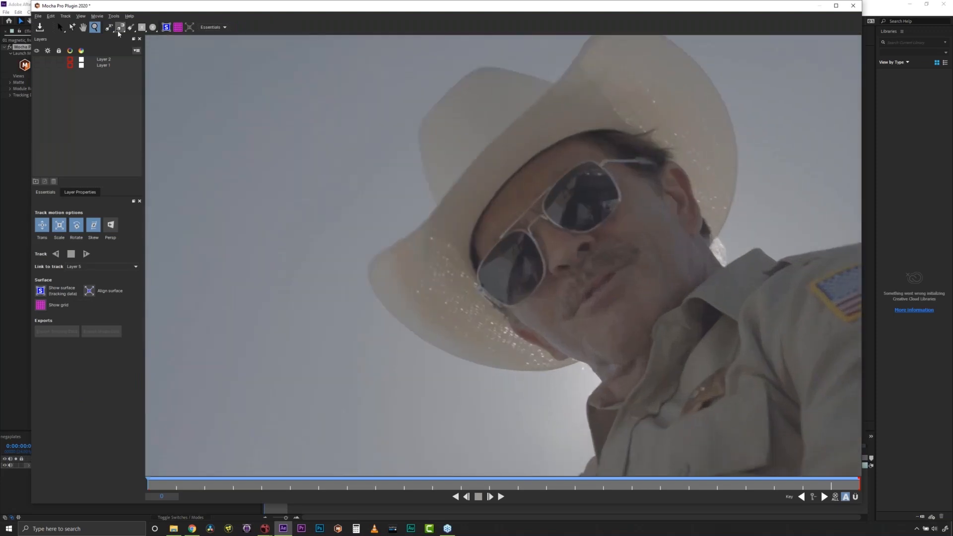
pyautogui.click(130, 27)
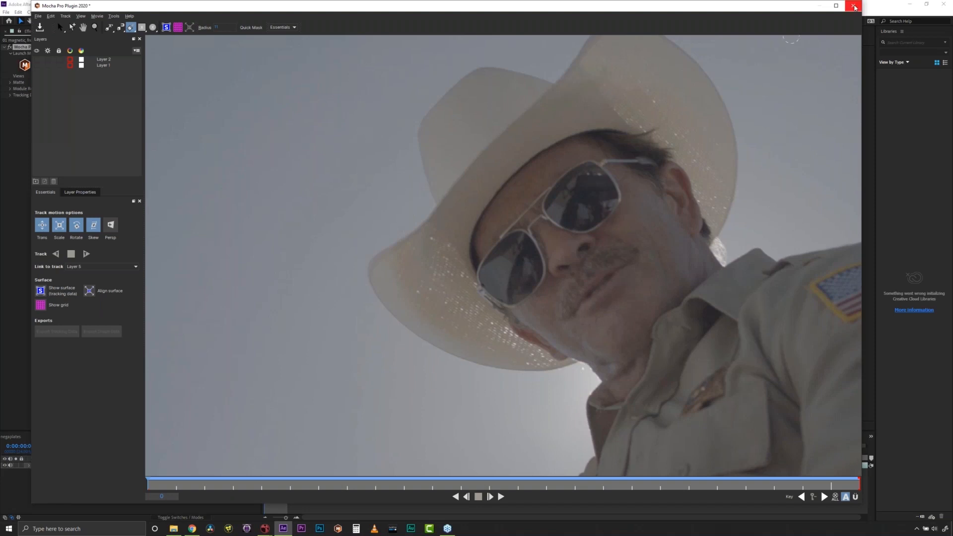
# - Close Mocha Pro without saving the project changes and return to After Effects
pyautogui.click(852, 8)
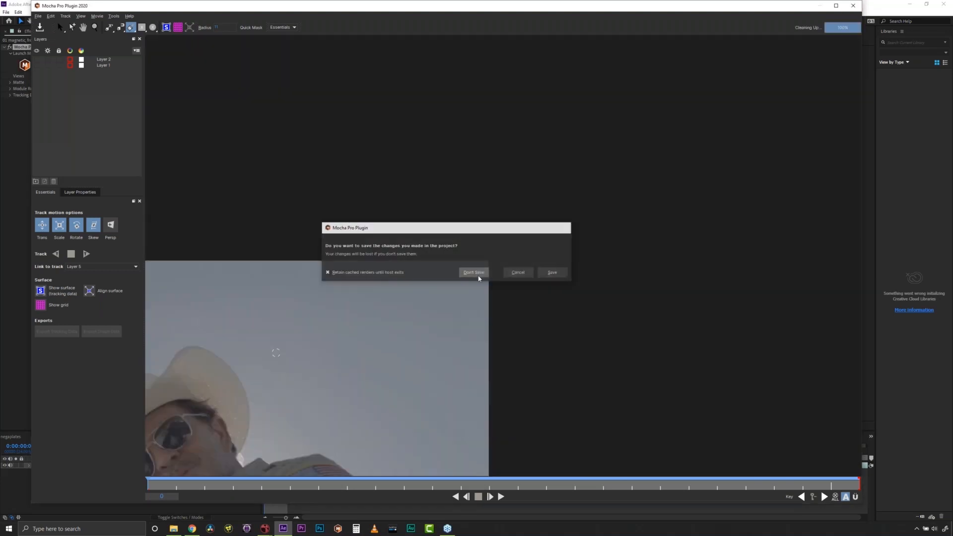
pyautogui.click(474, 273)
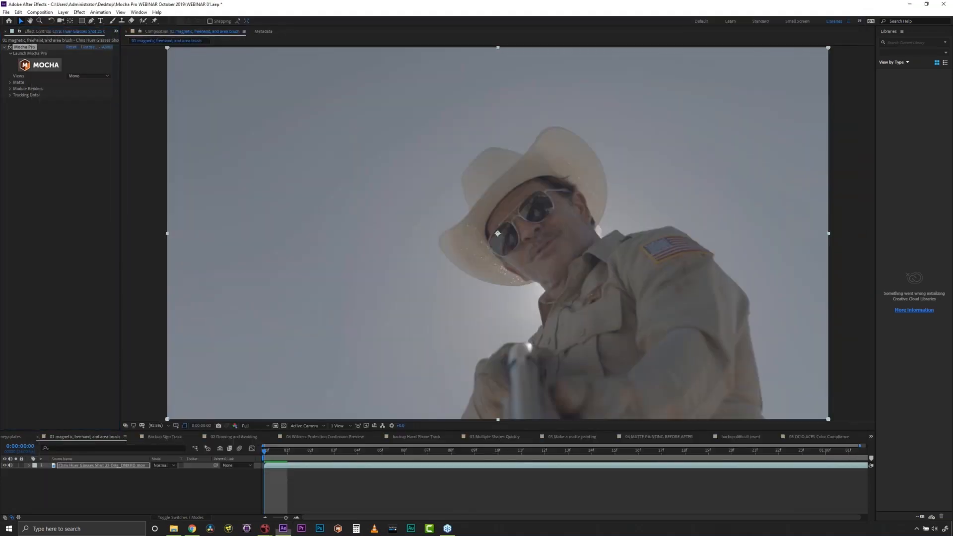
# - Open the 02 Drawing and Avoiding composition and launch Mocha Pro on its footage layer
pyautogui.doubleClick(55, 112)
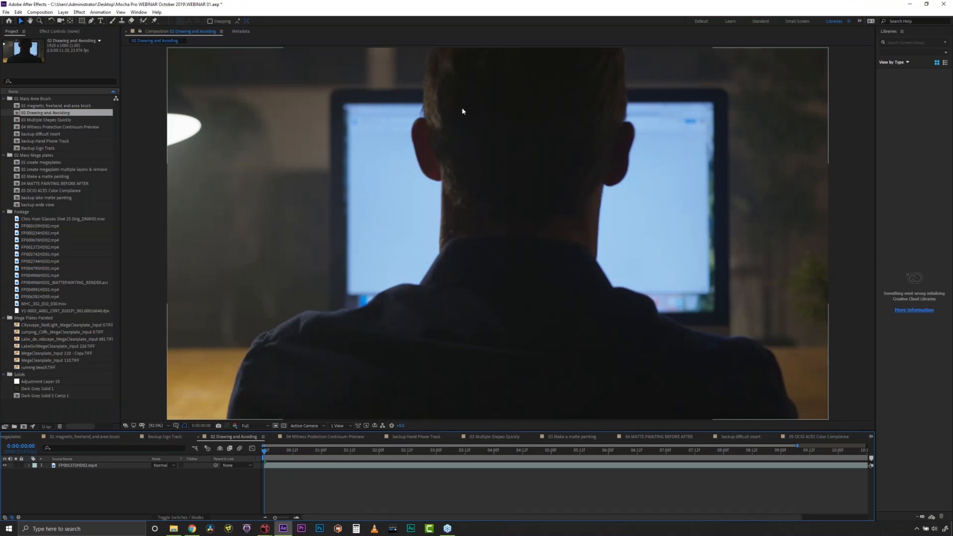
pyautogui.click(67, 32)
pyautogui.click(85, 466)
pyautogui.click(49, 68)
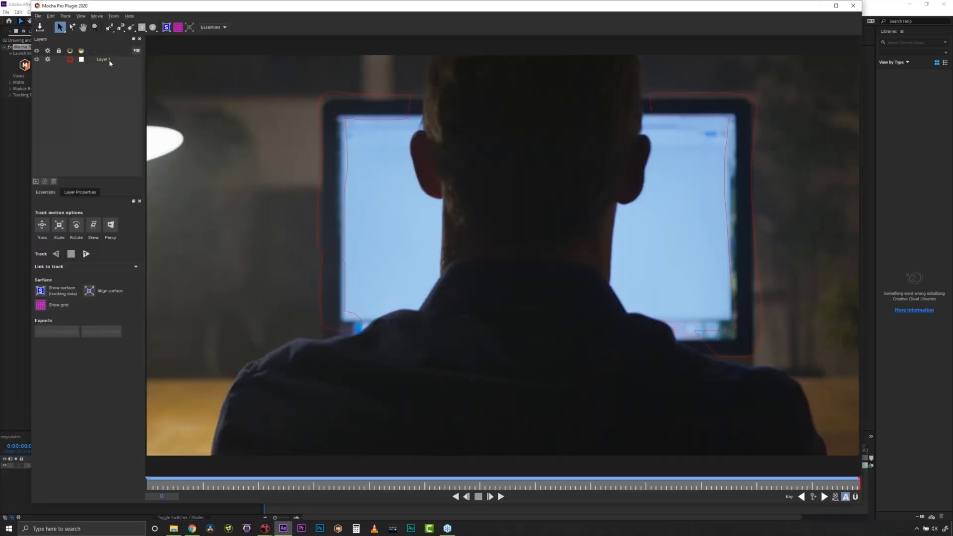
# - Turn off the visibility and tracking of Layer 1 and activate the Area Brush with Quick Mask
pyautogui.click(104, 60)
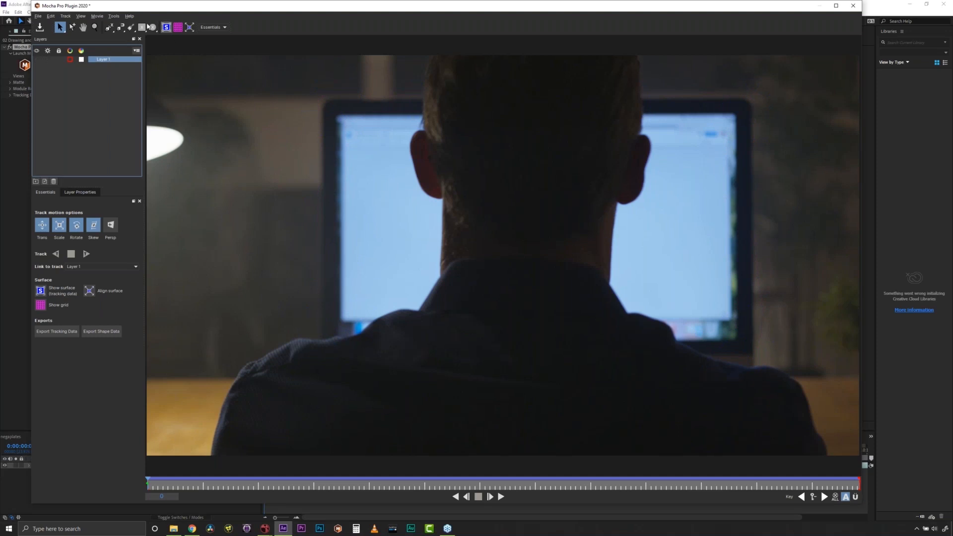
pyautogui.click(60, 27)
pyautogui.click(130, 29)
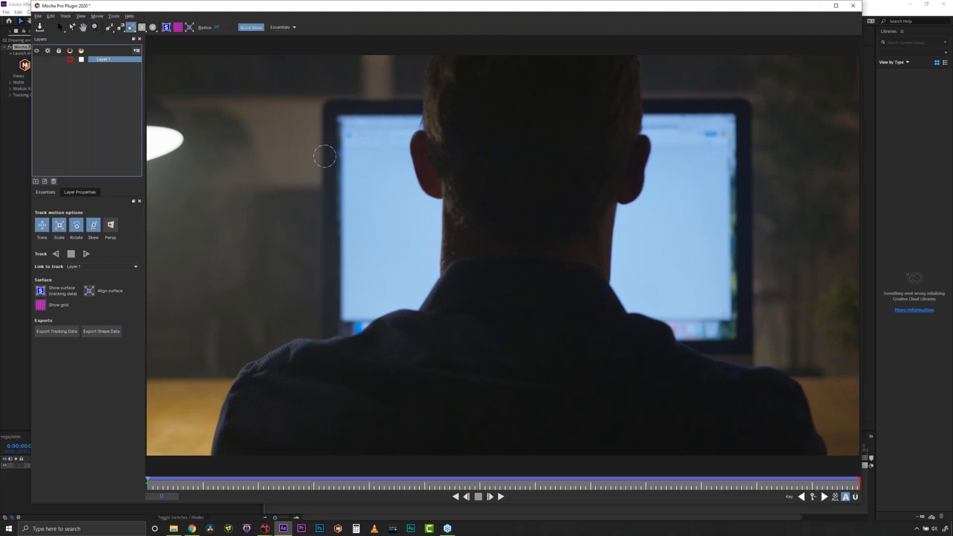
# - Paint both exposed sides of the monitor bezel around the man's head and turn off Quick Mask to create the splines
pyautogui.moveTo(412, 105)
pyautogui.mouseDown()
pyautogui.moveTo(332, 108)
pyautogui.moveTo(330, 129)
pyautogui.moveTo(333, 107)
pyautogui.moveTo(388, 104)
pyautogui.moveTo(334, 127)
pyautogui.moveTo(330, 201)
pyautogui.moveTo(327, 170)
pyautogui.moveTo(328, 151)
pyautogui.moveTo(327, 325)
pyautogui.moveTo(390, 329)
pyautogui.mouseUp()
pyautogui.moveTo(638, 104)
pyautogui.mouseDown()
pyautogui.moveTo(666, 105)
pyautogui.moveTo(632, 103)
pyautogui.moveTo(718, 102)
pyautogui.moveTo(735, 116)
pyautogui.moveTo(742, 107)
pyautogui.moveTo(740, 190)
pyautogui.moveTo(732, 173)
pyautogui.moveTo(745, 340)
pyautogui.moveTo(675, 348)
pyautogui.moveTo(676, 328)
pyautogui.moveTo(708, 366)
pyautogui.mouseUp()
pyautogui.moveTo(646, 101); pyautogui.dragTo(627, 102)
pyautogui.moveTo(422, 103); pyautogui.dragTo(405, 105)
pyautogui.moveTo(392, 319)
pyautogui.mouseDown()
pyautogui.moveTo(301, 351)
pyautogui.moveTo(397, 325)
pyautogui.moveTo(377, 338)
pyautogui.mouseUp()
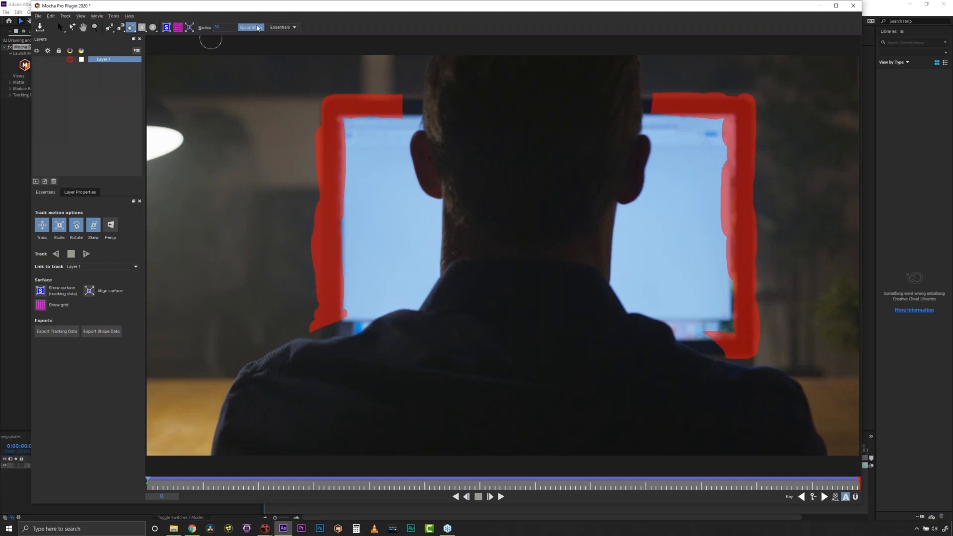
pyautogui.click(250, 27)
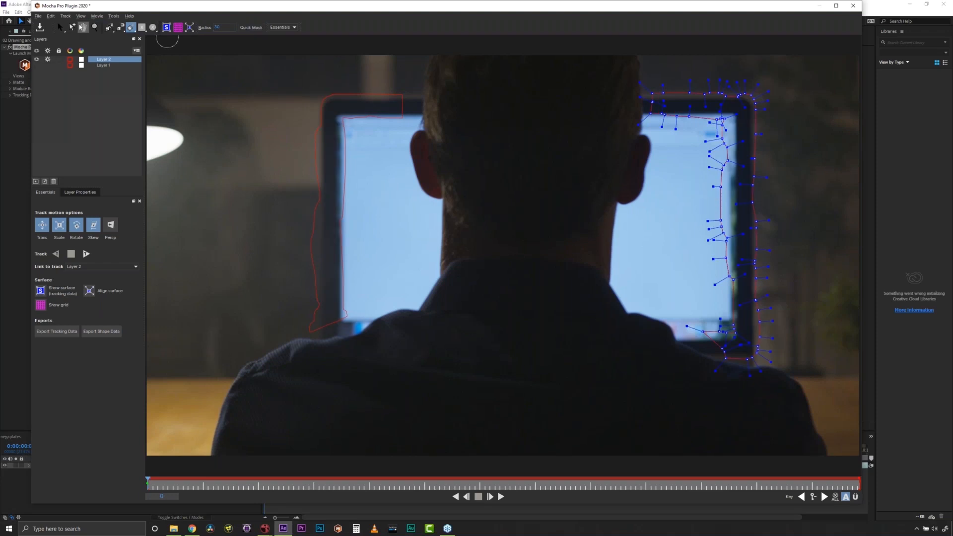
# - Show the planar surface of Layer 2 and fit its edges and corners to the monitor screen
pyautogui.click(62, 28)
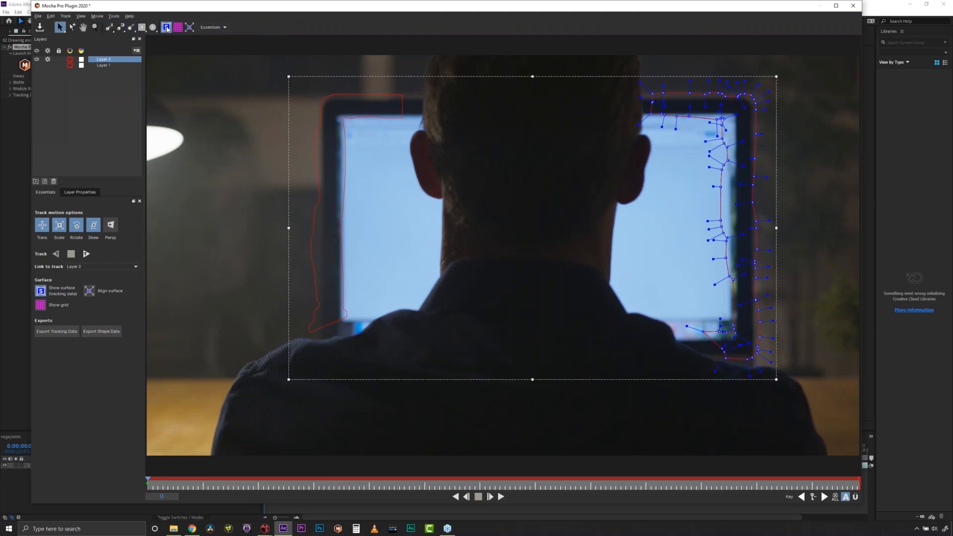
pyautogui.click(166, 27)
pyautogui.click(167, 28)
pyautogui.keyDown('ctrl'); pyautogui.click(95, 65); pyautogui.keyUp('ctrl')
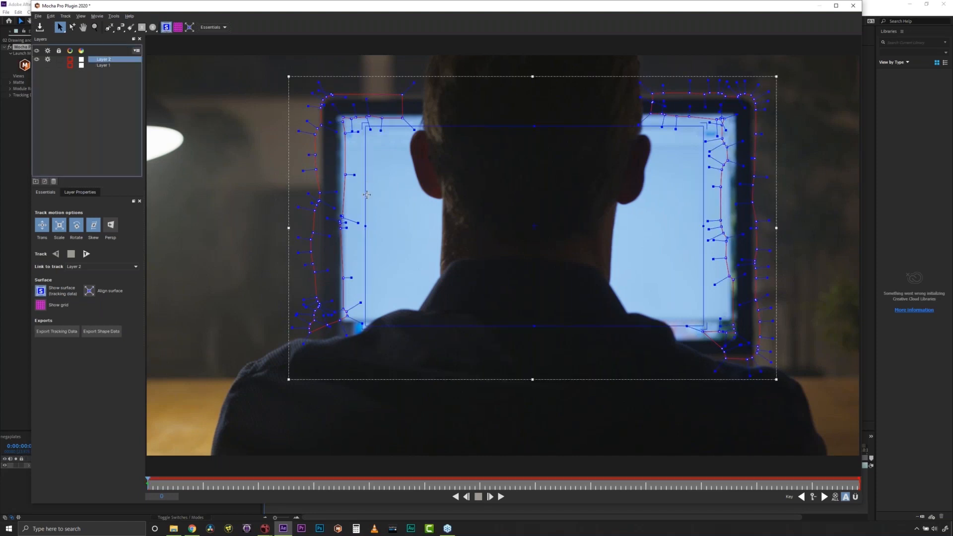
pyautogui.moveTo(364, 226); pyautogui.dragTo(337, 224)
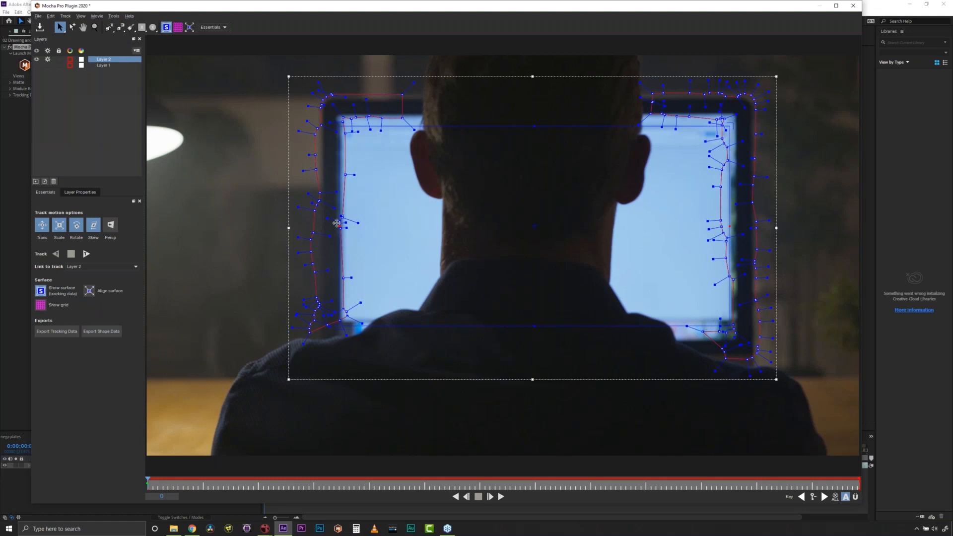
pyautogui.moveTo(536, 126); pyautogui.dragTo(535, 116)
pyautogui.moveTo(735, 338); pyautogui.dragTo(737, 340)
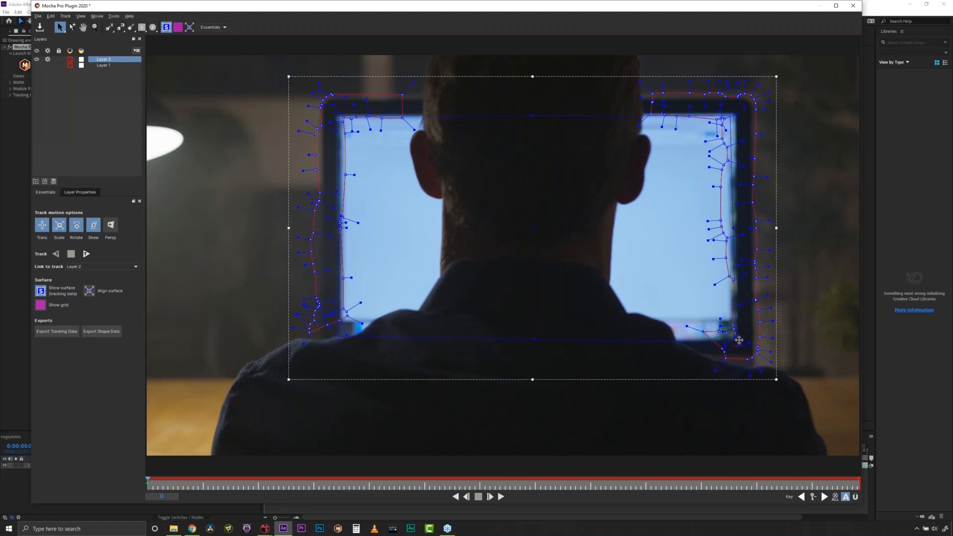
pyautogui.moveTo(729, 114); pyautogui.dragTo(738, 112)
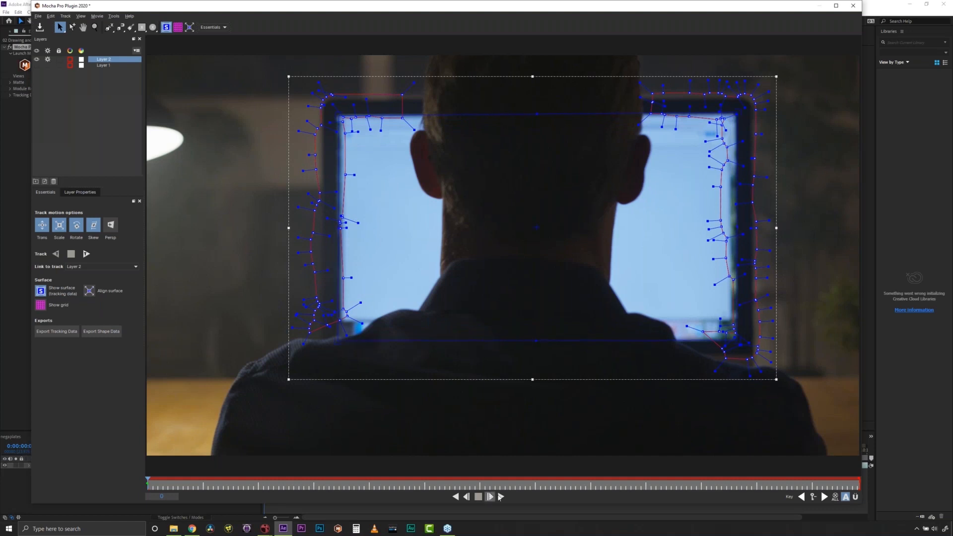
# - Track Layer 2 forward for a short stretch and switch to the Classic workspace
pyautogui.click(86, 253)
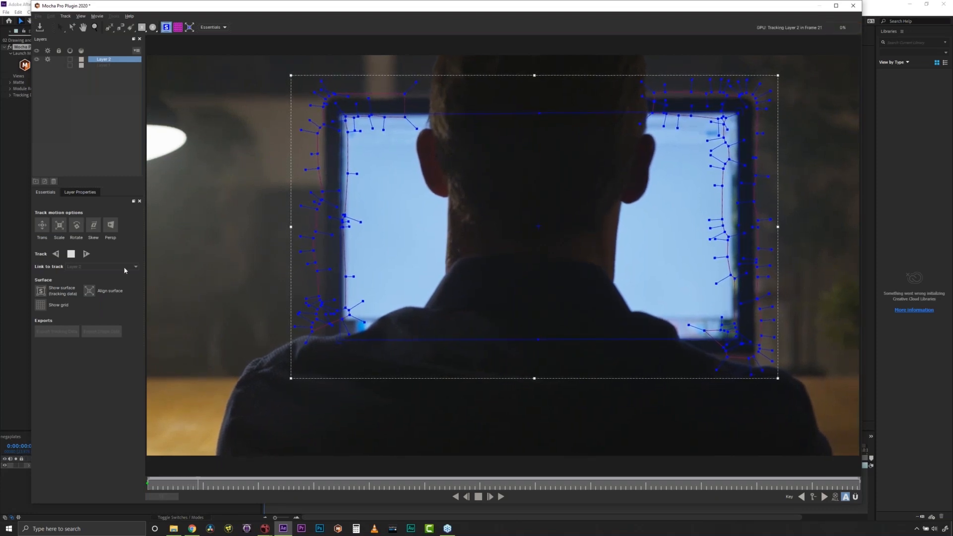
pyautogui.click(211, 27)
pyautogui.click(213, 44)
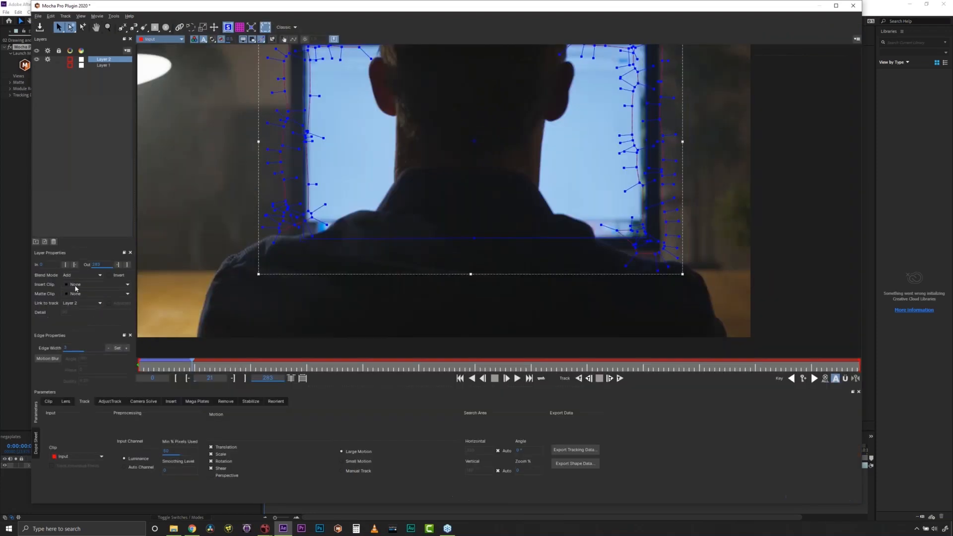
# - Set the insert clip of Layer 2 to Logo and scrub back to the first frame to preview it
pyautogui.click(72, 304)
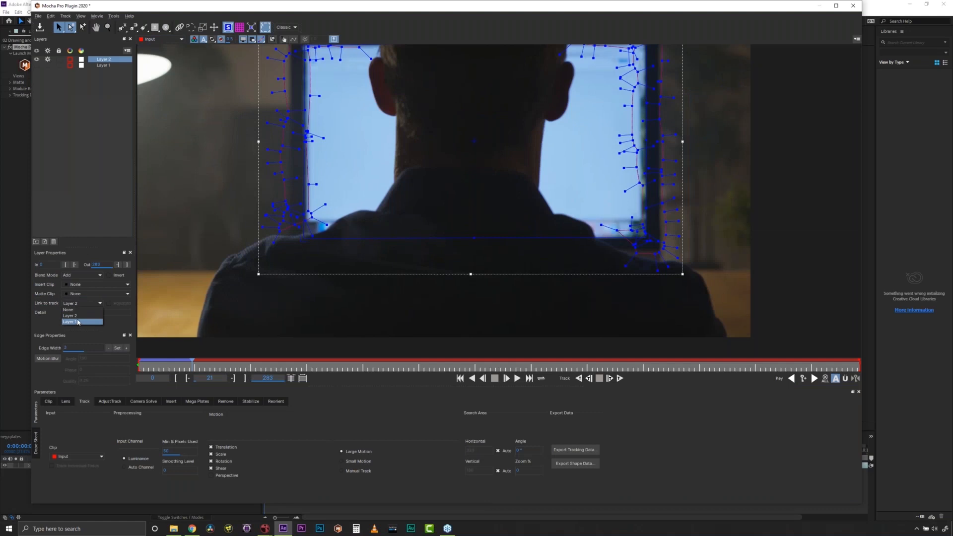
pyautogui.click(56, 285)
pyautogui.click(70, 287)
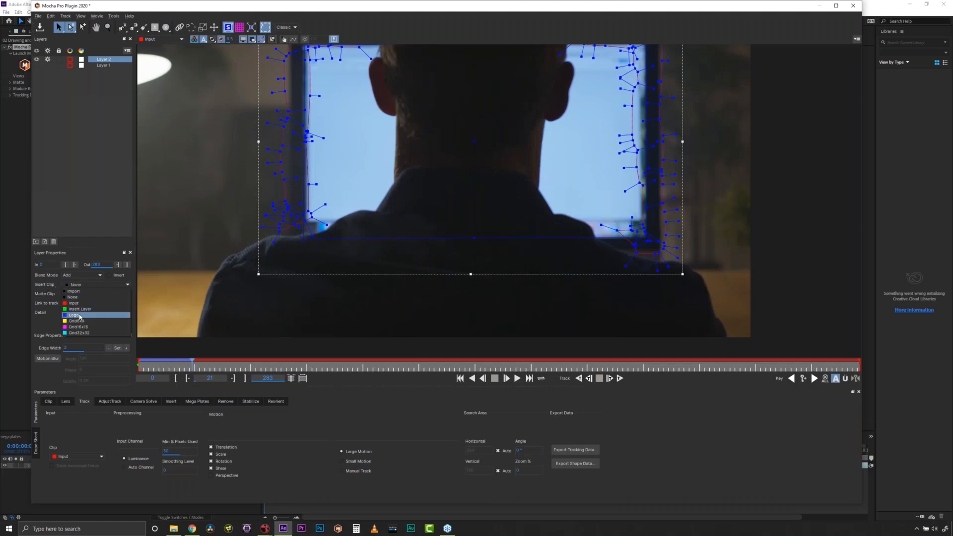
pyautogui.click(85, 314)
pyautogui.moveTo(193, 365); pyautogui.dragTo(139, 362)
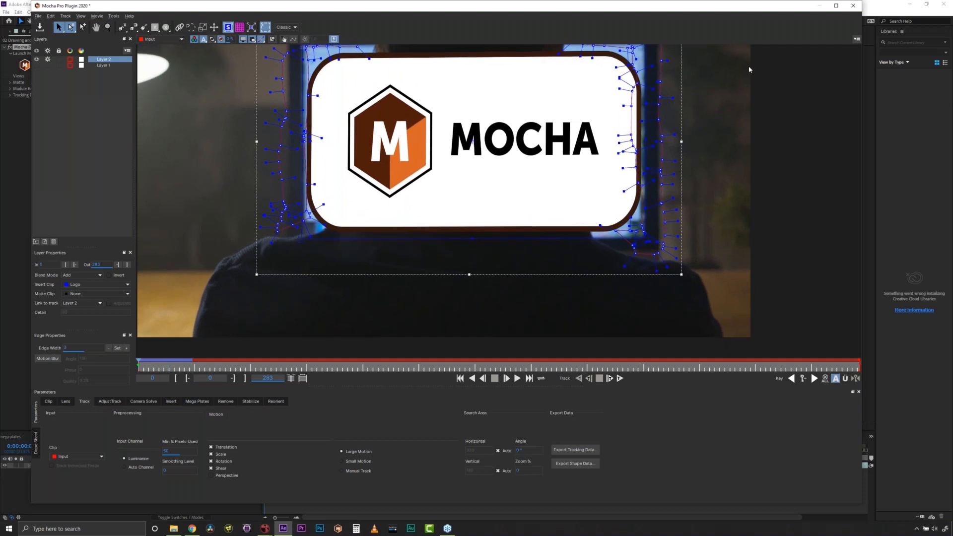
# - Close Mocha Pro without saving the changes and open the 03 Multiple Shapes Quickly composition
pyautogui.click(852, 6)
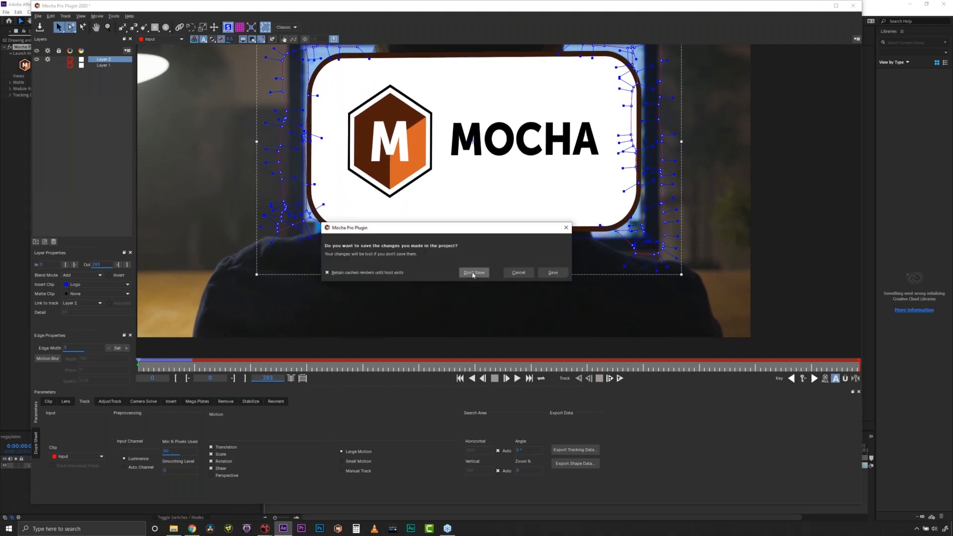
pyautogui.click(474, 273)
pyautogui.click(117, 31)
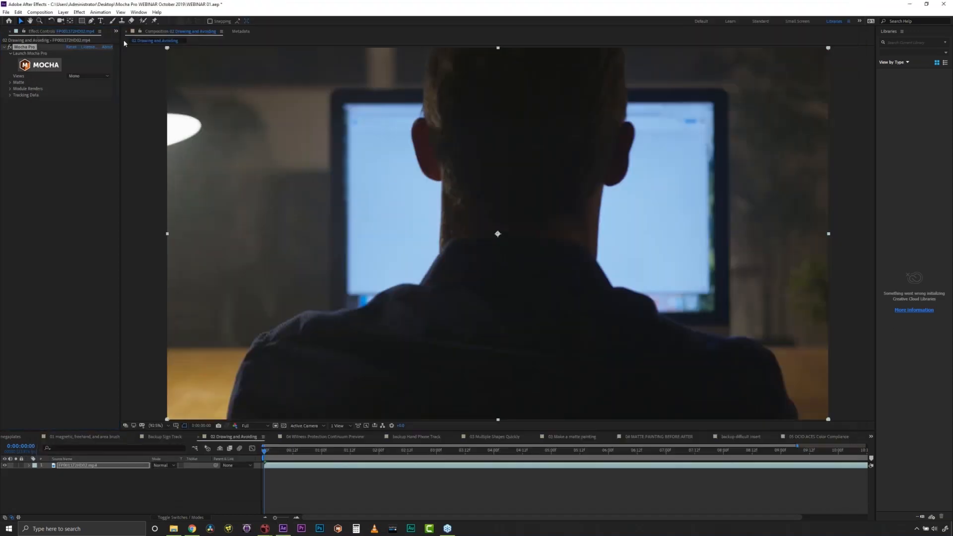
pyautogui.click(144, 43)
pyautogui.press('Up')
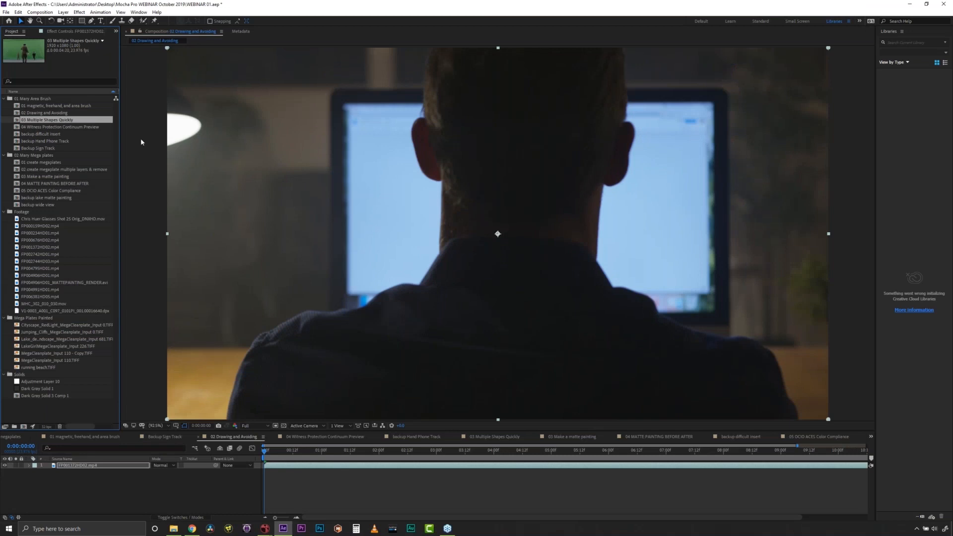
pyautogui.doubleClick(75, 120)
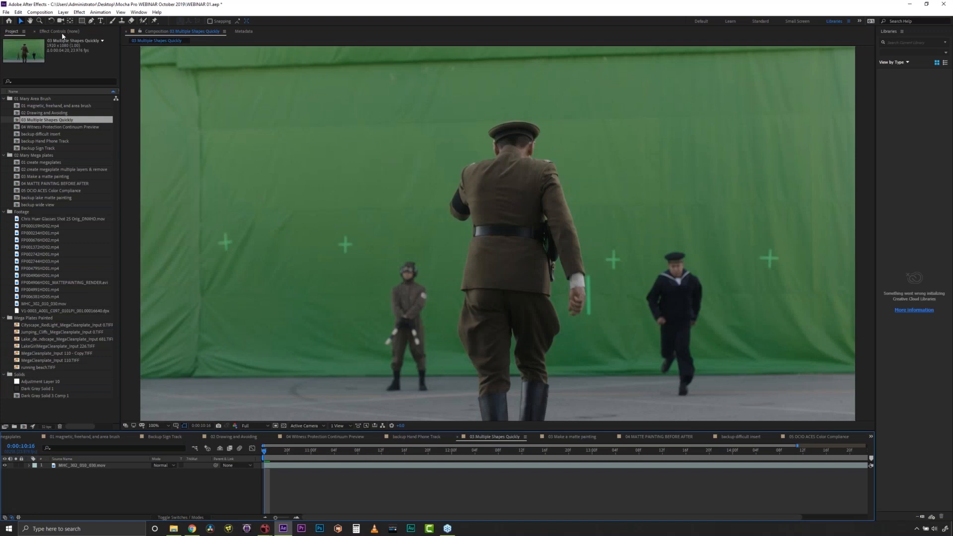
# - Select the green screen footage layer, preview the shot, and launch Mocha Pro from its effect controls
pyautogui.click(61, 31)
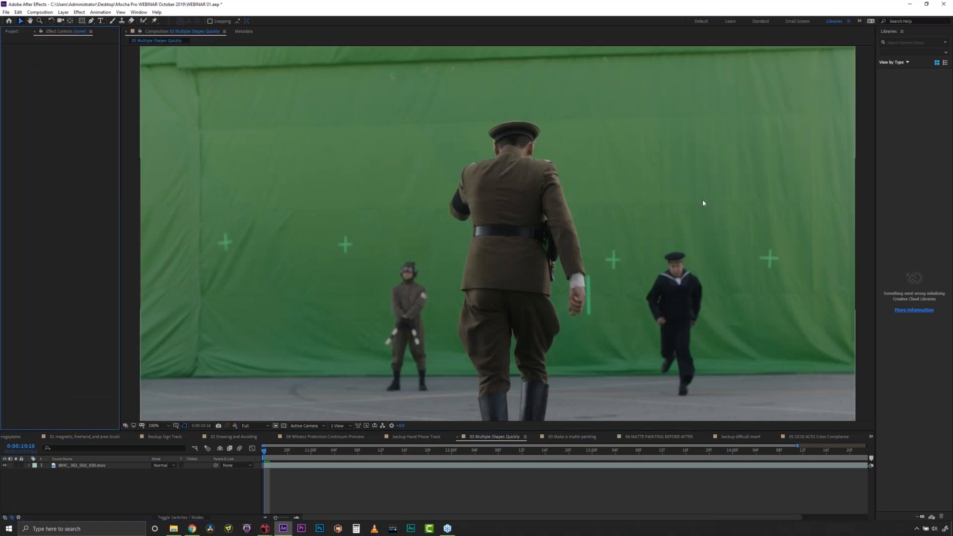
pyautogui.click(176, 344)
pyautogui.hotkey('ctrl', 'alt', 'shift', 'e')
pyautogui.press('pagedown')
pyautogui.press('pagedown')
pyautogui.press('pagedown')
pyautogui.press('space')
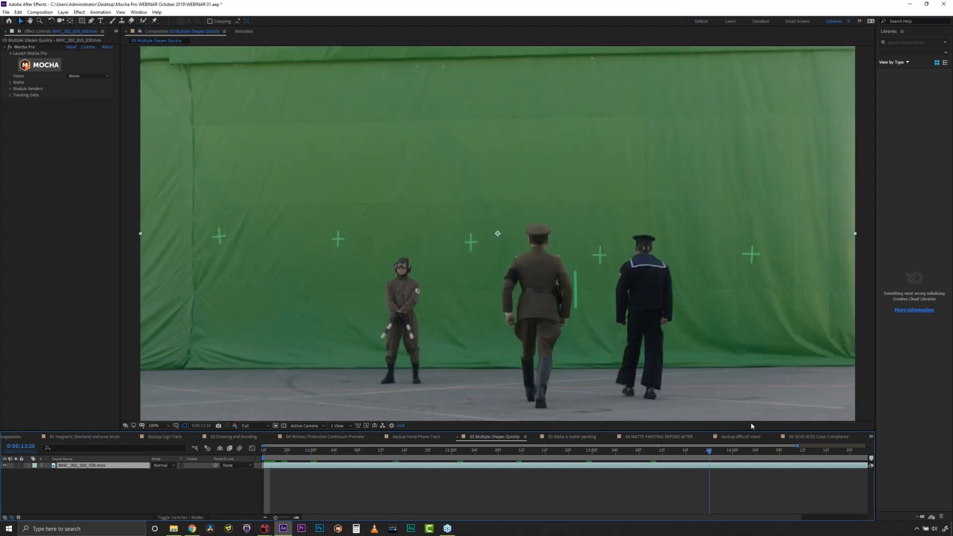
pyautogui.click(40, 64)
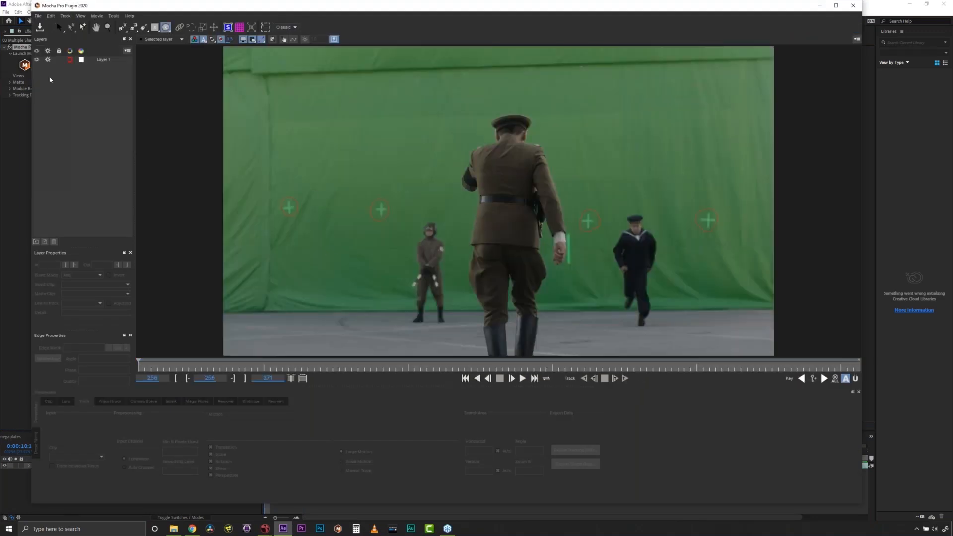
# - Turn off Layer 1 and paint the four green screen tracking crosses with the Area Brush in Quick Mask, converting them to splines
pyautogui.click(47, 59)
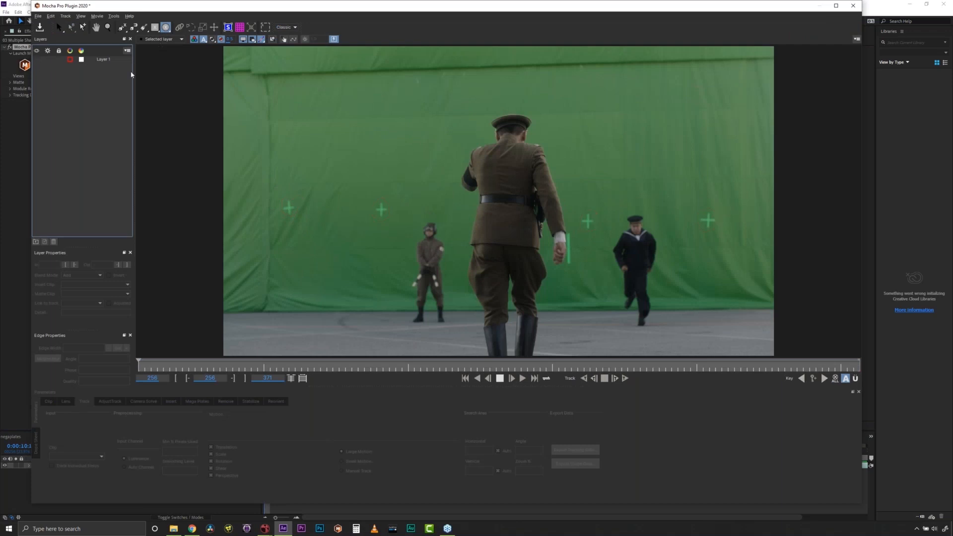
pyautogui.moveTo(167, 28); pyautogui.dragTo(169, 52)
pyautogui.click(144, 27)
pyautogui.click(288, 205)
pyautogui.click(381, 214)
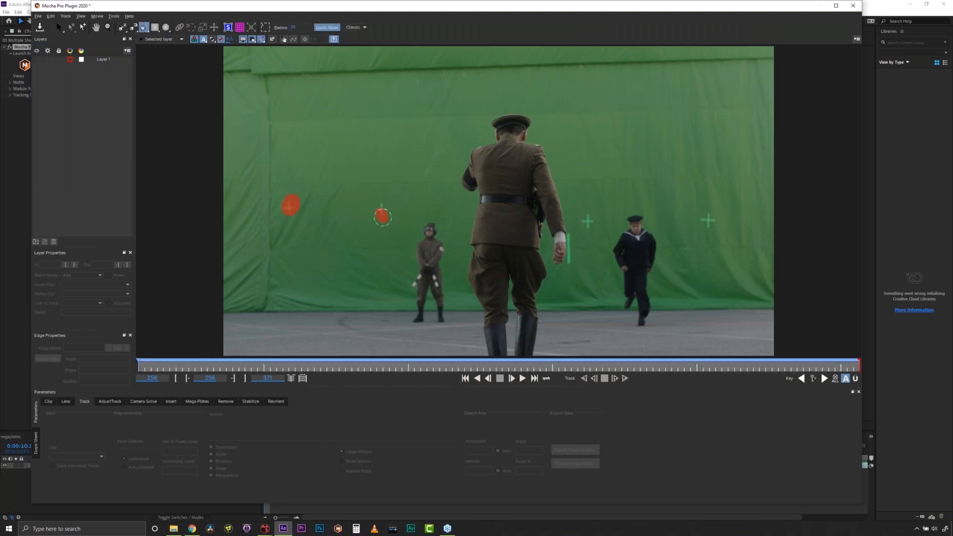
pyautogui.click(588, 222)
pyautogui.click(710, 219)
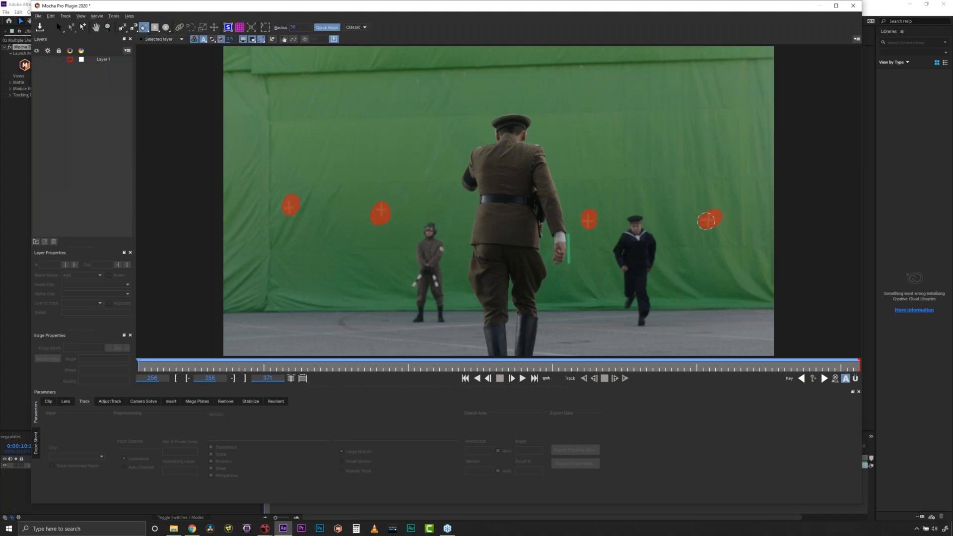
pyautogui.click(326, 28)
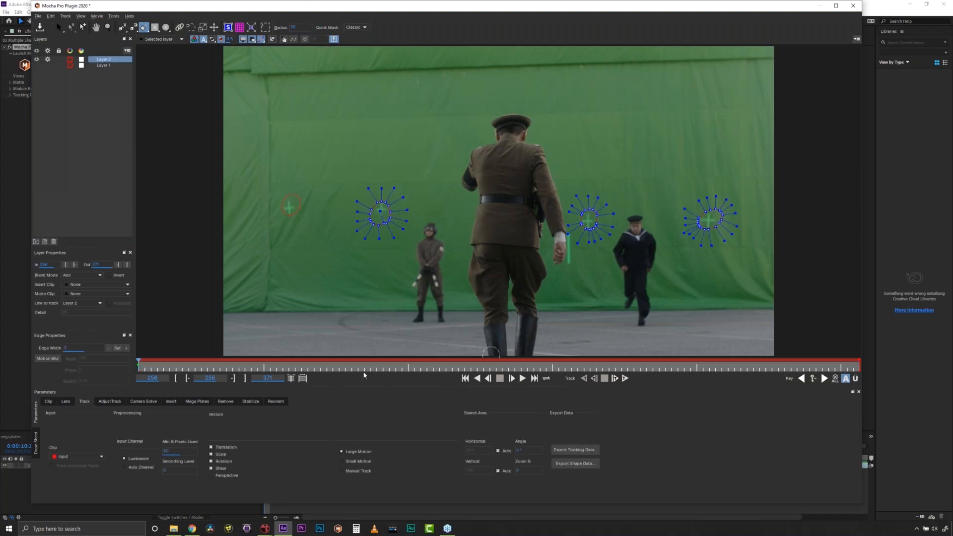
# - Track Layer 2 forward to frame 371, show the grid, and scrub through the shot to check the track
pyautogui.click(625, 378)
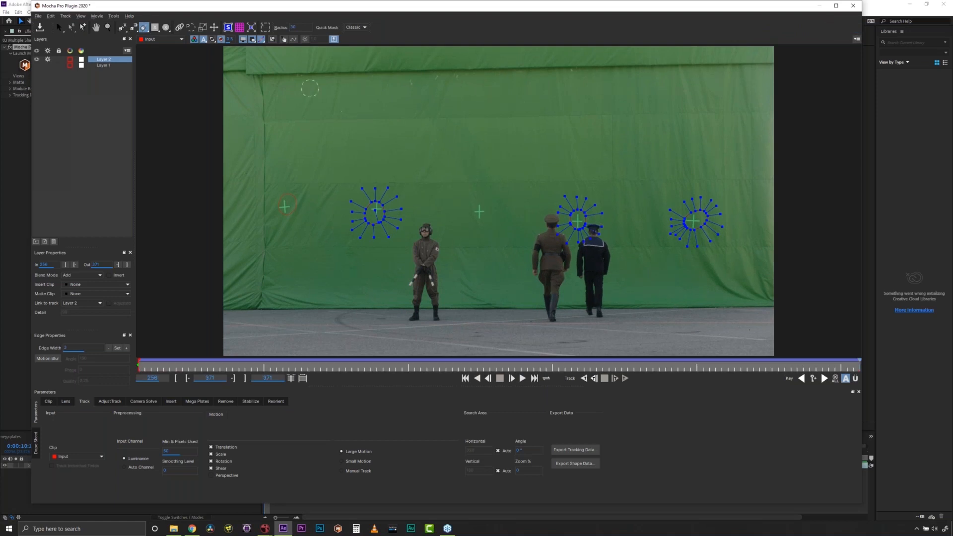
pyautogui.click(240, 27)
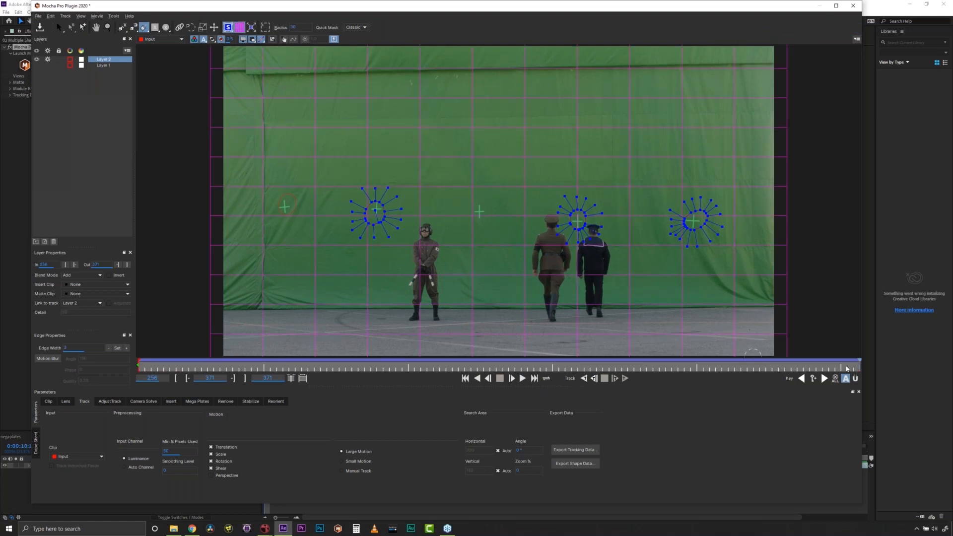
pyautogui.moveTo(839, 367); pyautogui.dragTo(134, 366)
pyautogui.click(111, 60)
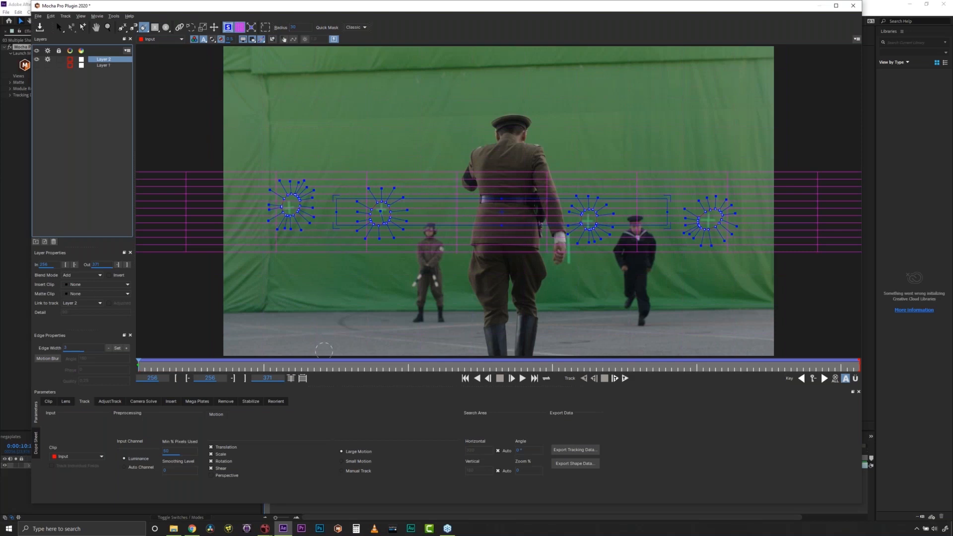
pyautogui.moveTo(138, 366); pyautogui.dragTo(547, 367)
pyautogui.moveTo(601, 350); pyautogui.dragTo(118, 339)
# - Save the Mocha project and close Mocha Pro to return to After Effects
pyautogui.click(39, 27)
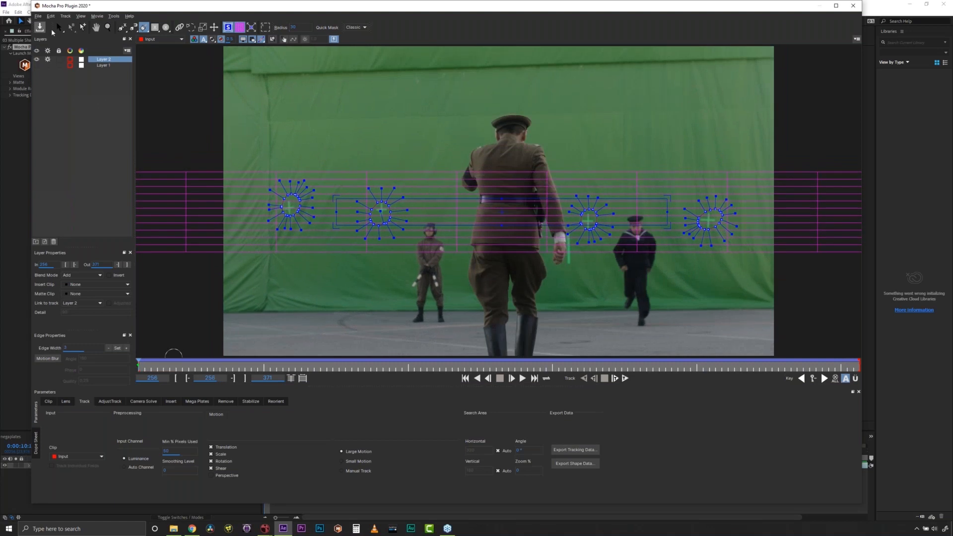
pyautogui.click(853, 6)
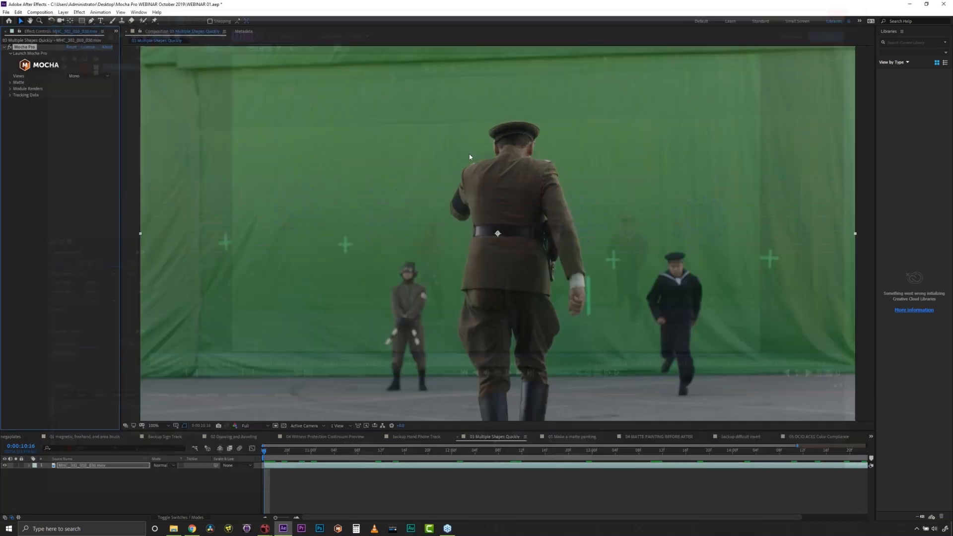
# - Open the 04 Witness Protection Continuum Preview composition from the project
pyautogui.click(116, 32)
pyautogui.click(133, 41)
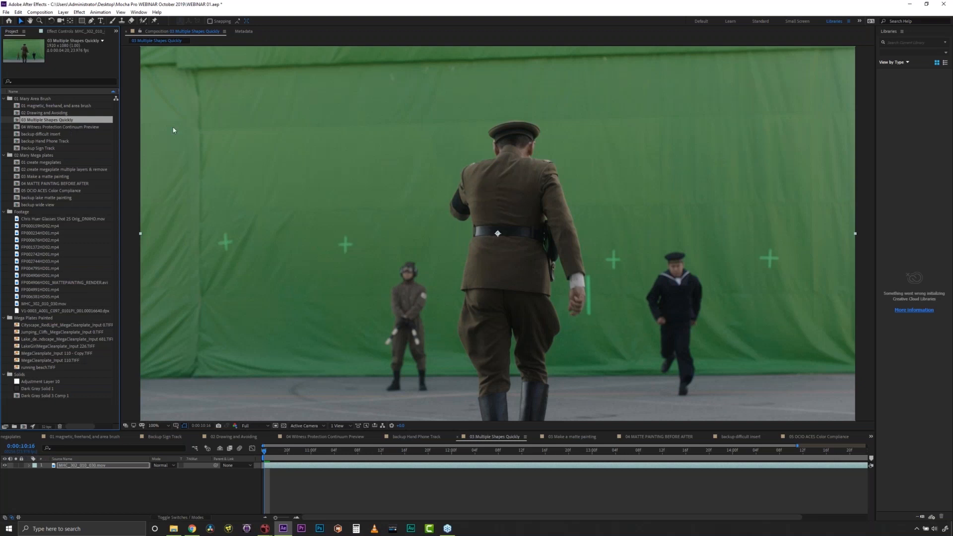
pyautogui.click(84, 127)
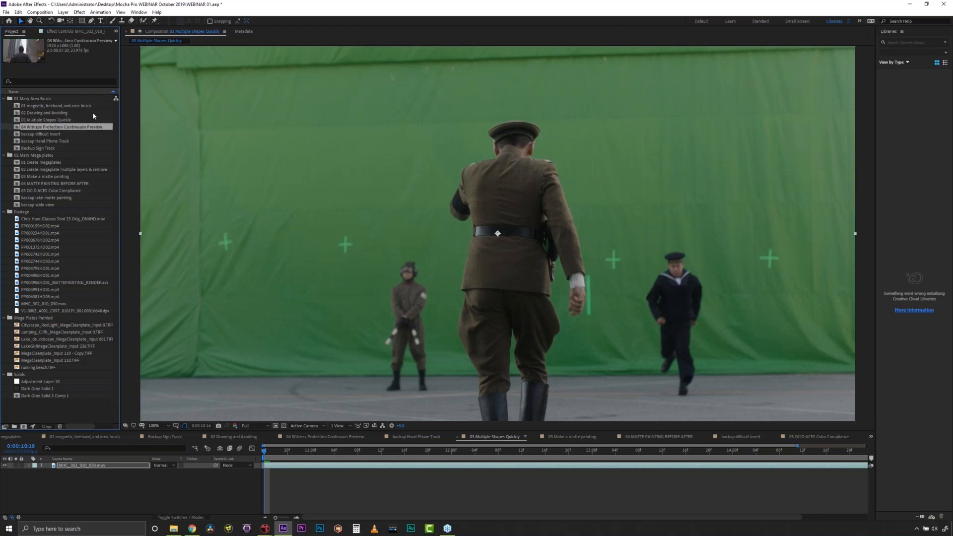
pyautogui.click(68, 32)
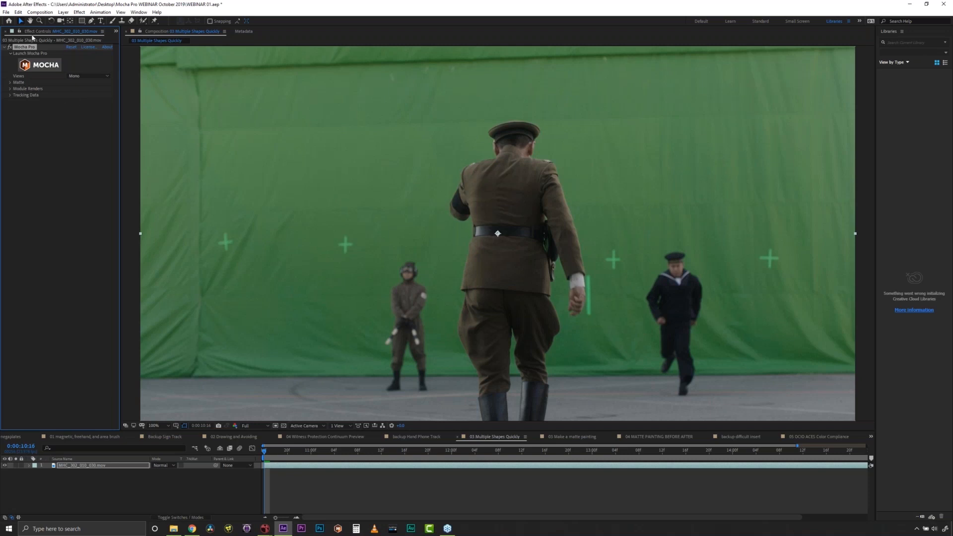
pyautogui.click(116, 32)
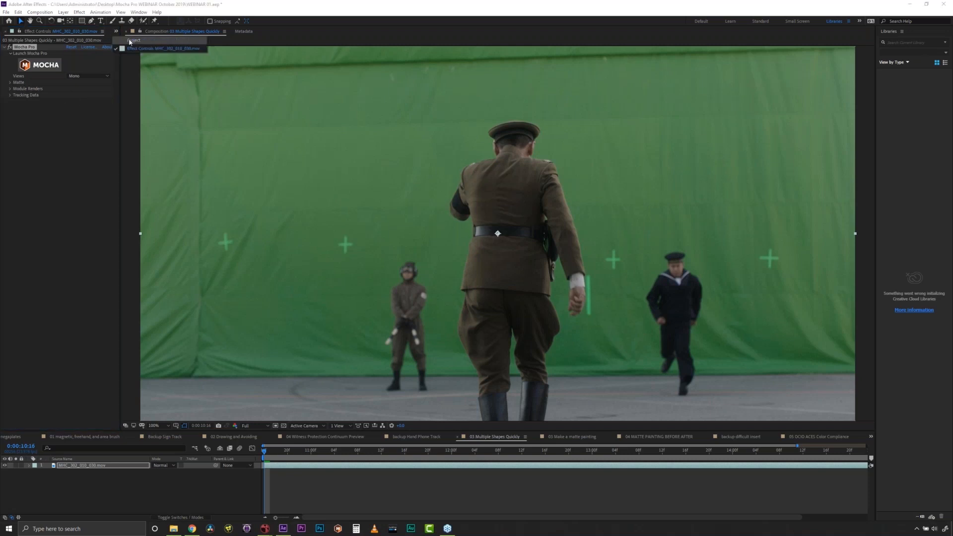
pyautogui.click(130, 40)
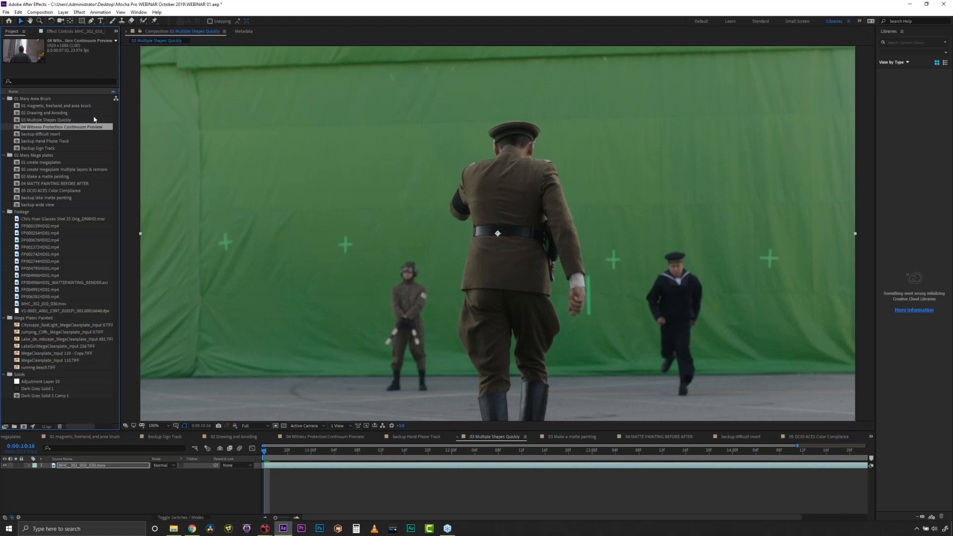
pyautogui.doubleClick(66, 126)
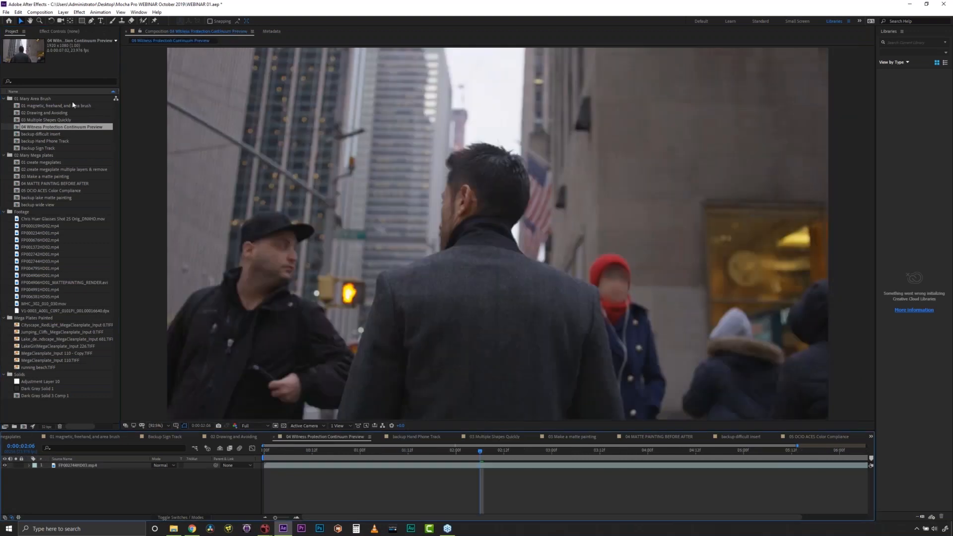
# - Select the footage layer's BCC WitnessProtection effect, preview the shot from the start, and open the effect's Mocha Mask / Track
pyautogui.click(69, 32)
pyautogui.click(73, 466)
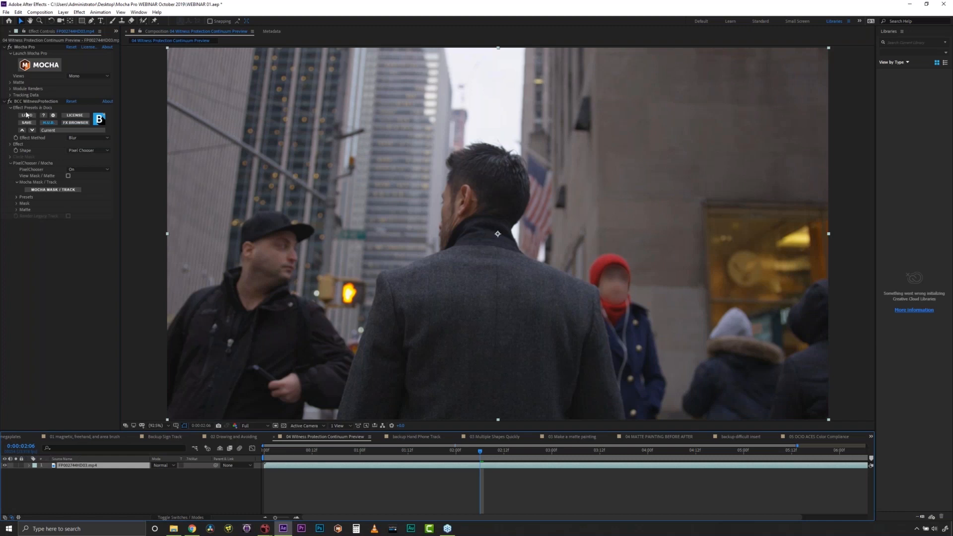
pyautogui.click(32, 101)
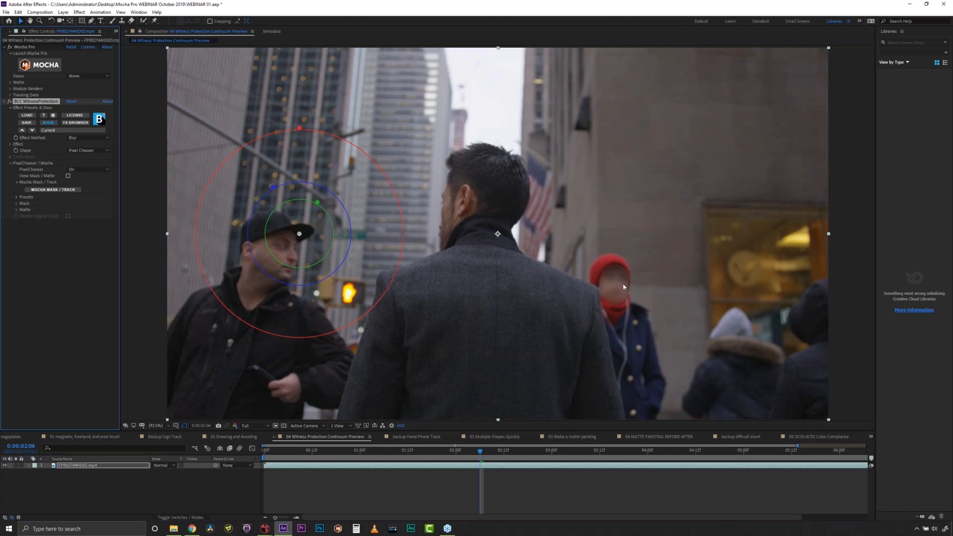
pyautogui.press('Home')
pyautogui.press('space')
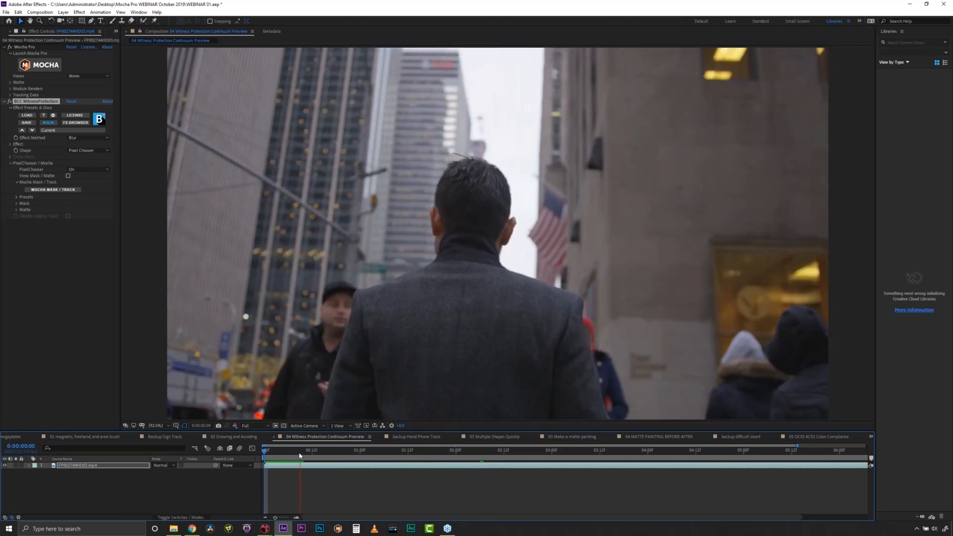
pyautogui.press('space')
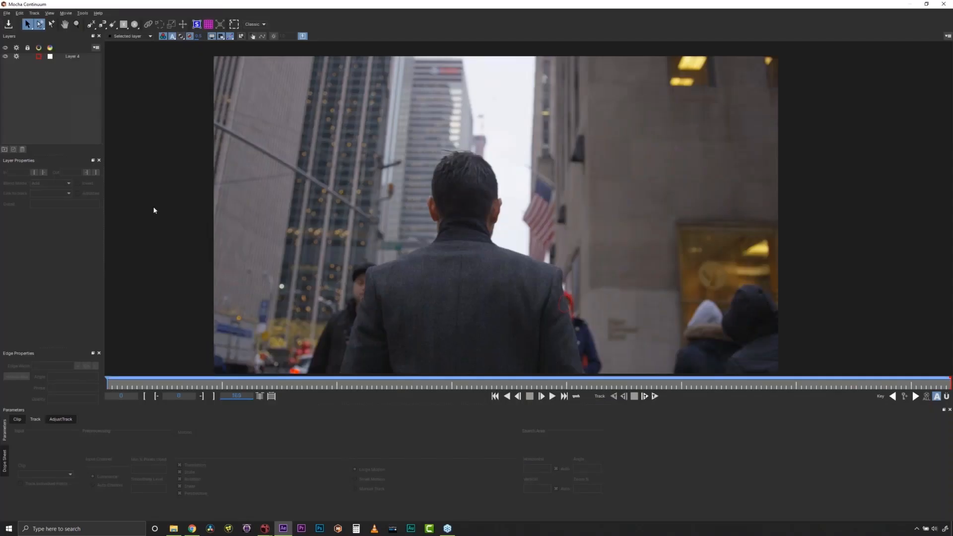
# - Delete the existing Layer 4 and move to frame 96, where the woman in the red hat faces the camera
pyautogui.click(74, 57)
pyautogui.moveTo(110, 383); pyautogui.dragTo(650, 279)
pyautogui.press('Delete')
# - Paint over the woman's face using an enlarged Area Brush in Quick Mask and convert the paint to a spline
pyautogui.click(119, 23)
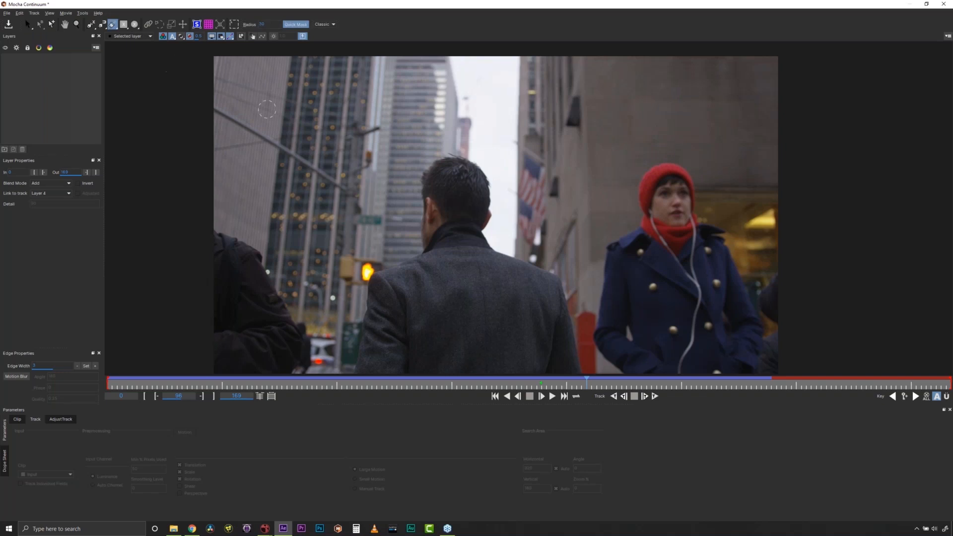
pyautogui.scroll(4, 662, 220)
pyautogui.scroll(6, 662, 226)
pyautogui.moveTo(663, 218)
pyautogui.mouseDown()
pyautogui.moveTo(670, 193)
pyautogui.moveTo(678, 211)
pyautogui.moveTo(672, 203)
pyautogui.mouseUp()
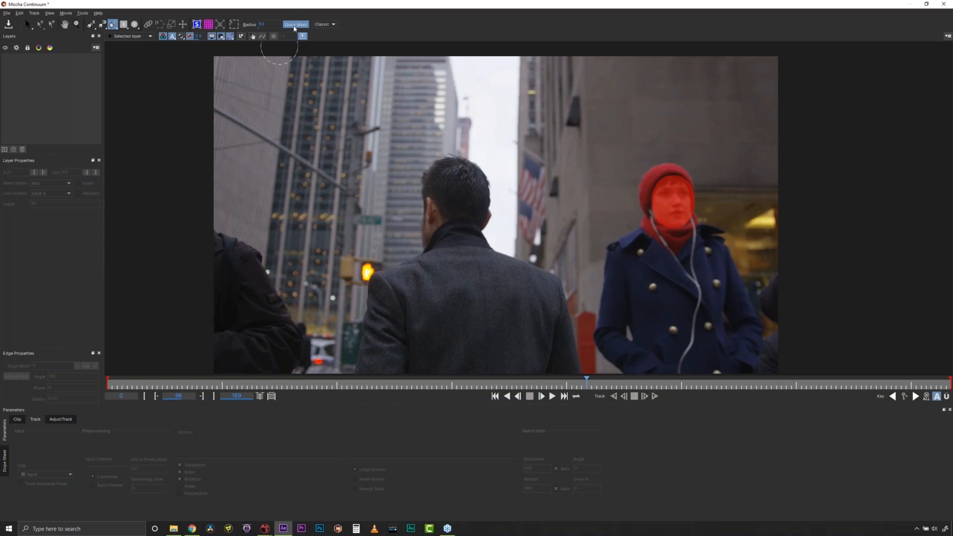
pyautogui.click(295, 25)
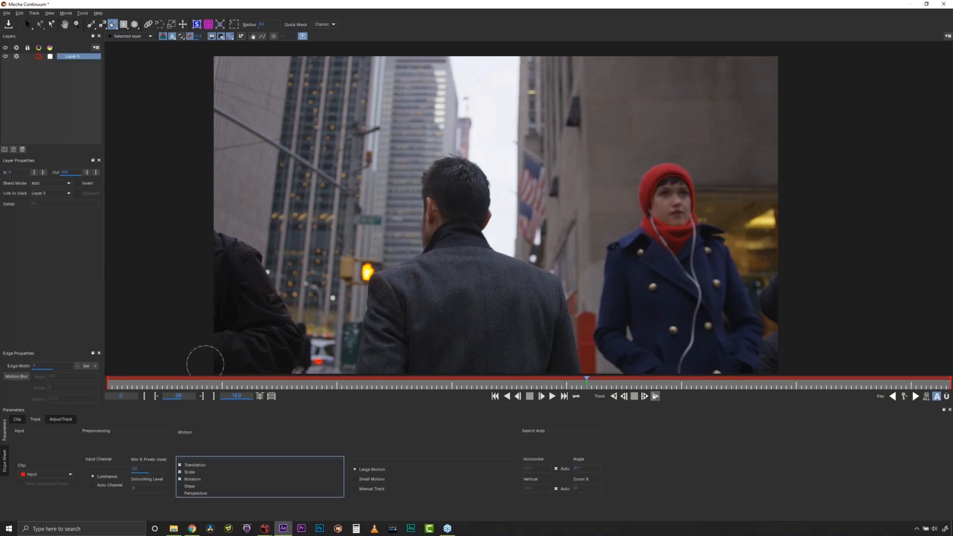
# - Track Layer 5 forward until the woman leaves the frame and backward to frame 0, scrubbing through to check the track
pyautogui.click(655, 395)
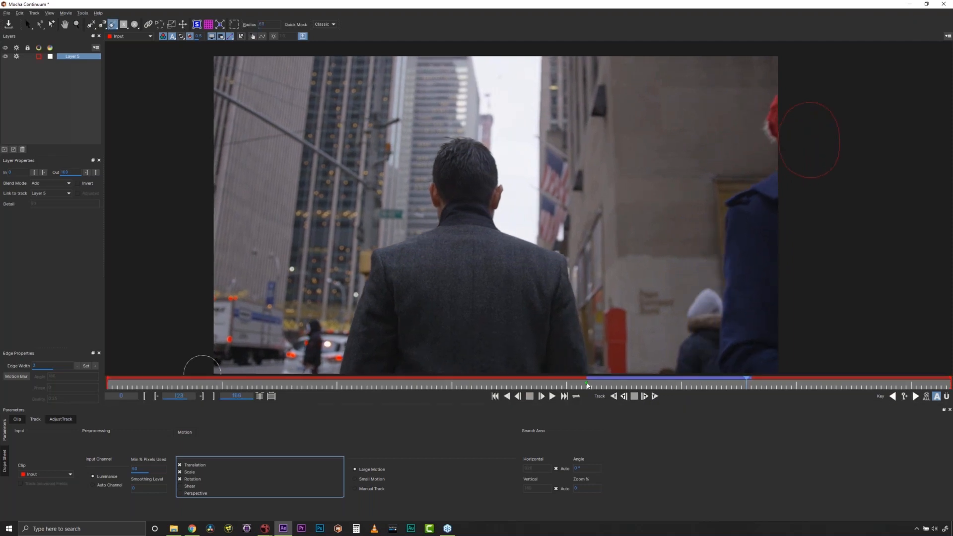
pyautogui.click(614, 396)
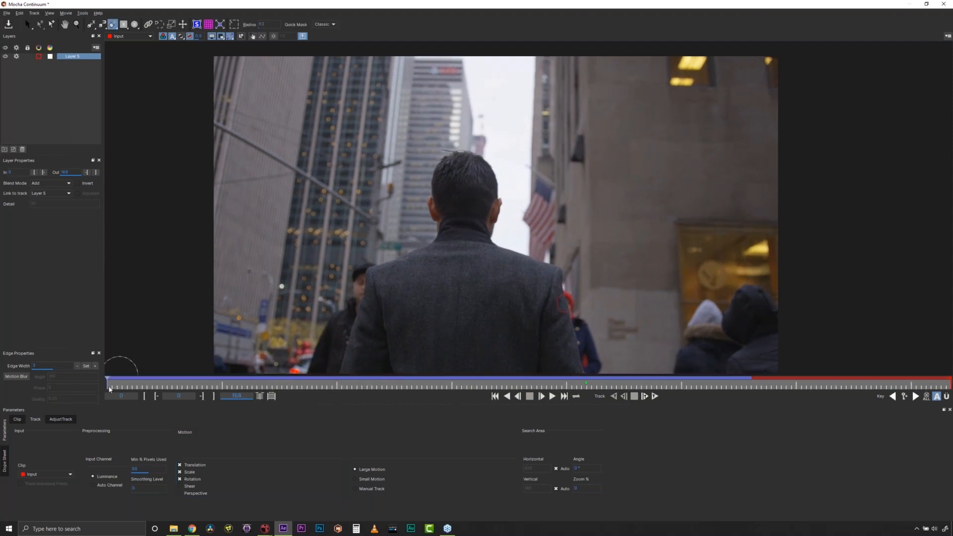
pyautogui.moveTo(109, 383); pyautogui.dragTo(411, 354)
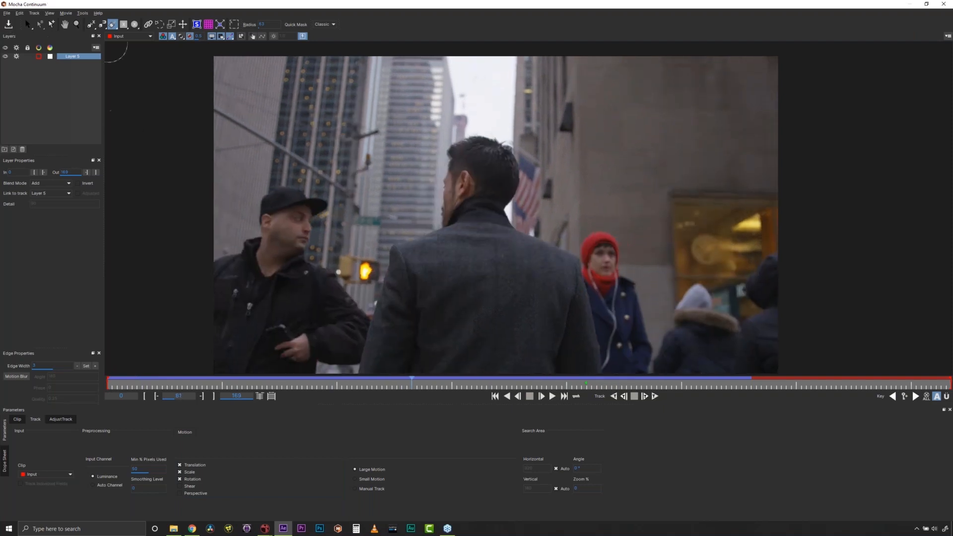
# - Save and close Mocha Continuum, and preview the face blur in the After Effects composition from the first frame
pyautogui.click(945, 6)
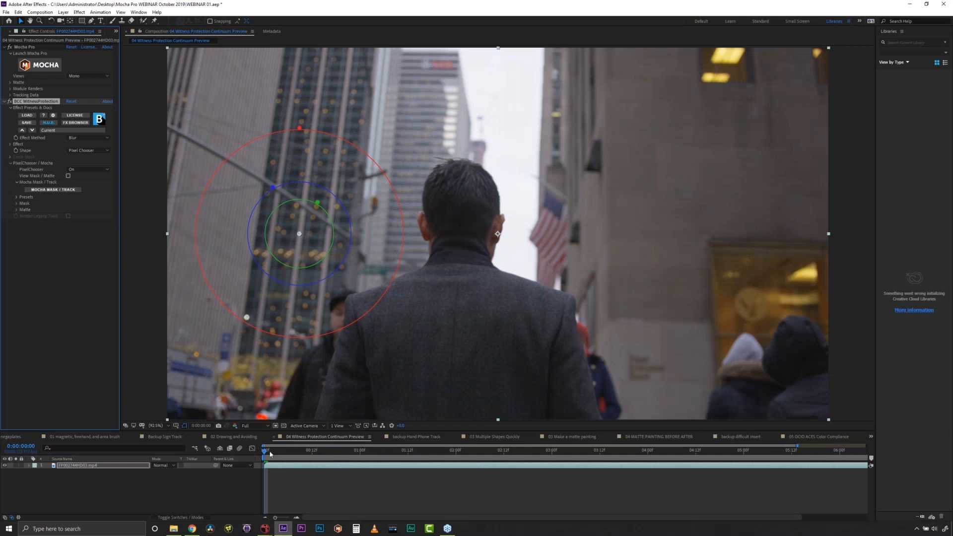
pyautogui.press('space')
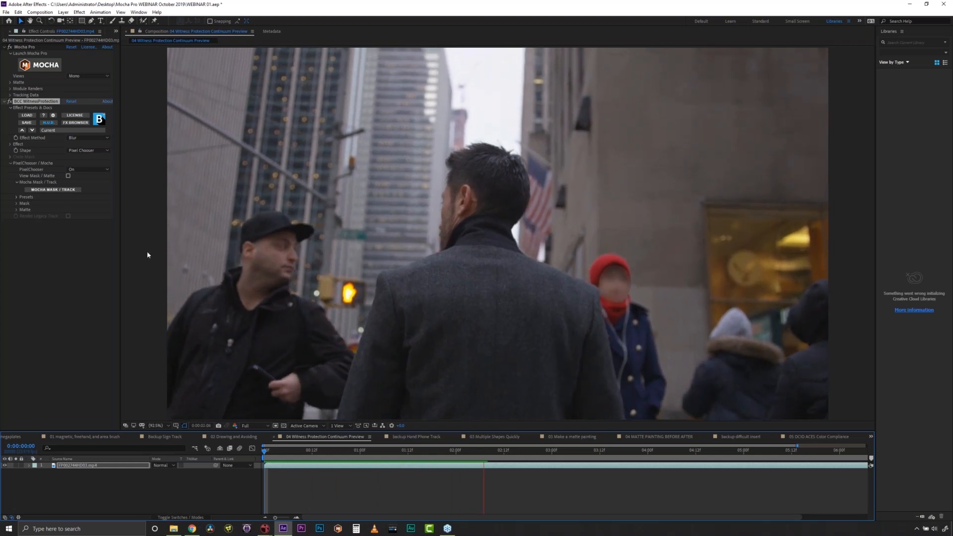
pyautogui.press('space')
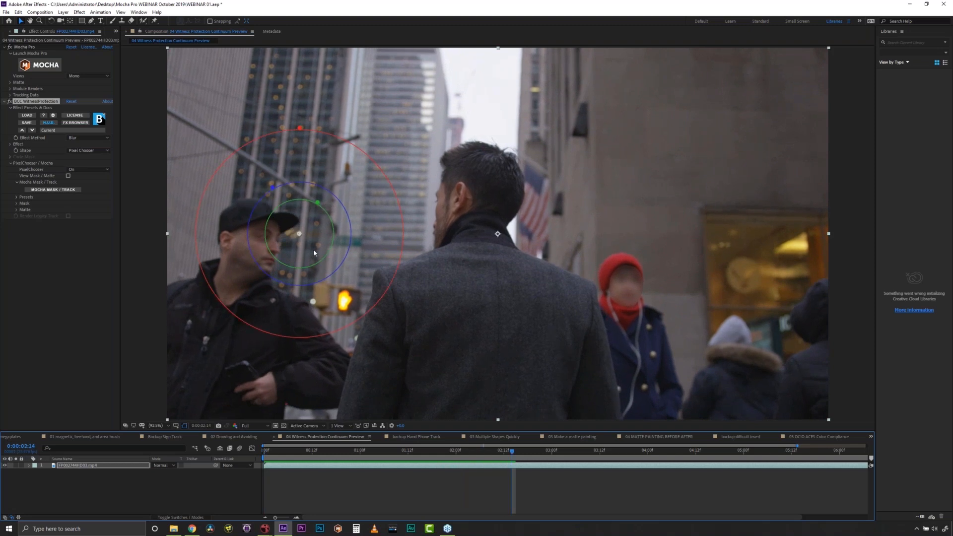
pyautogui.moveTo(454, 454); pyautogui.dragTo(221, 471)
pyautogui.press('space')
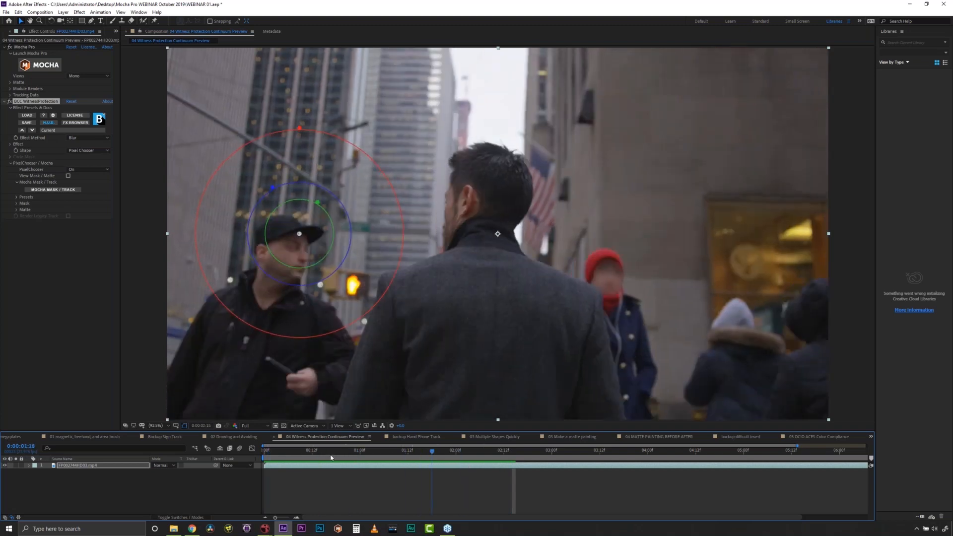
pyautogui.press('space')
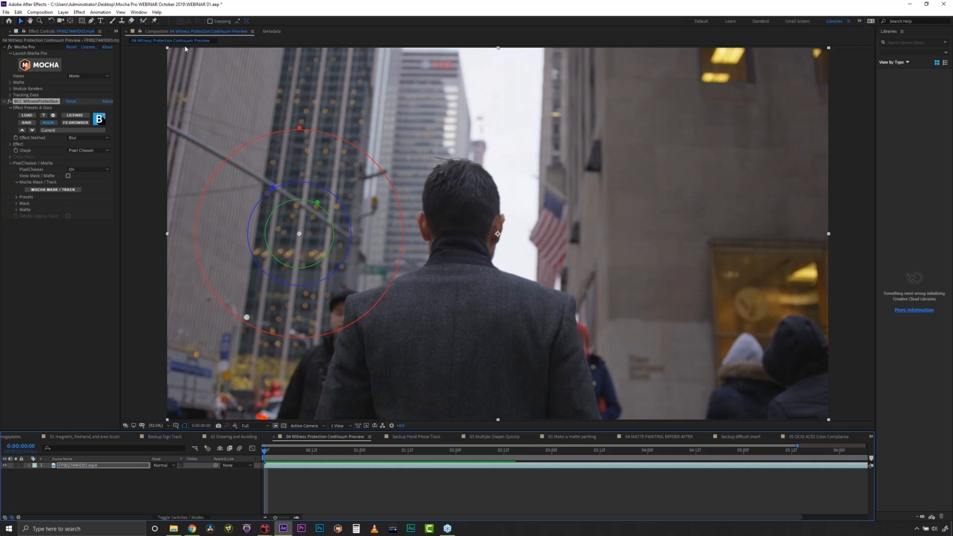
# - Open the 01 magnetic, freehand, and area brush composition and launch Mocha Pro from its effect controls
pyautogui.click(117, 32)
pyautogui.click(54, 106)
pyautogui.doubleClick(54, 106)
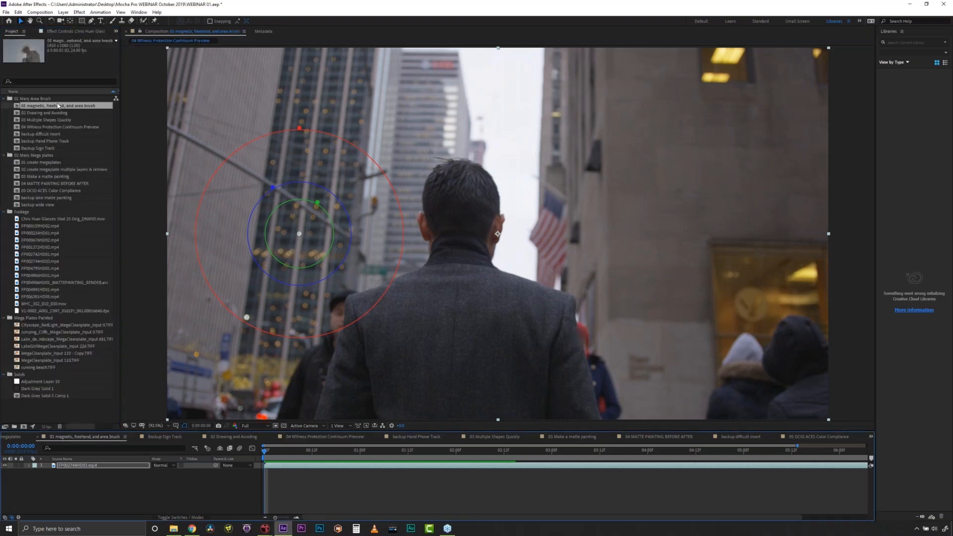
pyautogui.click(75, 31)
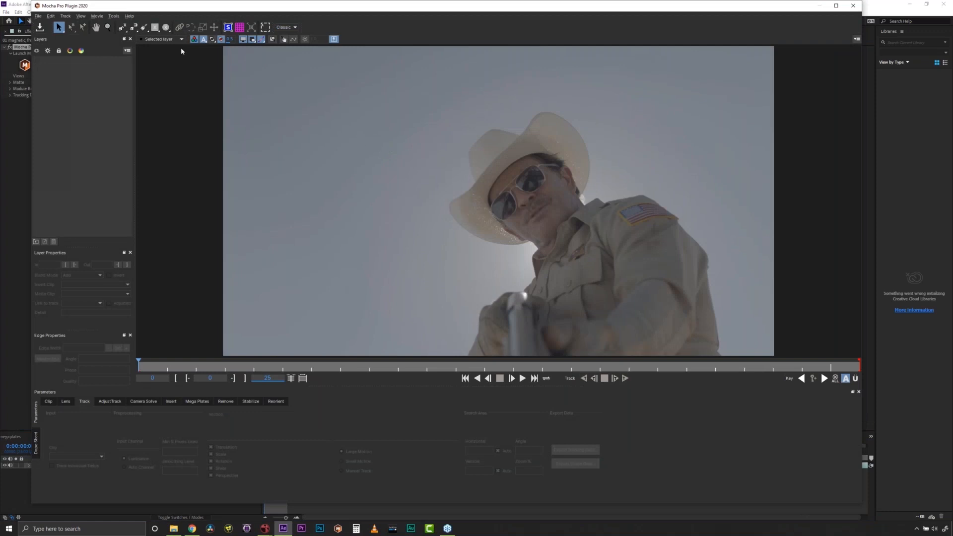
# - Paint a dot on each sunglass lens and a smile across the man's lower face with the Area Brush, converting them to splines
pyautogui.click(109, 27)
pyautogui.click(533, 186)
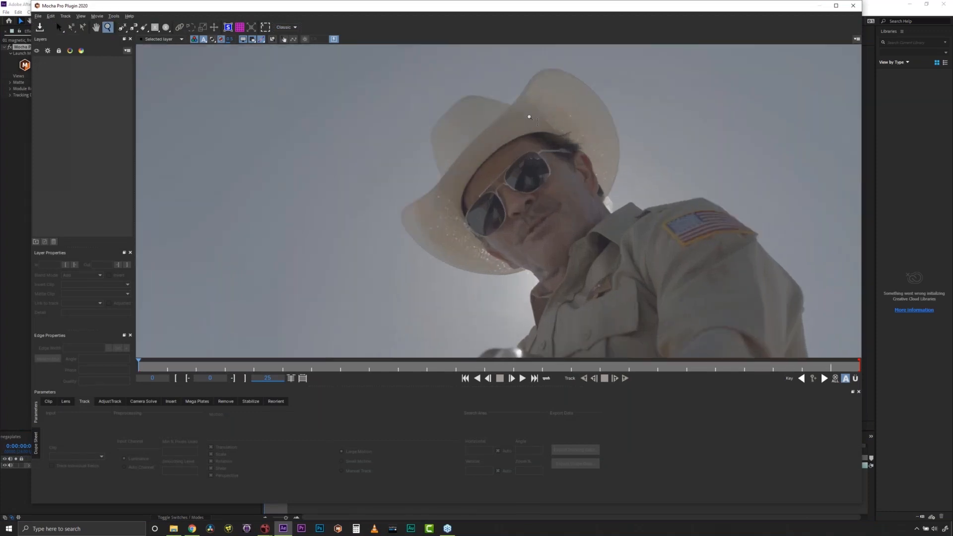
pyautogui.click(535, 169)
pyautogui.click(536, 153)
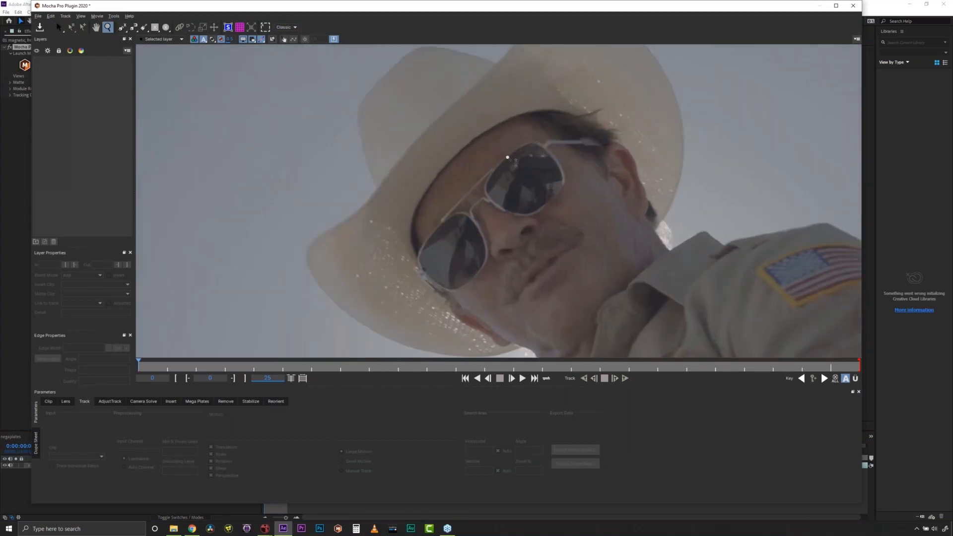
pyautogui.click(144, 27)
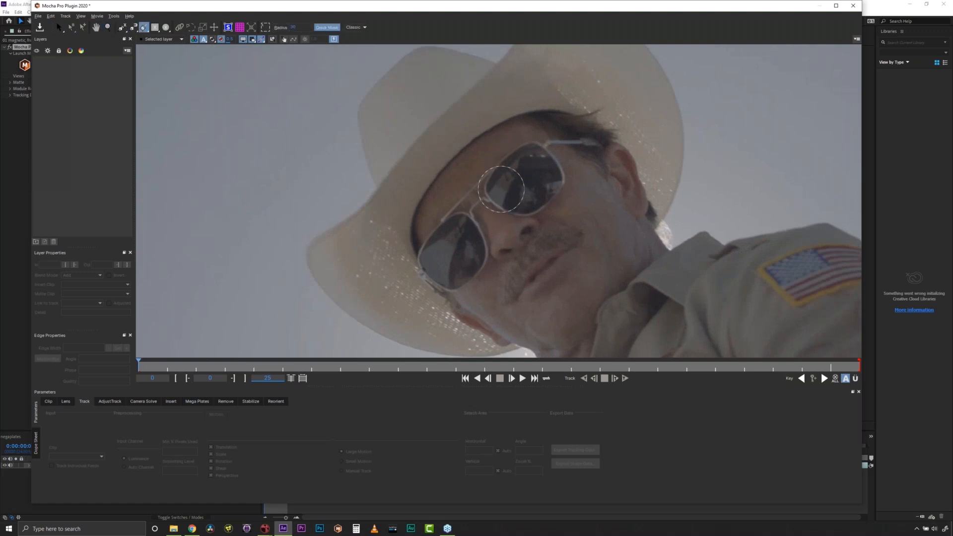
pyautogui.click(458, 252)
pyautogui.click(531, 184)
pyautogui.moveTo(505, 302); pyautogui.dragTo(588, 213)
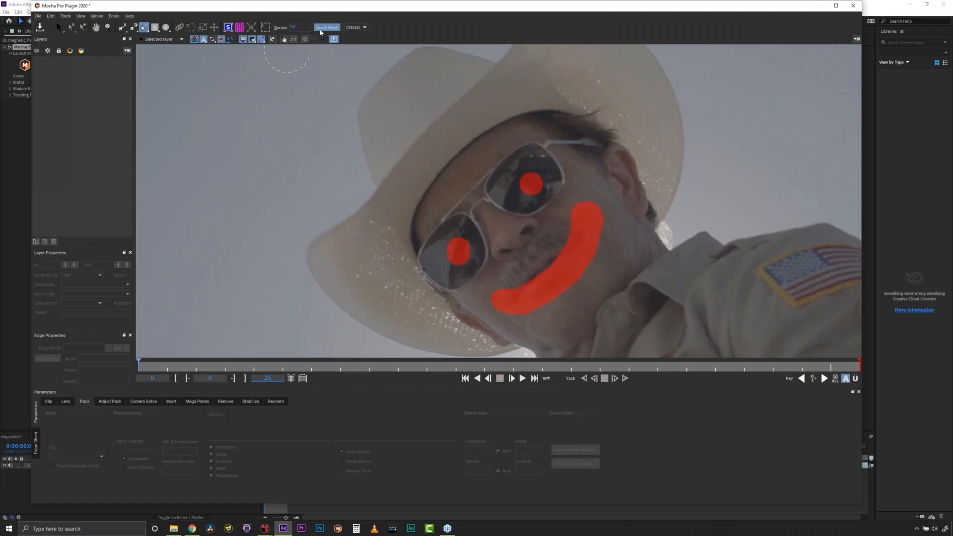
pyautogui.click(320, 29)
# - Select all points of the painted smiley shapes and delete them
pyautogui.click(59, 26)
pyautogui.hotkey('ctrl', 'a')
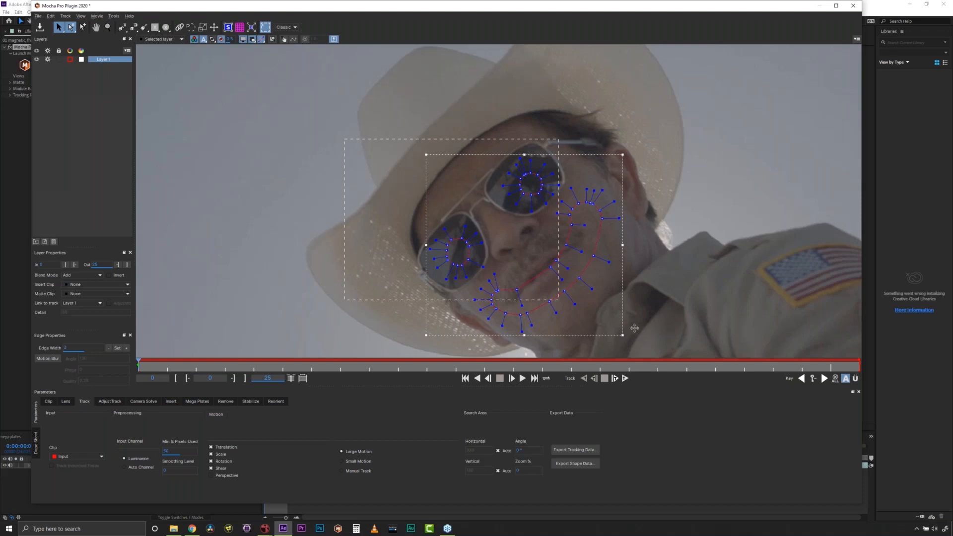
pyautogui.press('Delete')
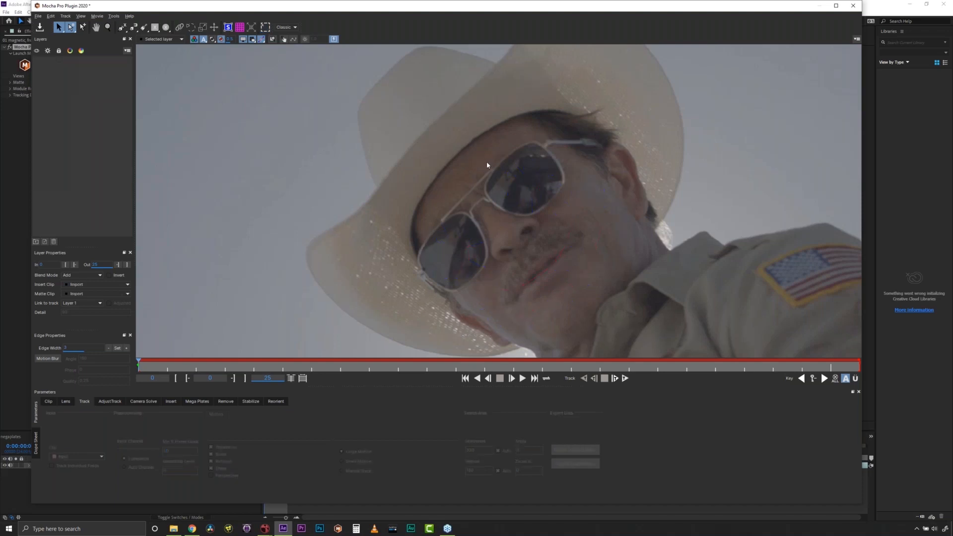
# - With Quick Mask off, paint both sunglass lenses, the flag patch and the hat brim with the Area Brush as separate layers
pyautogui.click(109, 28)
pyautogui.scroll(-2, 556, 171)
pyautogui.click(144, 27)
pyautogui.moveTo(541, 164)
pyautogui.mouseDown()
pyautogui.moveTo(512, 184)
pyautogui.moveTo(528, 194)
pyautogui.moveTo(550, 181)
pyautogui.moveTo(550, 160)
pyautogui.moveTo(525, 171)
pyautogui.moveTo(540, 169)
pyautogui.moveTo(521, 181)
pyautogui.mouseUp()
pyautogui.moveTo(487, 199)
pyautogui.mouseDown()
pyautogui.moveTo(458, 238)
pyautogui.moveTo(468, 251)
pyautogui.moveTo(493, 228)
pyautogui.moveTo(470, 239)
pyautogui.mouseUp()
pyautogui.moveTo(727, 241)
pyautogui.mouseDown()
pyautogui.moveTo(755, 233)
pyautogui.moveTo(809, 244)
pyautogui.moveTo(805, 259)
pyautogui.moveTo(726, 250)
pyautogui.moveTo(819, 243)
pyautogui.mouseUp()
pyautogui.moveTo(383, 248)
pyautogui.mouseDown()
pyautogui.moveTo(384, 222)
pyautogui.moveTo(550, 53)
pyautogui.moveTo(608, 78)
pyautogui.moveTo(630, 130)
pyautogui.moveTo(597, 70)
pyautogui.moveTo(625, 95)
pyautogui.moveTo(641, 156)
pyautogui.moveTo(636, 191)
pyautogui.moveTo(608, 132)
pyautogui.moveTo(578, 116)
pyautogui.moveTo(506, 116)
pyautogui.moveTo(564, 70)
pyautogui.moveTo(597, 109)
pyautogui.moveTo(535, 111)
pyautogui.moveTo(461, 164)
pyautogui.moveTo(427, 226)
pyautogui.moveTo(443, 255)
pyautogui.moveTo(413, 221)
pyautogui.moveTo(392, 236)
pyautogui.moveTo(397, 256)
pyautogui.moveTo(435, 273)
pyautogui.moveTo(410, 267)
pyautogui.moveTo(470, 294)
pyautogui.mouseUp()
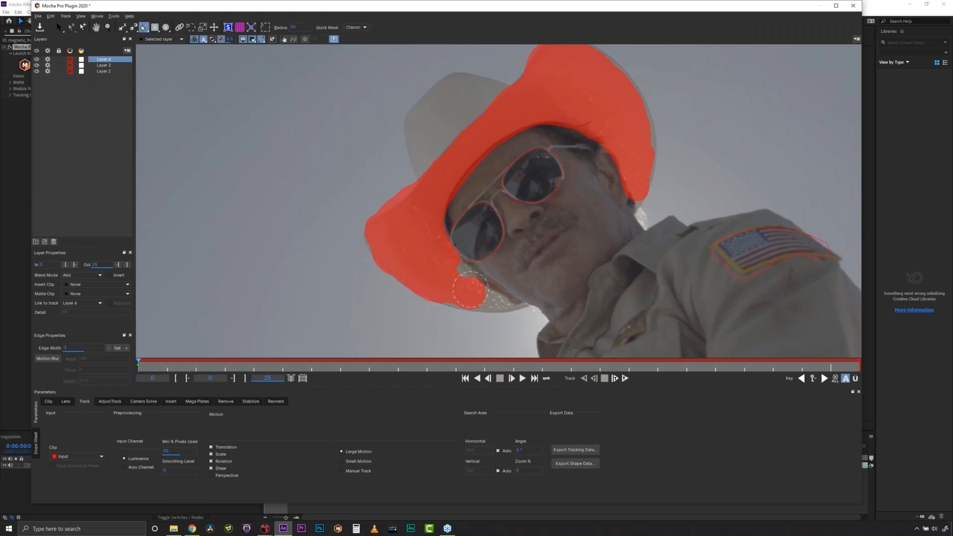
pyautogui.moveTo(441, 259)
pyautogui.mouseDown()
pyautogui.moveTo(501, 305)
pyautogui.moveTo(524, 297)
pyautogui.mouseUp()
# - Turn on Quick Mask and paint four dots surrounded by a rough rectangular outline in the sky beside the hat
pyautogui.click(327, 28)
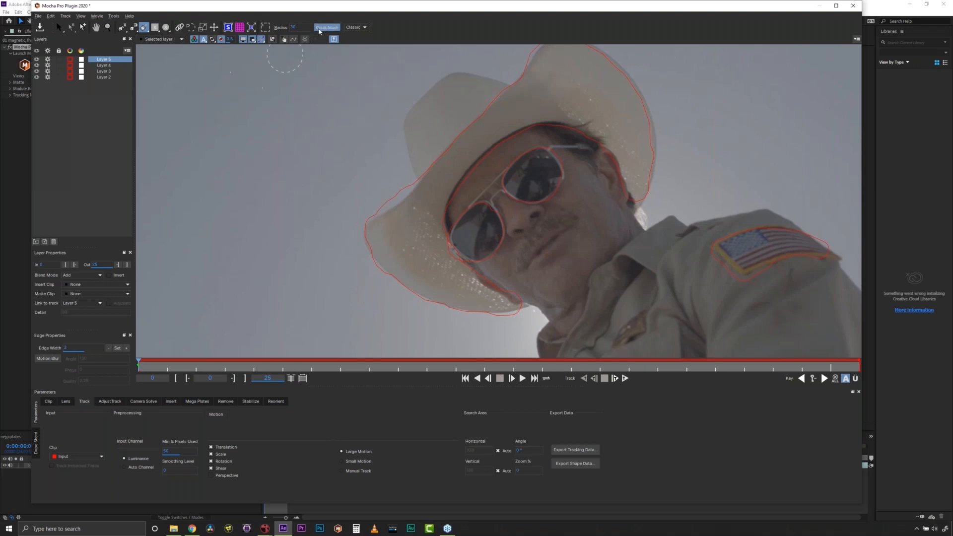
pyautogui.click(227, 116)
pyautogui.click(288, 105)
pyautogui.click(249, 169)
pyautogui.click(310, 147)
pyautogui.moveTo(171, 104)
pyautogui.mouseDown()
pyautogui.moveTo(333, 76)
pyautogui.moveTo(379, 137)
pyautogui.moveTo(362, 174)
pyautogui.moveTo(213, 251)
pyautogui.moveTo(158, 112)
pyautogui.mouseUp()
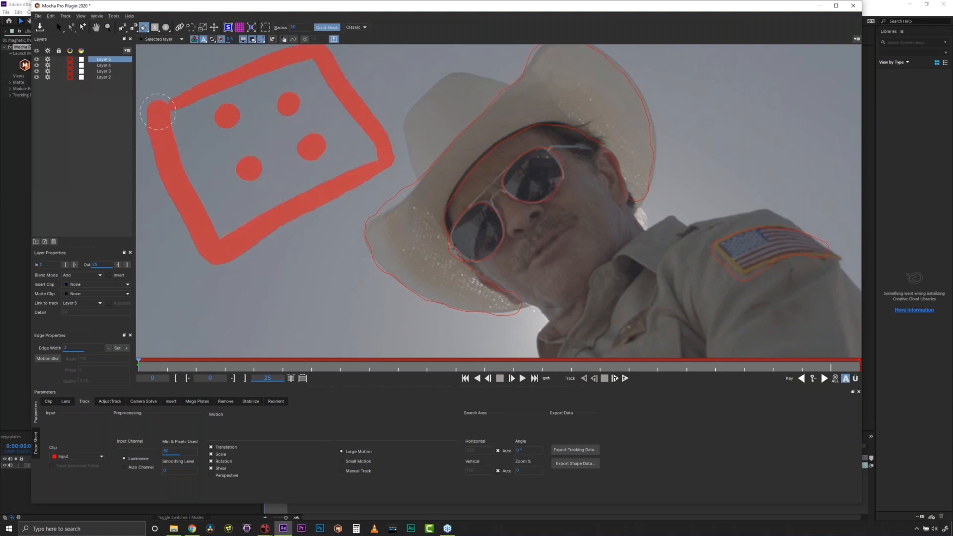
# - Erase a gap in each of the four sides of the painted rectangular outline
pyautogui.moveTo(192, 196); pyautogui.dragTo(186, 221)
pyautogui.moveTo(285, 196); pyautogui.dragTo(293, 226)
pyautogui.moveTo(337, 84); pyautogui.dragTo(363, 110)
pyautogui.moveTo(230, 74); pyautogui.dragTo(247, 103)
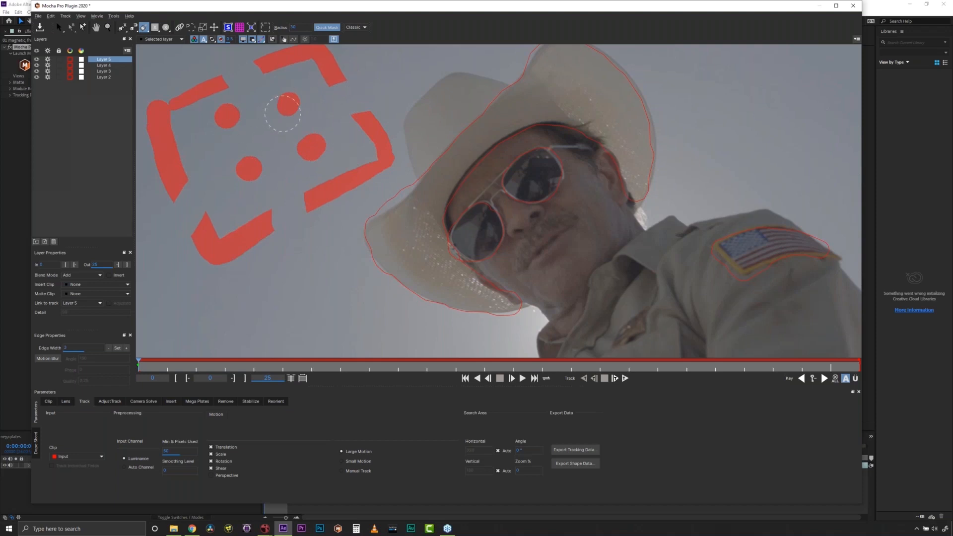
# - Enlarge the four painted dots, add a smaller dot at their centre, and paint another dot below the rectangle
pyautogui.click(290, 102)
pyautogui.click(226, 119)
pyautogui.click(251, 169)
pyautogui.click(314, 147)
pyautogui.click(270, 135)
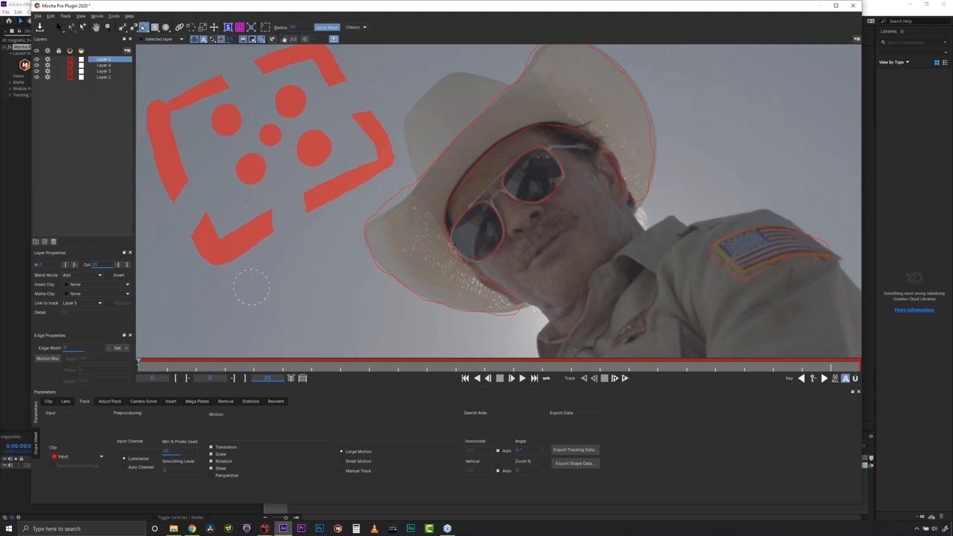
pyautogui.click(234, 339)
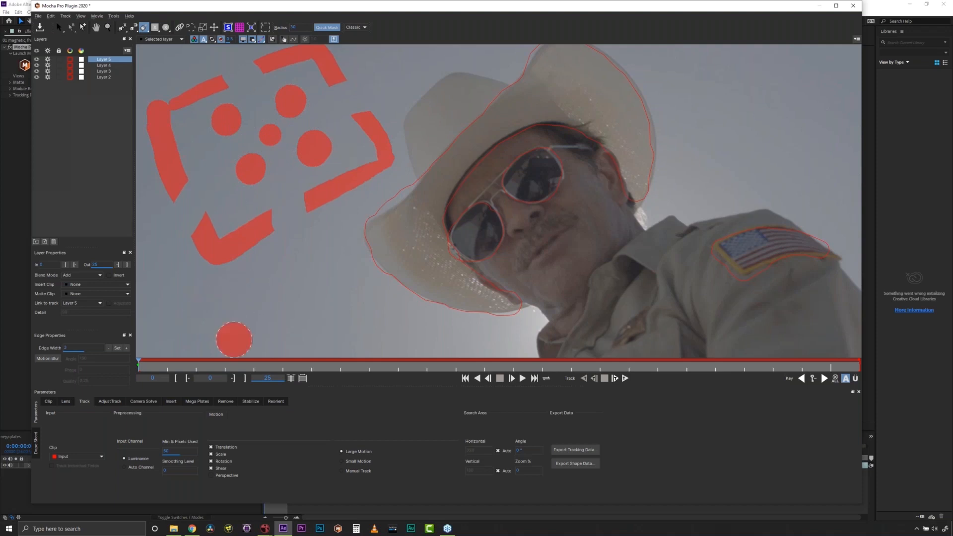
# - Clear the painted shapes from the sky and delete all four remaining layers
pyautogui.moveTo(320, 94)
pyautogui.mouseDown()
pyautogui.moveTo(345, 78)
pyautogui.moveTo(338, 57)
pyautogui.moveTo(258, 72)
pyautogui.moveTo(133, 148)
pyautogui.moveTo(154, 162)
pyautogui.moveTo(222, 112)
pyautogui.moveTo(177, 222)
pyautogui.moveTo(287, 261)
pyautogui.moveTo(273, 331)
pyautogui.moveTo(220, 344)
pyautogui.moveTo(322, 230)
pyautogui.moveTo(379, 126)
pyautogui.moveTo(287, 113)
pyautogui.moveTo(250, 131)
pyautogui.moveTo(222, 201)
pyautogui.moveTo(344, 145)
pyautogui.moveTo(372, 178)
pyautogui.mouseUp()
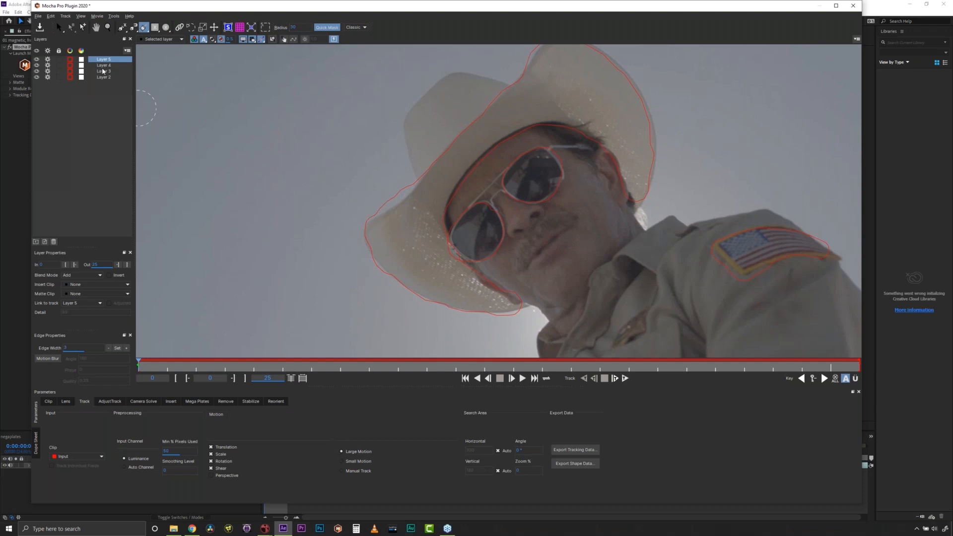
pyautogui.click(853, 6)
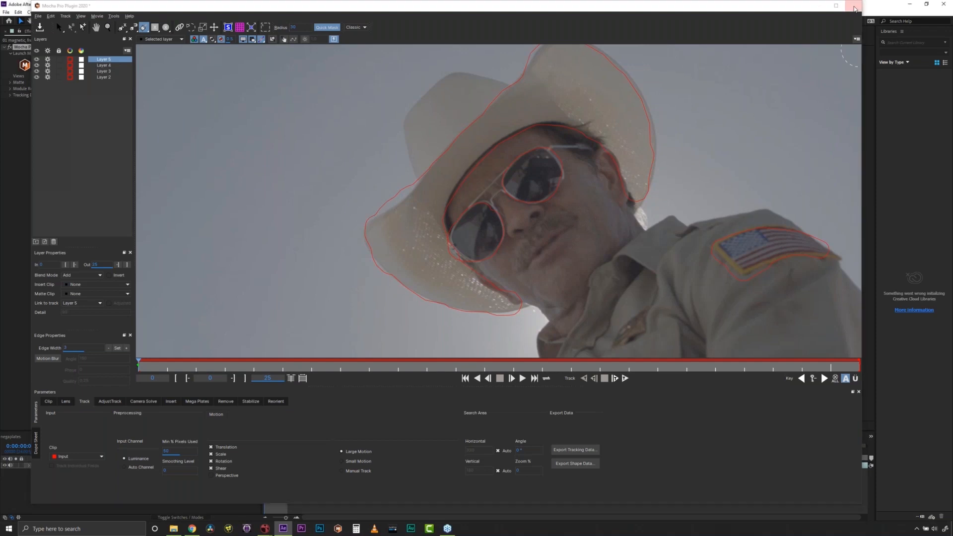
pyautogui.click(518, 273)
pyautogui.click(104, 77)
pyautogui.keyDown('shift'); pyautogui.click(107, 63); pyautogui.keyUp('shift')
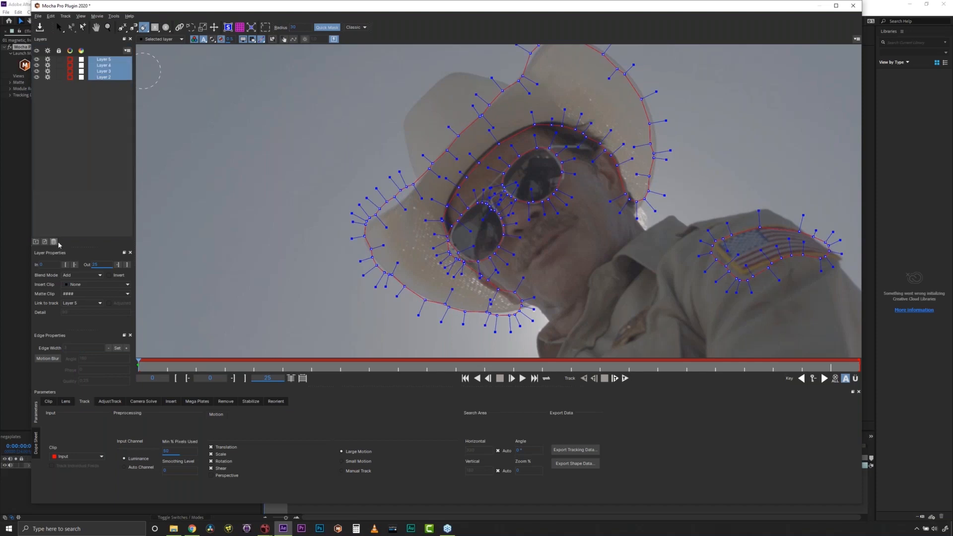
pyautogui.press('Delete')
# - Trace the hat crown, and the brim together with the face, as two separate layers using the Magnetic spline tool
pyautogui.click(132, 27)
pyautogui.moveTo(419, 179)
pyautogui.mouseDown()
pyautogui.moveTo(401, 125)
pyautogui.moveTo(417, 97)
pyautogui.moveTo(452, 73)
pyautogui.moveTo(510, 88)
pyautogui.moveTo(442, 80)
pyautogui.moveTo(514, 87)
pyautogui.moveTo(514, 127)
pyautogui.moveTo(484, 167)
pyautogui.moveTo(421, 182)
pyautogui.mouseUp()
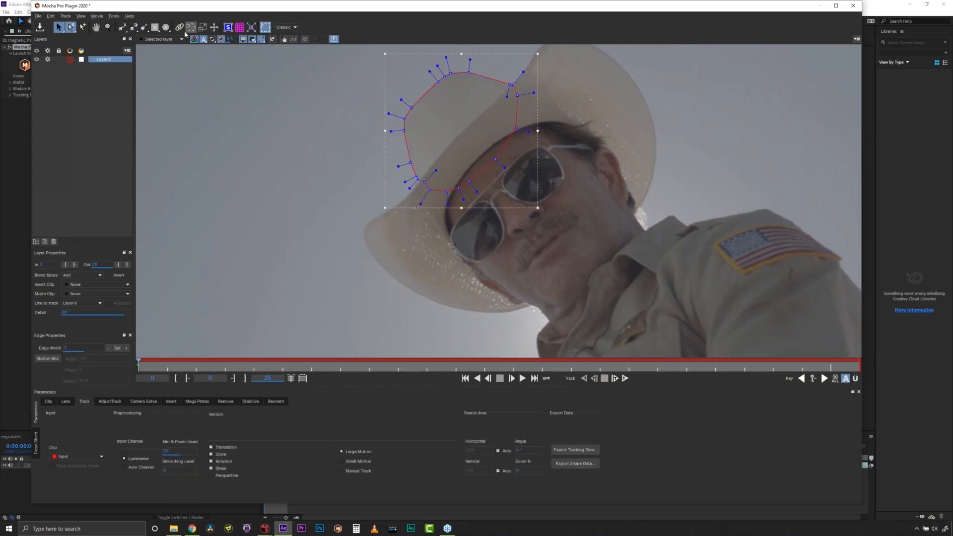
pyautogui.moveTo(365, 240)
pyautogui.mouseDown()
pyautogui.moveTo(533, 58)
pyautogui.moveTo(536, 103)
pyautogui.moveTo(604, 106)
pyautogui.moveTo(637, 168)
pyautogui.mouseUp()
pyautogui.press('x')
pyautogui.moveTo(637, 167); pyautogui.dragTo(635, 222)
pyautogui.moveTo(635, 222)
pyautogui.mouseDown()
pyautogui.moveTo(614, 263)
pyautogui.moveTo(641, 173)
pyautogui.moveTo(555, 251)
pyautogui.moveTo(619, 183)
pyautogui.moveTo(569, 228)
pyautogui.moveTo(571, 219)
pyautogui.moveTo(631, 168)
pyautogui.moveTo(554, 233)
pyautogui.moveTo(649, 165)
pyautogui.mouseUp()
pyautogui.click(615, 261)
pyautogui.click(549, 254)
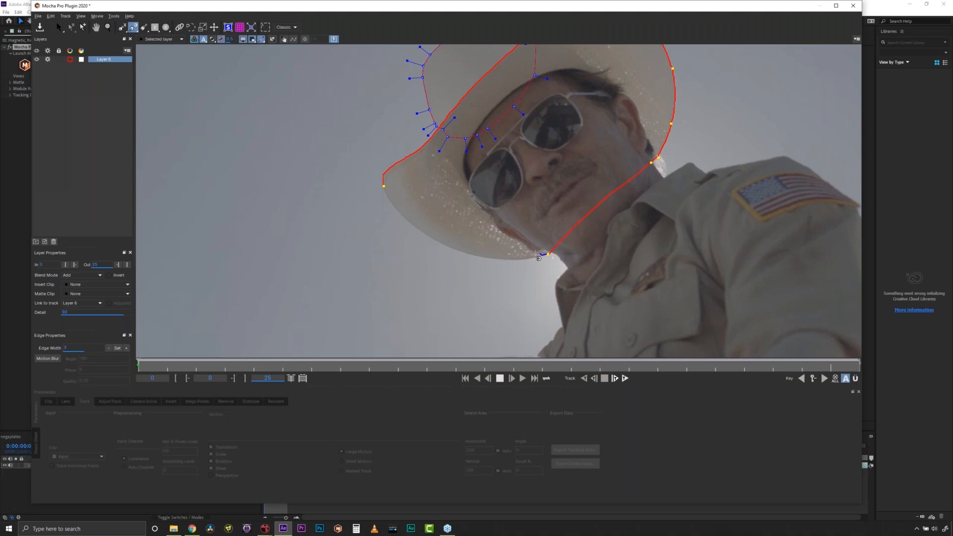
pyautogui.click(383, 186)
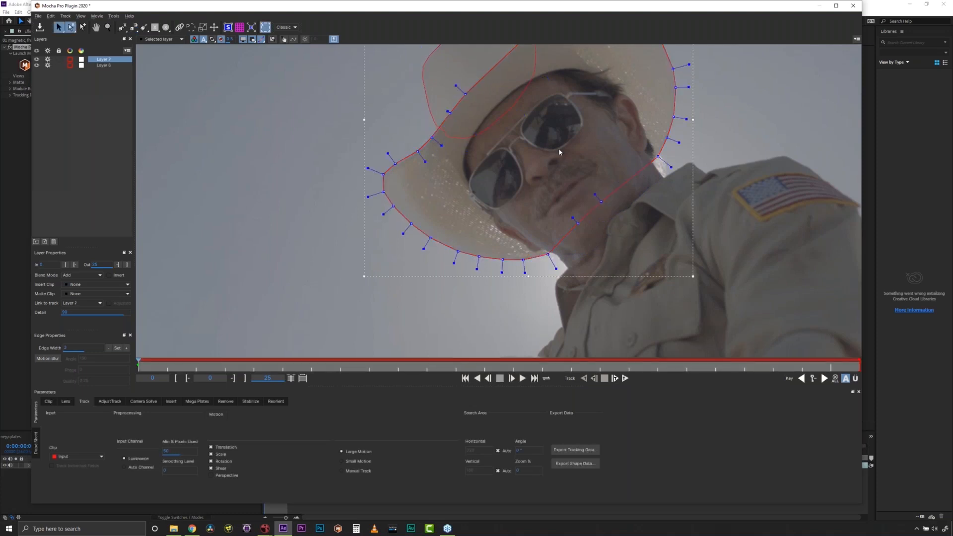
pyautogui.press('x')
pyautogui.moveTo(576, 137); pyautogui.dragTo(529, 215)
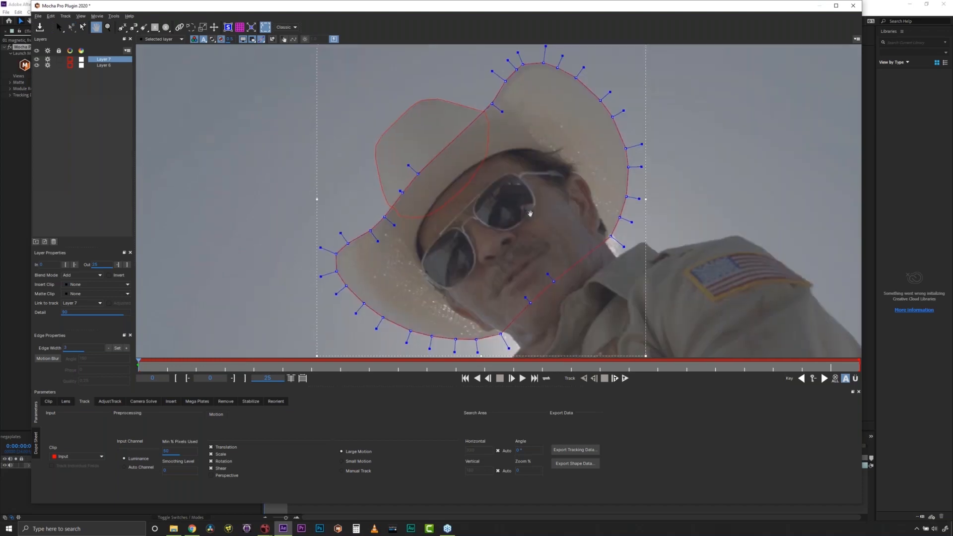
# - Select all points of the brim shape and lower its Detail value to reduce the number of spline points
pyautogui.moveTo(272, 67); pyautogui.dragTo(762, 337)
pyautogui.moveTo(700, 362); pyautogui.dragTo(297, 55)
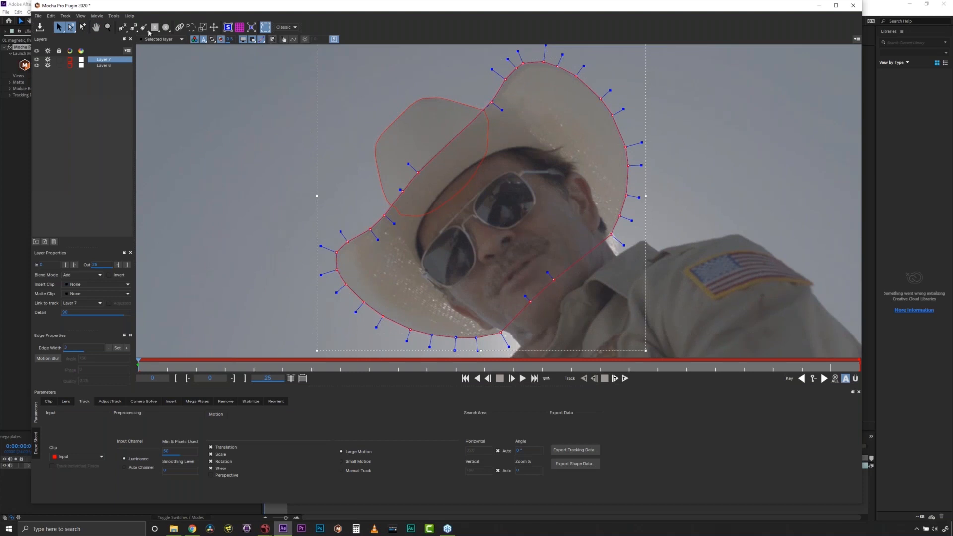
pyautogui.click(108, 27)
pyautogui.moveTo(230, 85); pyautogui.dragTo(158, 84)
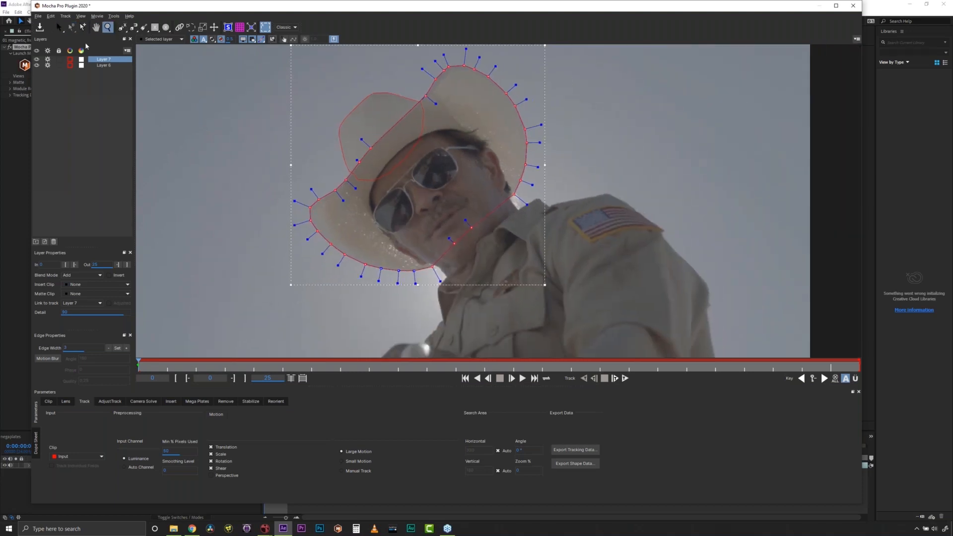
pyautogui.click(59, 28)
pyautogui.moveTo(634, 297); pyautogui.dragTo(207, 33)
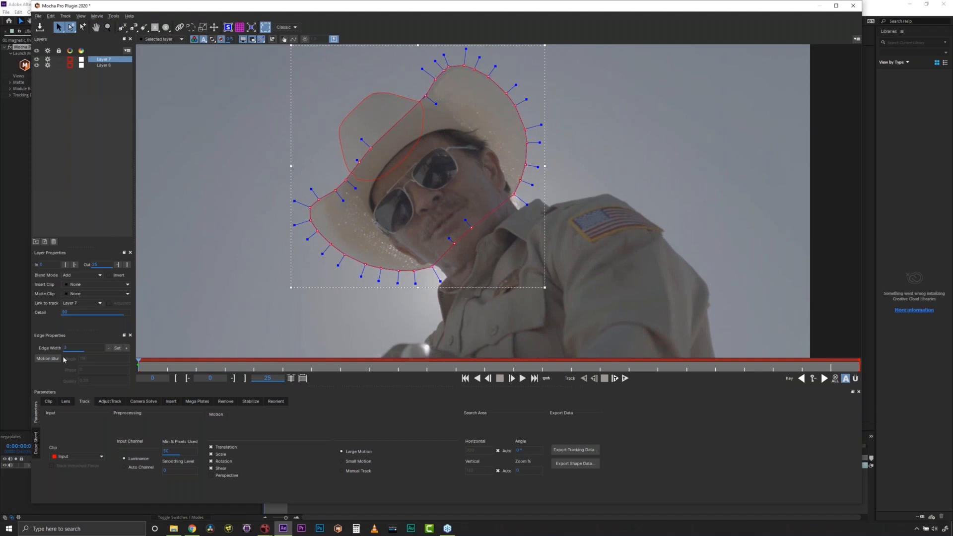
pyautogui.moveTo(84, 314); pyautogui.dragTo(80, 309)
# - Move the two brim-shape points beneath the chin down toward the neck
pyautogui.click(195, 100)
pyautogui.click(433, 91)
pyautogui.moveTo(483, 250)
pyautogui.mouseDown()
pyautogui.moveTo(444, 215)
pyautogui.moveTo(471, 243)
pyautogui.mouseUp()
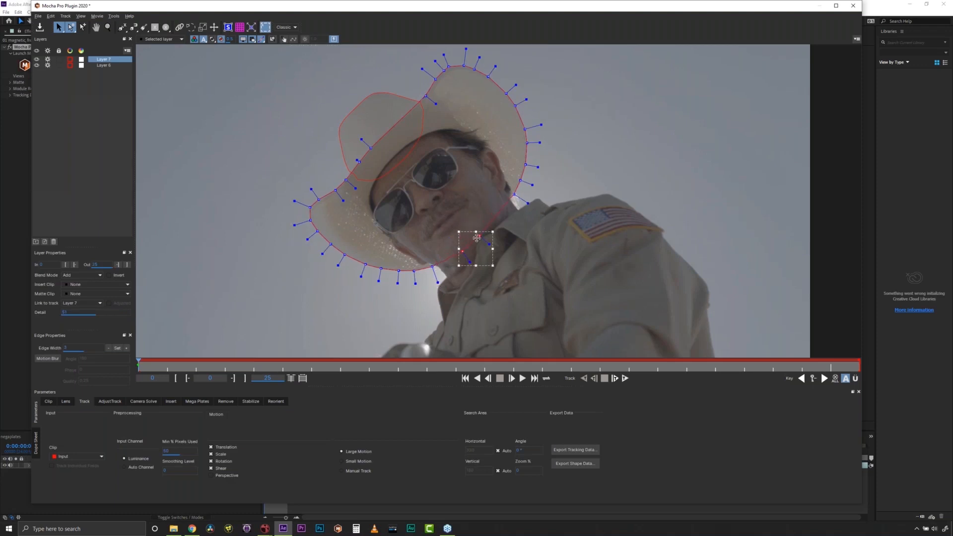
# - Select all points of the brim and crown shapes and shorten their spline handles
pyautogui.moveTo(668, 318); pyautogui.dragTo(293, 44)
pyautogui.click(419, 133)
pyautogui.moveTo(263, 72); pyautogui.dragTo(477, 189)
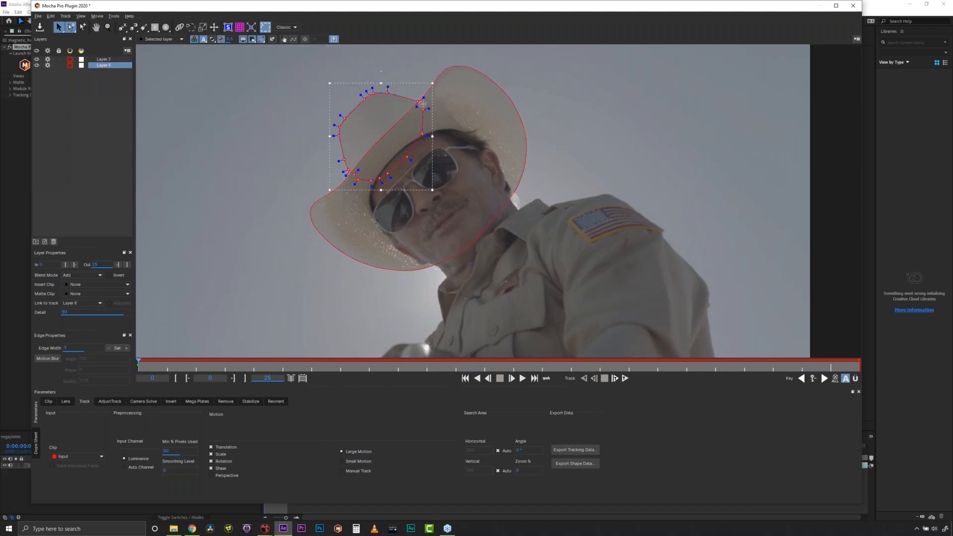
pyautogui.click(418, 103)
pyautogui.click(418, 102)
pyautogui.click(483, 86)
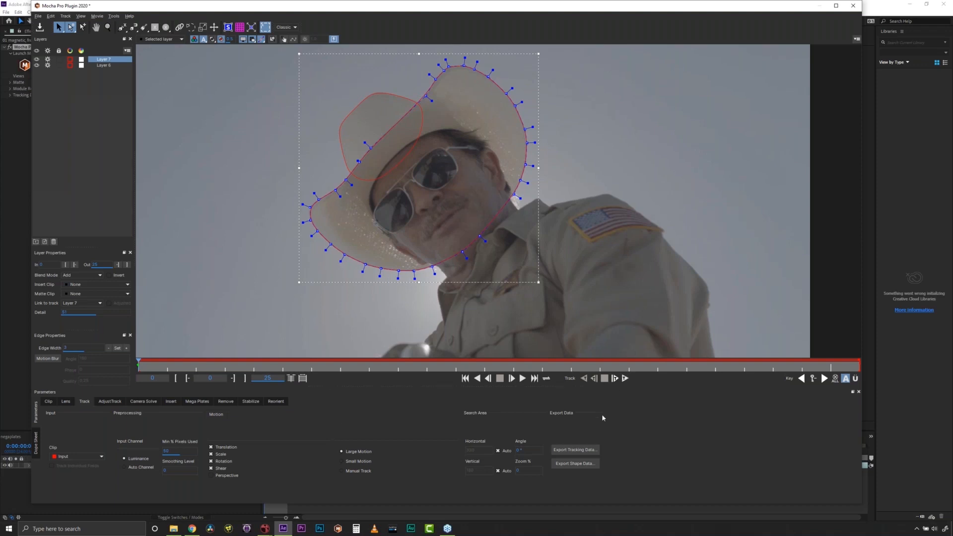
# - Try to track the brim and crown shapes forward, and move the displaced crown shape back onto the hat
pyautogui.click(615, 379)
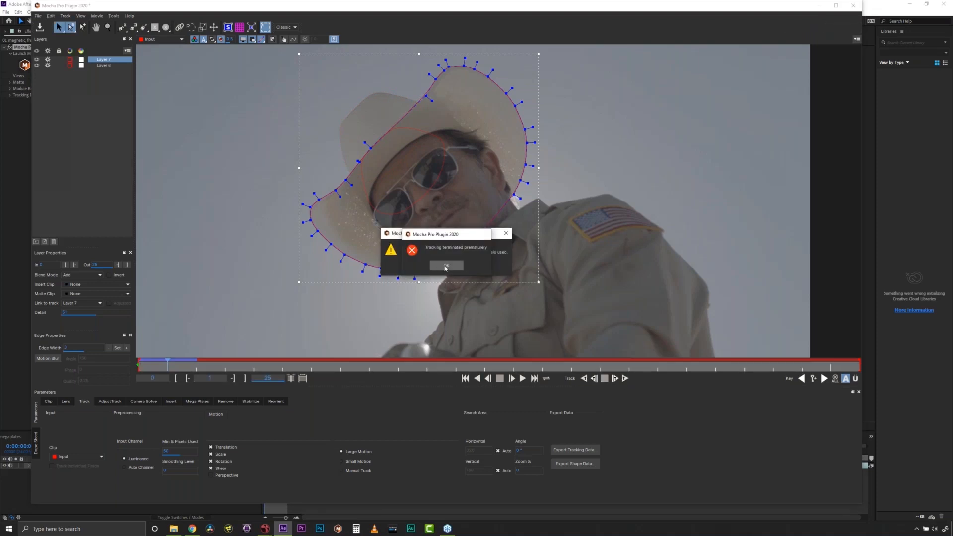
pyautogui.press('Return')
pyautogui.click(418, 134)
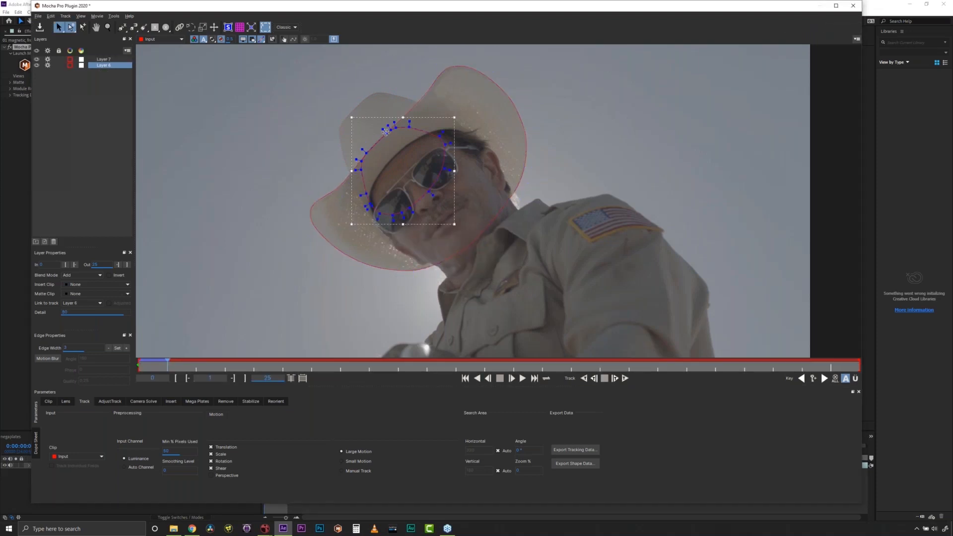
pyautogui.moveTo(435, 130); pyautogui.dragTo(418, 102)
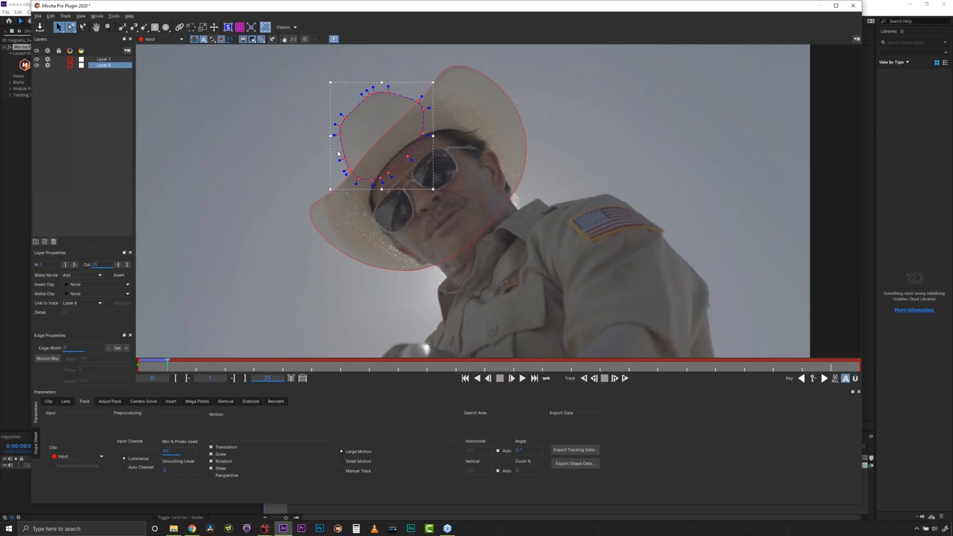
# - Hide the hat crown layer, turn off its processing, and select only the brim layer
pyautogui.click(44, 32)
pyautogui.hotkey('ctrl', 'shift', 'a')
pyautogui.press('z')
pyautogui.click(489, 131)
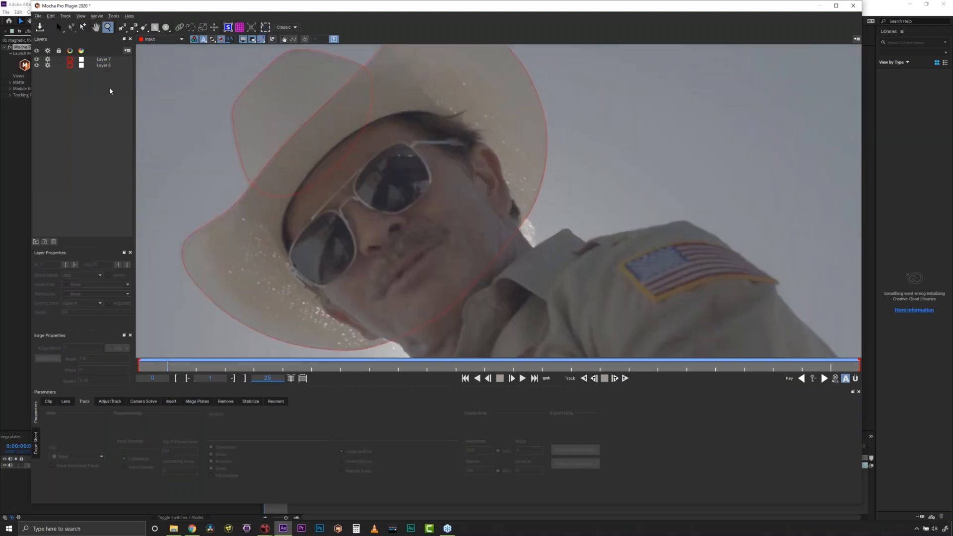
pyautogui.press('s')
pyautogui.click(243, 89)
pyautogui.click(36, 66)
pyautogui.click(103, 59)
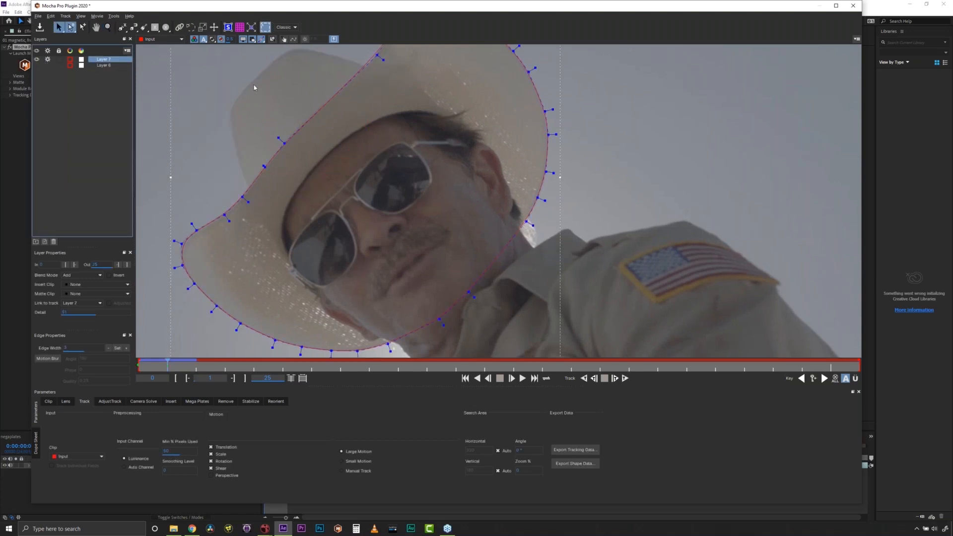
# - Try stretching and nudging the whole brim shape with its transform box at frame 1
pyautogui.click(108, 28)
pyautogui.moveTo(364, 125); pyautogui.dragTo(336, 193)
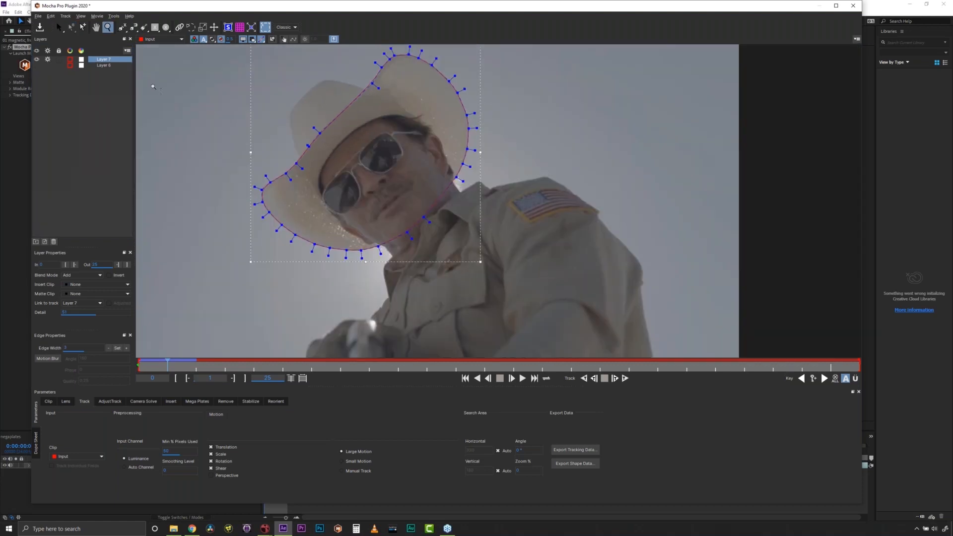
pyautogui.click(59, 27)
pyautogui.moveTo(587, 298); pyautogui.dragTo(192, 36)
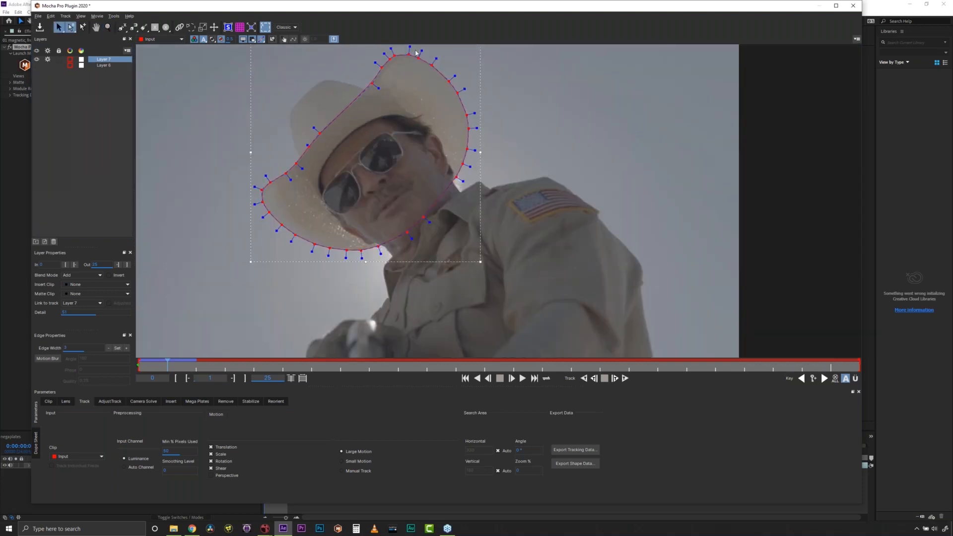
pyautogui.click(248, 262)
pyautogui.click(272, 150)
pyautogui.moveTo(565, 307); pyautogui.dragTo(181, 1)
pyautogui.moveTo(250, 265); pyautogui.dragTo(245, 270)
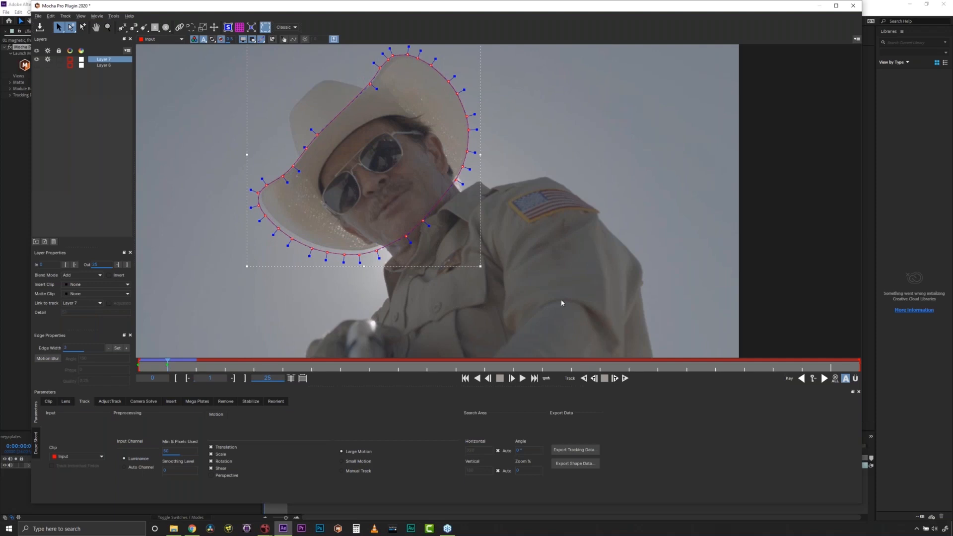
pyautogui.moveTo(372, 83); pyautogui.dragTo(373, 81)
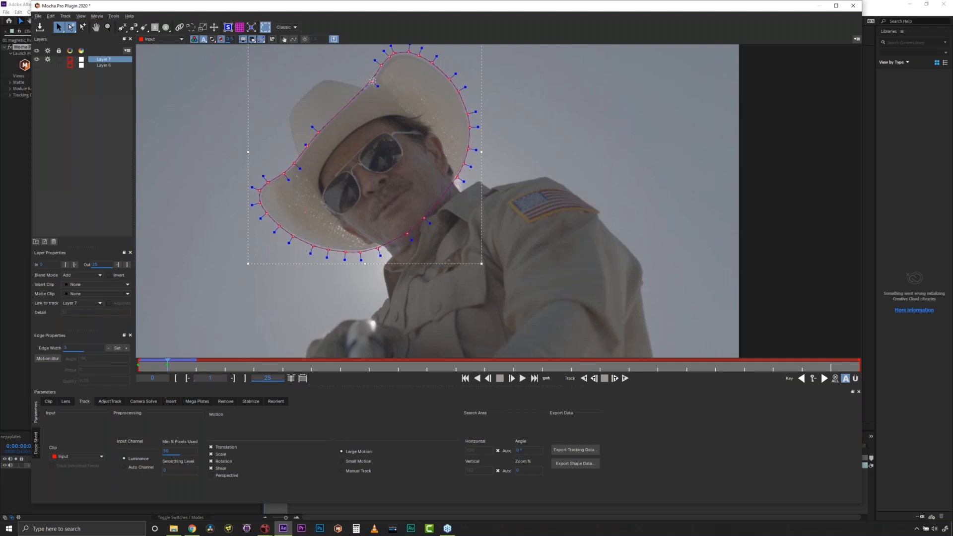
# - Track the brim layer forward to the last frame and scrub through the clip to check the shape
pyautogui.click(615, 378)
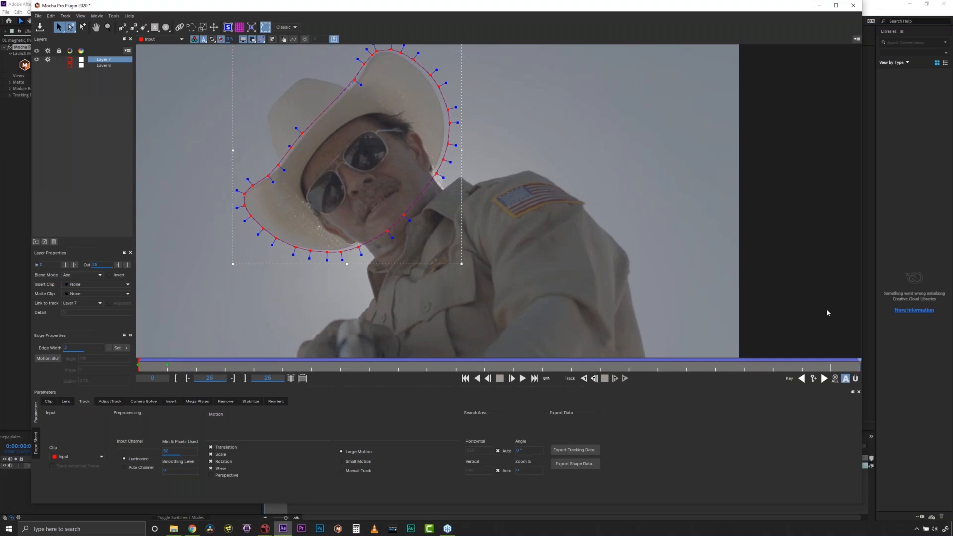
pyautogui.press('z')
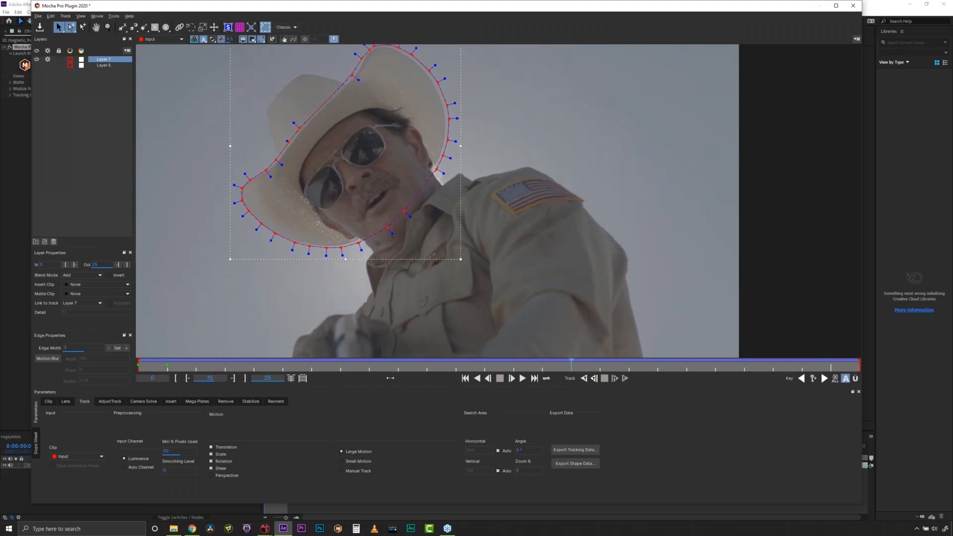
pyautogui.click(816, 380)
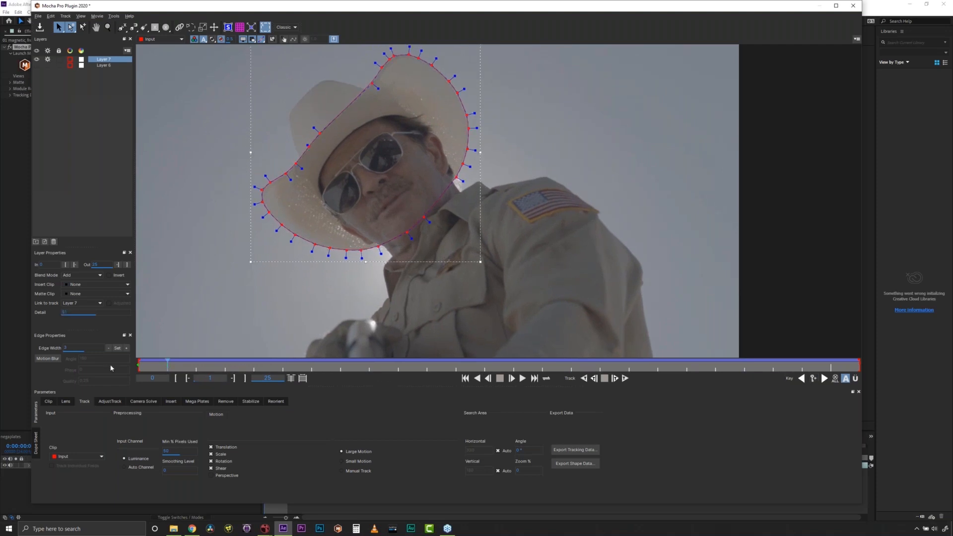
pyautogui.moveTo(160, 366); pyautogui.dragTo(755, 263)
# - At frame 25, select the points along the brim's outer edge on the ear side and shift them inward onto the hat
pyautogui.click(107, 27)
pyautogui.moveTo(496, 114); pyautogui.dragTo(627, 288)
pyautogui.click(83, 28)
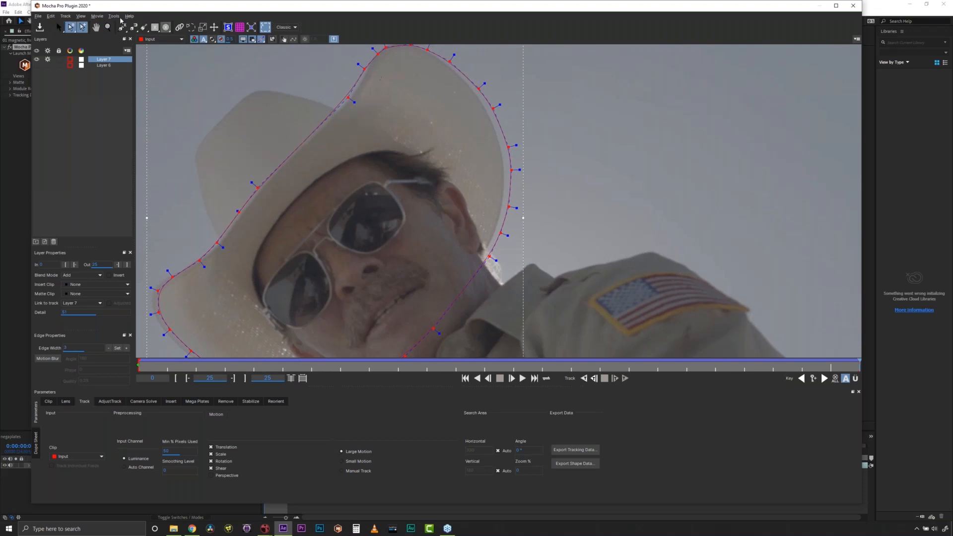
pyautogui.click(58, 28)
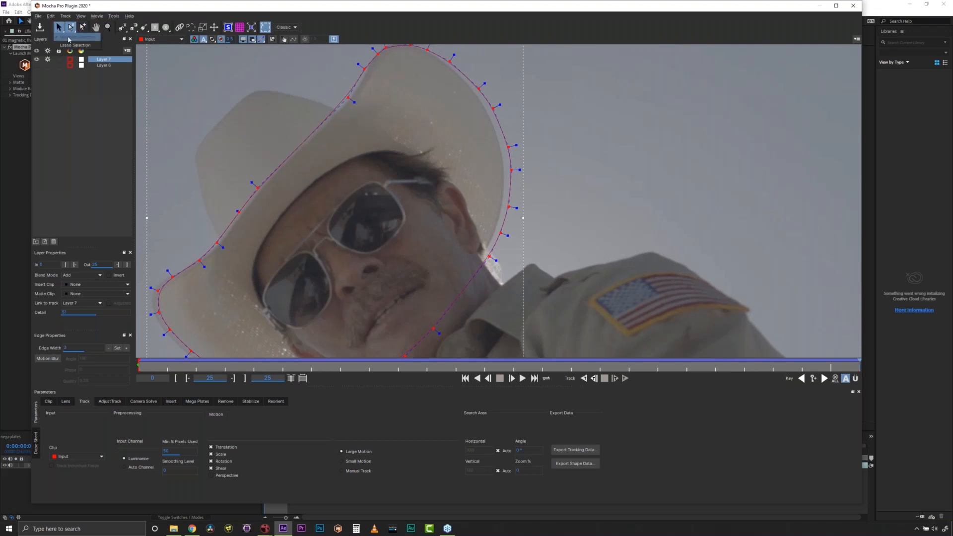
pyautogui.moveTo(579, 140); pyautogui.dragTo(419, 39)
pyautogui.moveTo(673, 302); pyautogui.dragTo(501, 137)
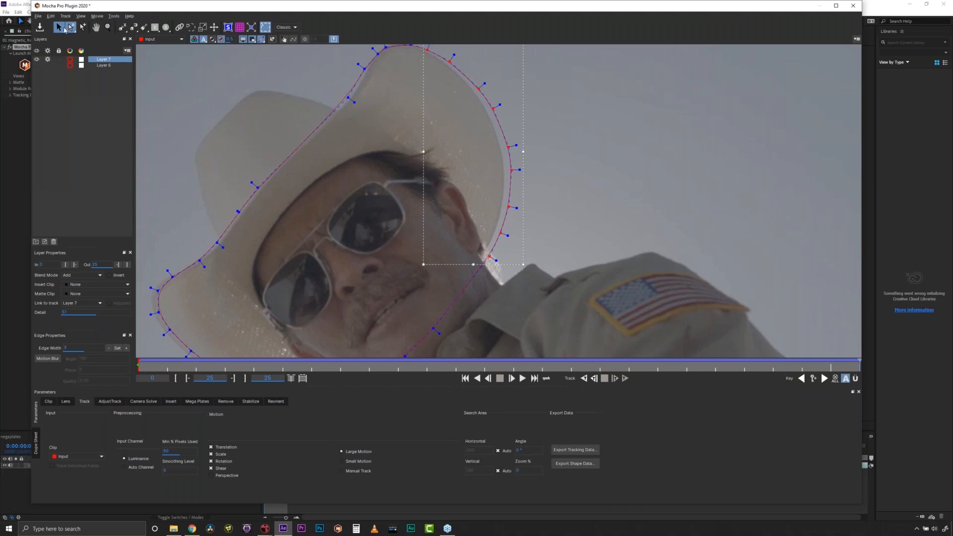
pyautogui.moveTo(514, 146); pyautogui.dragTo(509, 146)
# - Fine-tune smaller groups of points on the brim's outer edge and near the ear at frame 25
pyautogui.moveTo(553, 264); pyautogui.dragTo(484, 198)
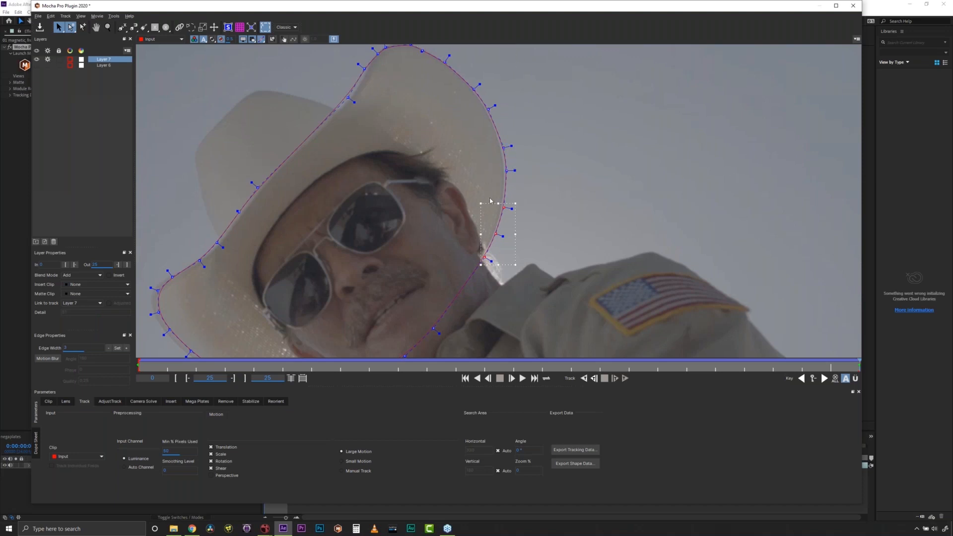
pyautogui.moveTo(464, 74); pyautogui.dragTo(522, 181)
pyautogui.hotkey('ctrl', 's')
pyautogui.moveTo(500, 159); pyautogui.dragTo(501, 160)
pyautogui.moveTo(530, 264); pyautogui.dragTo(451, 195)
pyautogui.press('a')
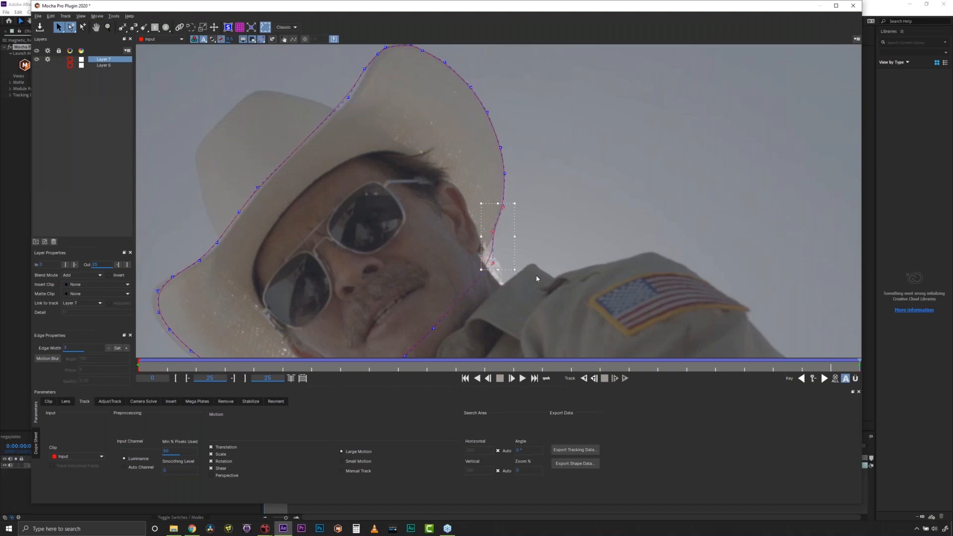
pyautogui.press('a')
# - Adjust the points along the brim edge that borders the hat crown
pyautogui.moveTo(321, 54); pyautogui.dragTo(381, 130)
pyautogui.moveTo(169, 171); pyautogui.dragTo(283, 253)
pyautogui.press('x')
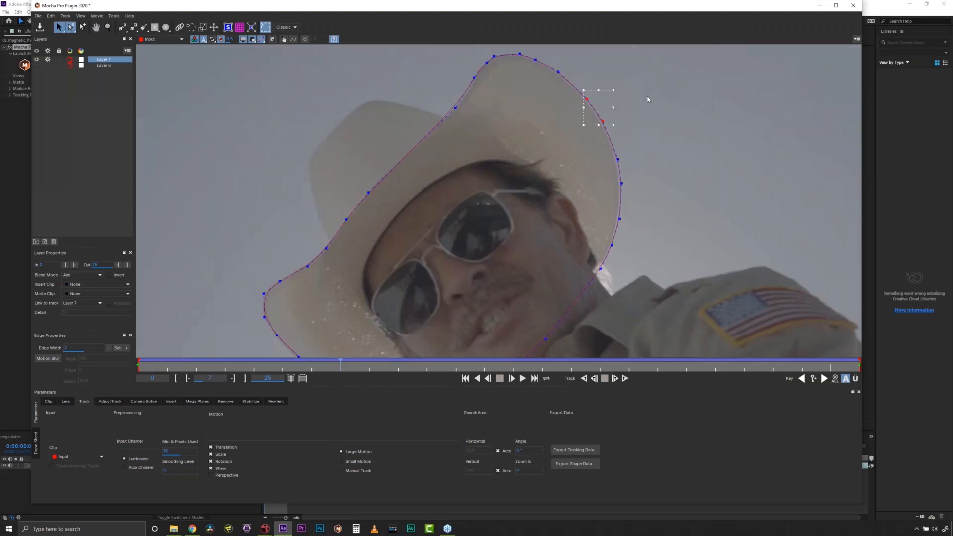
# - At frame 7, fit the brim's outer-edge points to the hat and move the lowest one closer to the ear
pyautogui.click(698, 210)
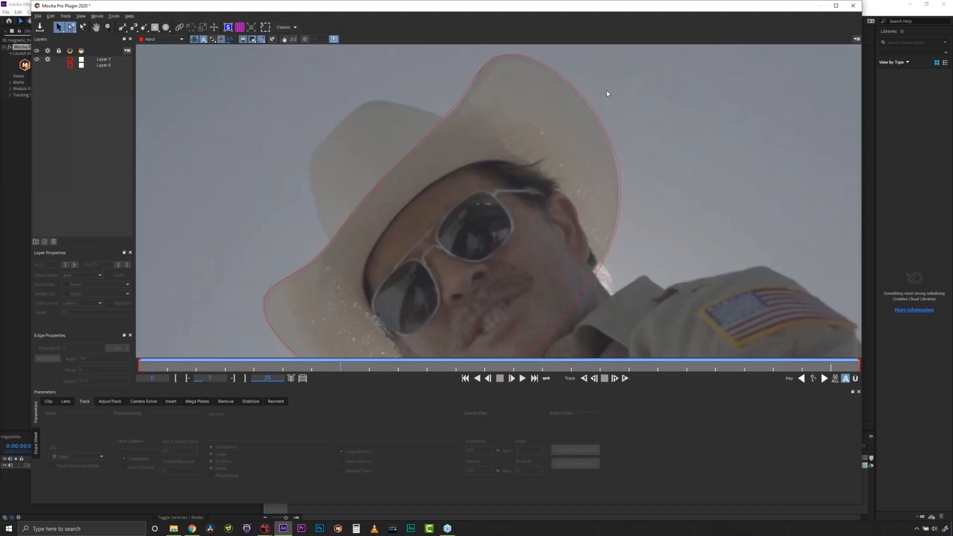
pyautogui.click(580, 101)
pyautogui.moveTo(646, 275)
pyautogui.mouseDown()
pyautogui.moveTo(563, 57)
pyautogui.moveTo(576, 237)
pyautogui.moveTo(641, 265)
pyautogui.mouseUp()
pyautogui.moveTo(638, 231); pyautogui.dragTo(638, 231)
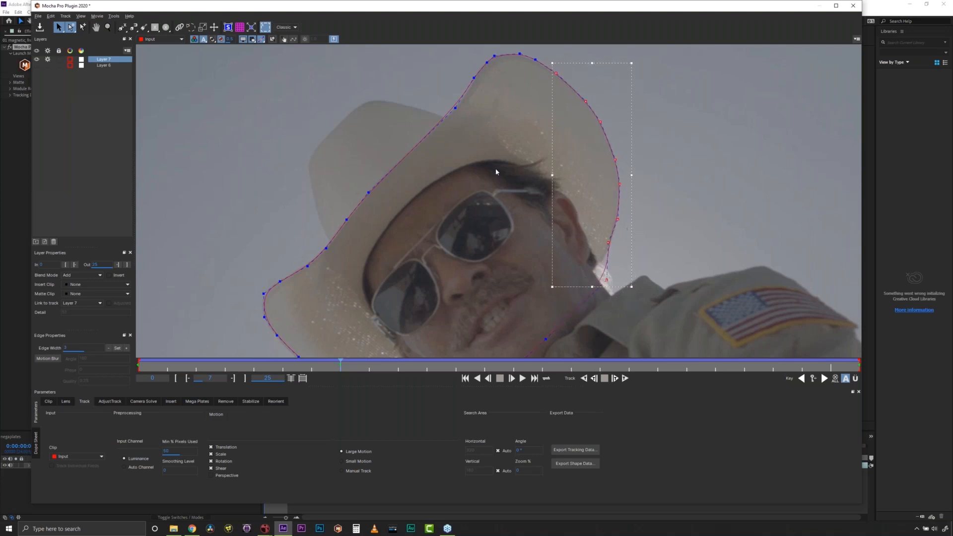
pyautogui.click(599, 275)
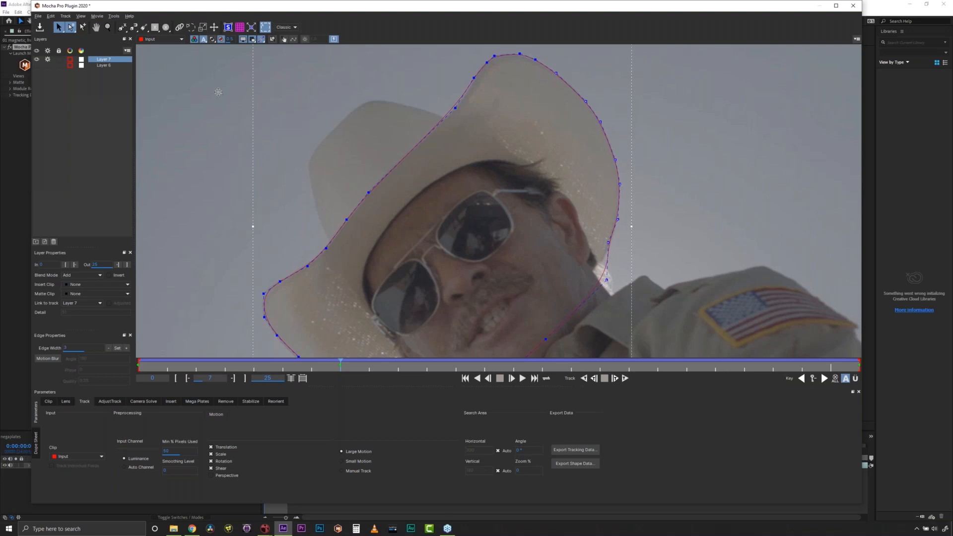
pyautogui.click(599, 275)
pyautogui.press('x')
pyautogui.moveTo(455, 269); pyautogui.dragTo(501, 154)
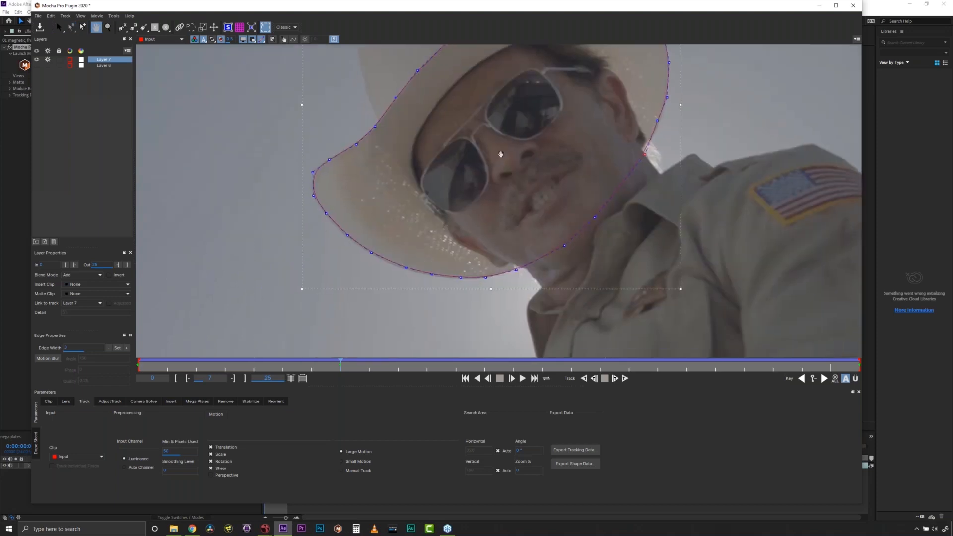
# - At frame 24, deselect the brim shape and draw a new Magnetic spline shape around the hat crown
pyautogui.press('s')
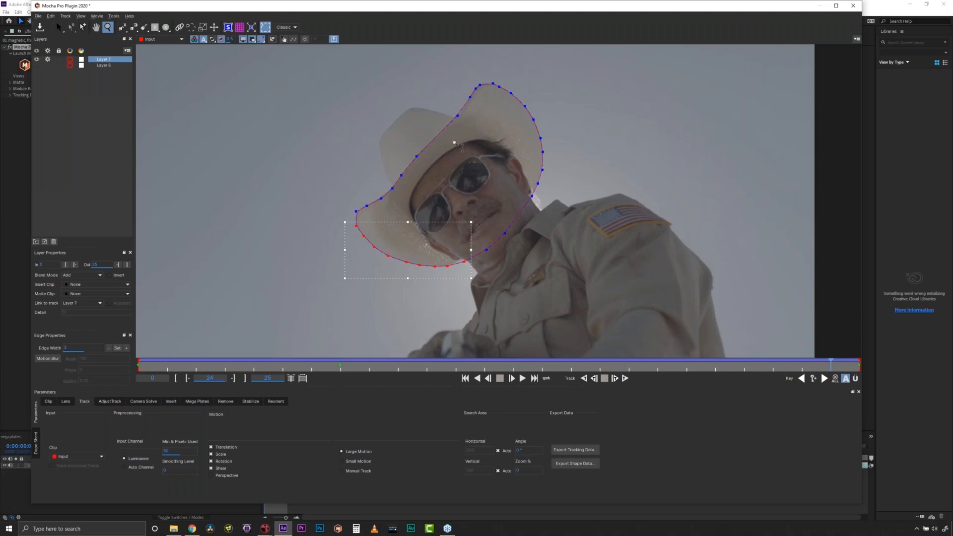
pyautogui.scroll(2, 459, 192)
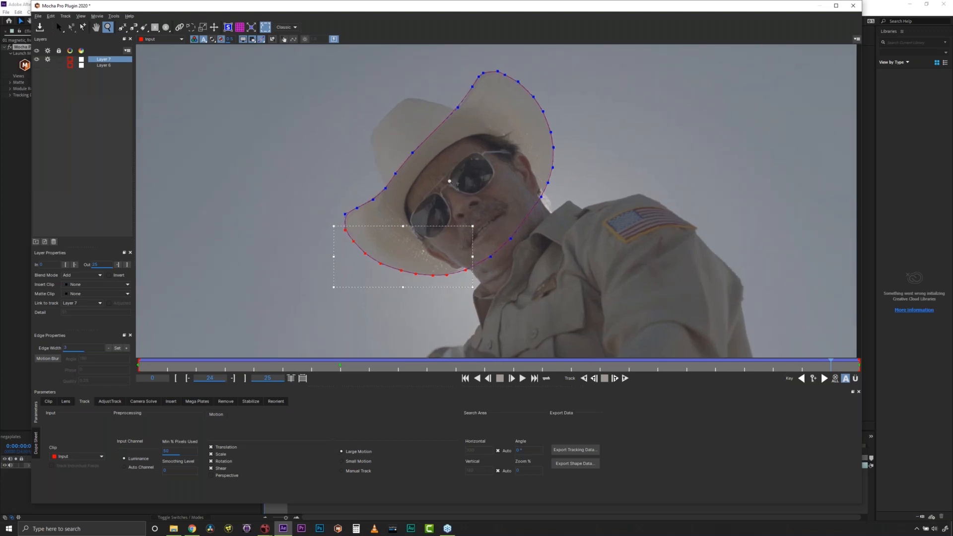
pyautogui.moveTo(457, 184); pyautogui.dragTo(461, 169)
pyautogui.press('s')
pyautogui.click(528, 230)
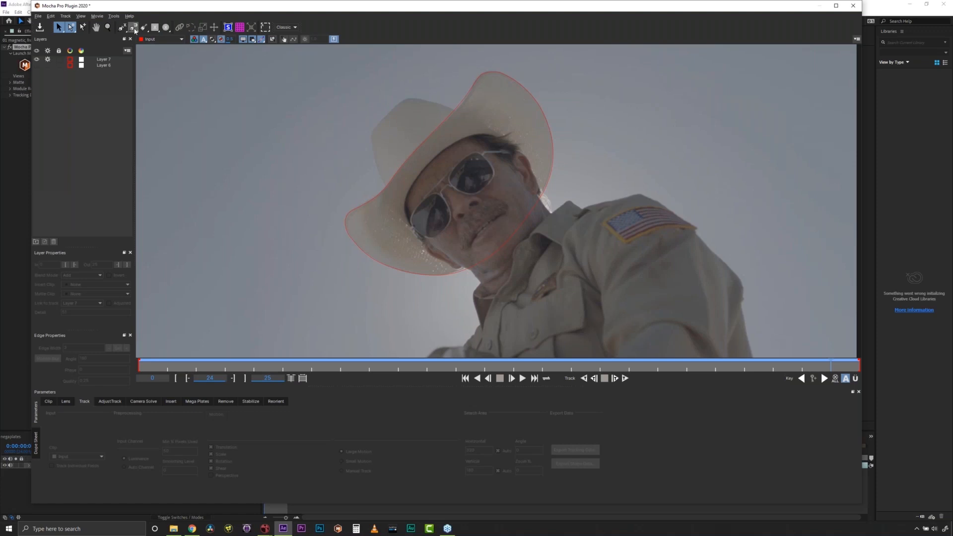
pyautogui.click(133, 28)
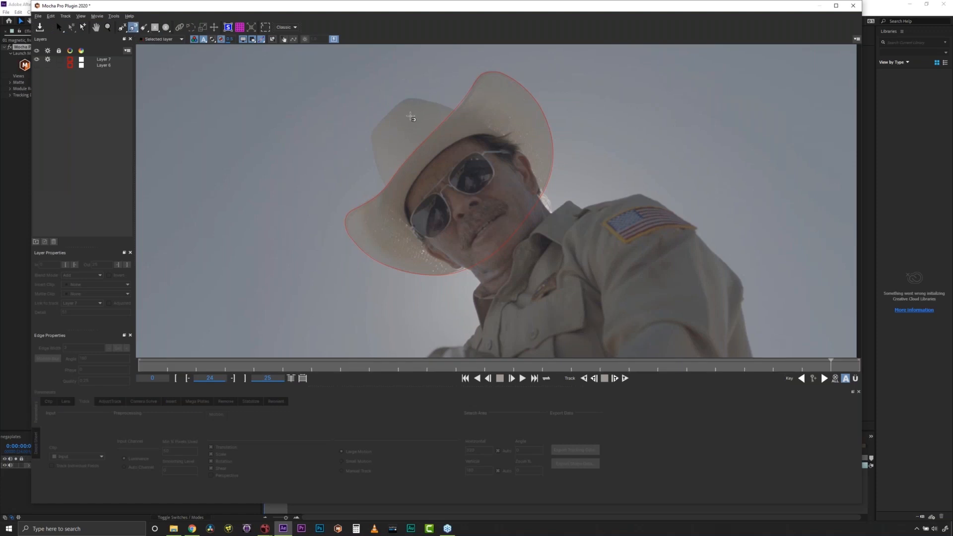
pyautogui.moveTo(385, 185)
pyautogui.mouseDown()
pyautogui.moveTo(374, 133)
pyautogui.moveTo(397, 101)
pyautogui.moveTo(448, 104)
pyautogui.moveTo(476, 124)
pyautogui.moveTo(491, 172)
pyautogui.moveTo(424, 207)
pyautogui.moveTo(391, 188)
pyautogui.mouseUp()
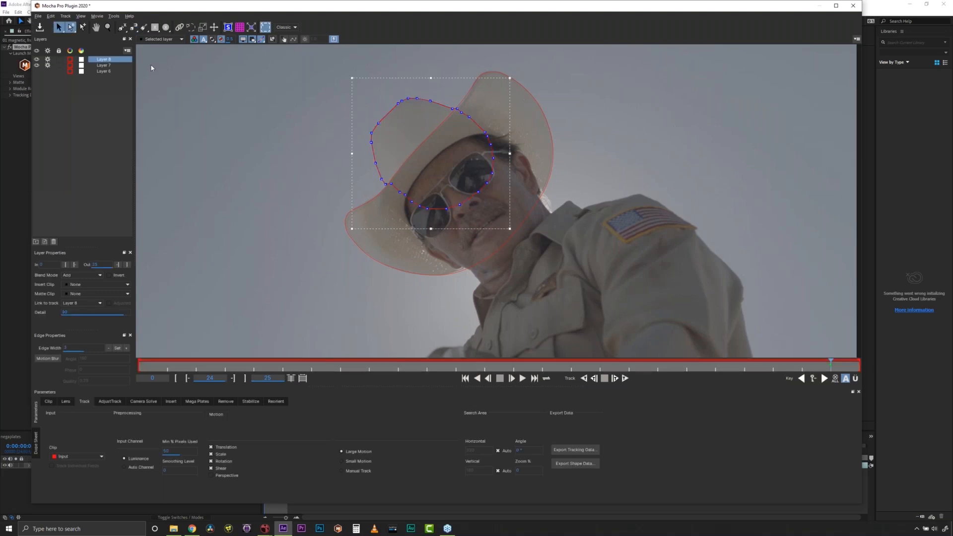
# - Draw a Magnetic spline shape around the shirt collar beside the man's neck at frame 24
pyautogui.click(134, 27)
pyautogui.moveTo(493, 302); pyautogui.dragTo(529, 237)
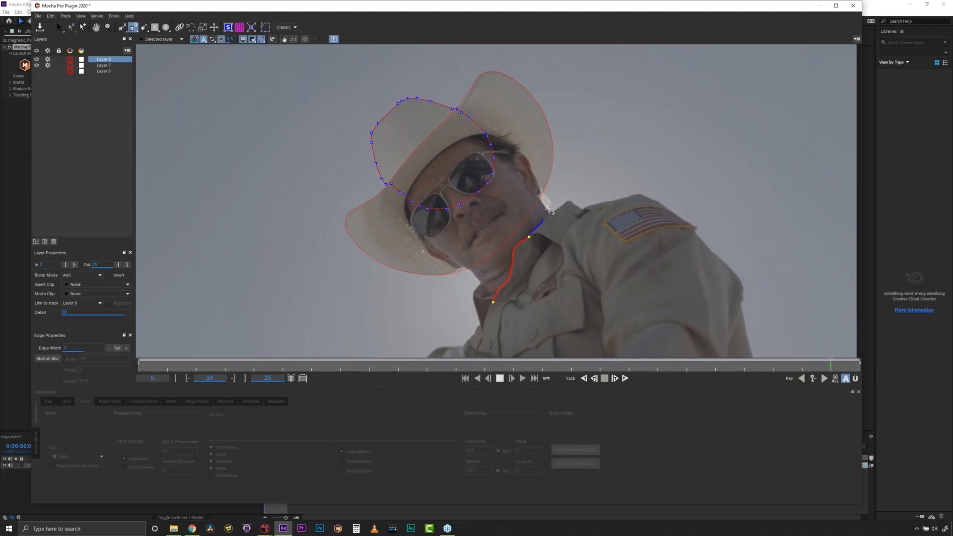
pyautogui.click(569, 199)
pyautogui.click(583, 211)
pyautogui.click(563, 251)
pyautogui.click(552, 242)
pyautogui.click(542, 237)
pyautogui.click(529, 280)
pyautogui.click(522, 293)
pyautogui.click(514, 302)
pyautogui.click(493, 301)
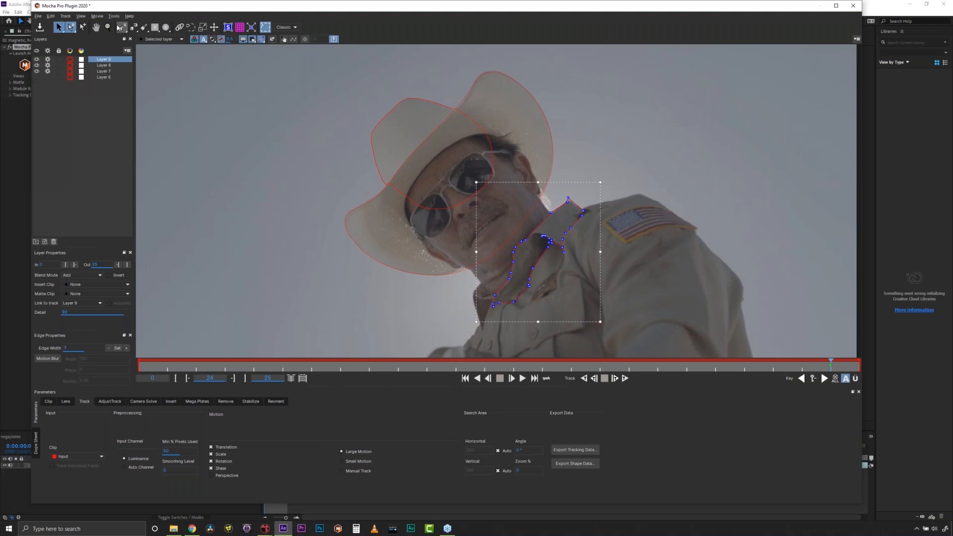
# - Delete the collar shape's layer
pyautogui.moveTo(313, 110)
pyautogui.mouseDown()
pyautogui.moveTo(635, 320)
pyautogui.moveTo(562, 148)
pyautogui.moveTo(562, 290)
pyautogui.mouseUp()
pyautogui.moveTo(580, 214)
pyautogui.mouseDown()
pyautogui.moveTo(604, 162)
pyautogui.moveTo(498, 249)
pyautogui.moveTo(605, 180)
pyautogui.mouseUp()
pyautogui.press('Delete')
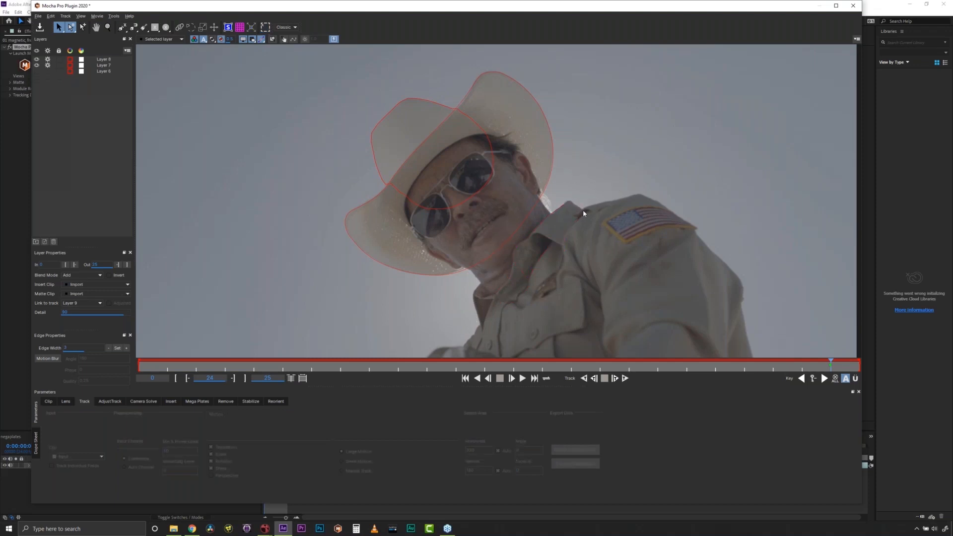
# - Save and close the Mocha session, and open the composition 01 create megaplates in After Effects
pyautogui.click(40, 28)
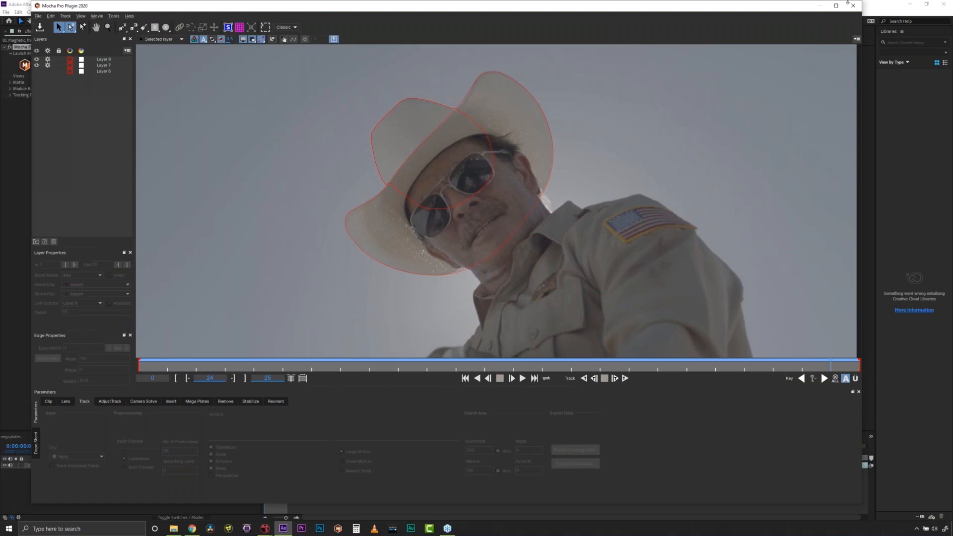
pyautogui.click(854, 7)
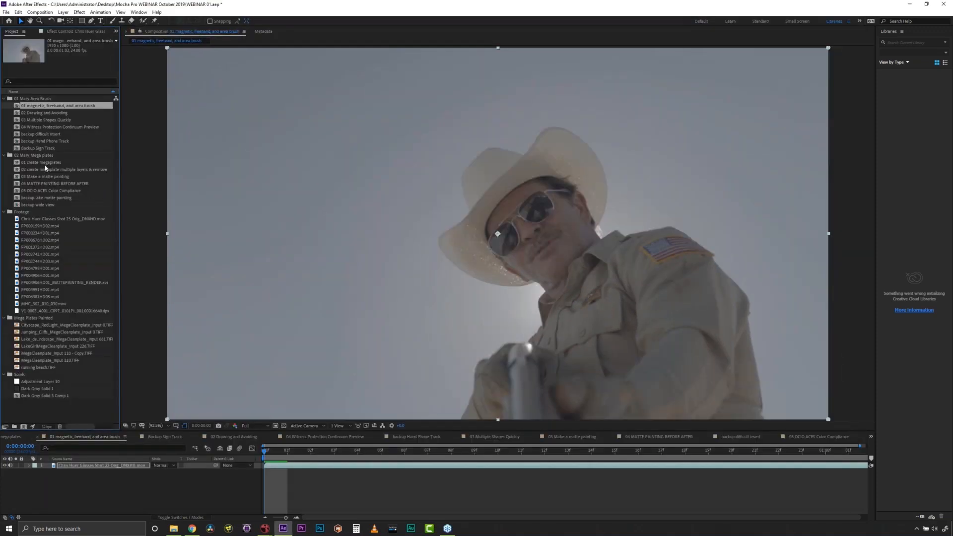
pyautogui.click(44, 164)
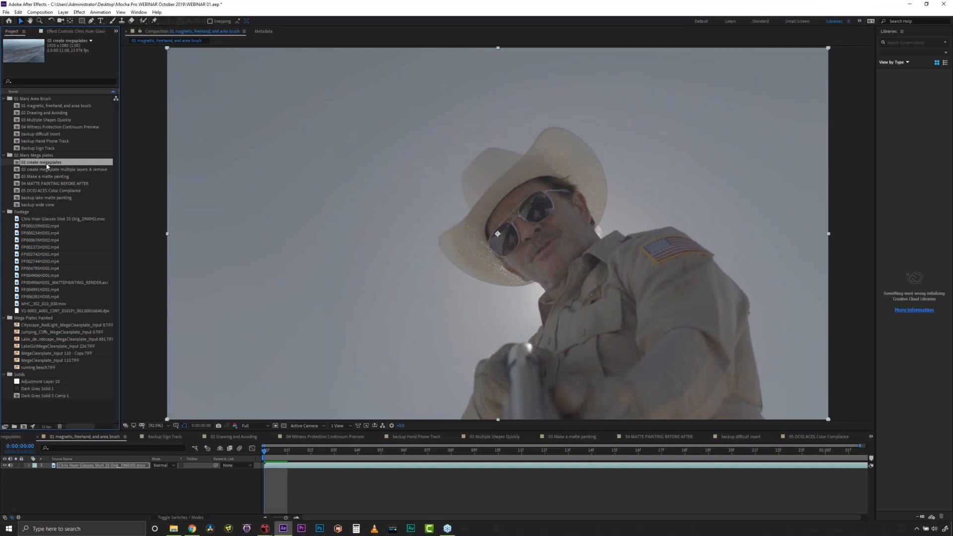
pyautogui.doubleClick(51, 164)
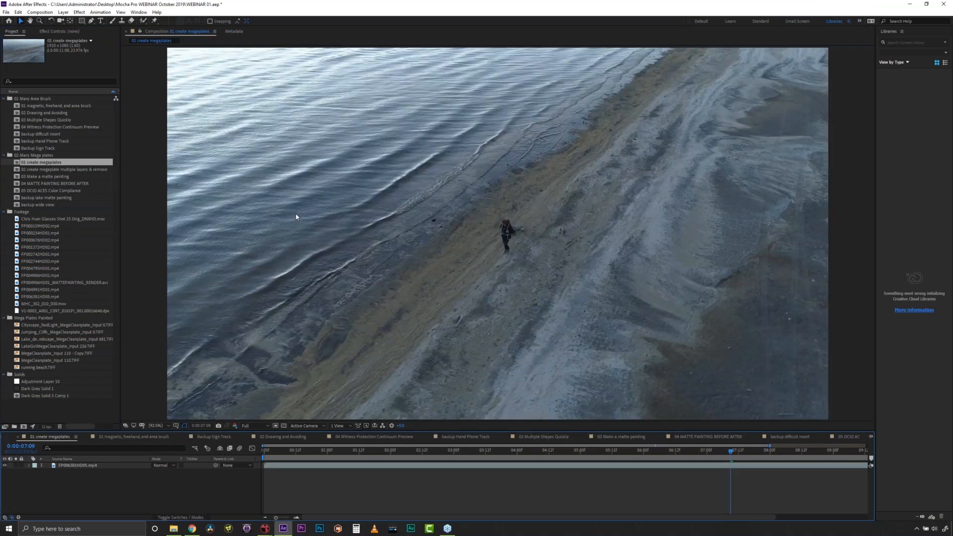
# - Play and scrub through the beach shot from its start to its last frames to examine the camera move
pyautogui.click(264, 450)
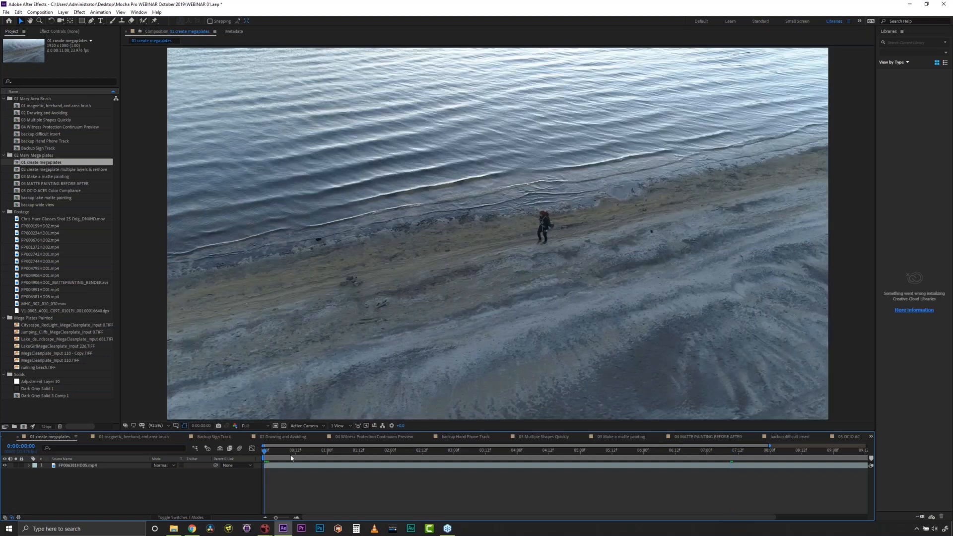
pyautogui.press('space')
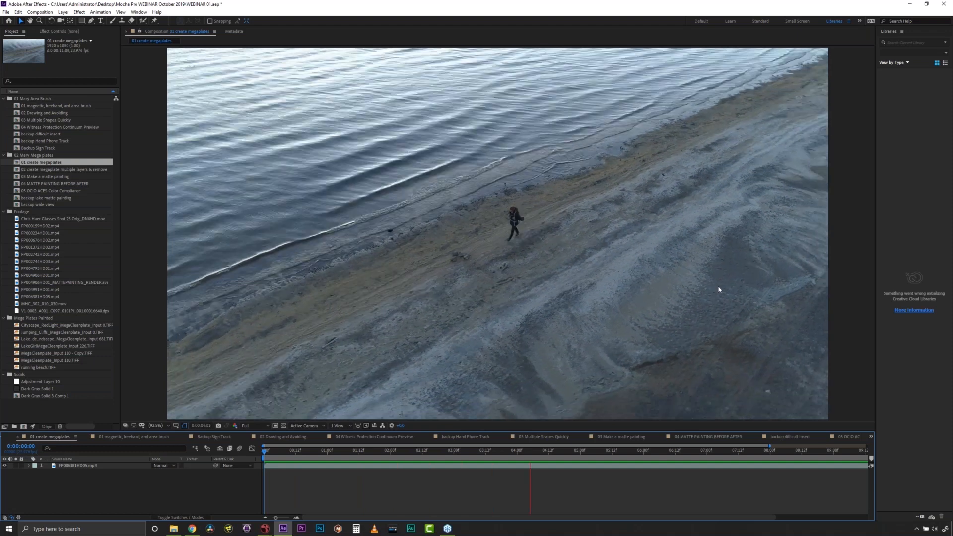
pyautogui.press('space')
pyautogui.moveTo(551, 450); pyautogui.dragTo(404, 463)
pyautogui.moveTo(544, 450); pyautogui.dragTo(259, 450)
pyautogui.moveTo(343, 447); pyautogui.dragTo(913, 368)
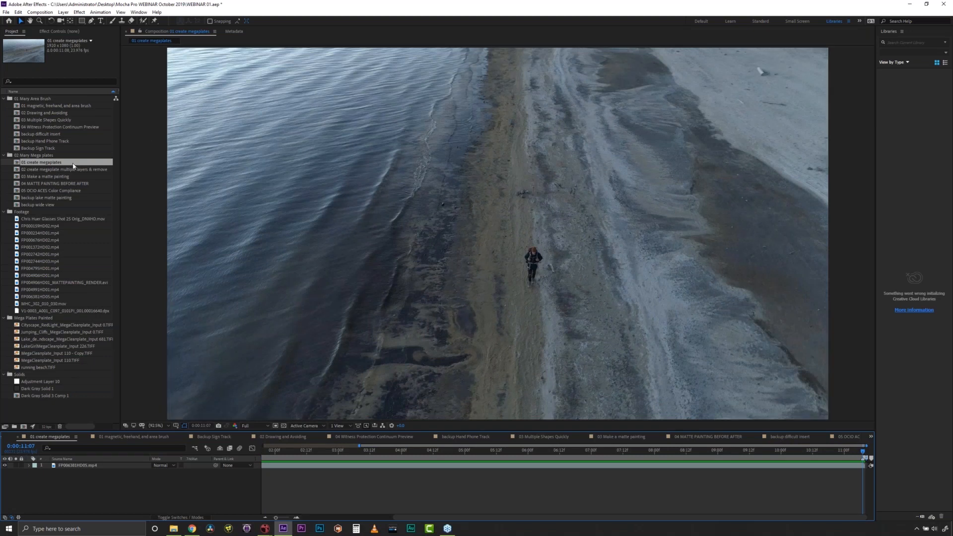
# - Launch Mocha Pro from the effect on the beach footage layer and turn off the existing guy, remove and bg layers
pyautogui.click(66, 32)
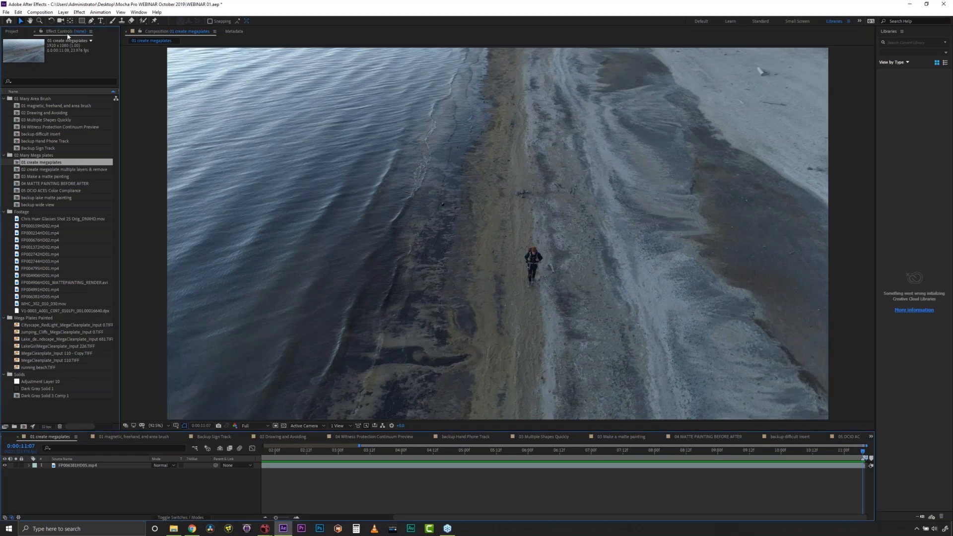
pyautogui.hotkey('ctrl', 'a')
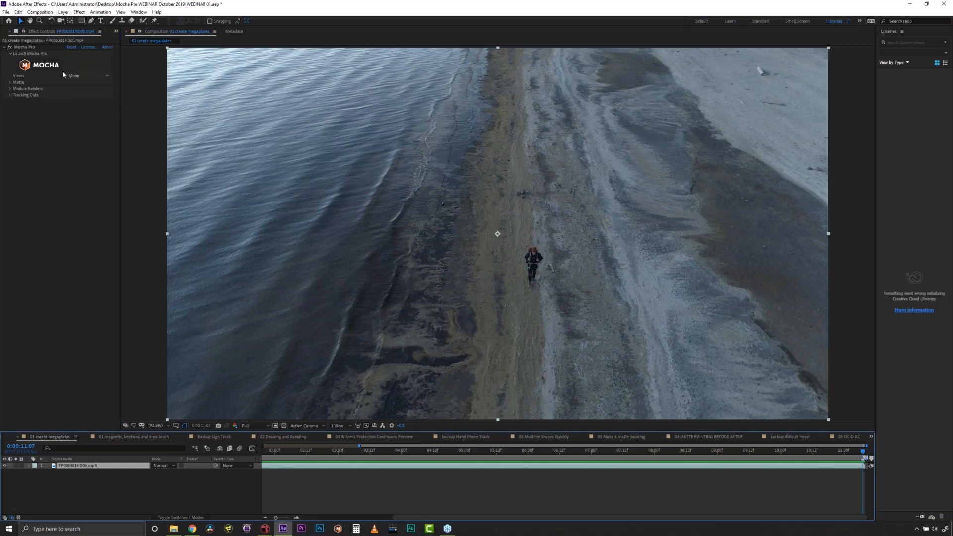
pyautogui.click(45, 67)
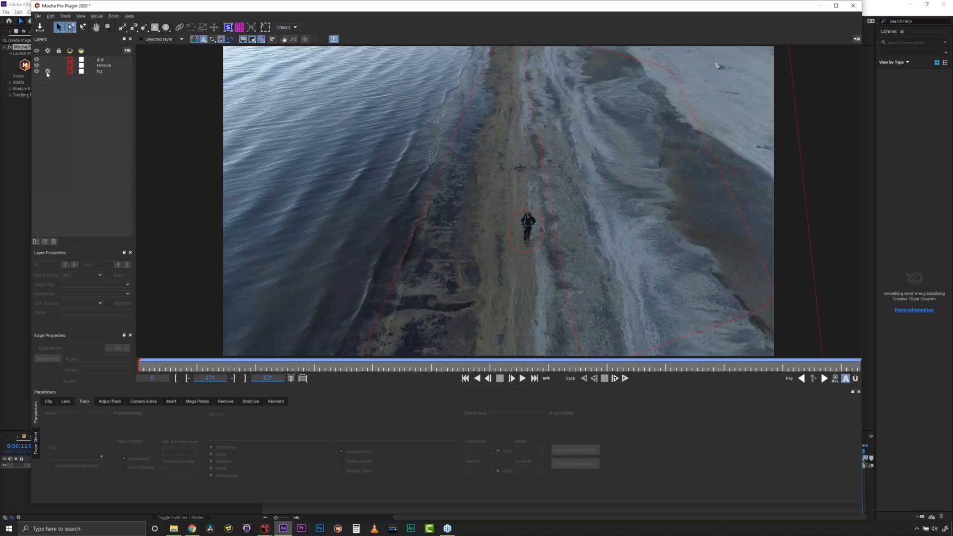
pyautogui.moveTo(37, 71); pyautogui.dragTo(37, 59)
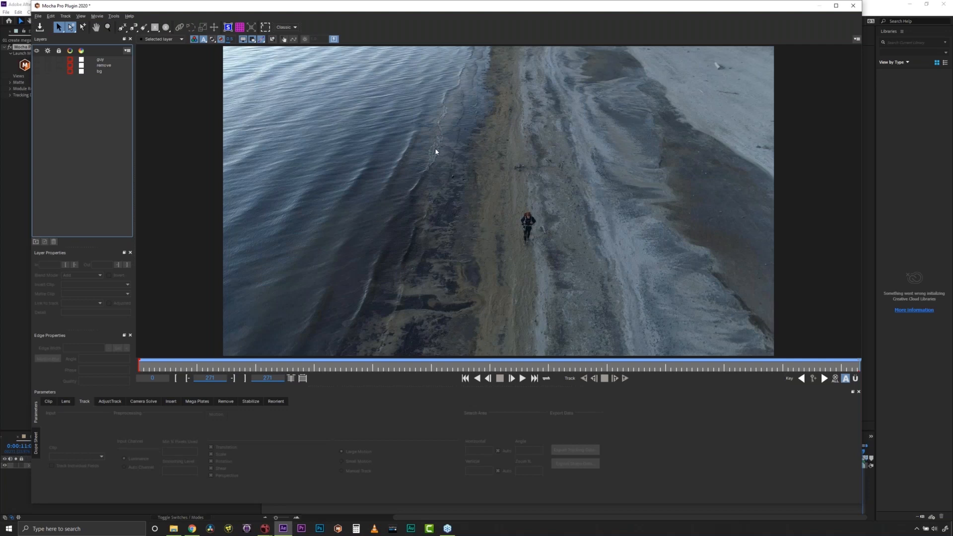
# - Draw an ellipse shape around the walking man at frame 271 and adjust it to surround him loosely
pyautogui.click(110, 29)
pyautogui.click(522, 219)
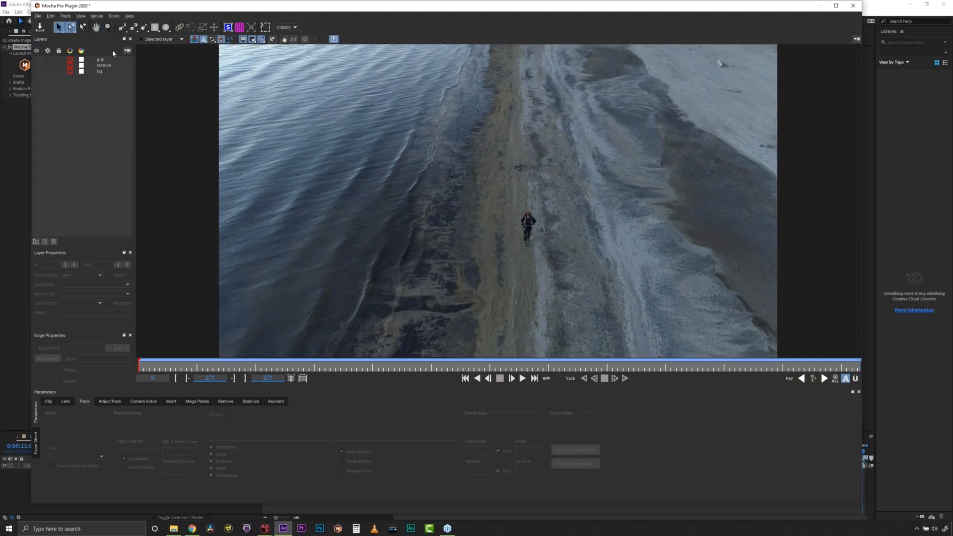
pyautogui.click(166, 28)
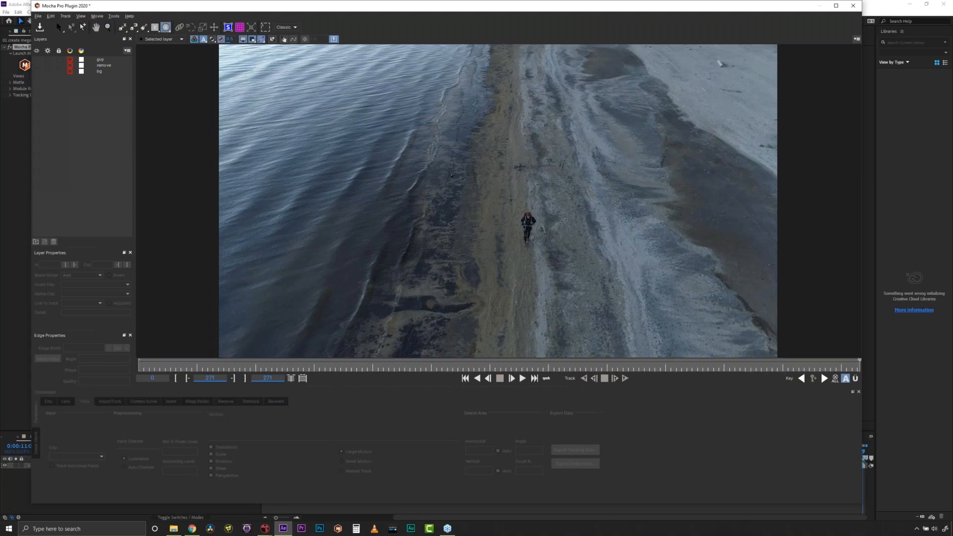
pyautogui.click(58, 28)
pyautogui.moveTo(552, 250); pyautogui.dragTo(549, 229)
# - Keyframe the ellipse at several frames back to frame 0, including frame 157, keeping it around the walking man
pyautogui.click(854, 366)
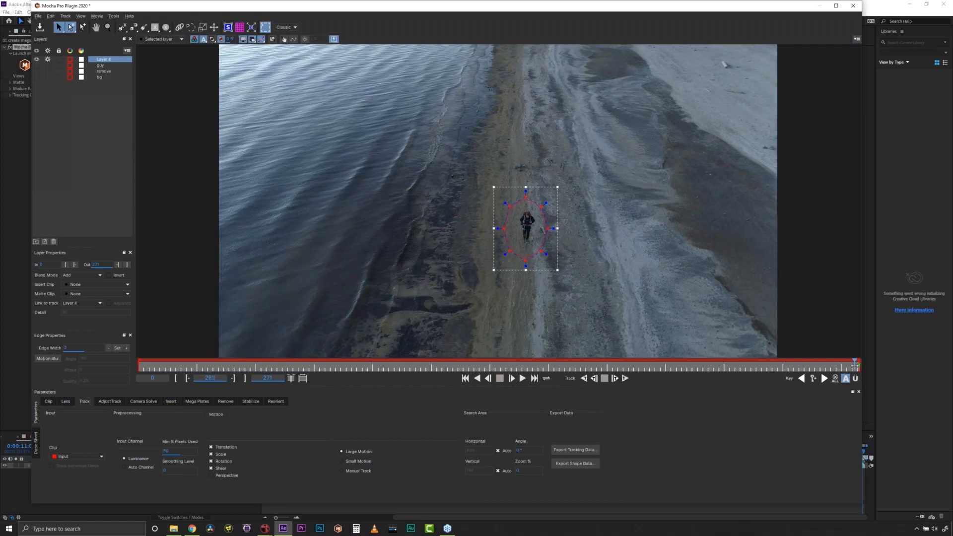
pyautogui.moveTo(844, 366); pyautogui.dragTo(3, 370)
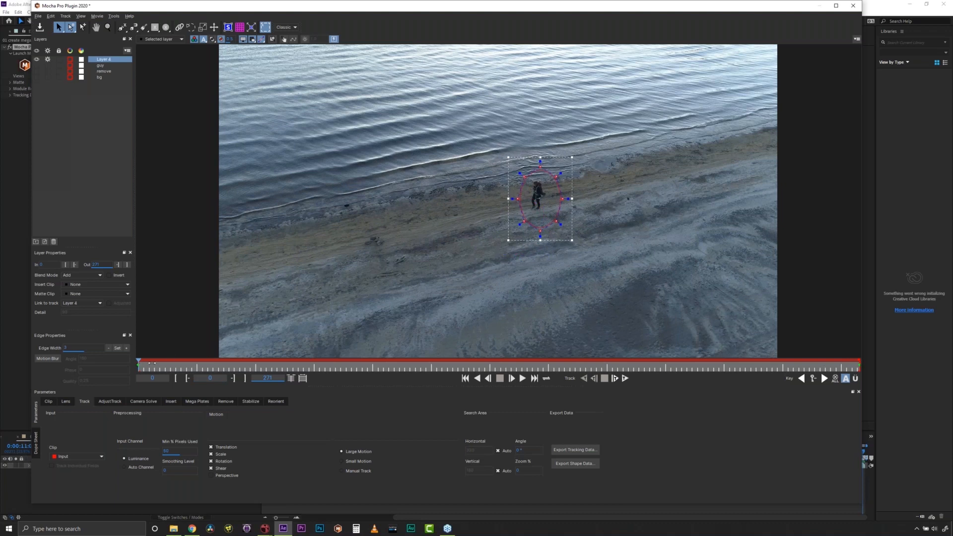
pyautogui.click(557, 368)
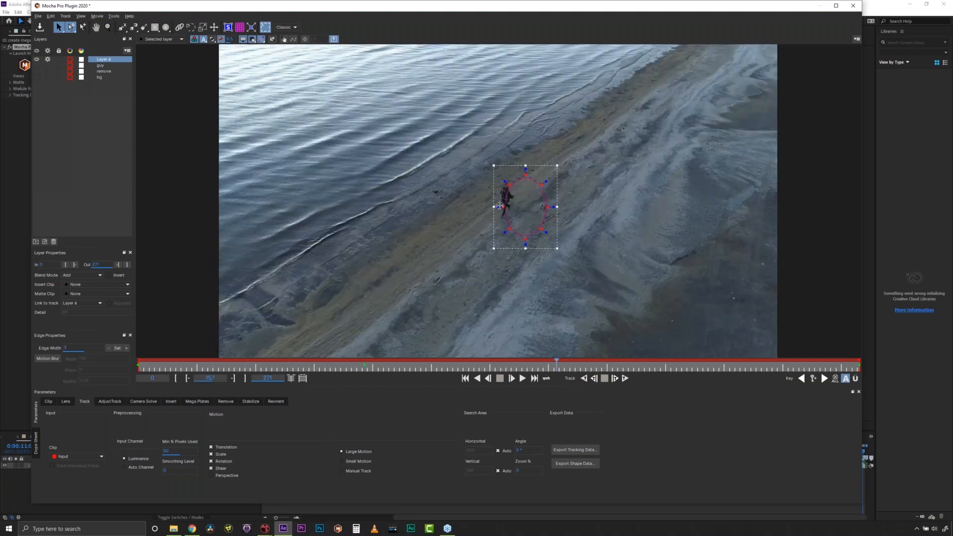
pyautogui.moveTo(558, 364); pyautogui.dragTo(138, 362)
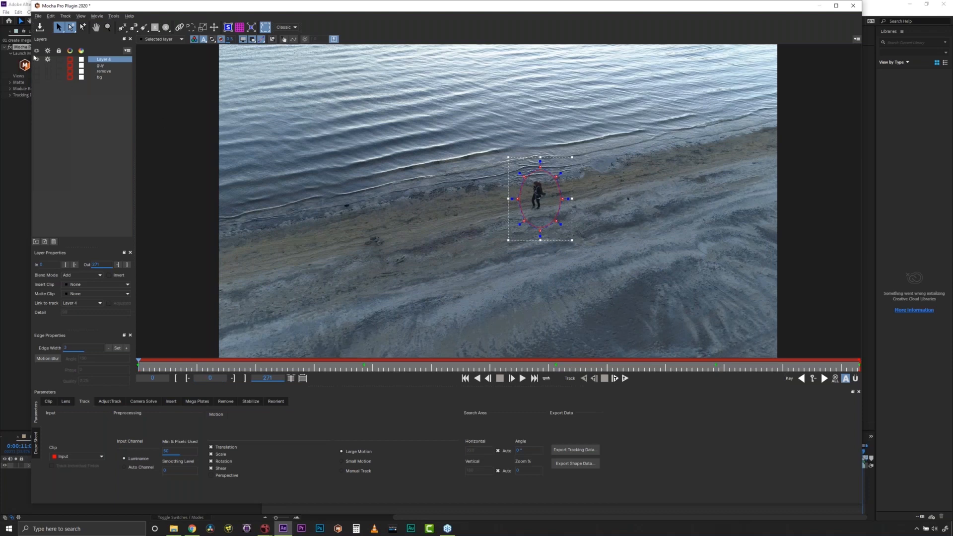
# - Rename the ellipse's layer guy holdout
pyautogui.doubleClick(103, 59)
pyautogui.write('guy holdout')
pyautogui.press('Return')
pyautogui.click(109, 85)
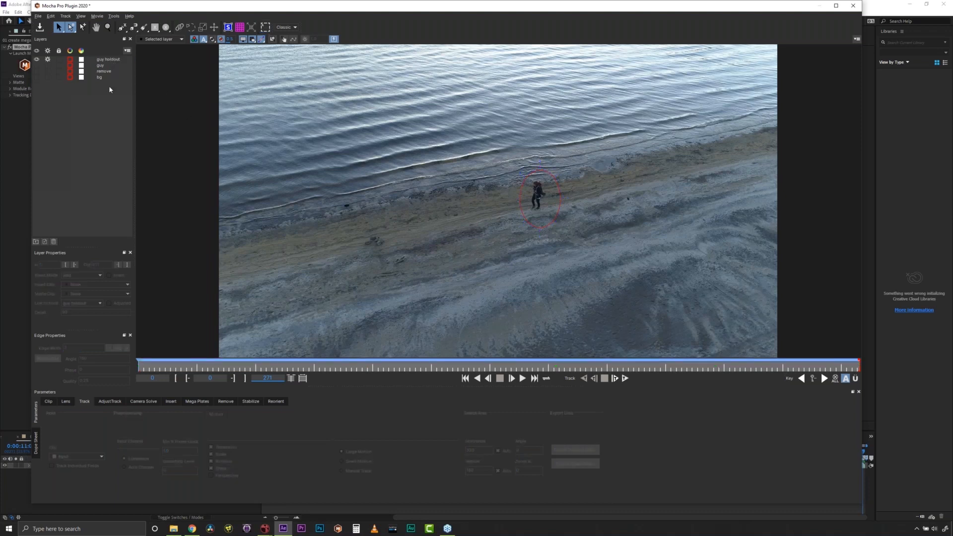
# - At frame 0, draw a closed five-point X-Spline shape along the shoreline and outside the frame edges, enclosing the whole beach
pyautogui.click(107, 27)
pyautogui.scroll(-1, 432, 102)
pyautogui.hotkey('ctrl', 'l')
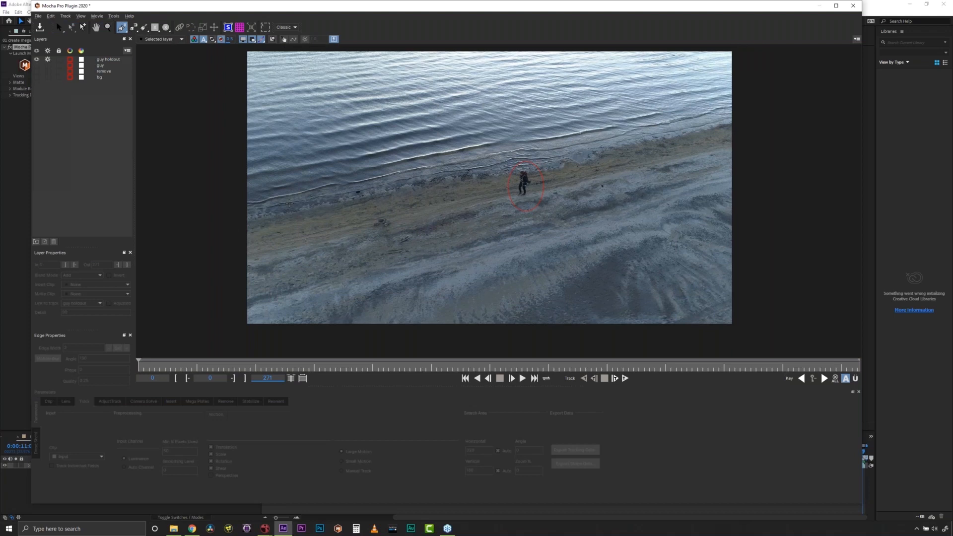
pyautogui.click(238, 224)
pyautogui.click(740, 116)
pyautogui.click(769, 339)
pyautogui.click(541, 348)
pyautogui.click(229, 350)
pyautogui.click(239, 226)
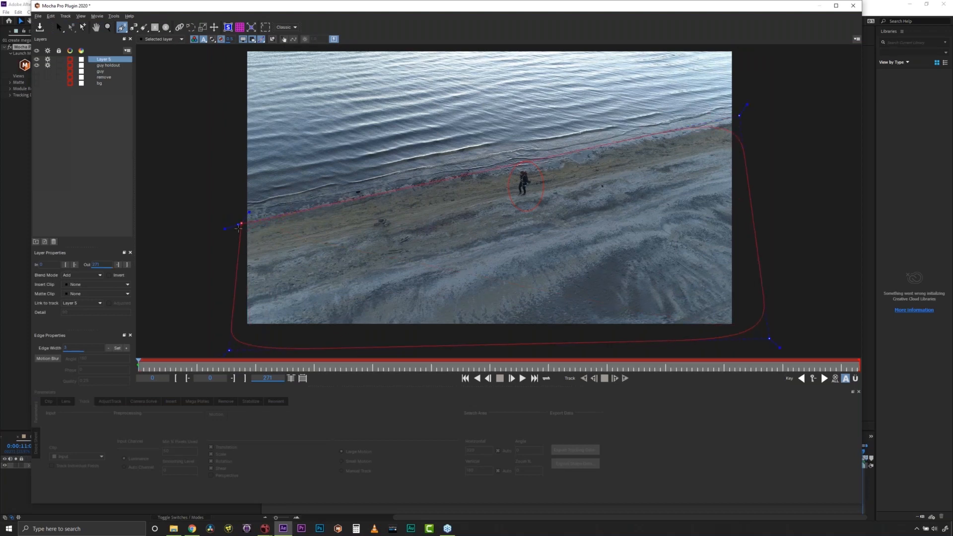
# - Rename the new shoreline shape's layer beach track
pyautogui.press('s')
pyautogui.doubleClick(104, 59)
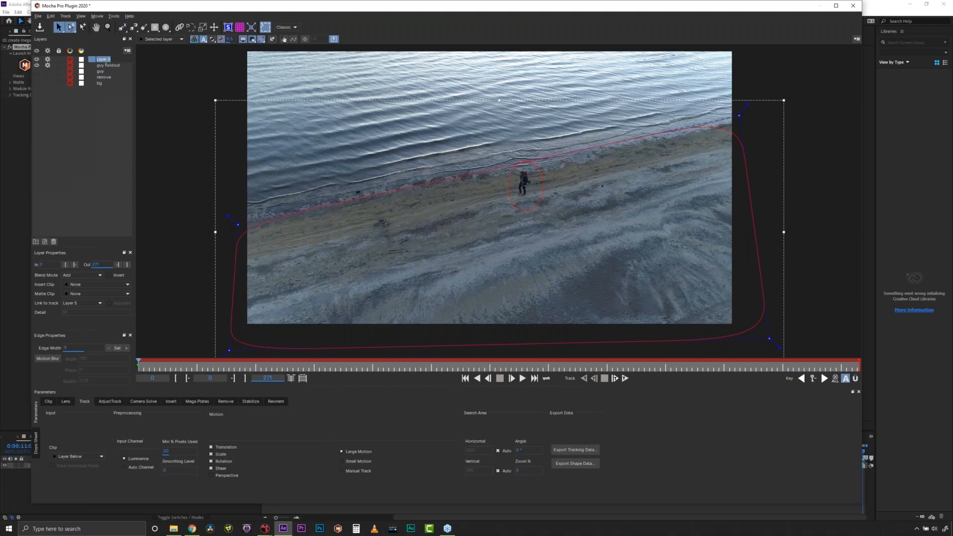
pyautogui.write('beach track')
pyautogui.press('Return')
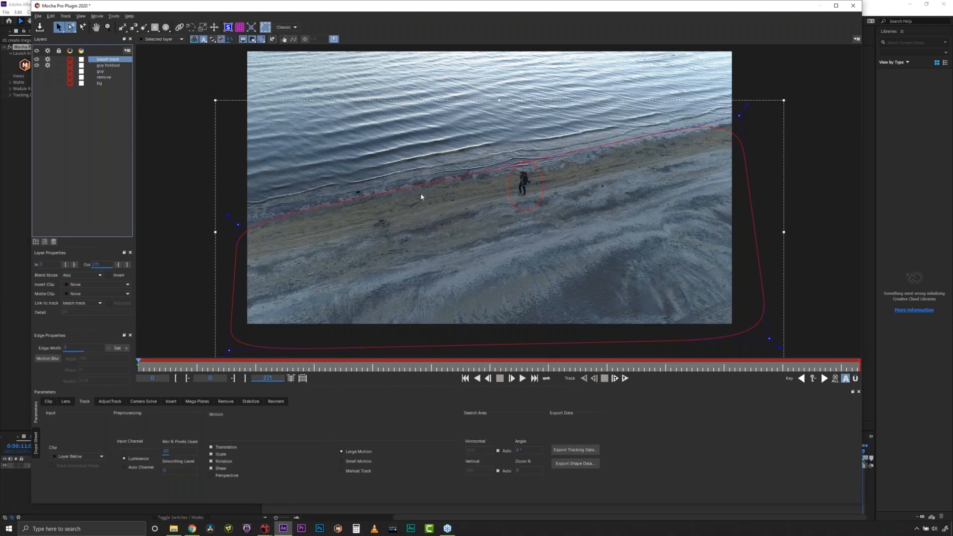
# - Move the beach track layer below guy holdout and enable Perspective motion for its track
pyautogui.moveTo(111, 60); pyautogui.dragTo(104, 65)
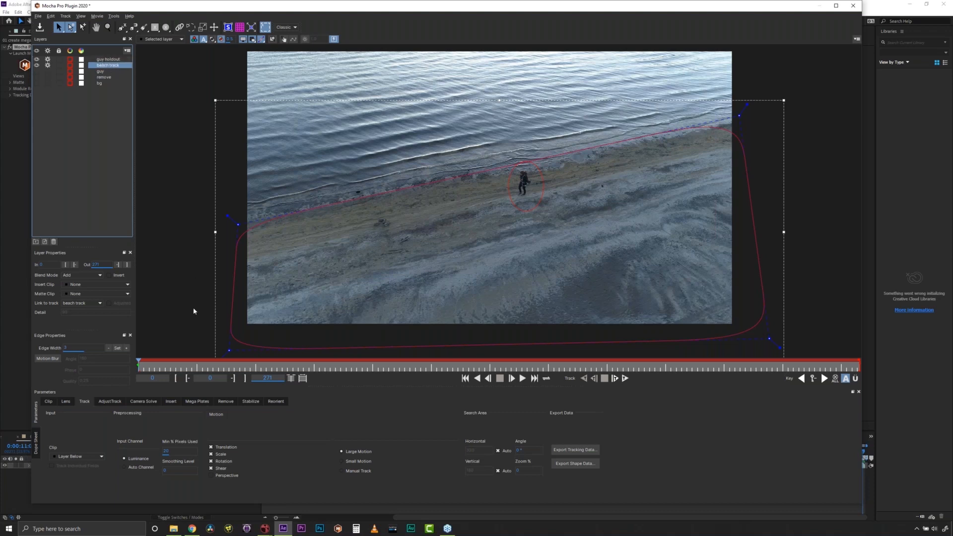
pyautogui.click(216, 477)
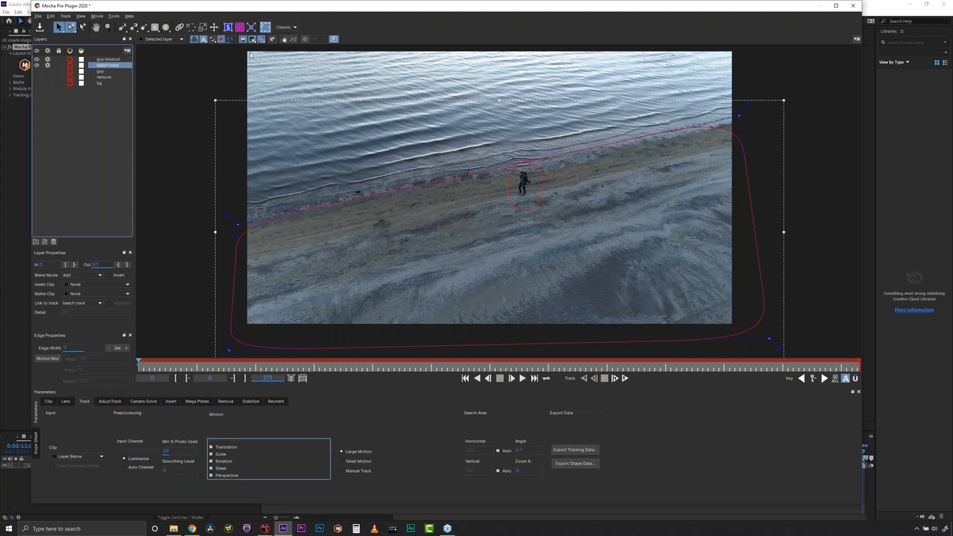
# - Show the planar surface, fit its four corners to the sand around the walking man, and turn off tracking for guy holdout
pyautogui.click(228, 28)
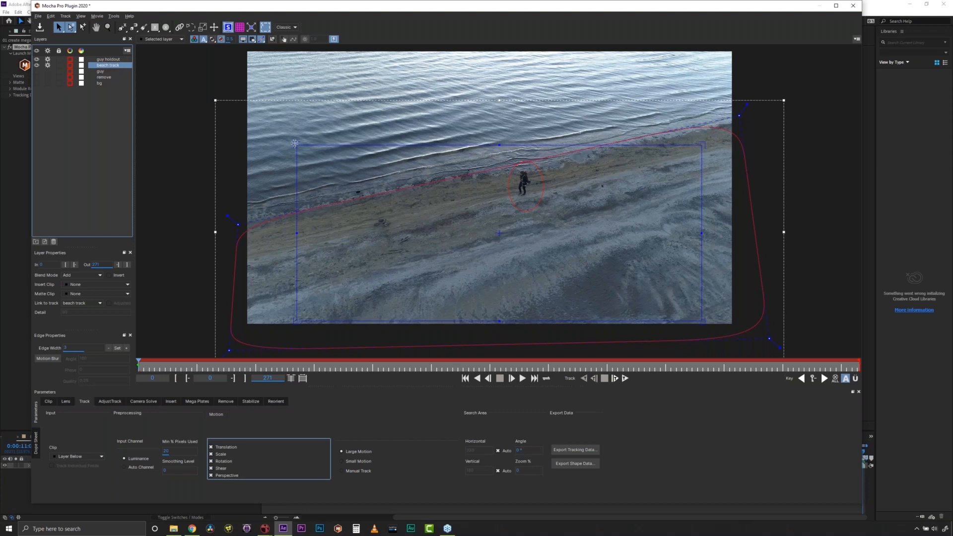
pyautogui.moveTo(315, 154); pyautogui.dragTo(453, 187)
pyautogui.moveTo(702, 145); pyautogui.dragTo(601, 158)
pyautogui.moveTo(700, 323); pyautogui.dragTo(684, 189)
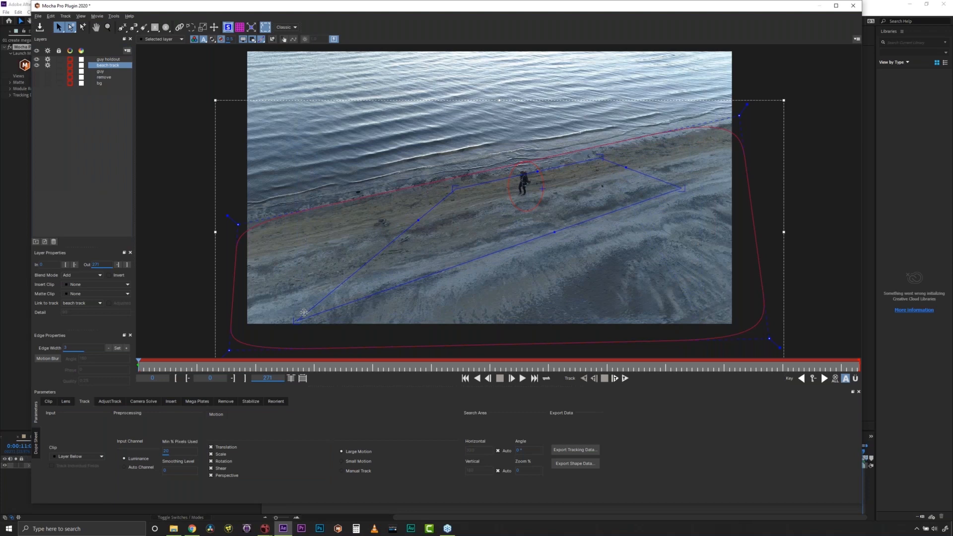
pyautogui.moveTo(295, 319); pyautogui.dragTo(493, 248)
pyautogui.moveTo(684, 189); pyautogui.dragTo(672, 193)
pyautogui.click(75, 65)
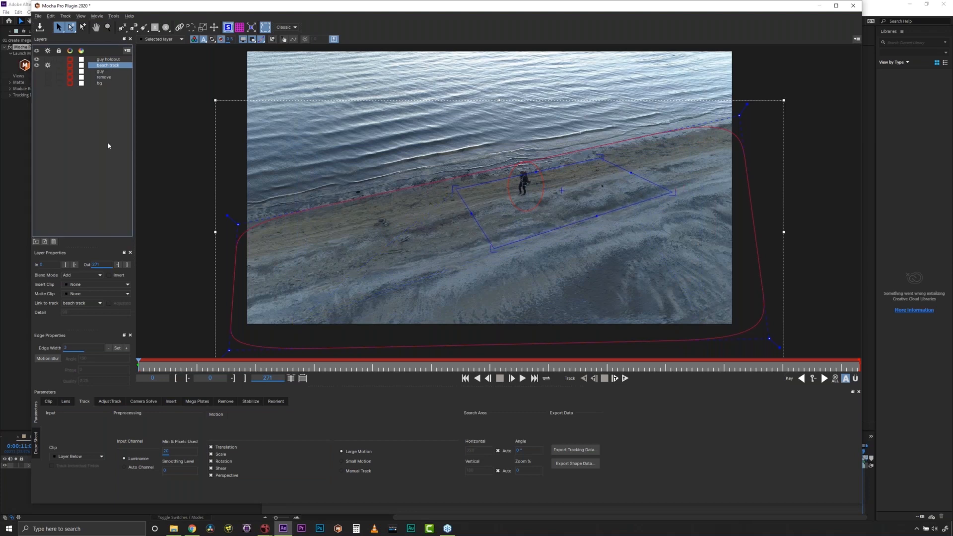
# - Track the beach track layer forward from frame 0
pyautogui.click(615, 379)
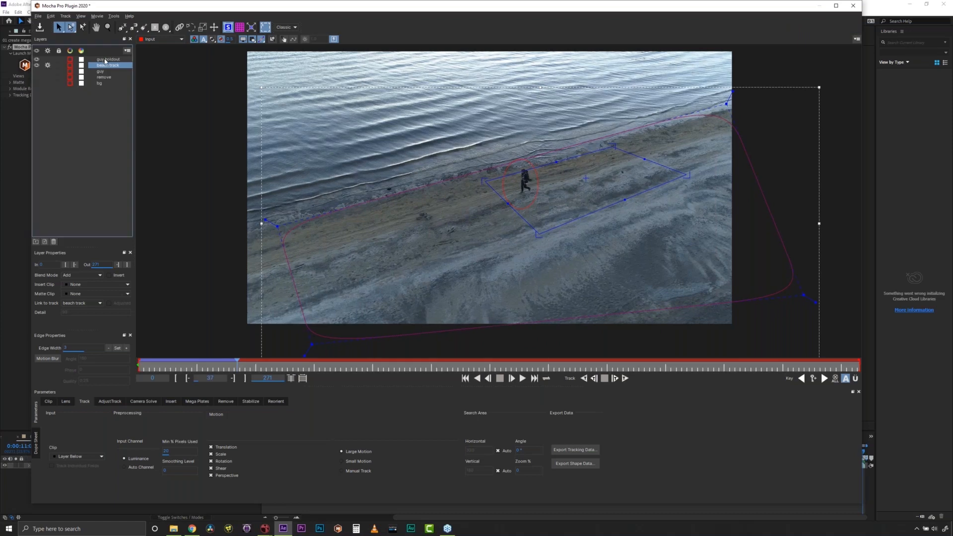
# - Delete the guy holdout and beach track layers, select the guy layer, and return to frame 0
pyautogui.keyDown('ctrl'); pyautogui.click(105, 59); pyautogui.keyUp('ctrl')
pyautogui.press('Delete')
pyautogui.click(99, 62)
pyautogui.moveTo(239, 367); pyautogui.dragTo(142, 347)
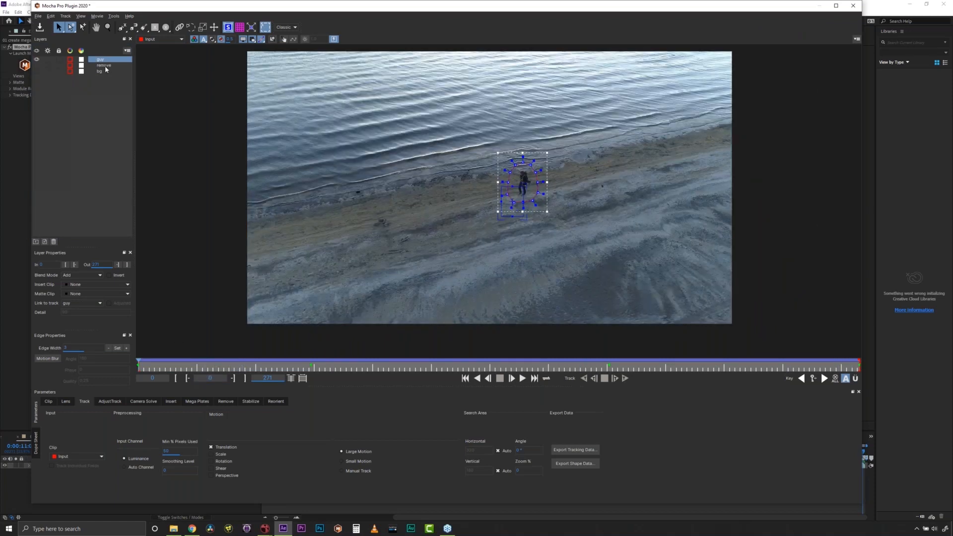
# - Hide the remove layer's shape, and show the bg layer and move it above remove
pyautogui.click(105, 65)
pyautogui.click(37, 65)
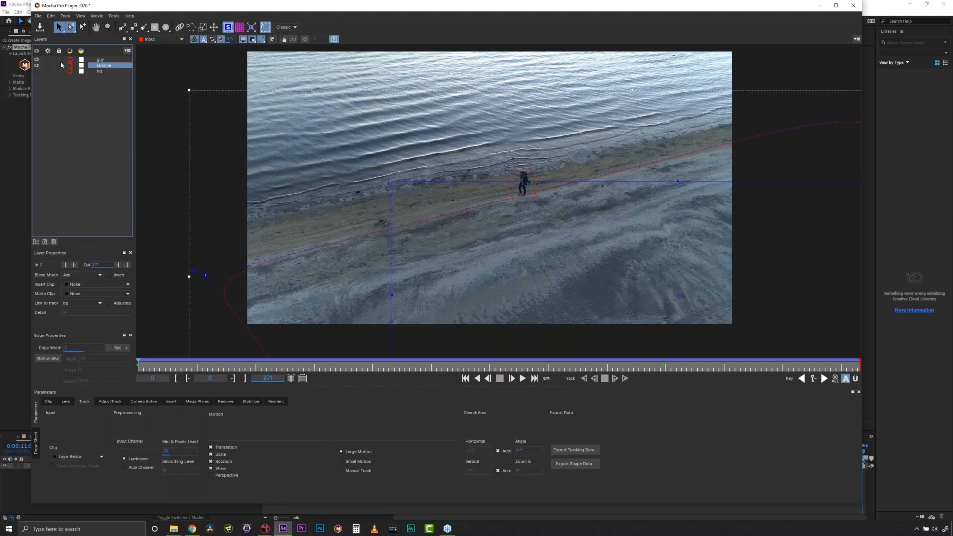
pyautogui.click(37, 65)
pyautogui.click(107, 71)
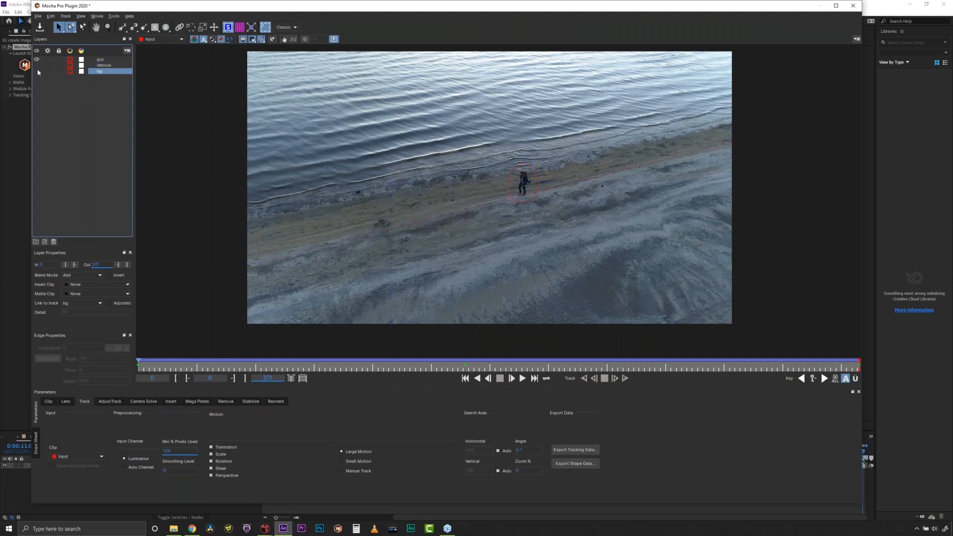
pyautogui.moveTo(105, 72); pyautogui.dragTo(106, 64)
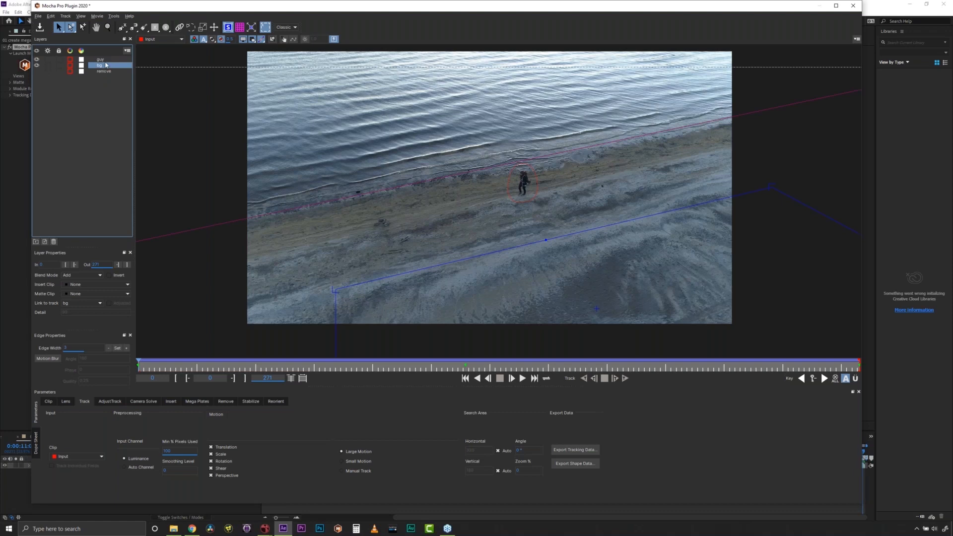
# - Examine how the bg shape and planar surface follow the beach through the whole shot
pyautogui.moveTo(142, 368); pyautogui.dragTo(438, 282)
pyautogui.press('z')
pyautogui.scroll(-3, 523, 184)
pyautogui.moveTo(418, 365); pyautogui.dragTo(146, 367)
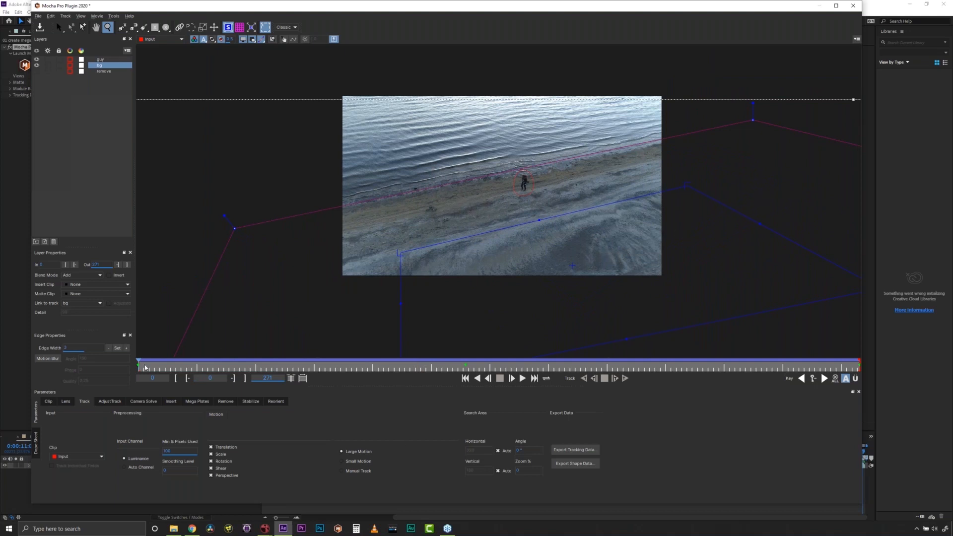
pyautogui.click(177, 367)
pyautogui.moveTo(232, 358); pyautogui.dragTo(786, 428)
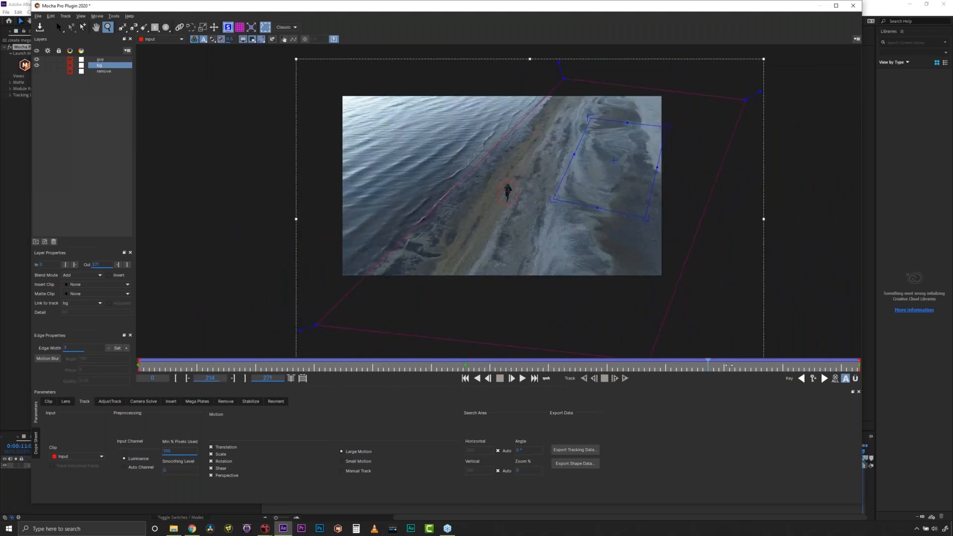
pyautogui.press('space')
pyautogui.moveTo(684, 363); pyautogui.dragTo(176, 364)
pyautogui.moveTo(306, 337); pyautogui.dragTo(320, 139)
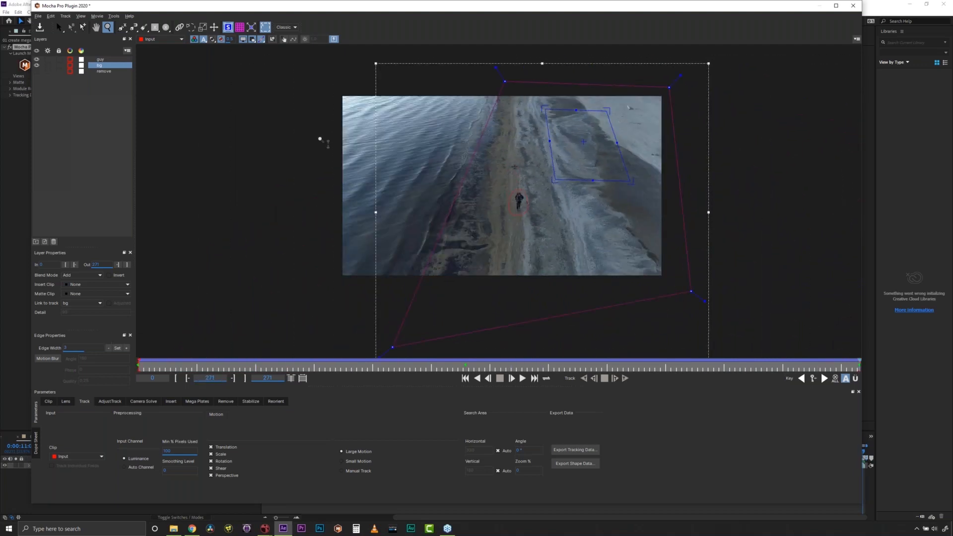
# - At frame 271, turn on Überkey mode and adjust the bg shape's two corner points just outside the dry-sand side of the frame
pyautogui.click(61, 27)
pyautogui.click(855, 378)
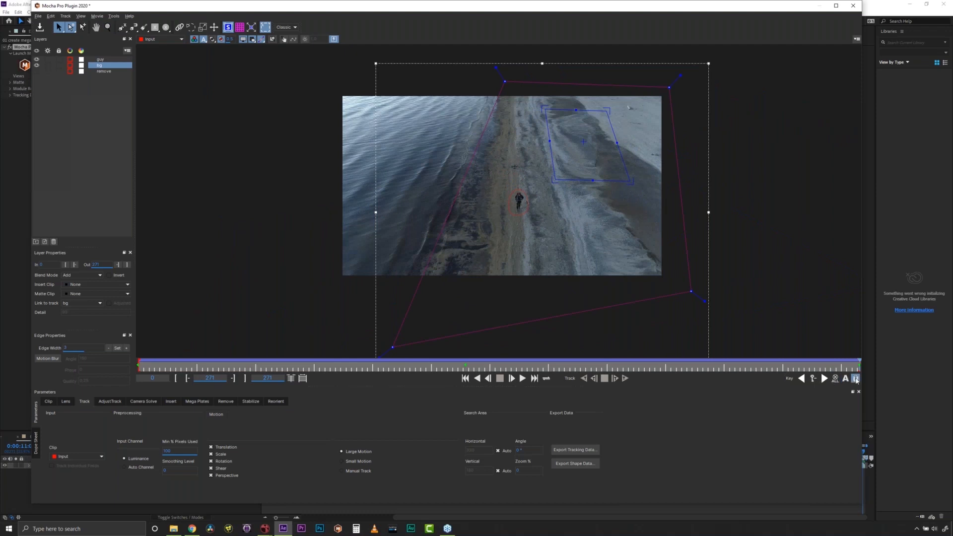
pyautogui.moveTo(690, 290); pyautogui.dragTo(679, 292)
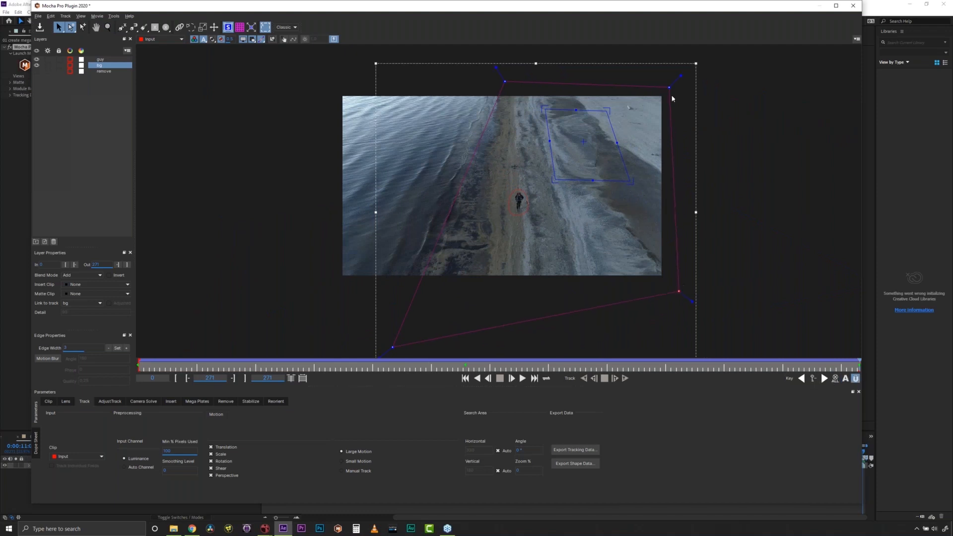
pyautogui.moveTo(669, 87); pyautogui.dragTo(681, 77)
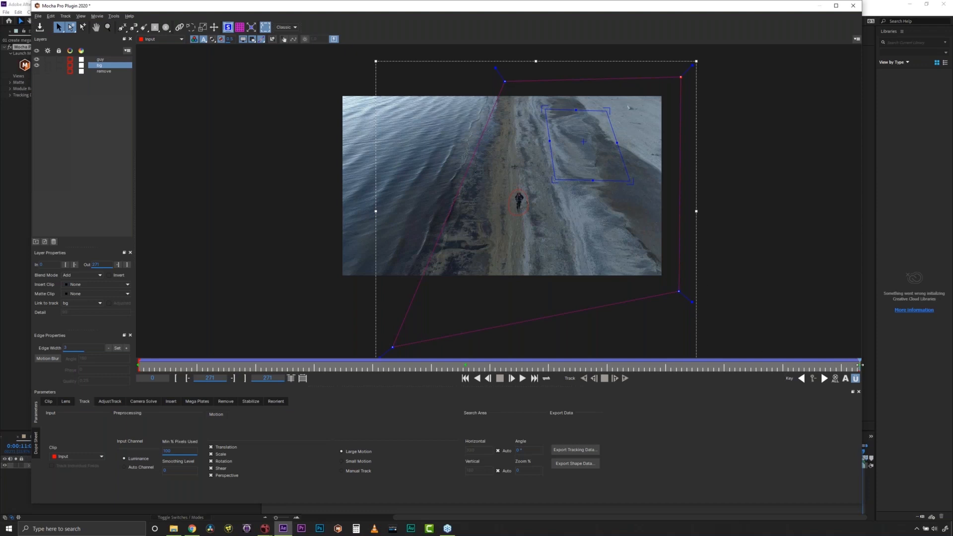
pyautogui.moveTo(857, 366); pyautogui.dragTo(97, 411)
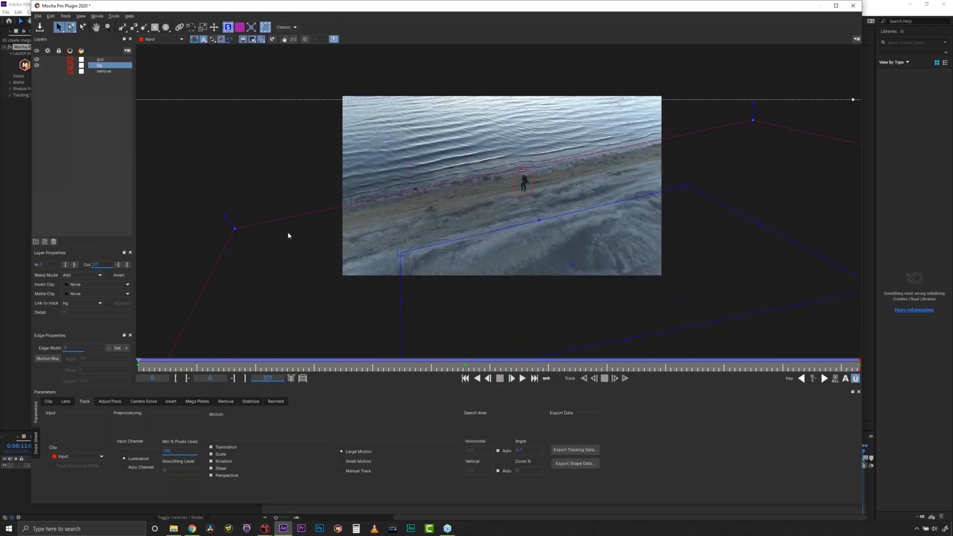
pyautogui.moveTo(144, 366); pyautogui.dragTo(935, 340)
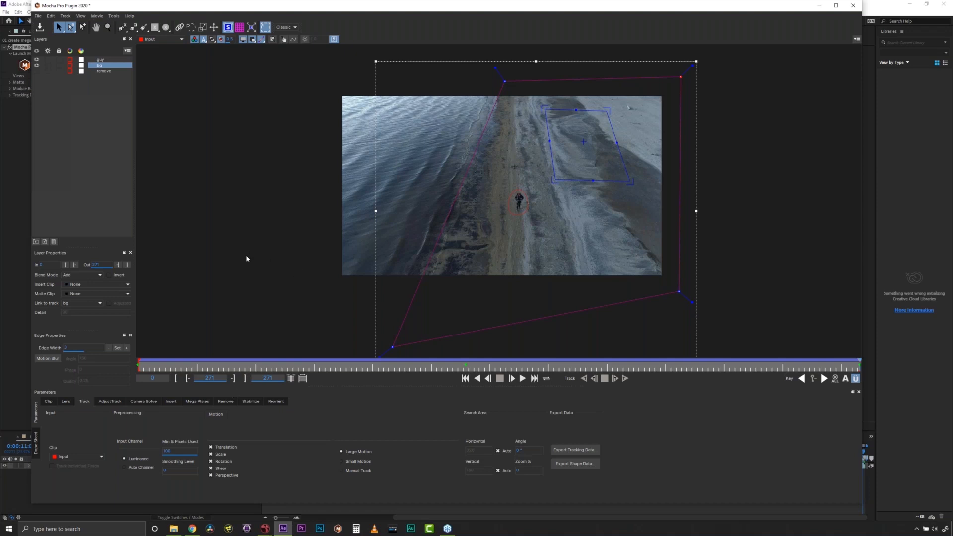
pyautogui.click(178, 367)
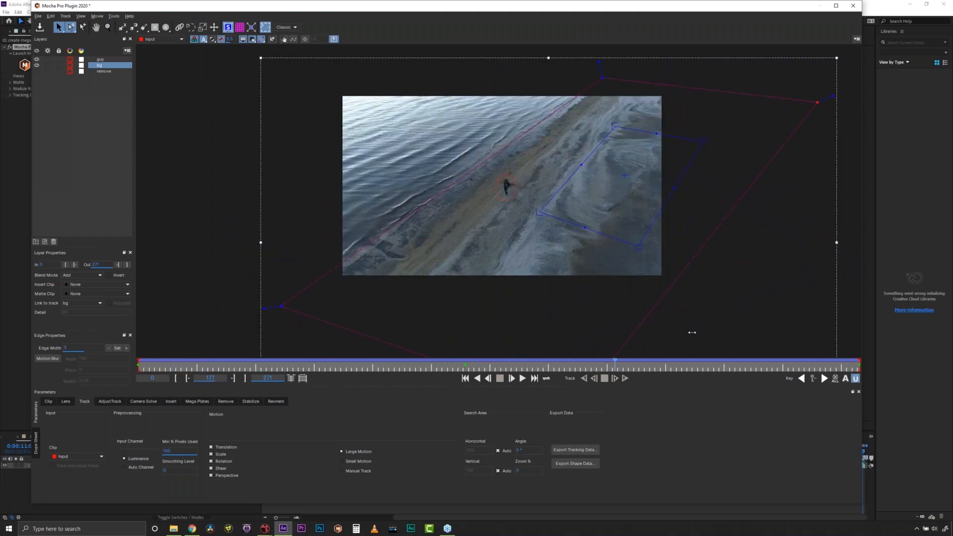
pyautogui.moveTo(187, 348); pyautogui.dragTo(140, 367)
# - In the Mega Plates module, enable Auto Step and render the bg layer's mega plate at frame 123
pyautogui.click(197, 402)
pyautogui.moveTo(245, 363); pyautogui.dragTo(134, 351)
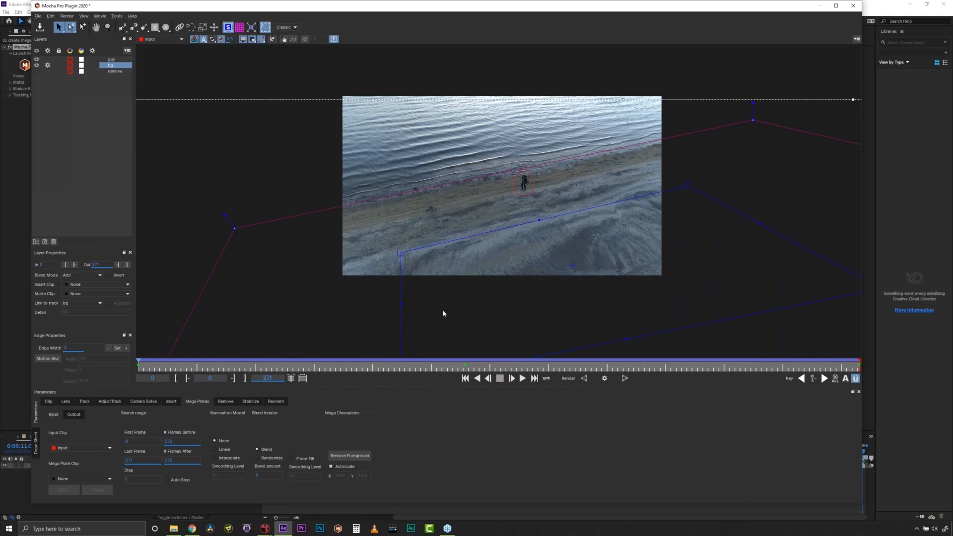
pyautogui.moveTo(446, 296); pyautogui.dragTo(437, 217)
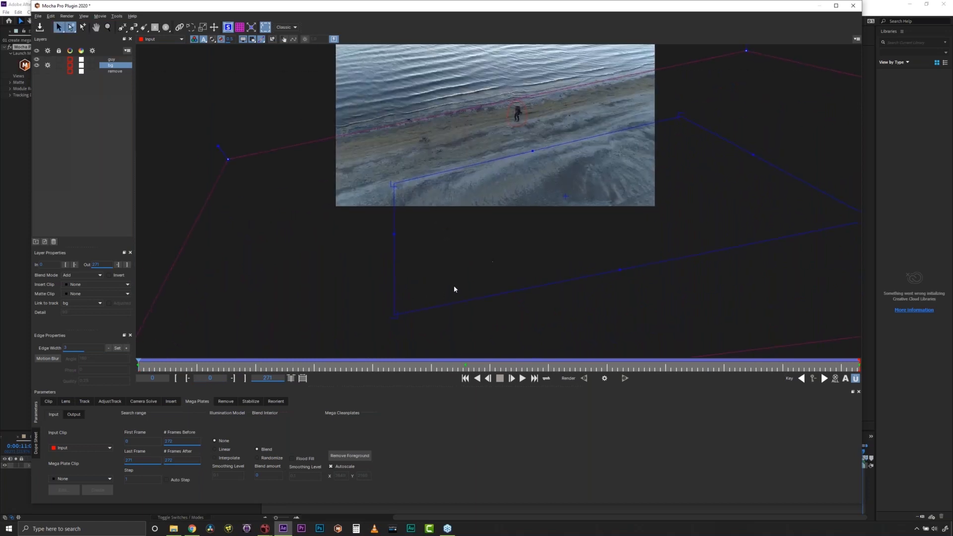
pyautogui.click(465, 364)
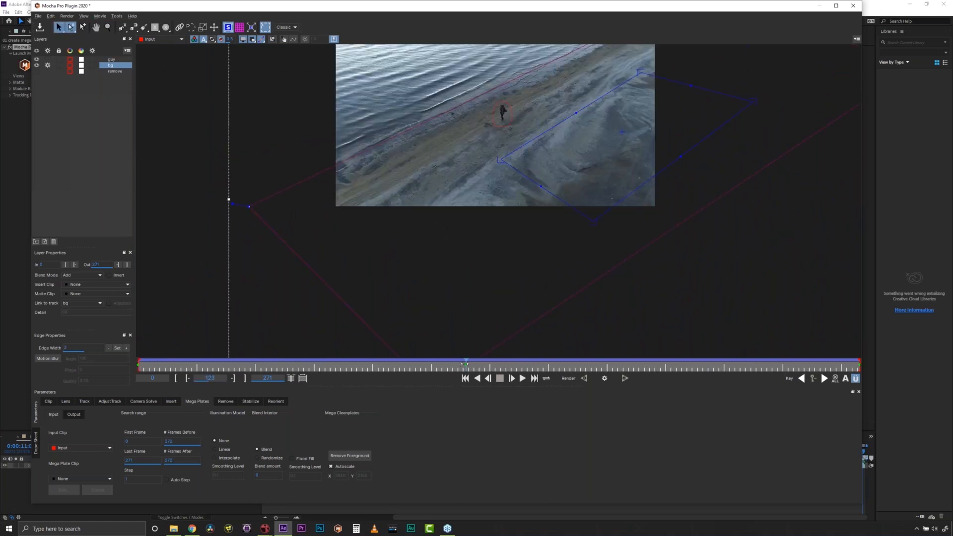
pyautogui.moveTo(618, 177); pyautogui.dragTo(581, 206)
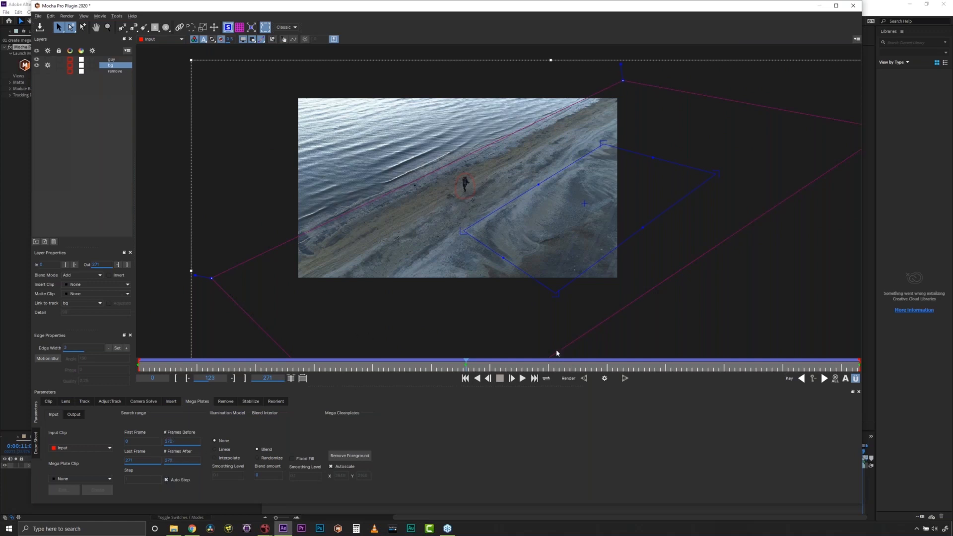
pyautogui.click(605, 379)
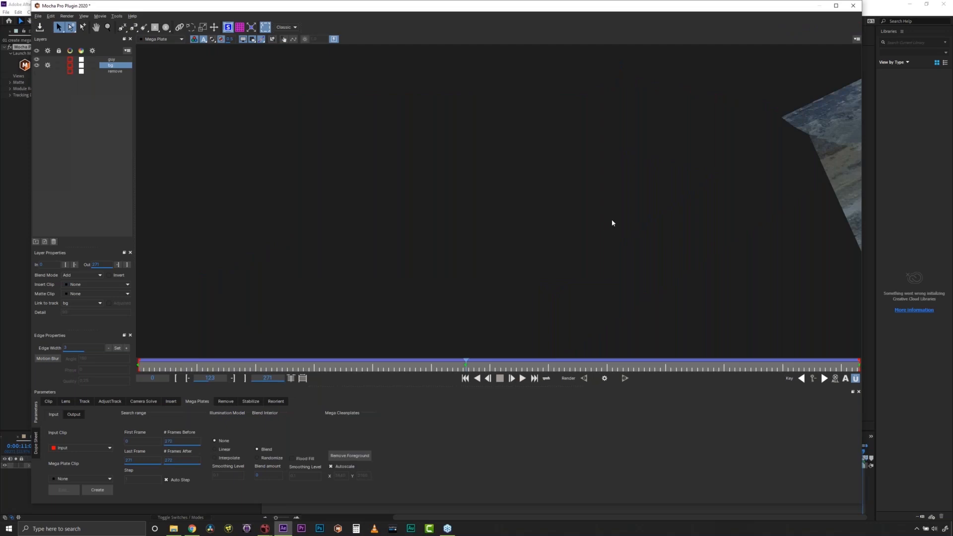
# - Frame the entire rendered mega plate in the viewer and examine its stitched beach area and outer edges
pyautogui.press('x')
pyautogui.moveTo(745, 227); pyautogui.dragTo(620, 103)
pyautogui.press('z')
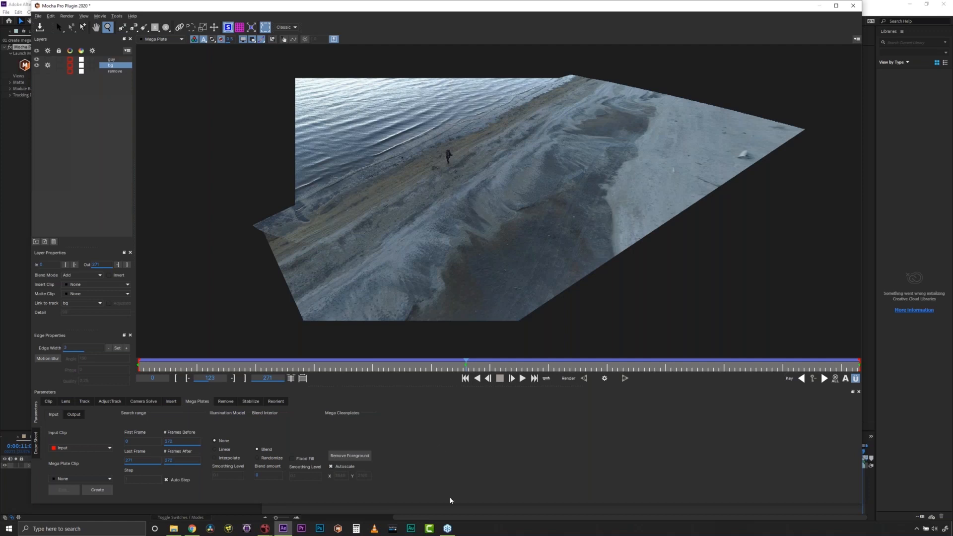
pyautogui.scroll(-2, 605, 278)
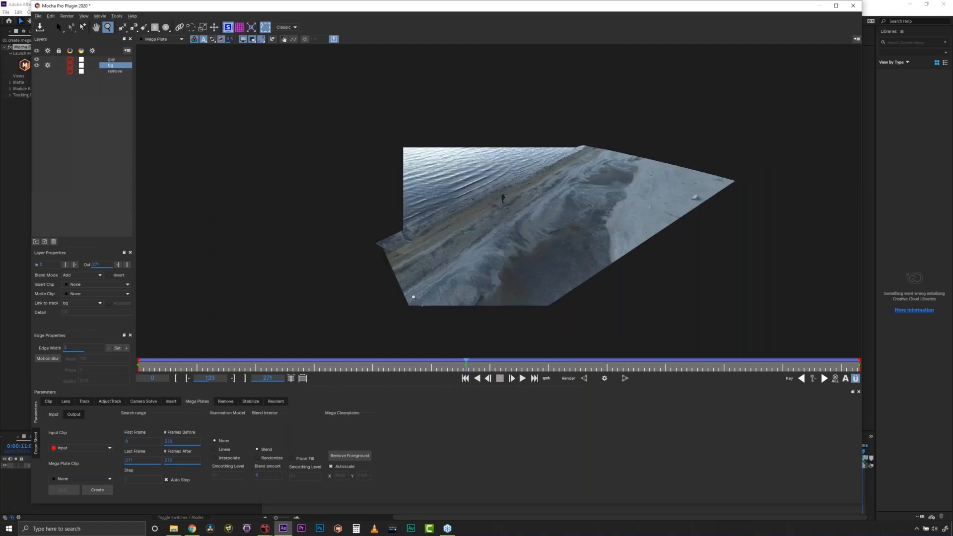
pyautogui.moveTo(573, 232); pyautogui.dragTo(572, 171)
pyautogui.press('x')
pyautogui.moveTo(568, 207); pyautogui.dragTo(516, 187)
pyautogui.click(331, 467)
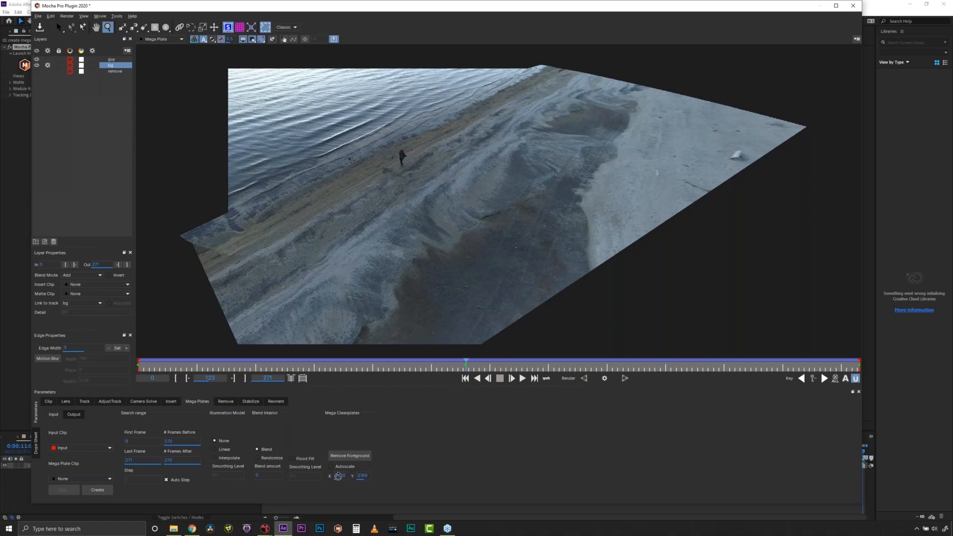
pyautogui.moveTo(339, 476); pyautogui.dragTo(342, 476)
pyautogui.click(353, 478)
pyautogui.click(330, 467)
# - Create a mega clean plate from the render and save it to the Desktop as the TIFF MegaCleanplate_Input 123
pyautogui.click(98, 490)
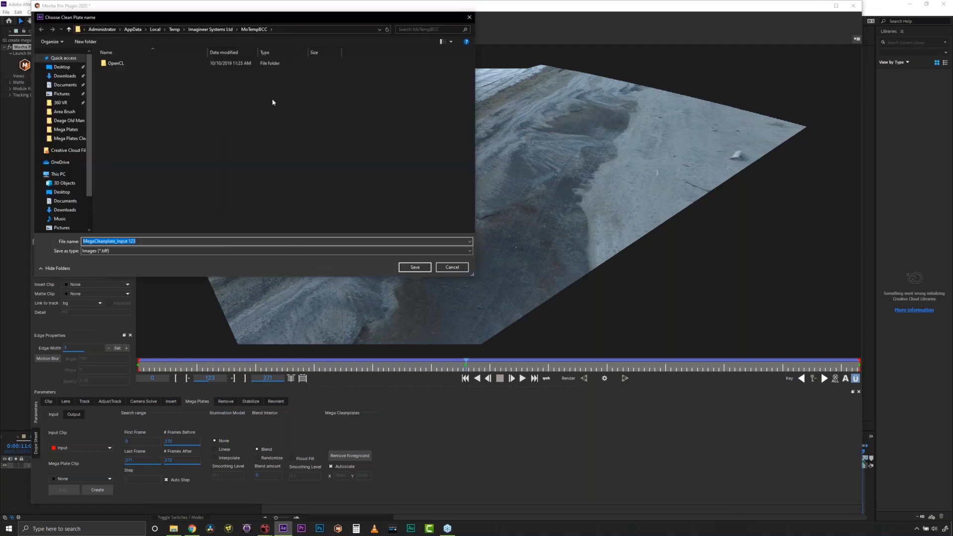
pyautogui.click(62, 67)
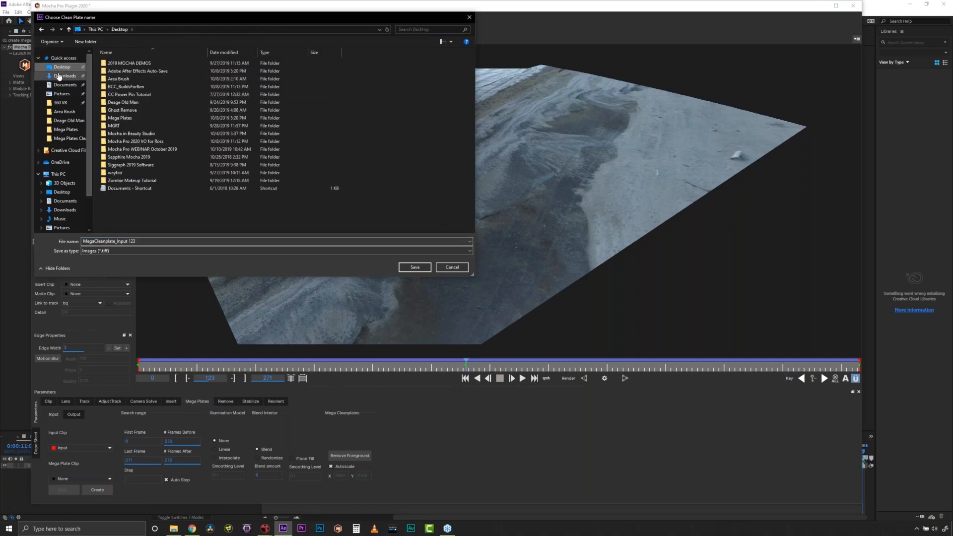
pyautogui.click(415, 267)
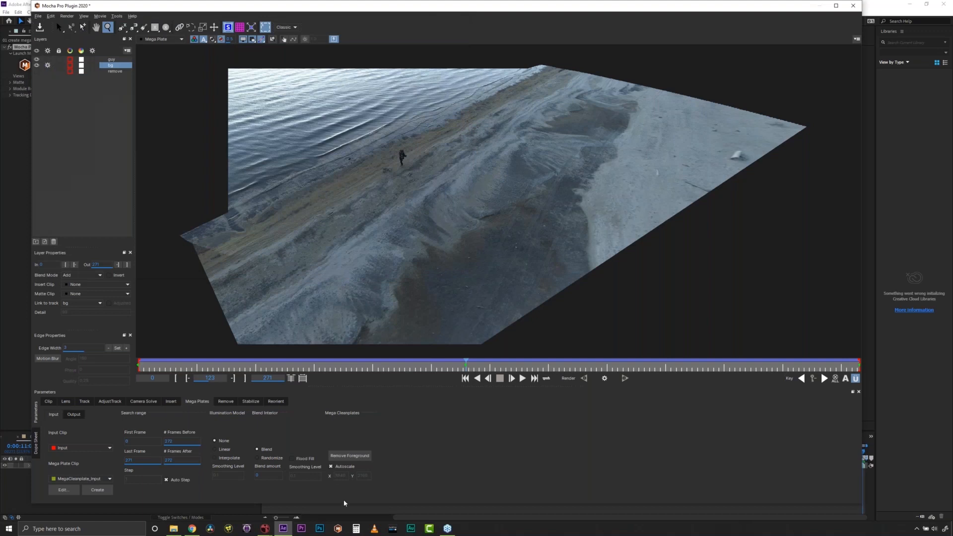
# - Switch to Photoshop and open the running beach file from the Desktop's Mega Plates > Mega Plates Cleanplates folder
pyautogui.click(320, 530)
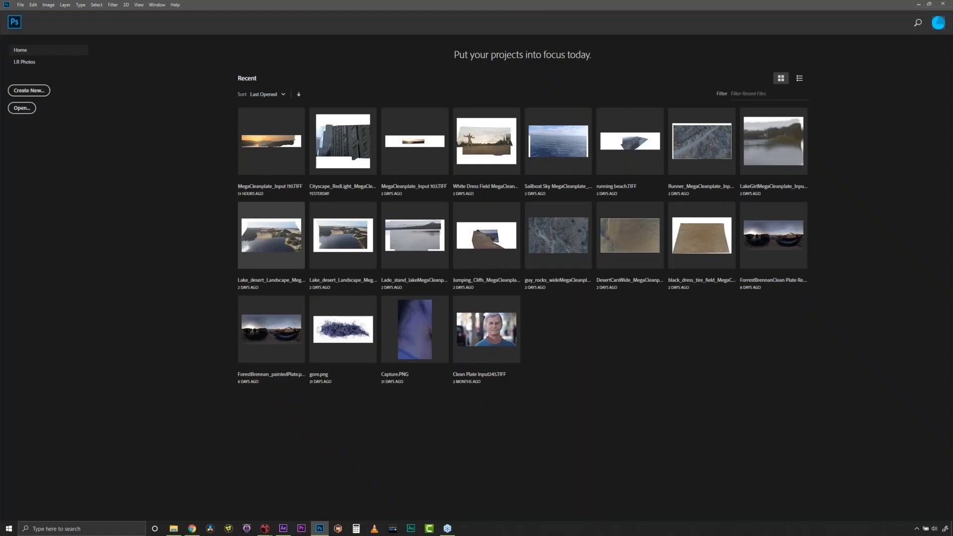
pyautogui.click(21, 8)
pyautogui.click(29, 22)
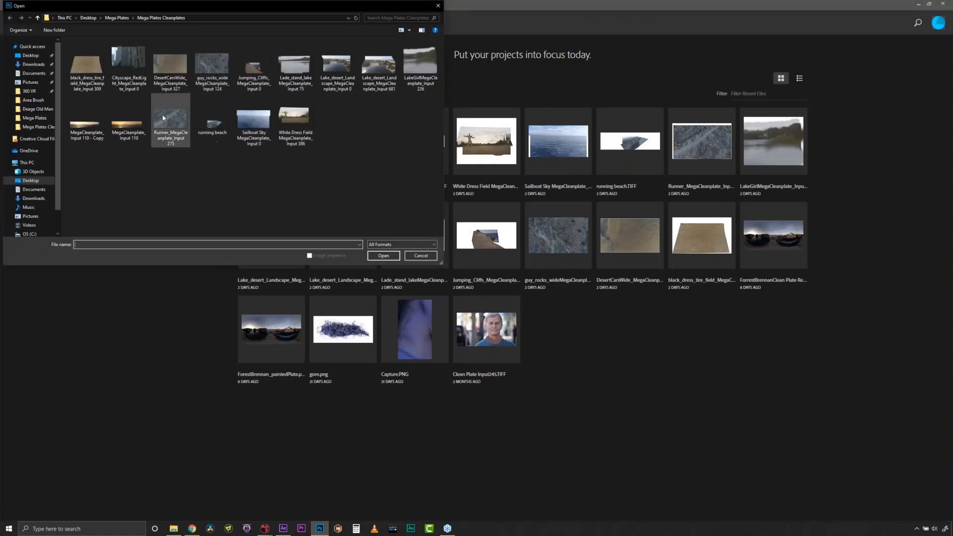
pyautogui.hotkey('alt', 'Up')
pyautogui.hotkey('alt', 'Up')
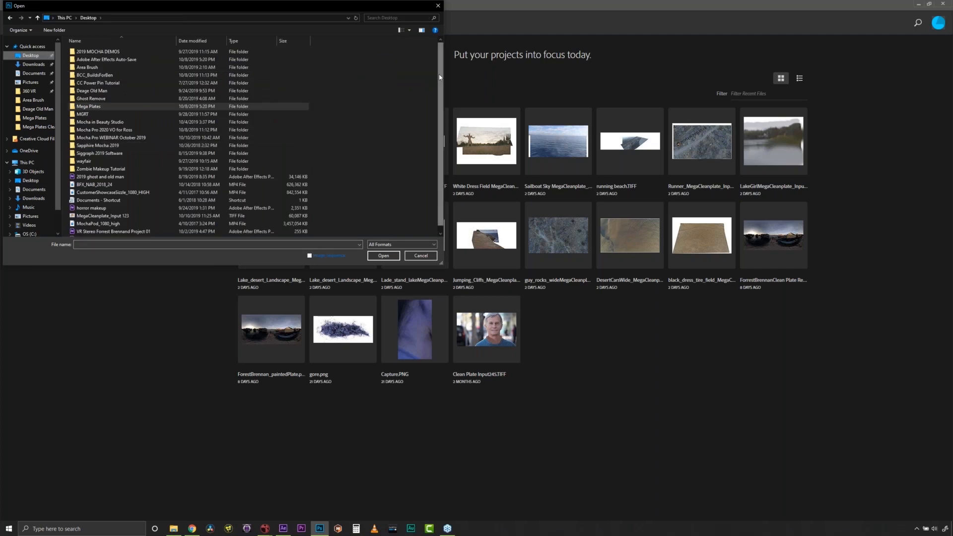
pyautogui.scroll(-3, 345, 183)
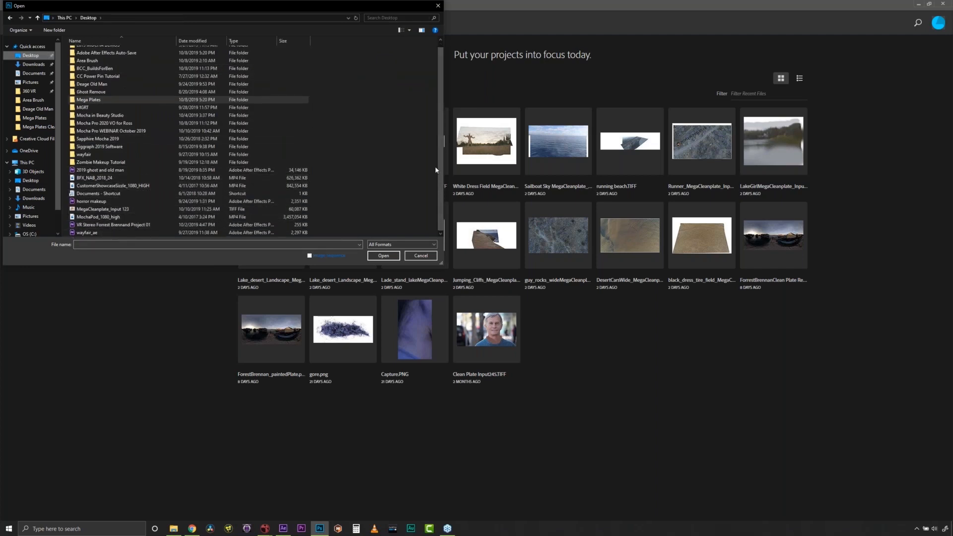
pyautogui.scroll(1, 439, 174)
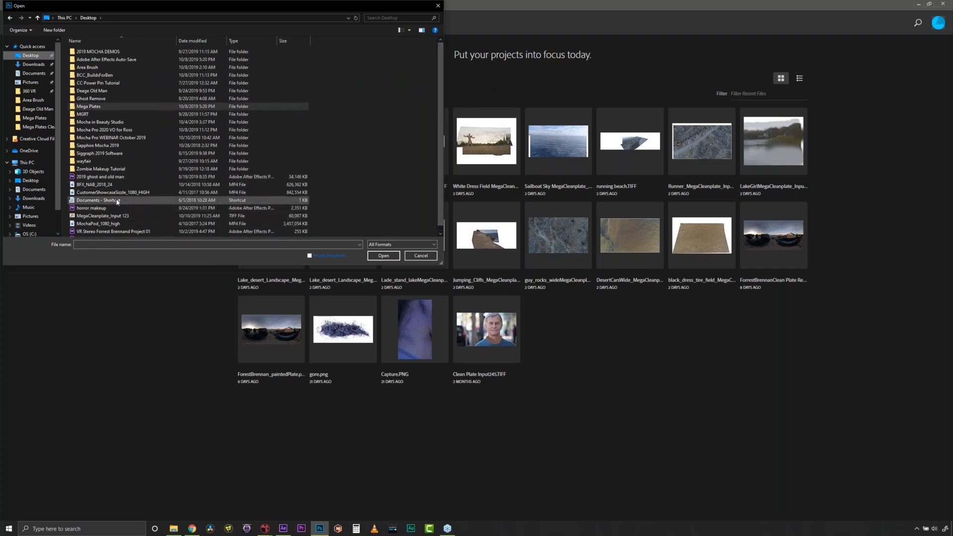
pyautogui.scroll(-1, 438, 105)
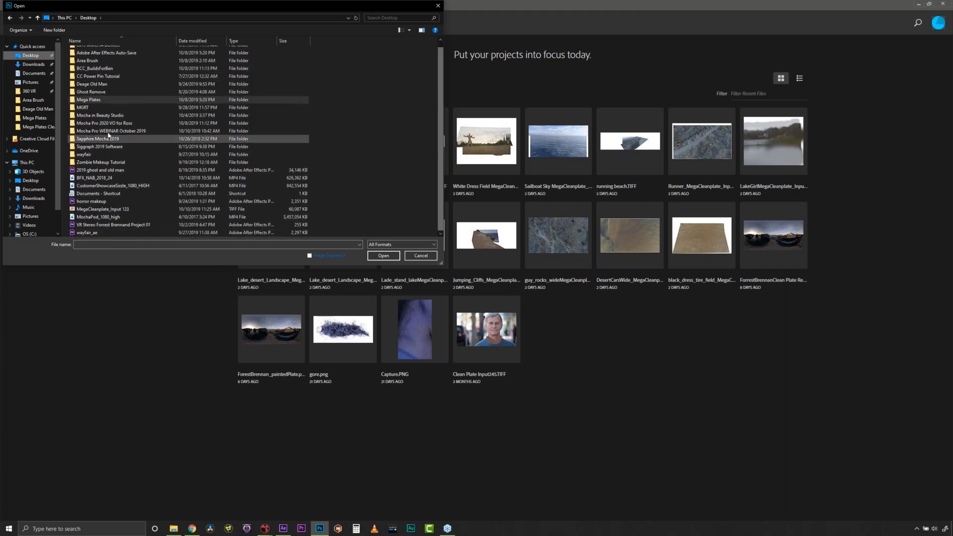
pyautogui.doubleClick(97, 99)
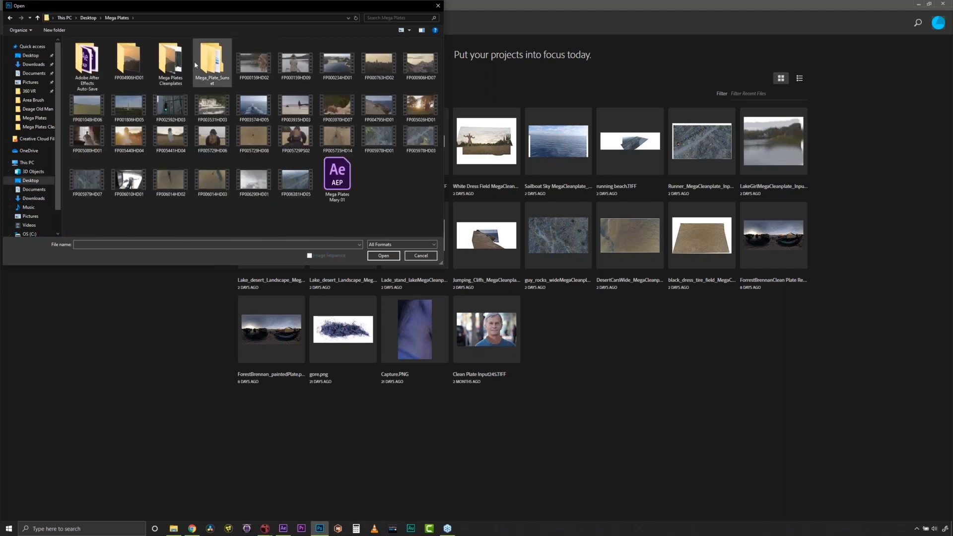
pyautogui.doubleClick(171, 62)
pyautogui.click(213, 110)
pyautogui.click(383, 255)
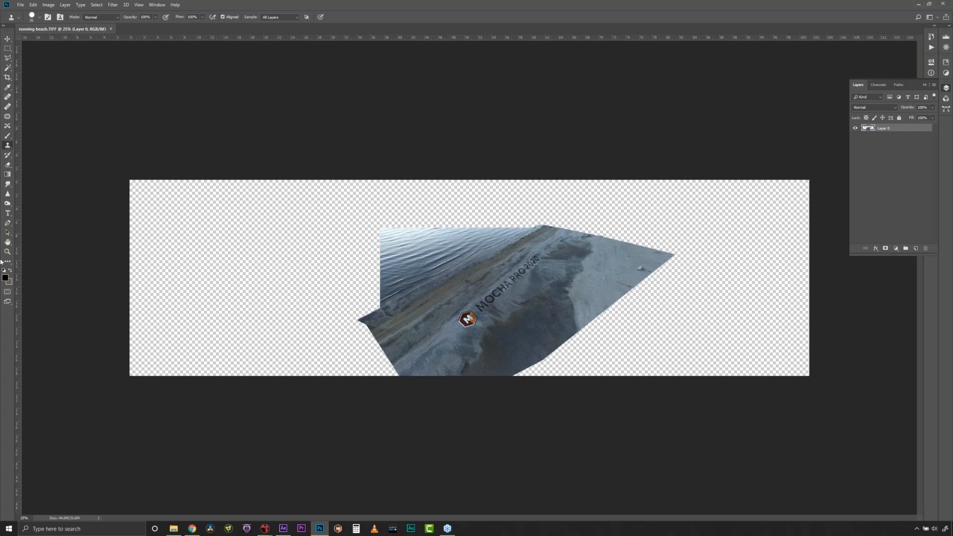
# - Examine the logo and MOCHA PRO 2020 lettering on the beach plate at closer zoom
pyautogui.click(7, 252)
pyautogui.click(492, 309)
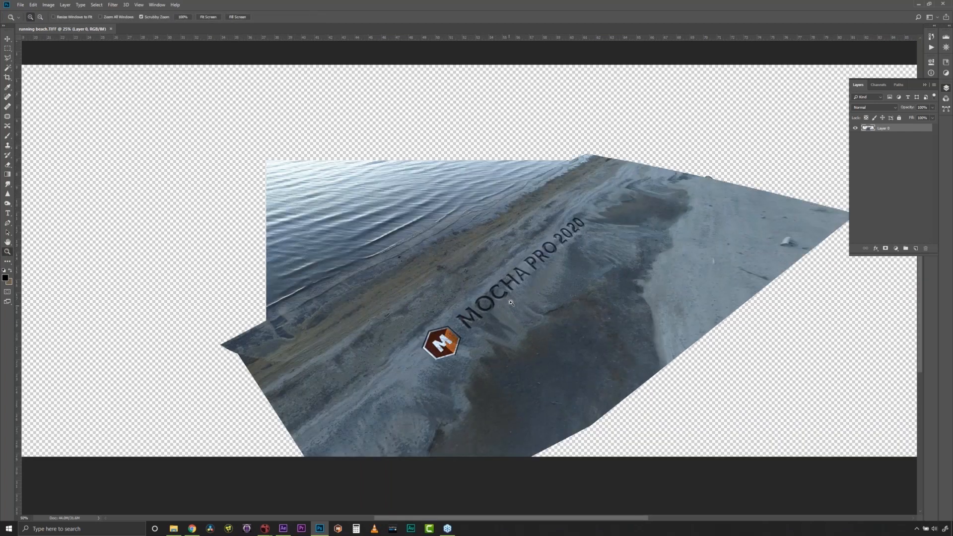
pyautogui.click(511, 303)
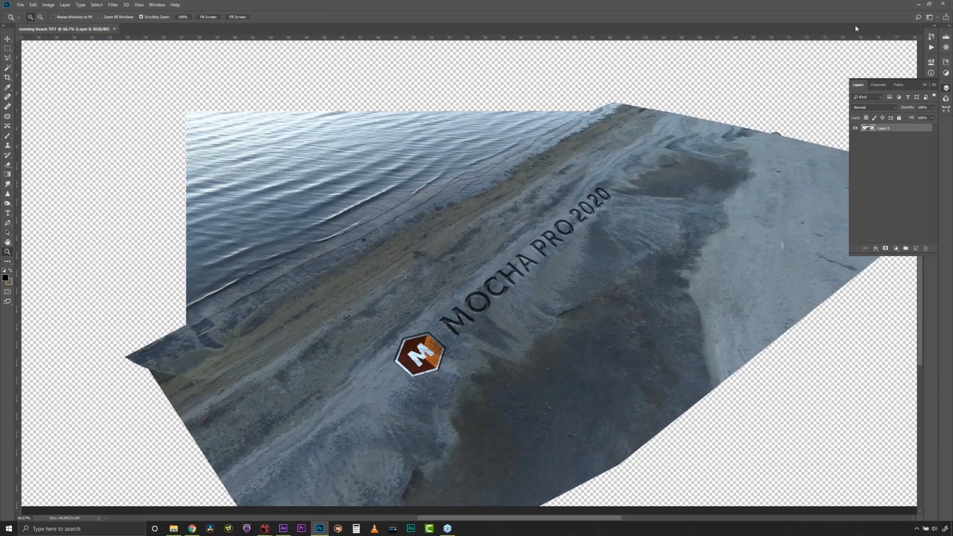
# - Shrink the Photoshop workspace to a smaller window, detach the running beach document from it and close the document
pyautogui.click(930, 5)
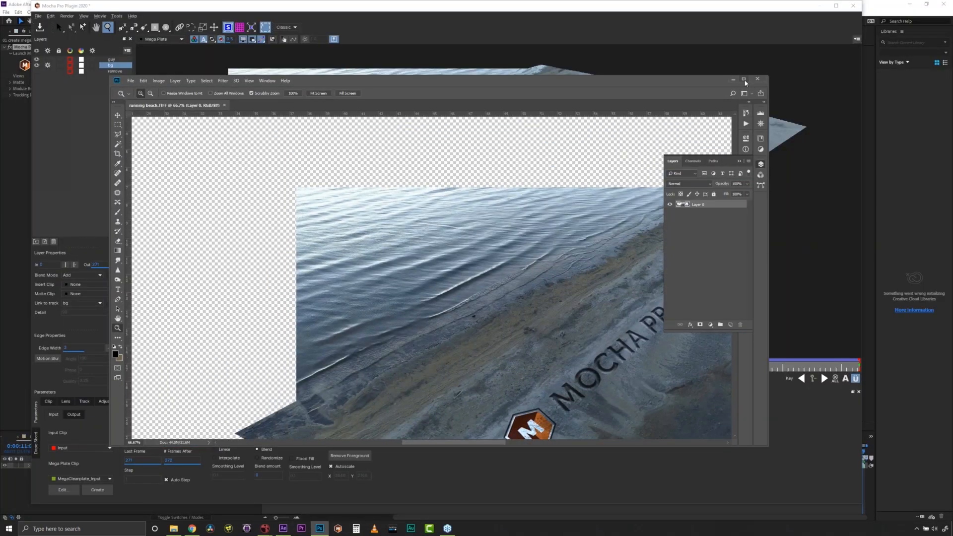
pyautogui.moveTo(199, 106); pyautogui.dragTo(309, 115)
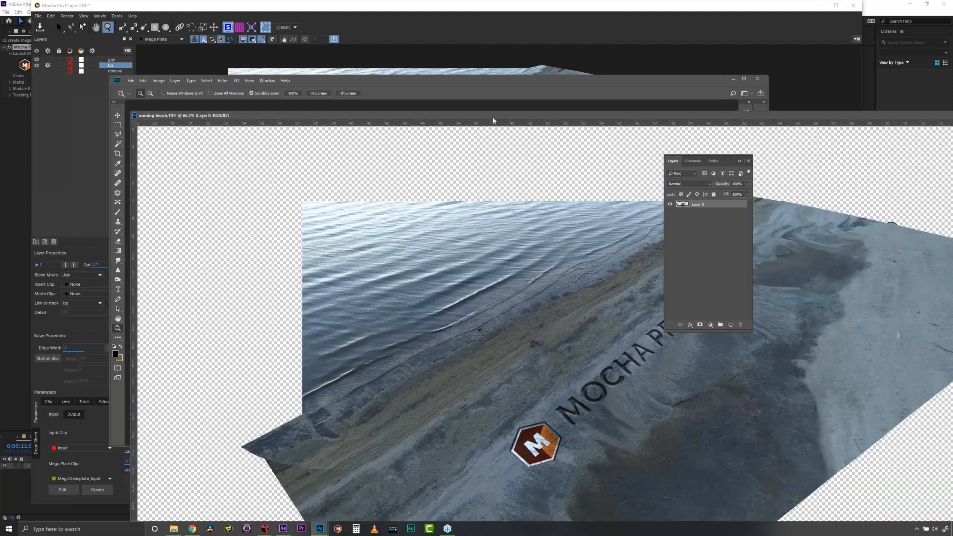
pyautogui.moveTo(467, 119); pyautogui.dragTo(20, 169)
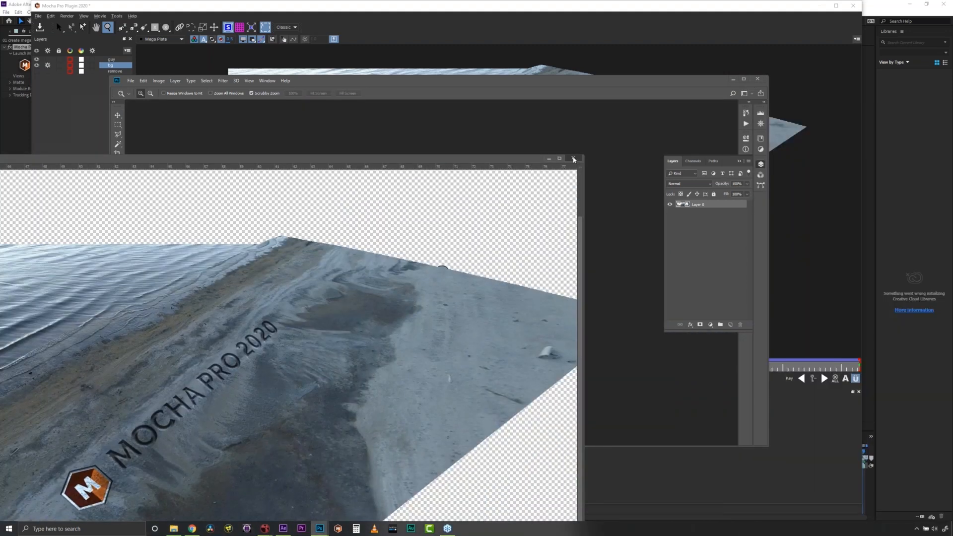
pyautogui.click(575, 160)
# - Return to Mocha Pro and check the saved mega clean plate's file location in the Cleanplates list
pyautogui.click(734, 79)
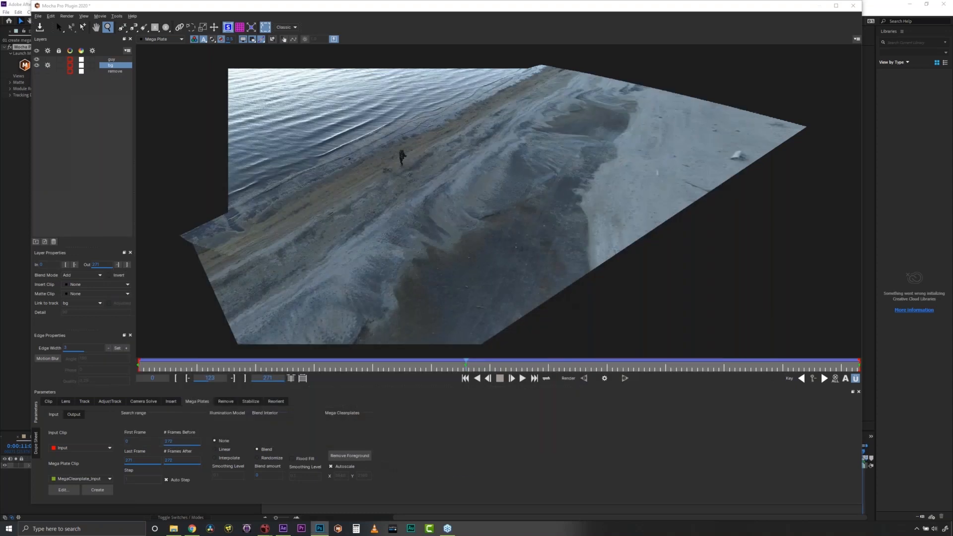
pyautogui.click(86, 490)
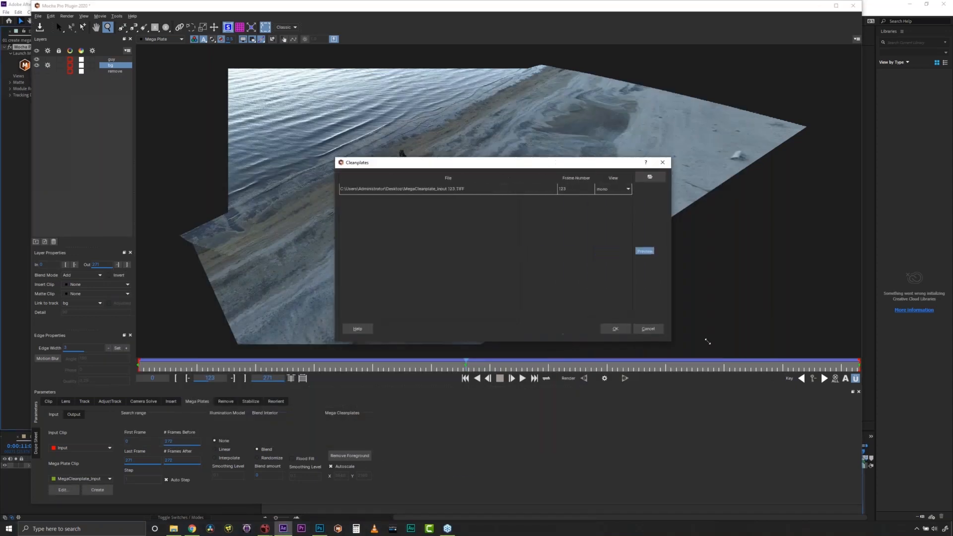
pyautogui.click(726, 332)
# - Switch to Photoshop, open MegaCleanplate_Input 123 from the Desktop and expand the workspace to full screen
pyautogui.click(131, 80)
pyautogui.click(142, 97)
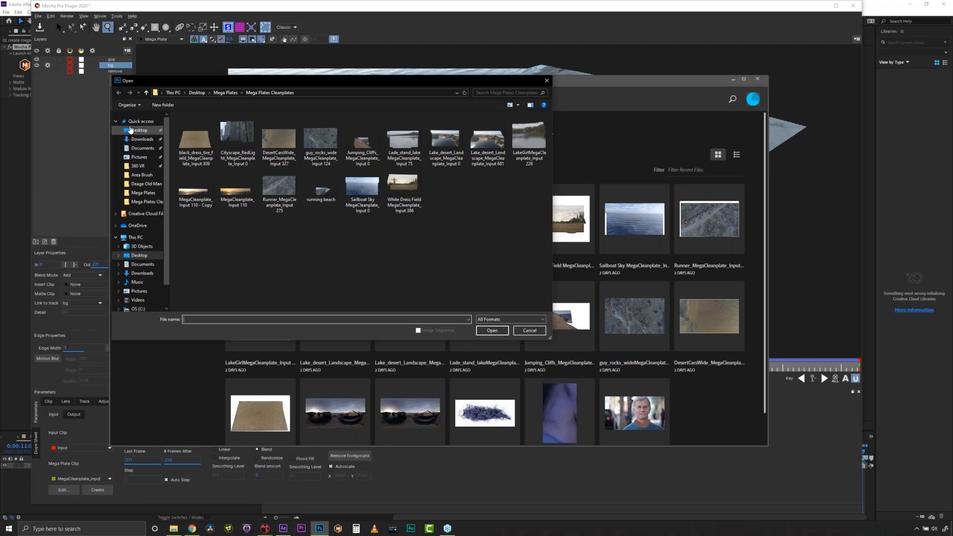
pyautogui.click(141, 121)
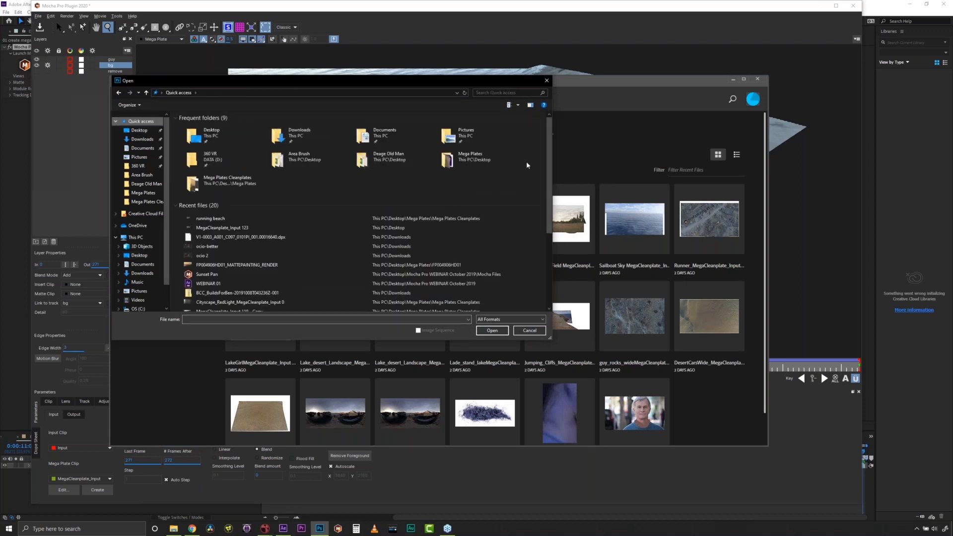
pyautogui.scroll(-2, 183, 131)
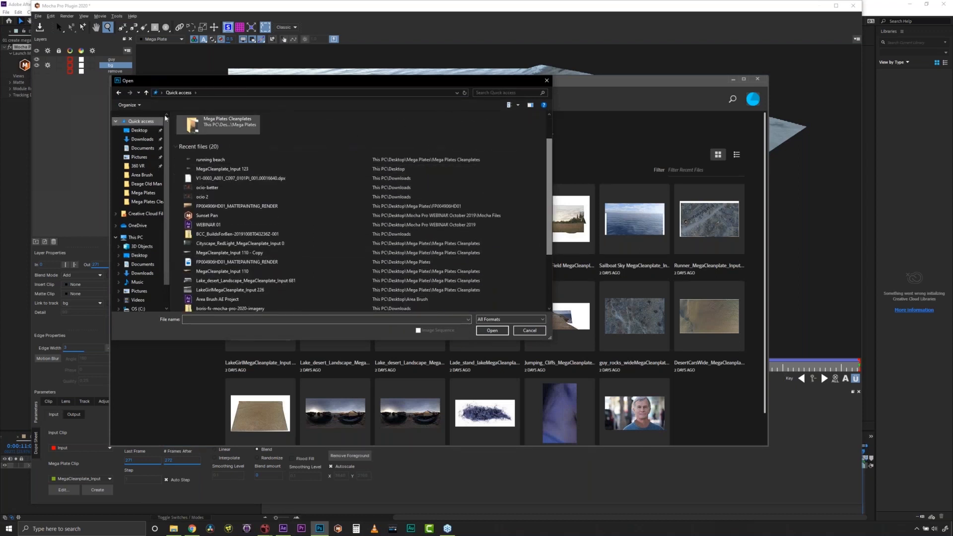
pyautogui.click(139, 130)
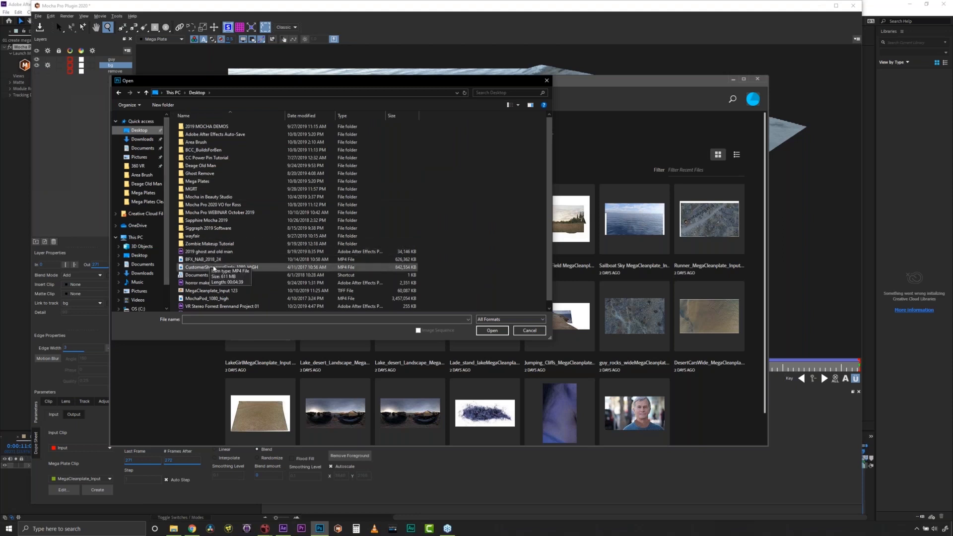
pyautogui.click(228, 290)
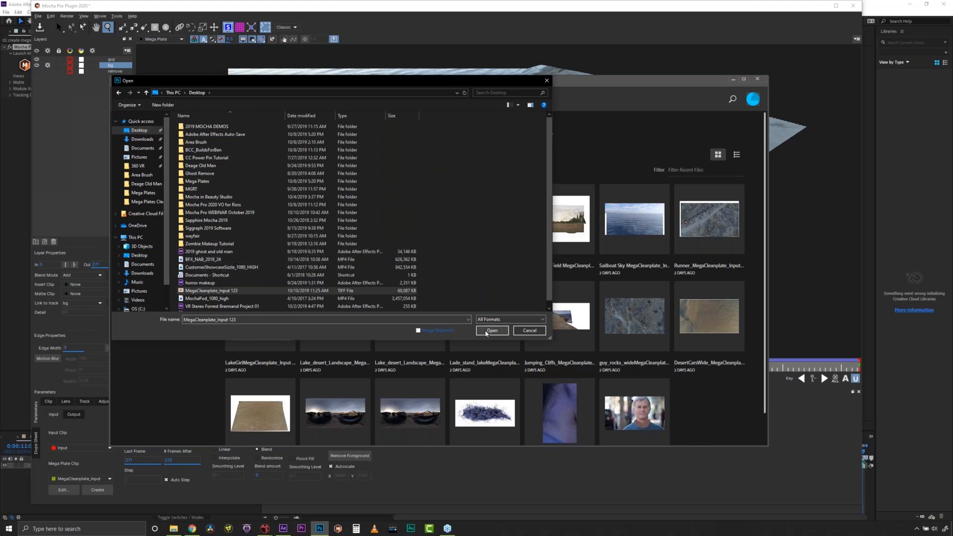
pyautogui.click(492, 330)
pyautogui.click(744, 79)
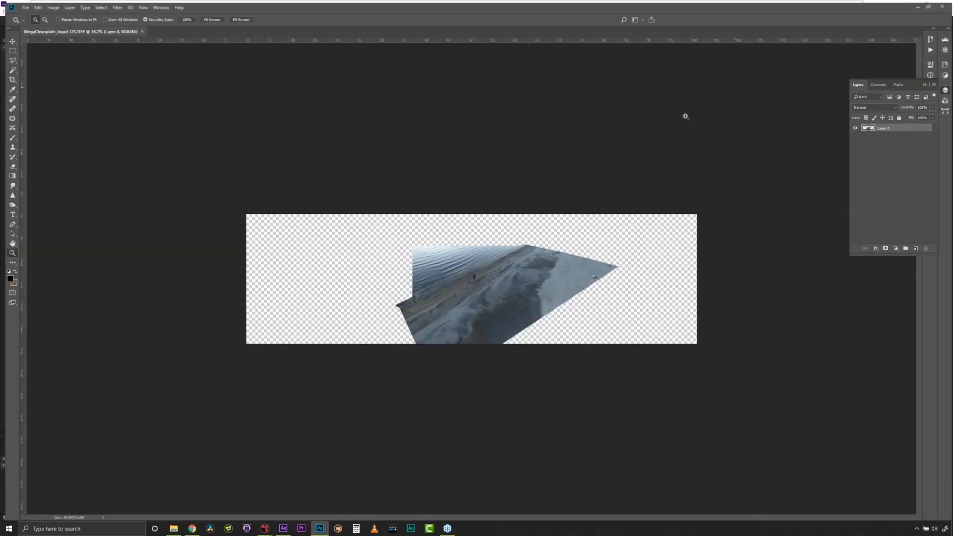
# - Examine the stitched sand and the diagonal outer edge of the beach clean plate at closer zoom
pyautogui.moveTo(529, 272); pyautogui.dragTo(405, 248)
pyautogui.click(314, 370)
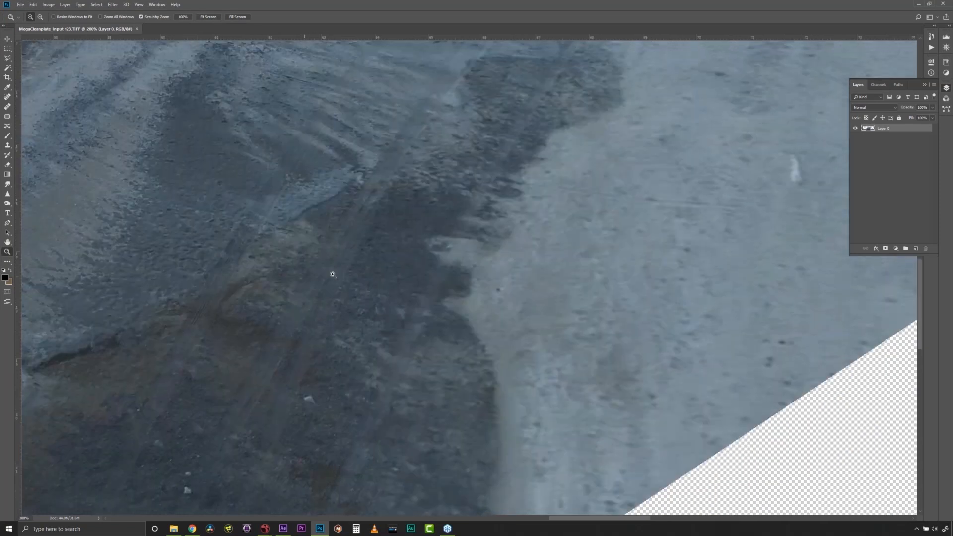
pyautogui.moveTo(334, 272); pyautogui.dragTo(335, 272)
pyautogui.keyDown('alt'); pyautogui.click(335, 273); pyautogui.keyUp('alt')
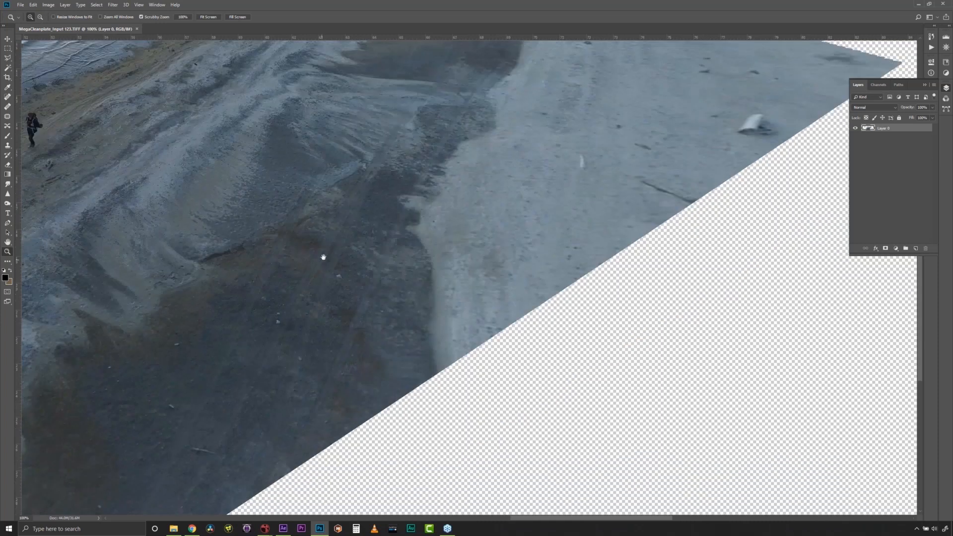
pyautogui.moveTo(323, 257); pyautogui.dragTo(351, 243)
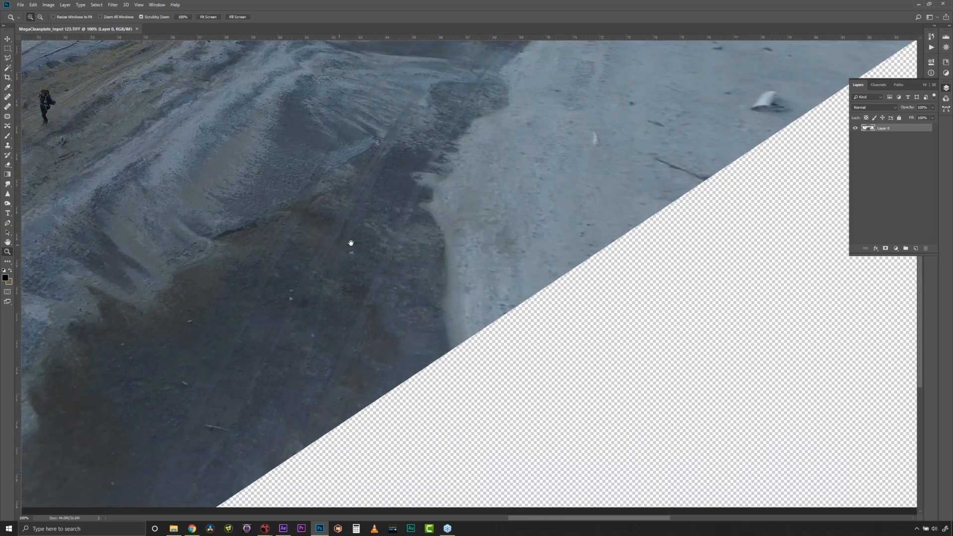
# - Heal the hard edge between the upper dark hollow and the pale sand with an enlarged Healing Brush
pyautogui.moveTo(413, 204); pyautogui.dragTo(368, 324)
pyautogui.press('j')
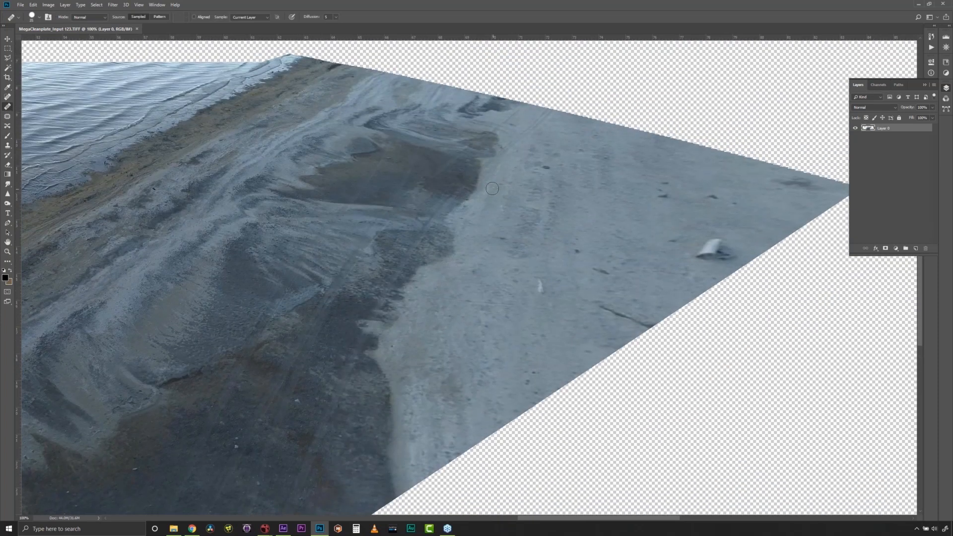
pyautogui.press(']')
pyautogui.press(']')
pyautogui.click(471, 165)
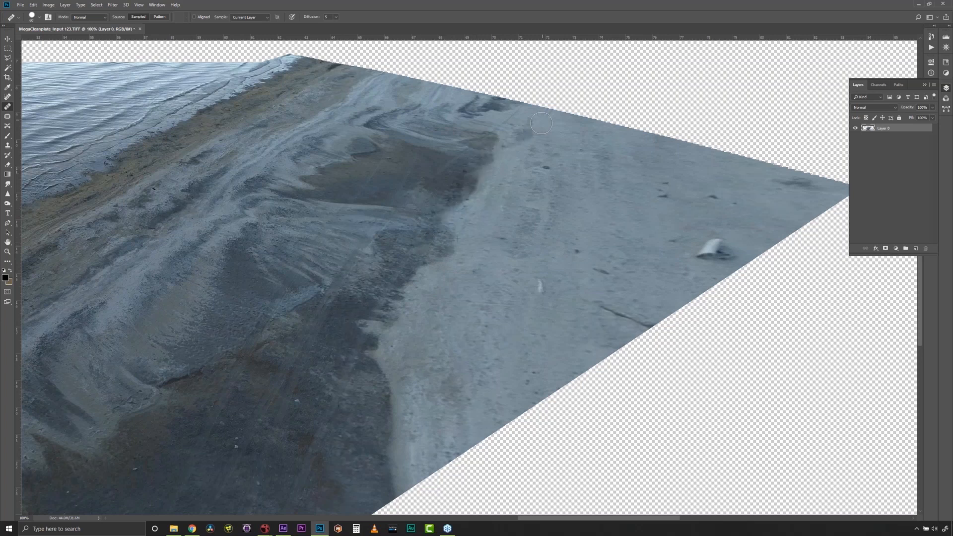
# - Lock the layer's transparent pixels and heal the ragged boundary between the dark mud and the pale sand
pyautogui.click(866, 118)
pyautogui.click(791, 114)
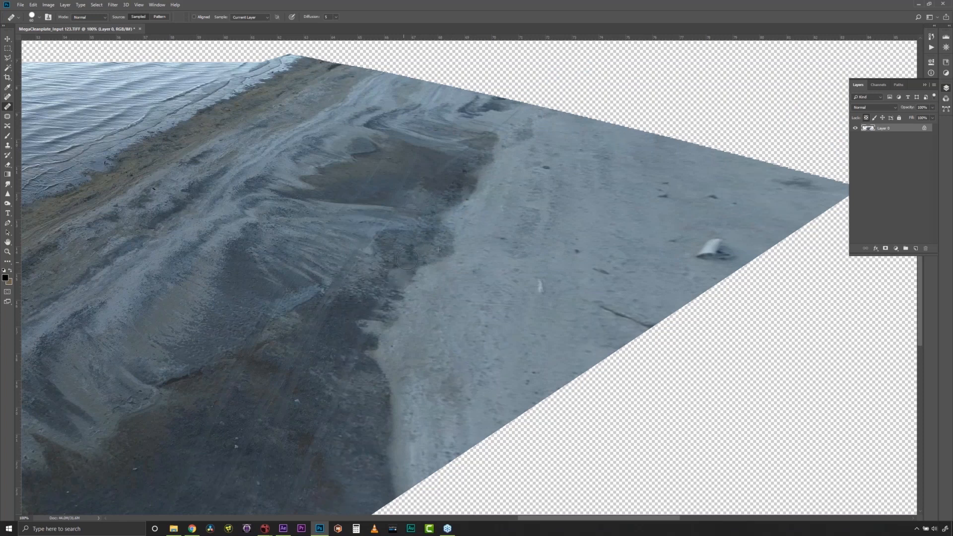
pyautogui.moveTo(405, 315); pyautogui.dragTo(450, 406)
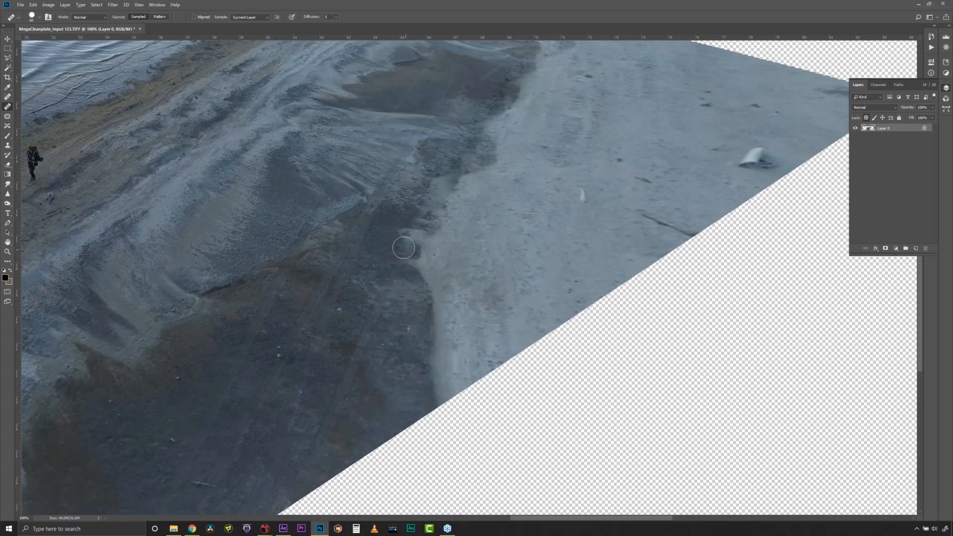
pyautogui.moveTo(384, 307)
pyautogui.mouseDown()
pyautogui.moveTo(359, 342)
pyautogui.moveTo(368, 334)
pyautogui.moveTo(326, 435)
pyautogui.mouseUp()
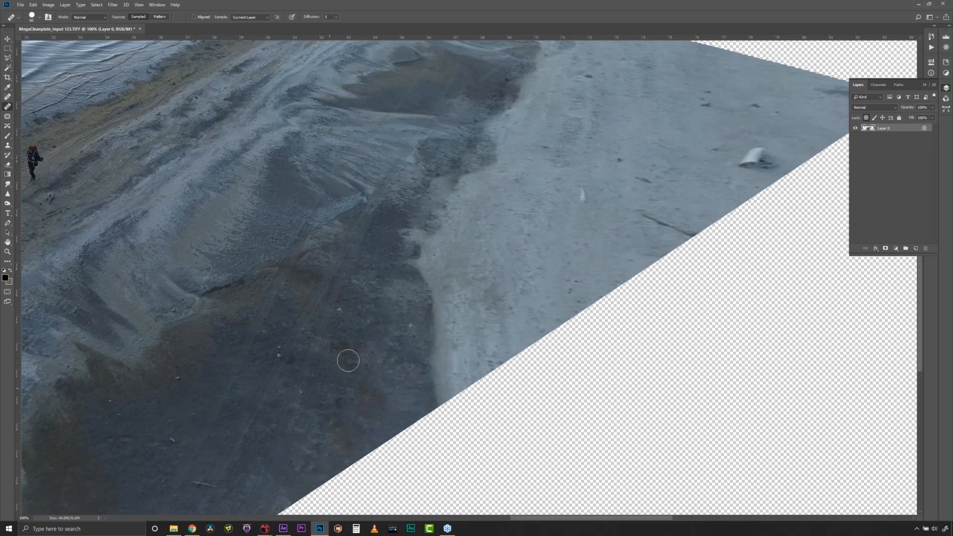
# - Heal the seams in the upper dark hollow with a smaller Healing Brush, sampling the nearby ground texture
pyautogui.moveTo(273, 207); pyautogui.dragTo(347, 292)
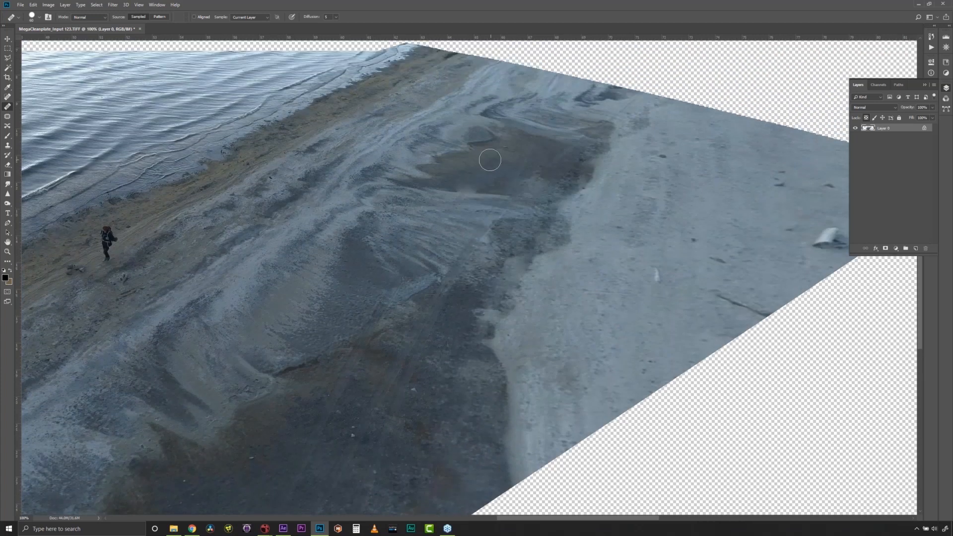
pyautogui.press('[')
pyautogui.press('[')
pyautogui.press('[')
pyautogui.keyDown('alt'); pyautogui.click(458, 197); pyautogui.keyUp('alt')
pyautogui.moveTo(479, 179)
pyautogui.mouseDown()
pyautogui.moveTo(523, 89)
pyautogui.moveTo(503, 97)
pyautogui.moveTo(515, 111)
pyautogui.moveTo(503, 105)
pyautogui.moveTo(517, 98)
pyautogui.moveTo(489, 113)
pyautogui.moveTo(525, 96)
pyautogui.moveTo(558, 104)
pyautogui.moveTo(533, 136)
pyautogui.moveTo(523, 168)
pyautogui.moveTo(515, 177)
pyautogui.moveTo(553, 80)
pyautogui.mouseUp()
pyautogui.keyDown('alt'); pyautogui.click(510, 151); pyautogui.keyUp('alt')
pyautogui.moveTo(557, 157); pyautogui.dragTo(558, 156)
# - Blend the seams on the grey ridge just below the dark hollow using freshly sampled sand texture
pyautogui.keyDown('alt'); pyautogui.click(636, 101); pyautogui.keyUp('alt')
pyautogui.moveTo(492, 208)
pyautogui.mouseDown()
pyautogui.moveTo(486, 238)
pyautogui.moveTo(447, 252)
pyautogui.moveTo(455, 267)
pyautogui.mouseUp()
pyautogui.keyDown('alt'); pyautogui.click(506, 243); pyautogui.keyUp('alt')
pyautogui.keyDown('alt'); pyautogui.click(455, 242); pyautogui.keyUp('alt')
pyautogui.keyDown('alt'); pyautogui.click(448, 240); pyautogui.keyUp('alt')
pyautogui.moveTo(436, 226)
pyautogui.mouseDown()
pyautogui.moveTo(454, 217)
pyautogui.moveTo(469, 184)
pyautogui.moveTo(494, 181)
pyautogui.mouseUp()
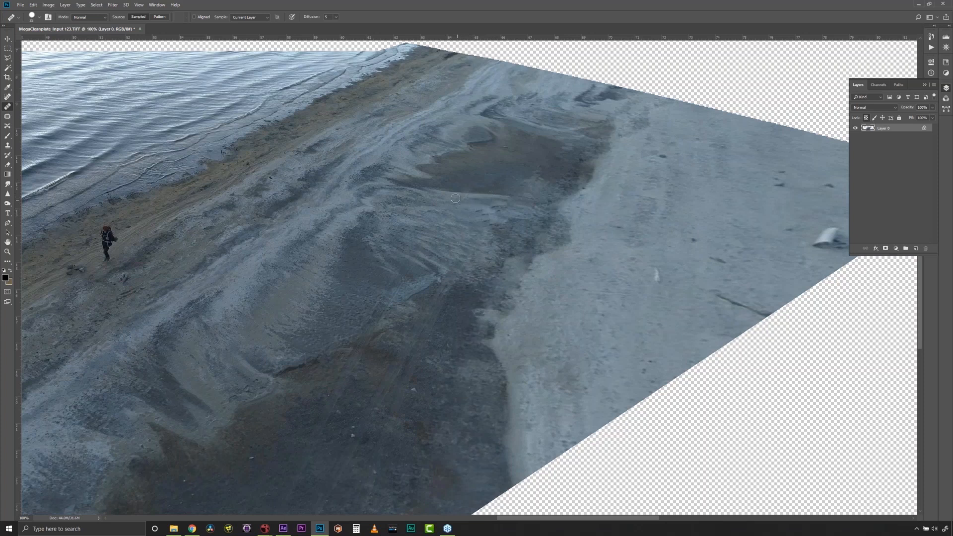
# - Heal the straight streaks across the large dark mud area down to the plate's lower edge
pyautogui.moveTo(453, 221)
pyautogui.mouseDown()
pyautogui.moveTo(453, 141)
pyautogui.moveTo(431, 143)
pyautogui.moveTo(440, 130)
pyautogui.moveTo(408, 156)
pyautogui.moveTo(389, 188)
pyautogui.moveTo(400, 191)
pyautogui.mouseUp()
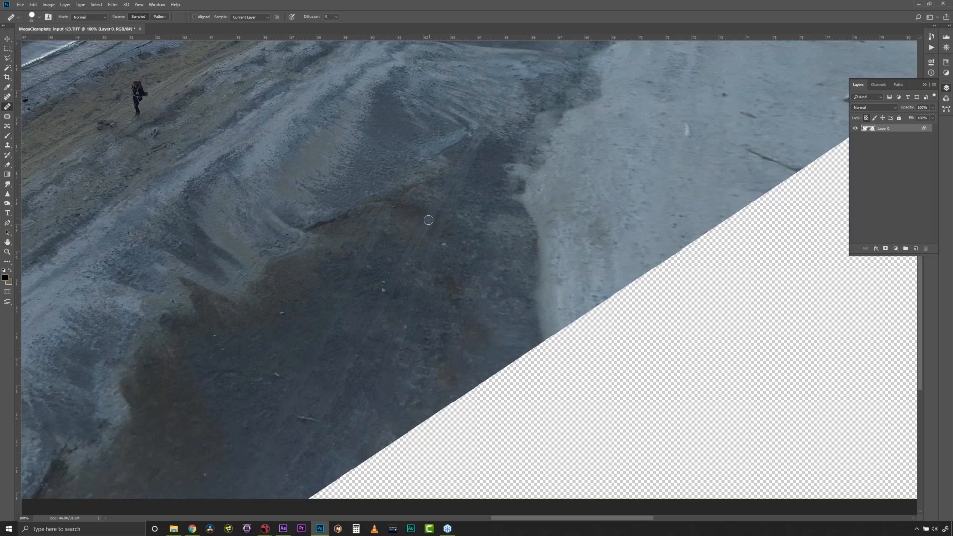
pyautogui.keyDown('alt'); pyautogui.click(480, 217); pyautogui.keyUp('alt')
pyautogui.moveTo(468, 153)
pyautogui.mouseDown()
pyautogui.moveTo(475, 180)
pyautogui.moveTo(444, 189)
pyautogui.moveTo(457, 170)
pyautogui.moveTo(442, 187)
pyautogui.moveTo(444, 211)
pyautogui.moveTo(421, 232)
pyautogui.moveTo(429, 242)
pyautogui.moveTo(415, 246)
pyautogui.moveTo(411, 256)
pyautogui.moveTo(430, 265)
pyautogui.moveTo(402, 282)
pyautogui.mouseUp()
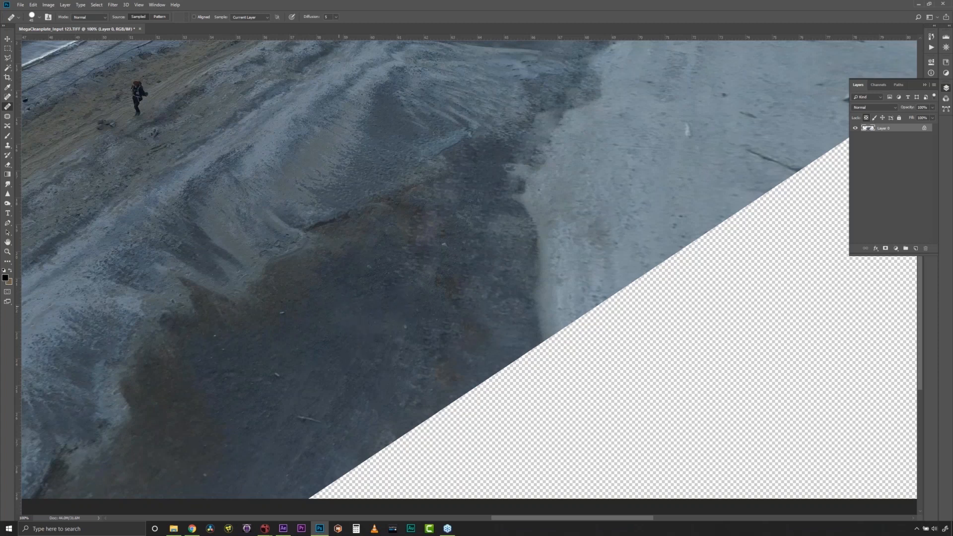
pyautogui.moveTo(374, 385)
pyautogui.mouseDown()
pyautogui.moveTo(335, 389)
pyautogui.moveTo(290, 473)
pyautogui.moveTo(256, 458)
pyautogui.moveTo(264, 421)
pyautogui.moveTo(314, 360)
pyautogui.moveTo(362, 362)
pyautogui.mouseUp()
# - View the whole retouched plate, save MegaCleanplate_Input 123.TIFF and switch back to Mocha Pro
pyautogui.click(8, 252)
pyautogui.moveTo(341, 220); pyautogui.dragTo(515, 228)
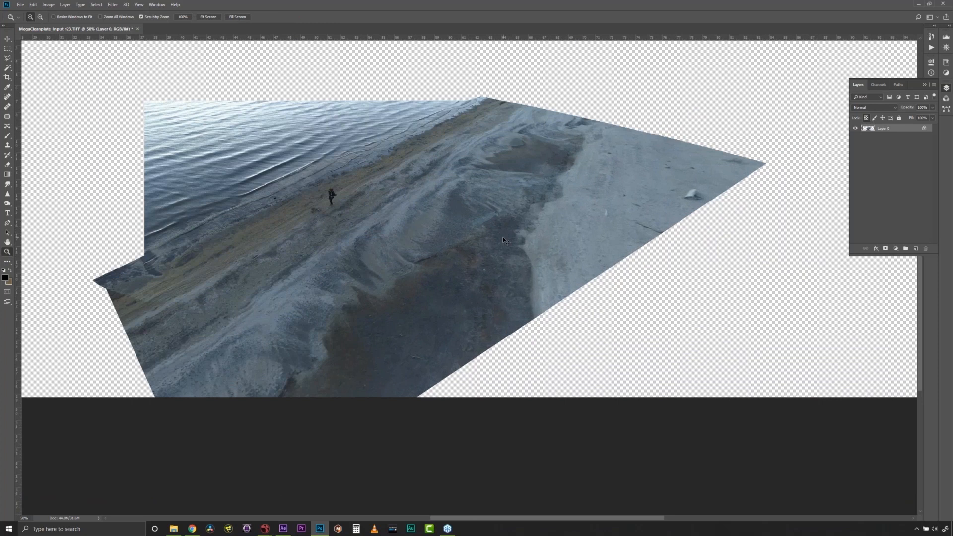
pyautogui.click(21, 5)
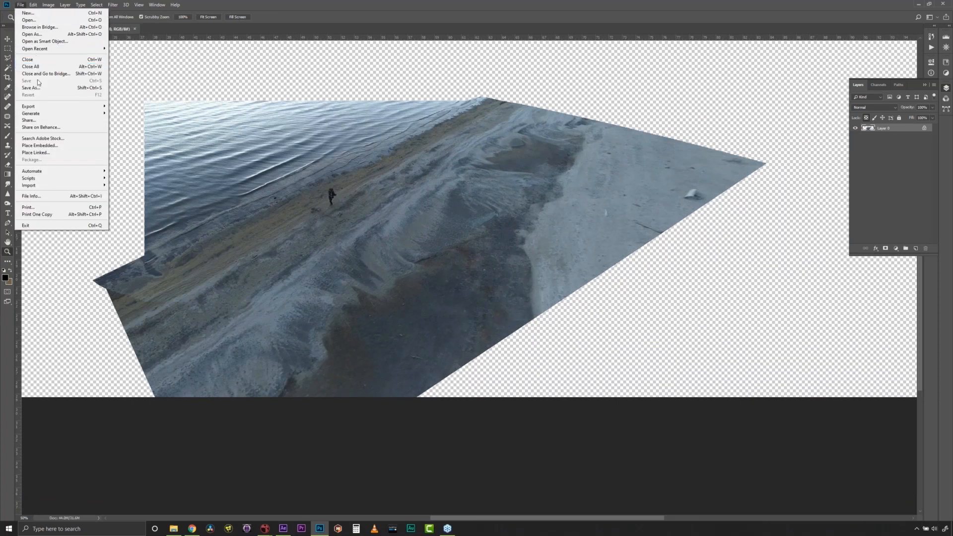
pyautogui.press('Escape')
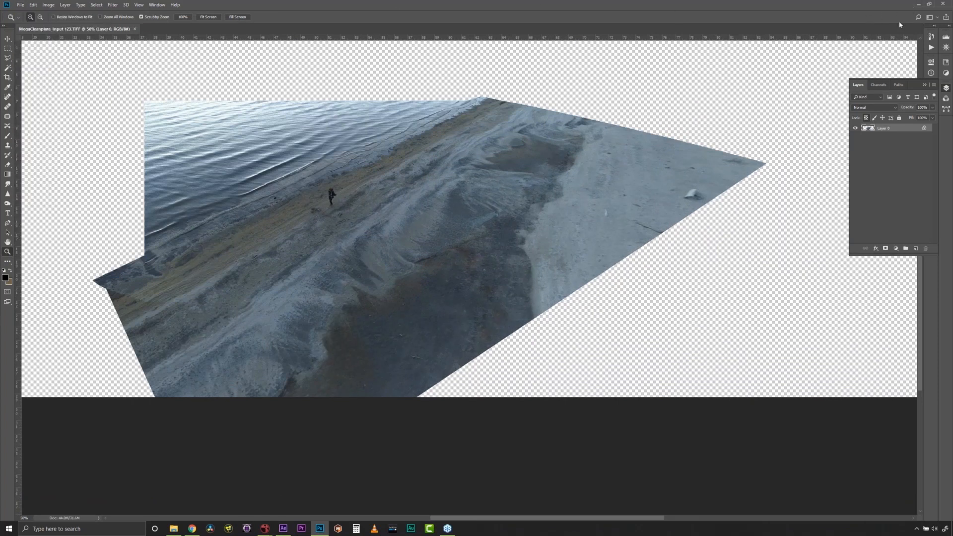
pyautogui.click(919, 4)
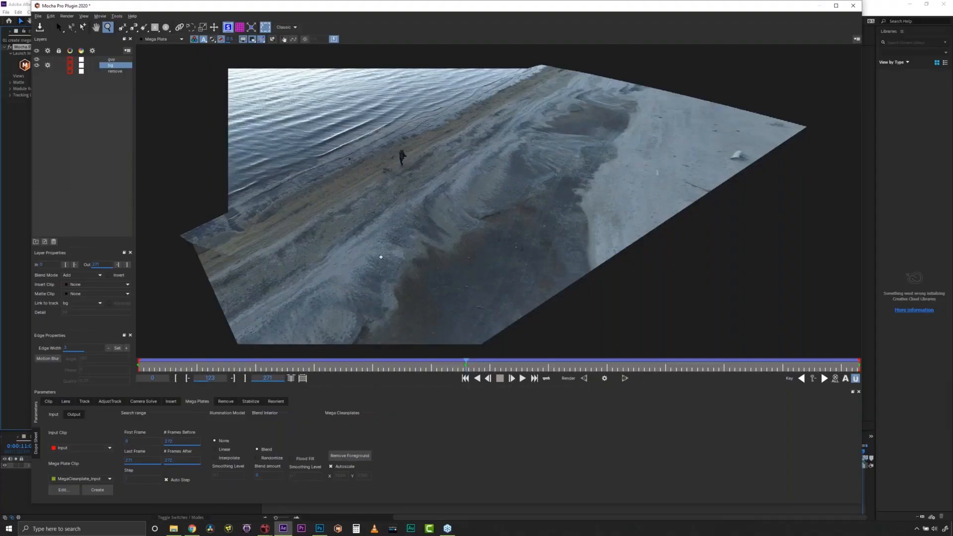
# - Open the Remove module and place the remove layer above the bg layer
pyautogui.click(225, 402)
pyautogui.moveTo(115, 65); pyautogui.dragTo(118, 70)
pyautogui.click(115, 65)
# - Switch the viewer to the selected layer's footage and select the remove layer's spline
pyautogui.press('s')
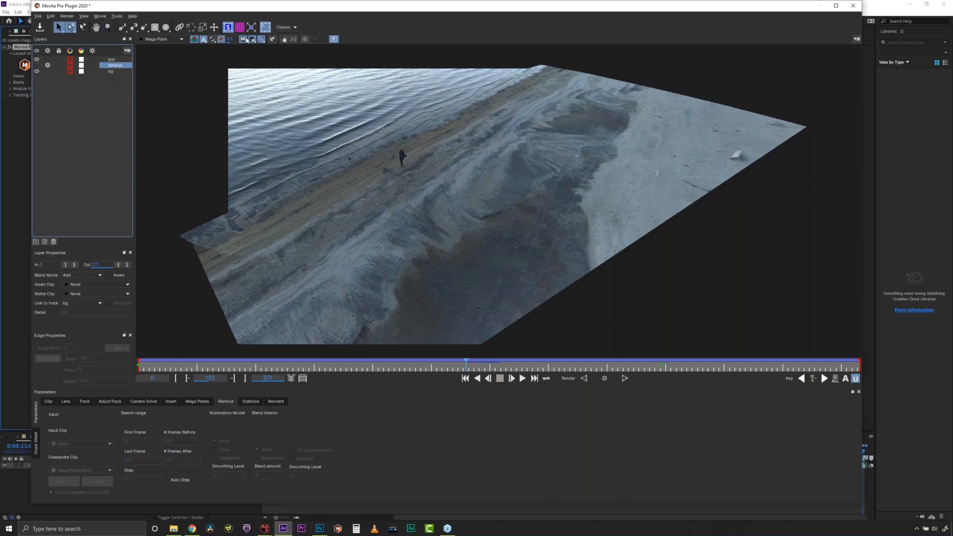
pyautogui.click(36, 66)
pyautogui.click(173, 42)
pyautogui.click(156, 49)
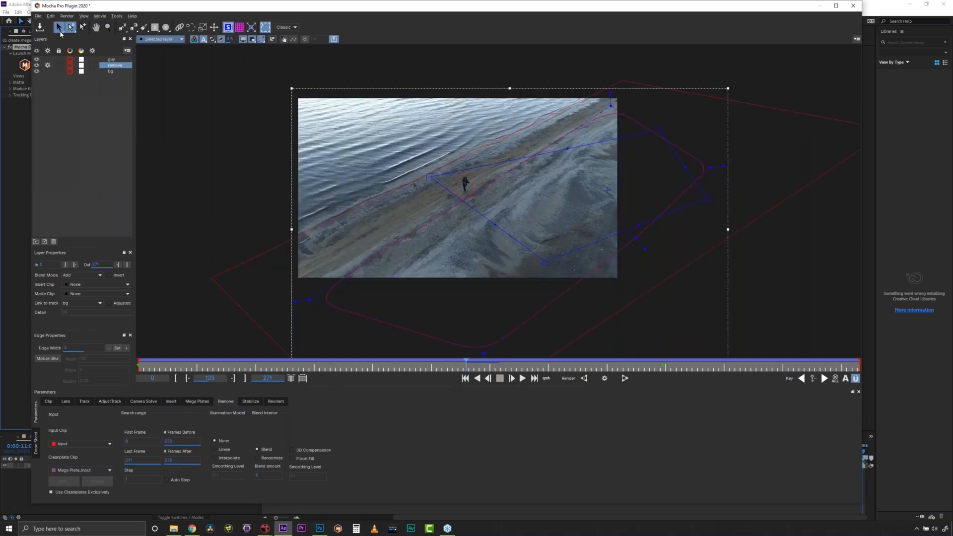
pyautogui.click(324, 305)
pyautogui.click(331, 304)
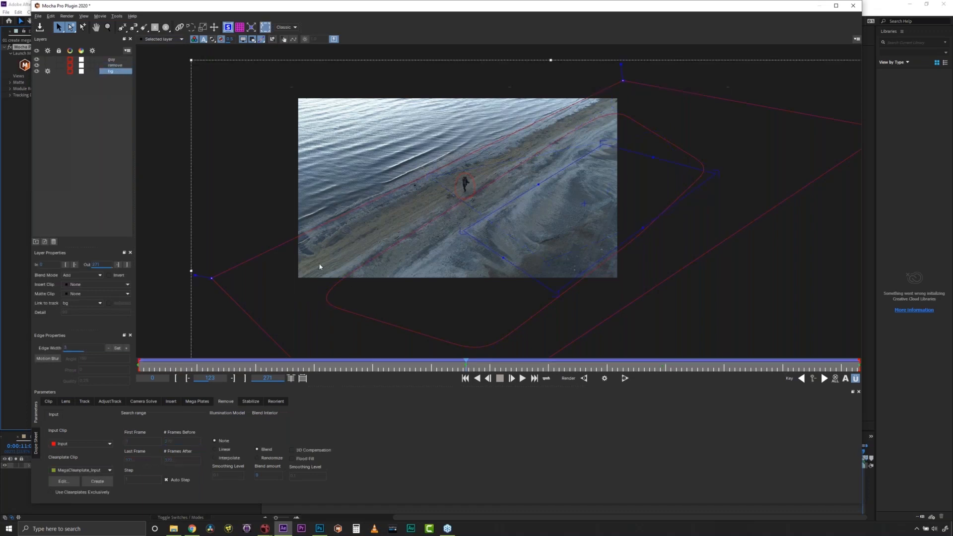
pyautogui.click(330, 292)
pyautogui.click(330, 297)
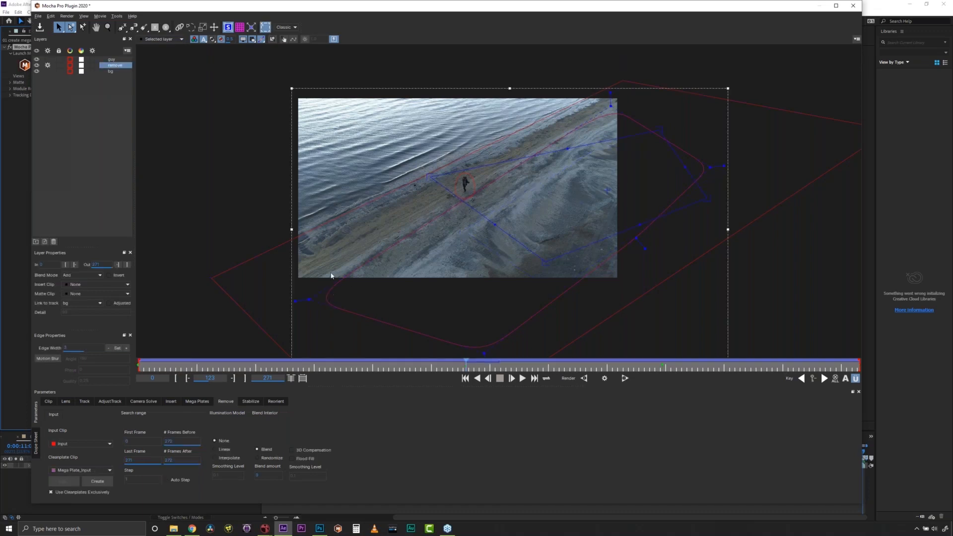
# - Scrub the shot to about frame 172 and reshape the remove layer's planar surface onto the sandy ground
pyautogui.click(154, 365)
pyautogui.moveTo(134, 364); pyautogui.dragTo(562, 158)
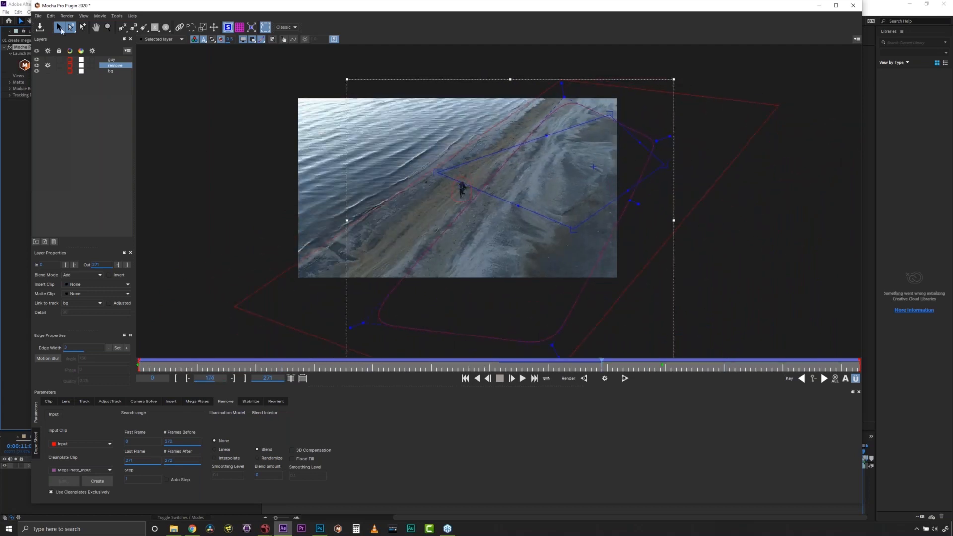
pyautogui.moveTo(437, 171); pyautogui.dragTo(491, 199)
pyautogui.moveTo(612, 115); pyautogui.dragTo(560, 119)
pyautogui.moveTo(657, 166); pyautogui.dragTo(615, 137)
pyautogui.moveTo(569, 225); pyautogui.dragTo(579, 216)
pyautogui.moveTo(617, 135); pyautogui.dragTo(619, 129)
# - Pull the remove layer's spline points outward so it covers the ground beyond the frame through the last frames
pyautogui.moveTo(657, 141); pyautogui.dragTo(695, 85)
pyautogui.moveTo(630, 200); pyautogui.dragTo(668, 246)
pyautogui.moveTo(569, 98); pyautogui.dragTo(571, 83)
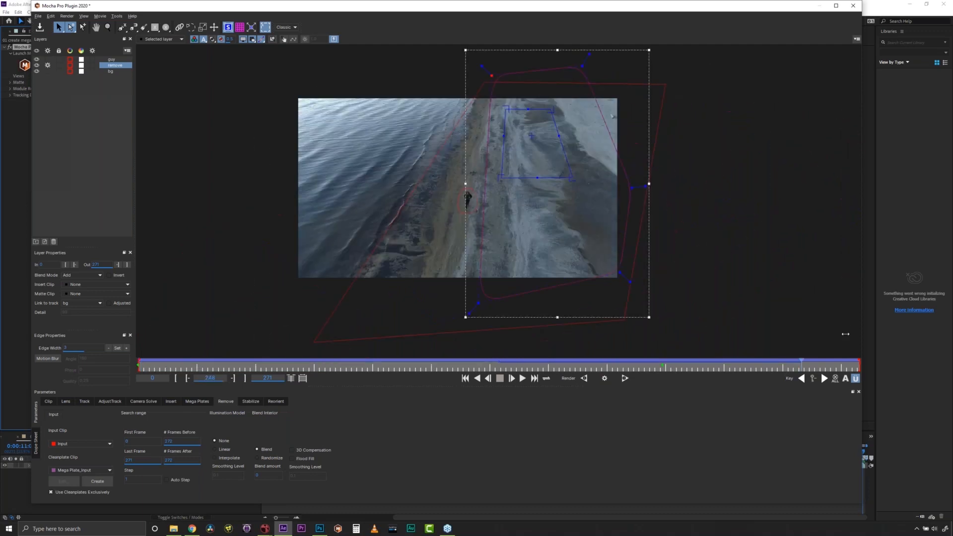
pyautogui.moveTo(611, 175); pyautogui.dragTo(626, 165)
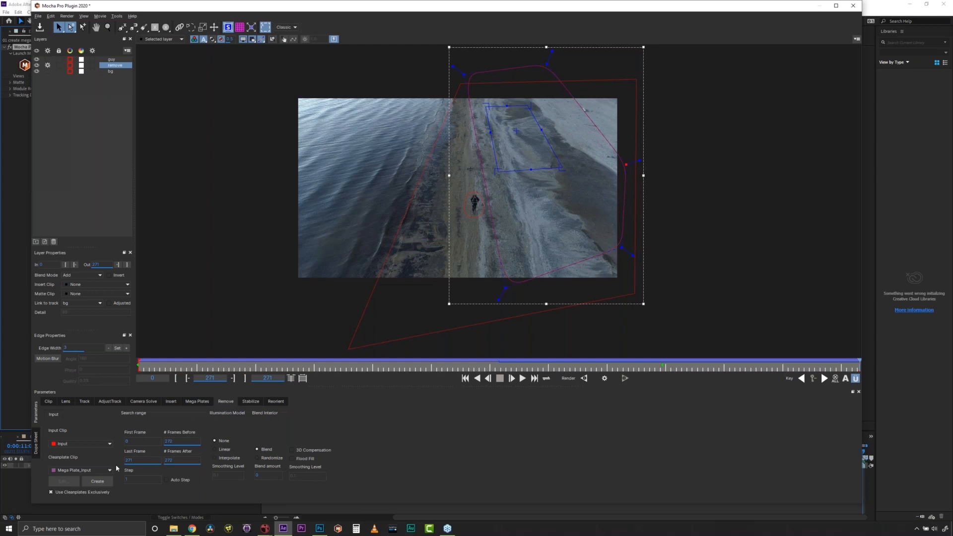
# - Return to frame 0 and import MegaCleanplate_Input 123 from the Desktop as the remove layer's cleanplate clip
pyautogui.moveTo(856, 366); pyautogui.dragTo(136, 366)
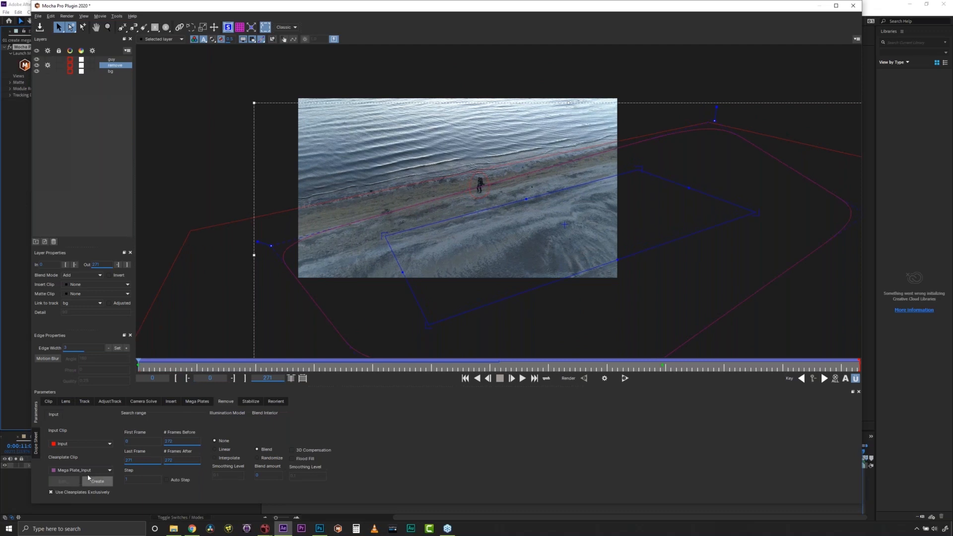
pyautogui.click(83, 472)
pyautogui.click(82, 481)
pyautogui.click(537, 177)
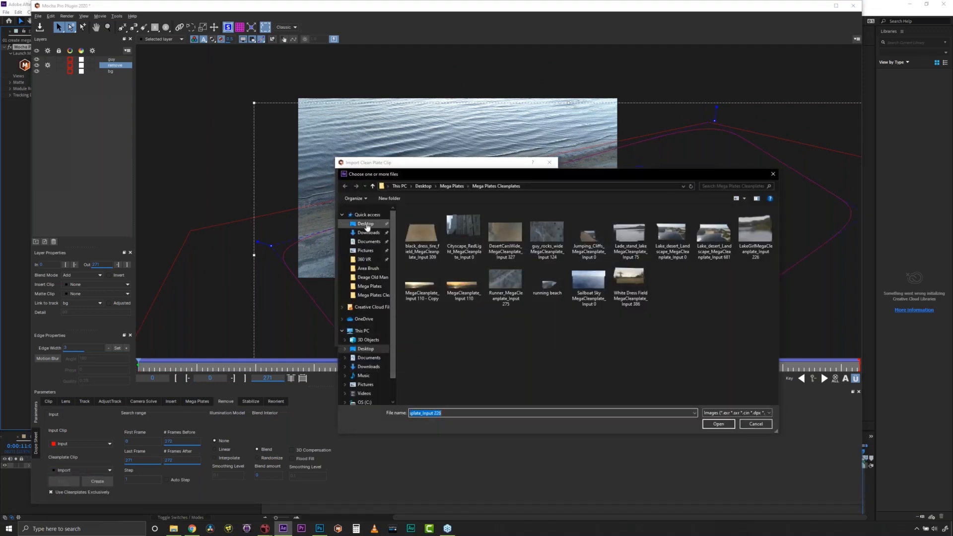
pyautogui.click(366, 225)
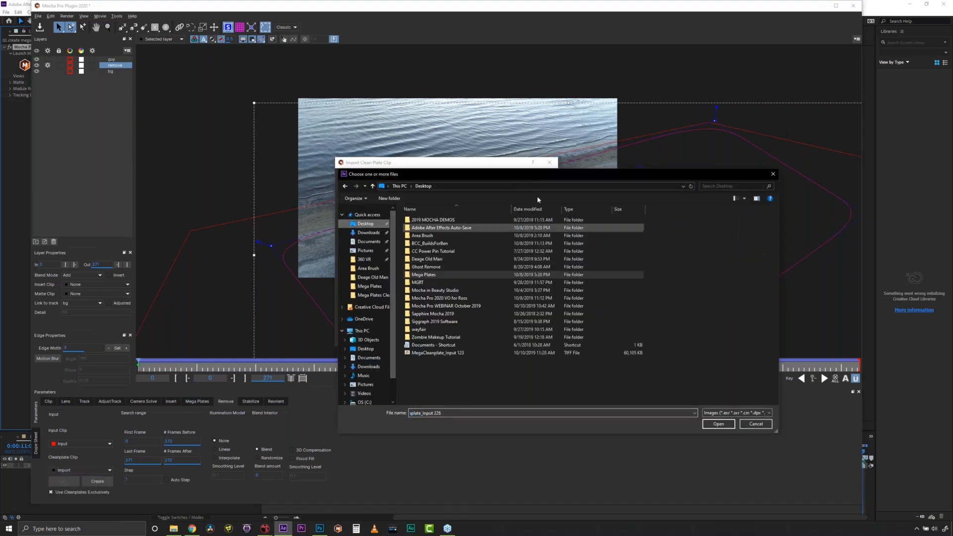
pyautogui.click(427, 356)
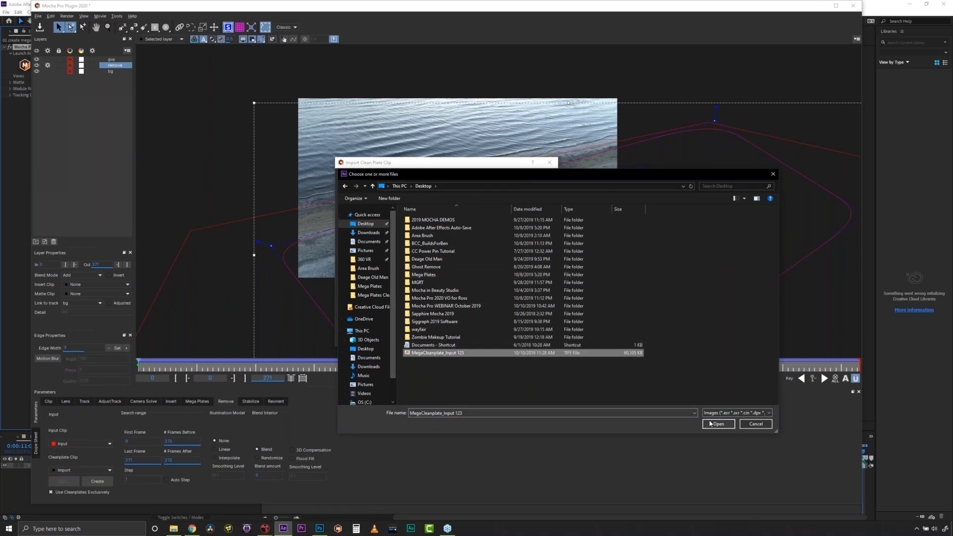
pyautogui.click(710, 423)
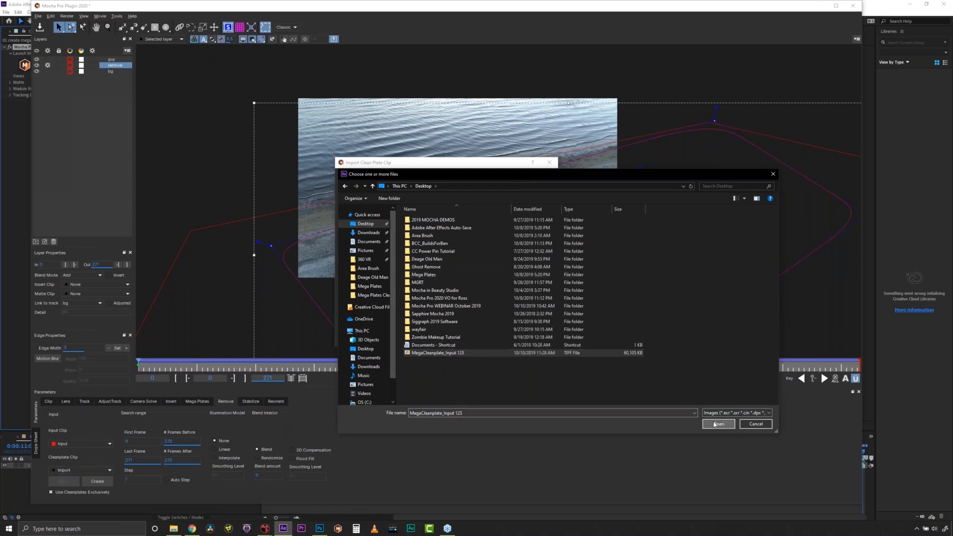
# - Assign the imported plate to frame 123 and accept creating it as a mega clean plate clip
pyautogui.click(462, 189)
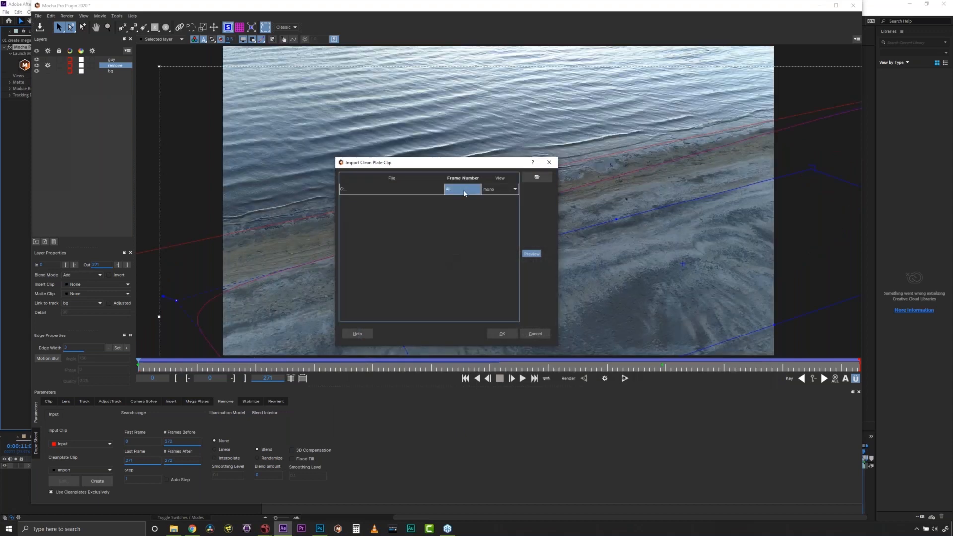
pyautogui.write('123')
pyautogui.press('Return')
pyautogui.click(502, 333)
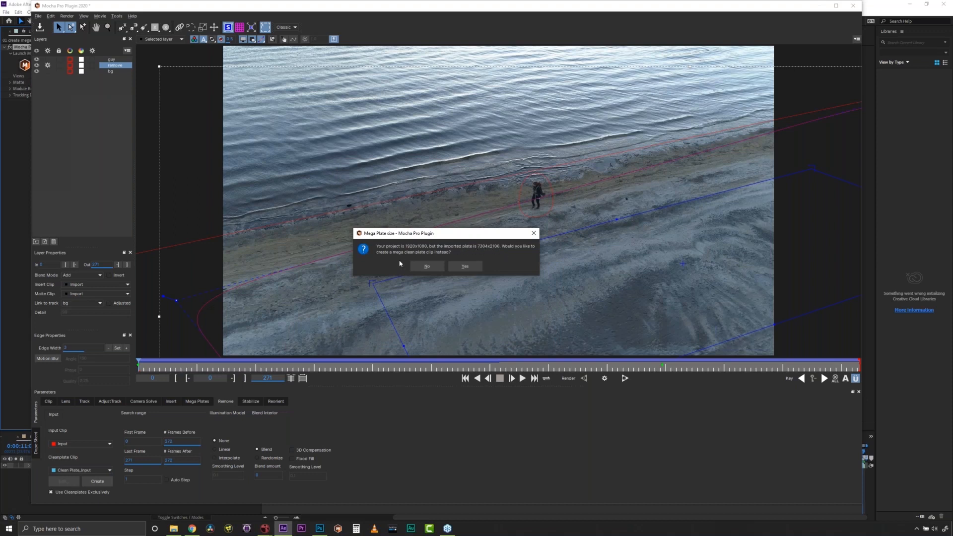
pyautogui.click(467, 267)
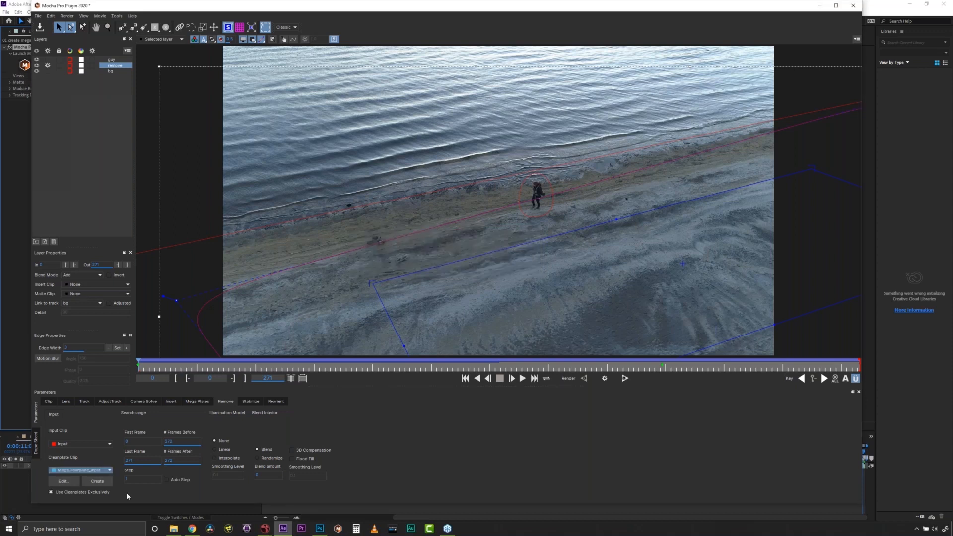
# - Test-render the removal forward over the first few frames, and save and close the Mocha project
pyautogui.click(96, 26)
pyautogui.scroll(-3, 511, 164)
pyautogui.moveTo(550, 191); pyautogui.dragTo(513, 177)
pyautogui.press('z')
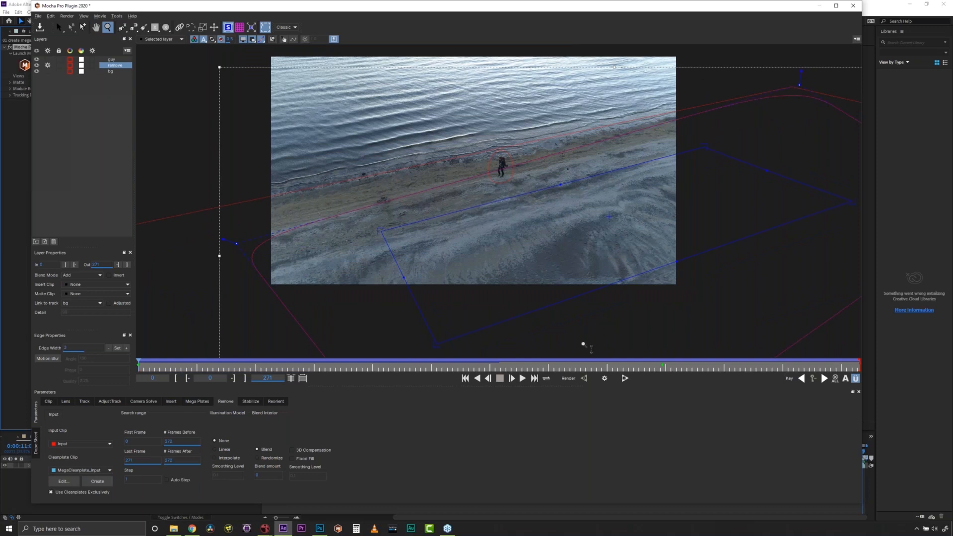
pyautogui.click(625, 379)
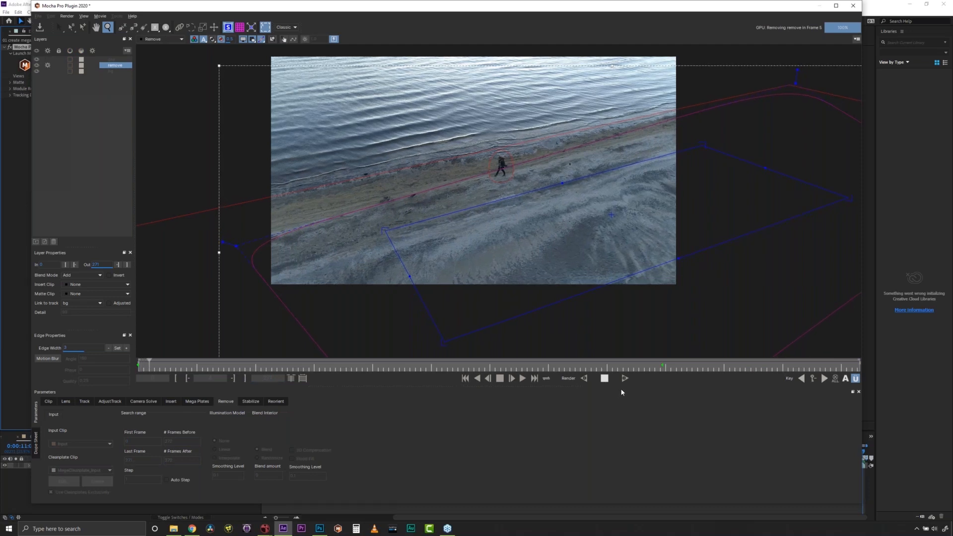
pyautogui.click(604, 378)
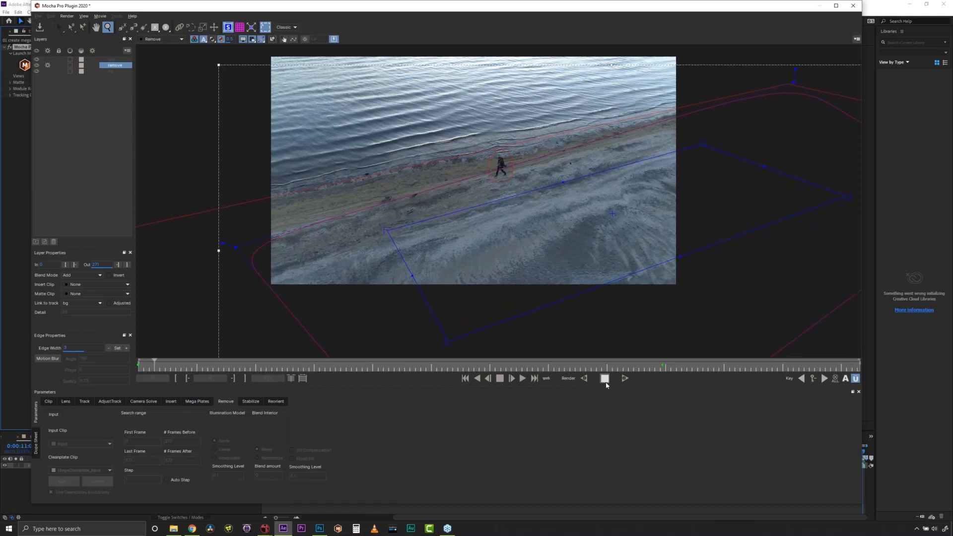
pyautogui.click(40, 26)
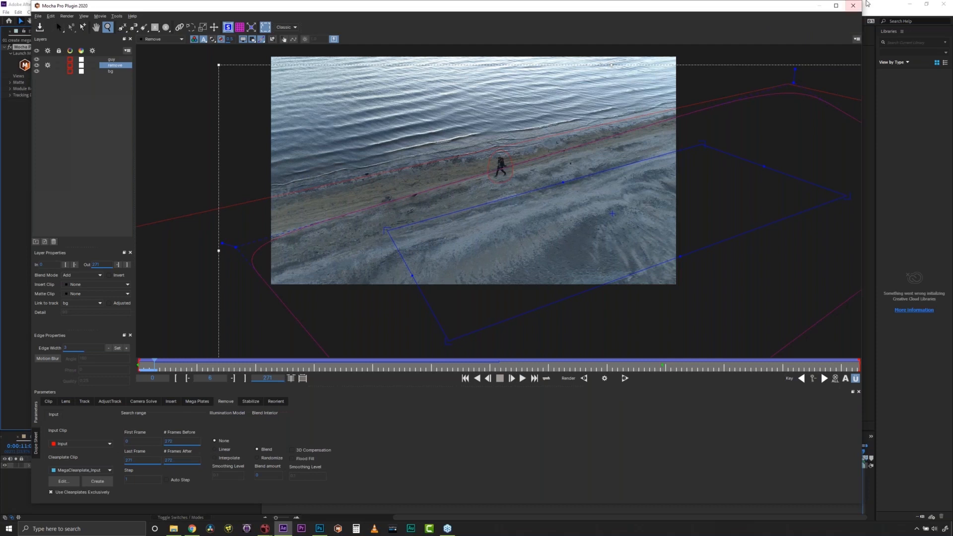
pyautogui.click(853, 6)
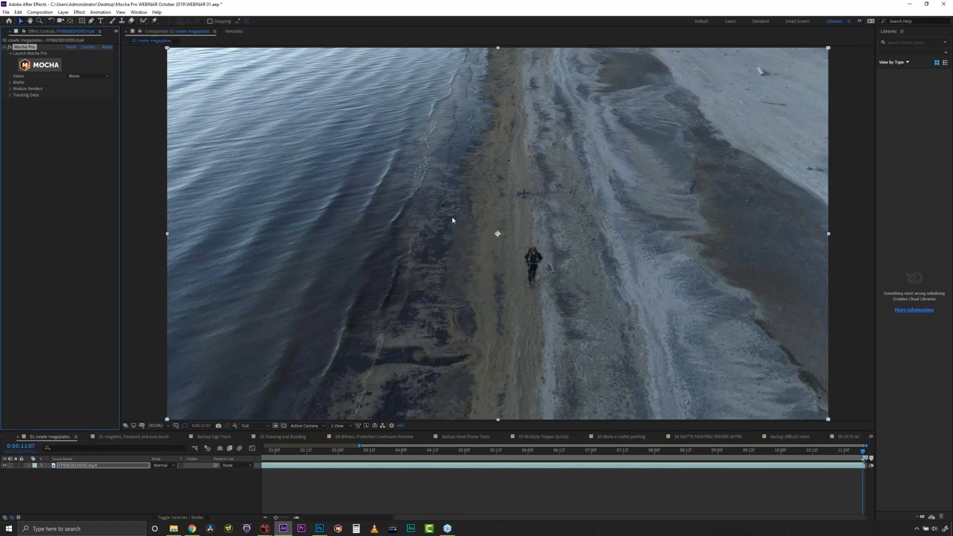
# - Turn on the Mocha Pro effect's module render for the beach clip with the Remove module
pyautogui.click(10, 89)
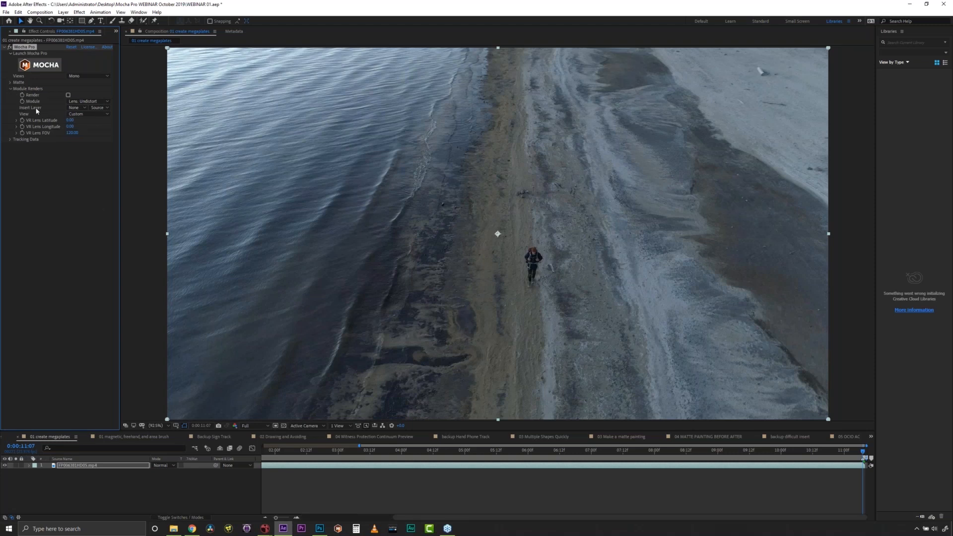
pyautogui.click(68, 95)
pyautogui.click(82, 102)
pyautogui.click(85, 126)
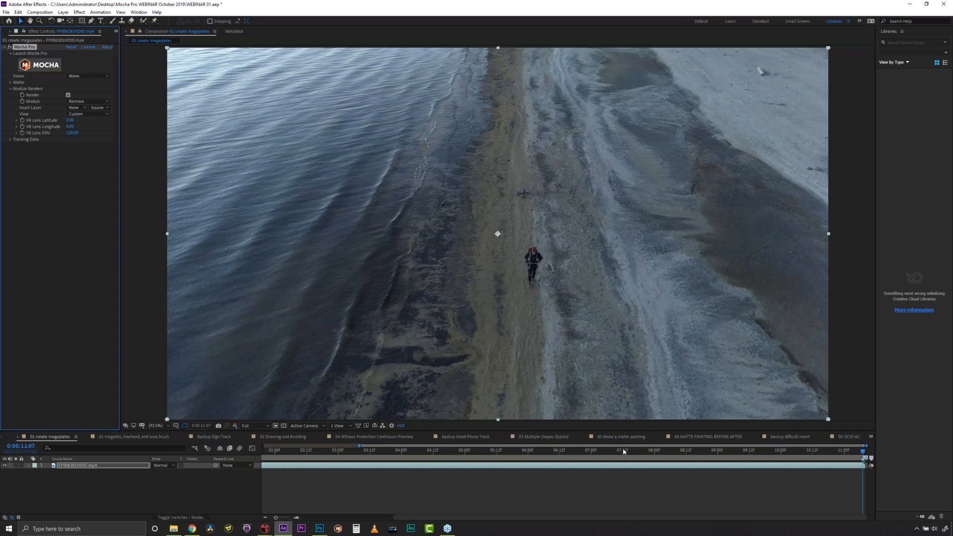
# - Play the beach composition from its first frame to preview the rendered removal
pyautogui.press('Home')
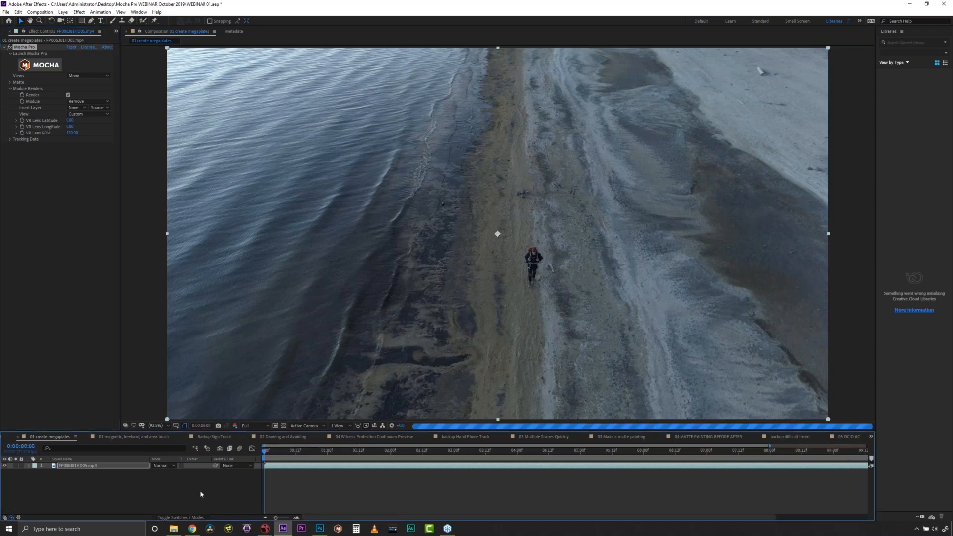
pyautogui.press('space')
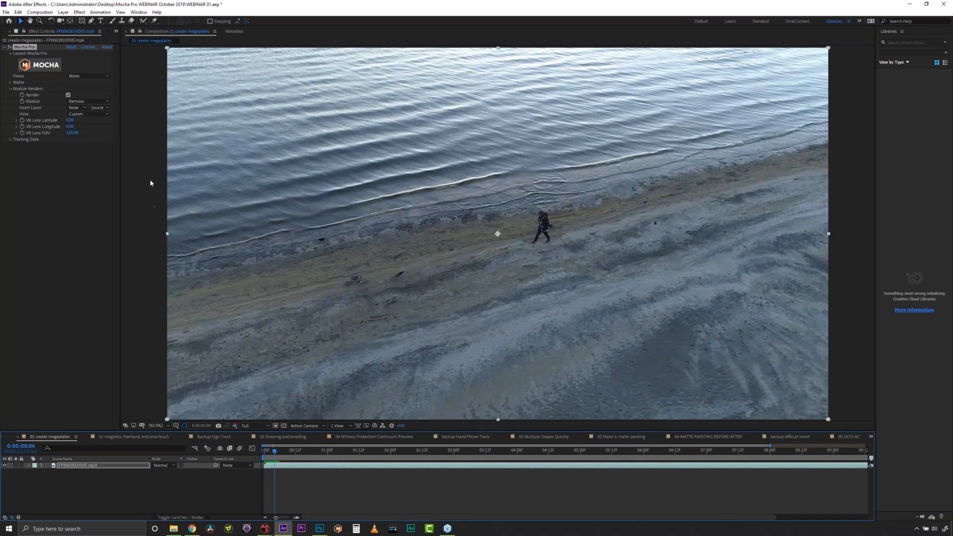
# - Open the composition "02 create megaplate multiple layers & remove" from the project's items
pyautogui.click(116, 32)
pyautogui.click(133, 40)
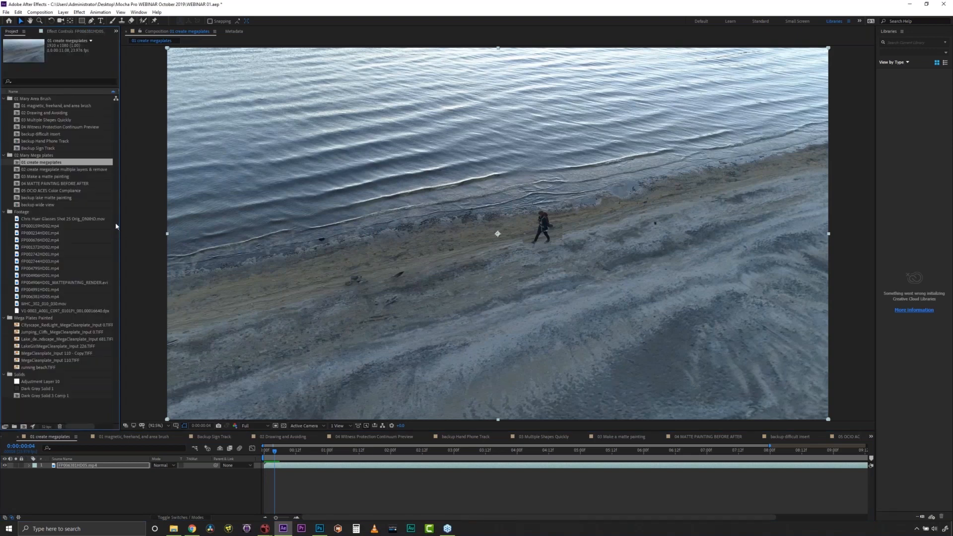
pyautogui.click(40, 170)
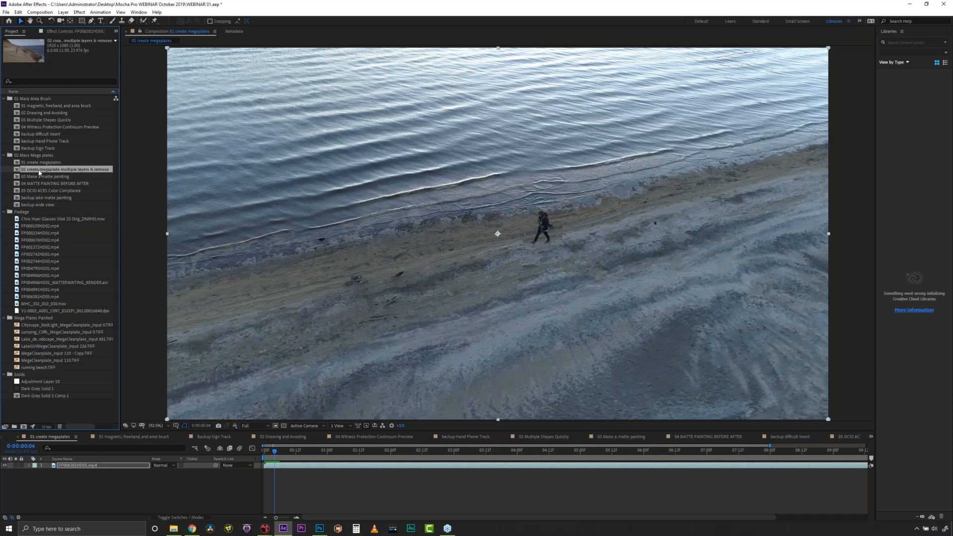
pyautogui.doubleClick(44, 171)
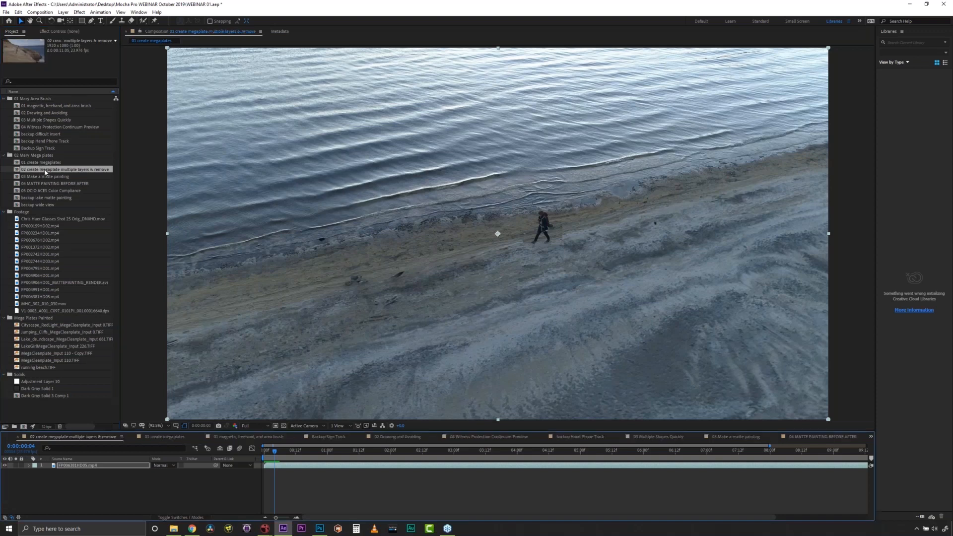
# - Launch Mocha Pro from the effect applied to the cliff clip layer
pyautogui.click(62, 30)
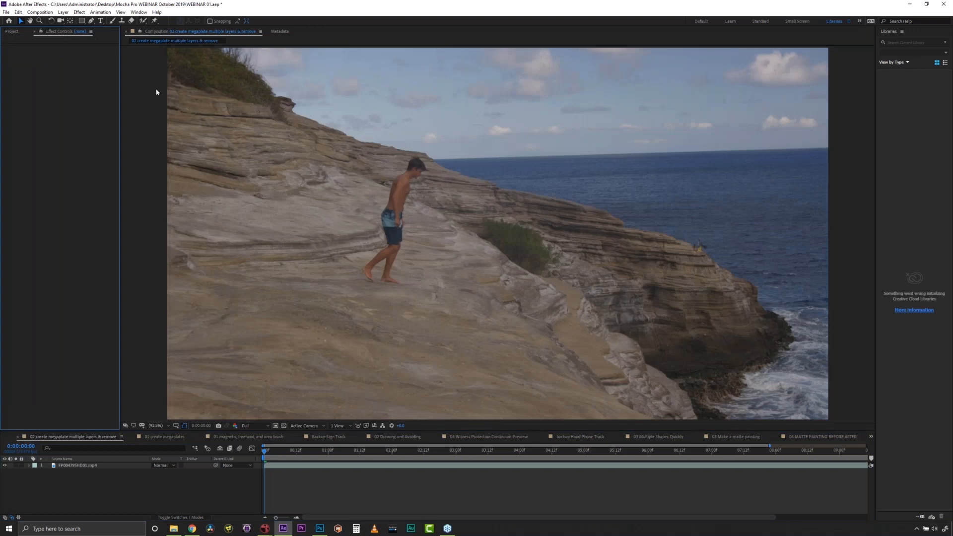
pyautogui.click(120, 466)
pyautogui.click(47, 67)
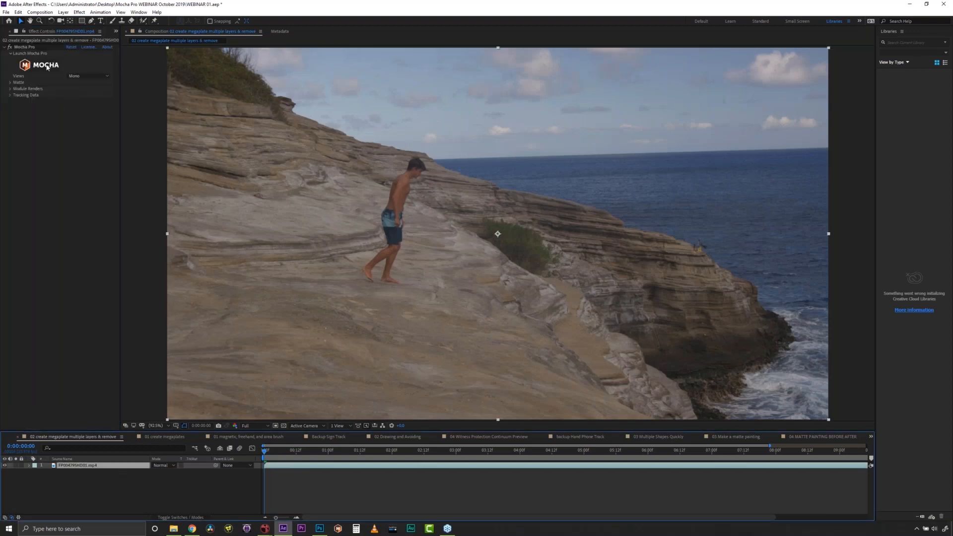
pyautogui.click(46, 67)
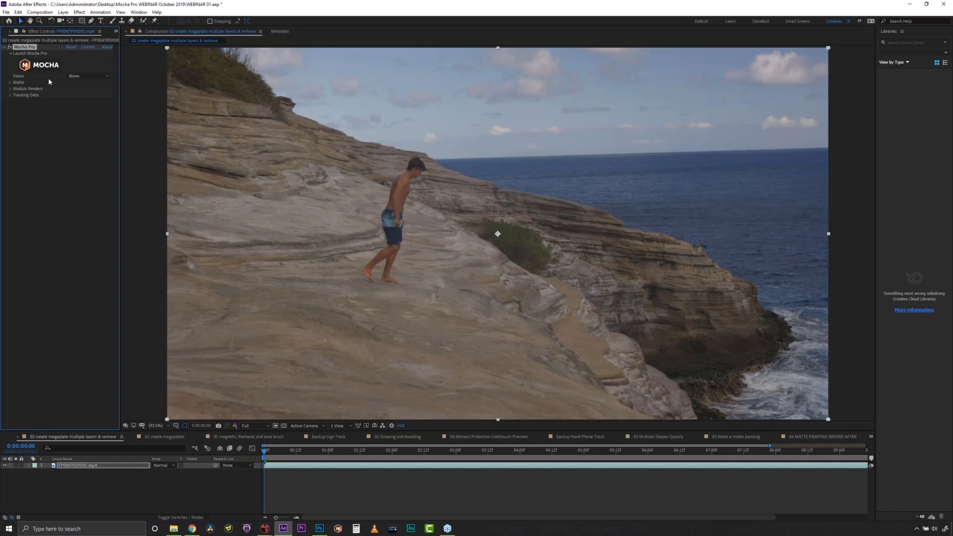
# - Play and scrub through the whole cliff shot to review the runner and the tracked layer shapes
pyautogui.press('z')
pyautogui.scroll(-3, 405, 104)
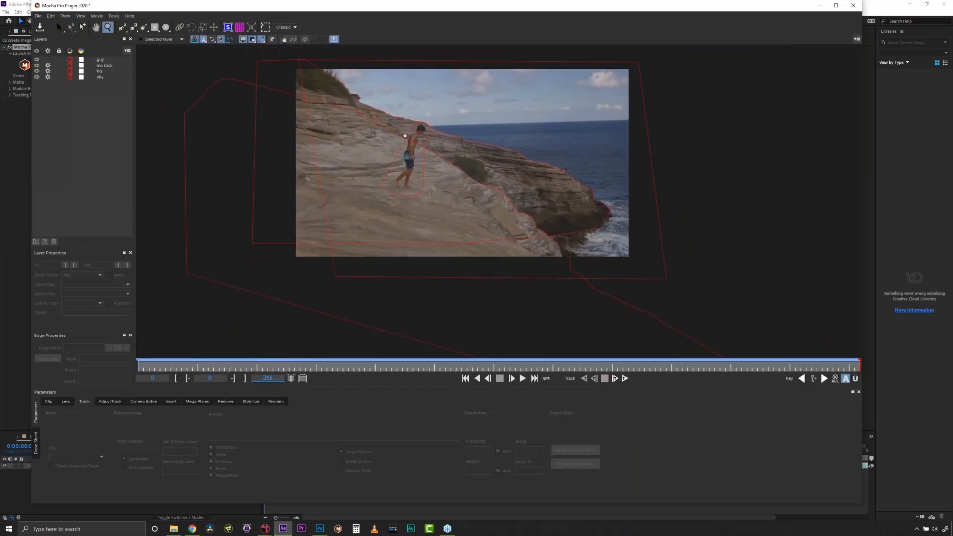
pyautogui.press('space')
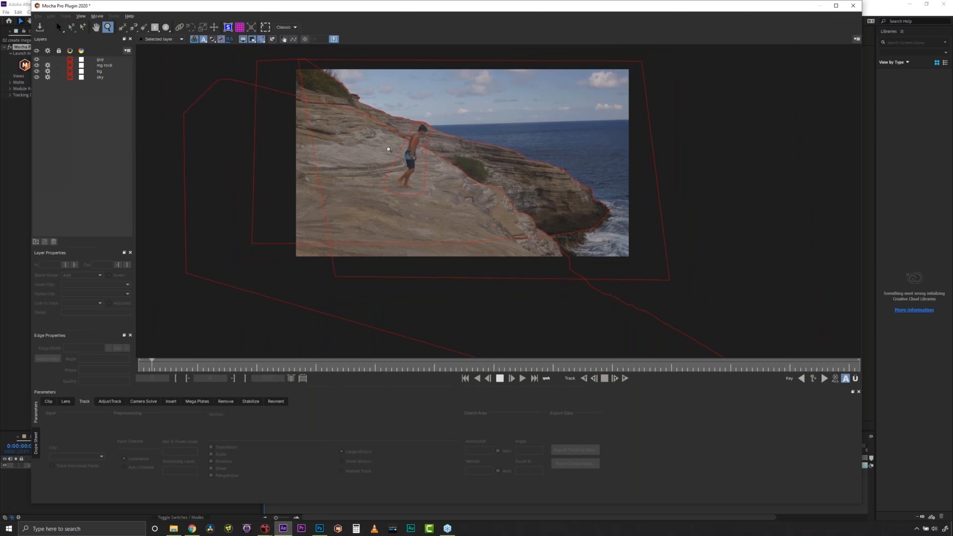
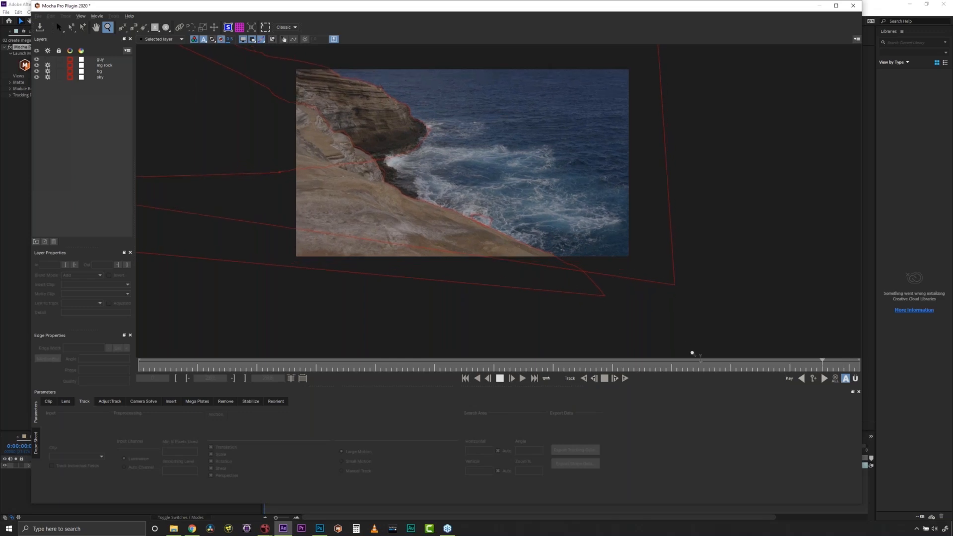
pyautogui.click(500, 378)
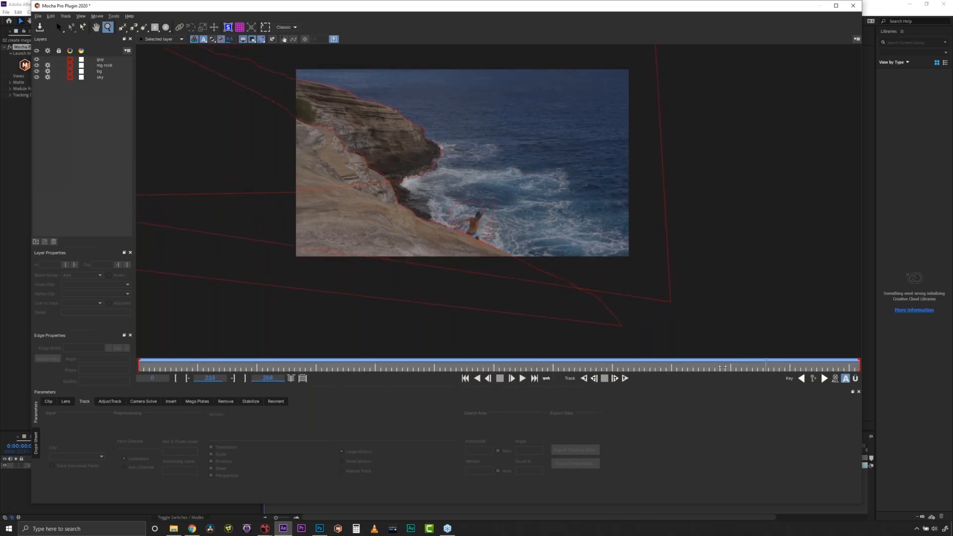
pyautogui.moveTo(766, 364); pyautogui.dragTo(451, 365)
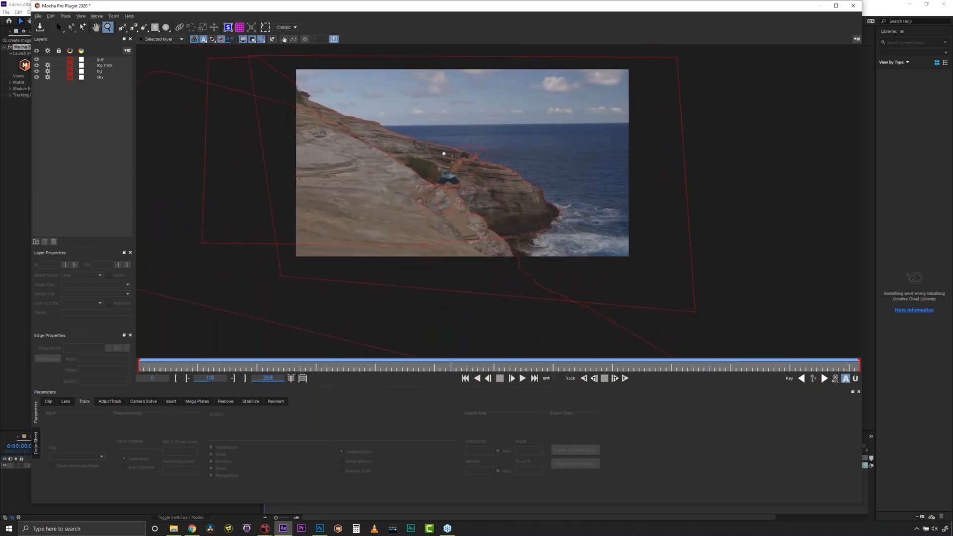
pyautogui.moveTo(486, 368); pyautogui.dragTo(418, 368)
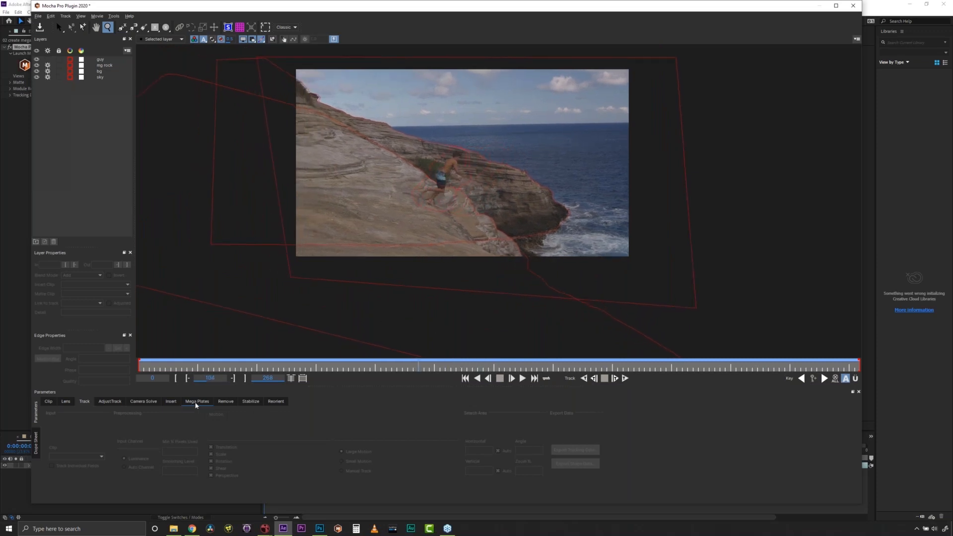
# - Switch to the Mega Plates module, show the mg rock layer's planar surface and enable Auto Step for it
pyautogui.click(196, 401)
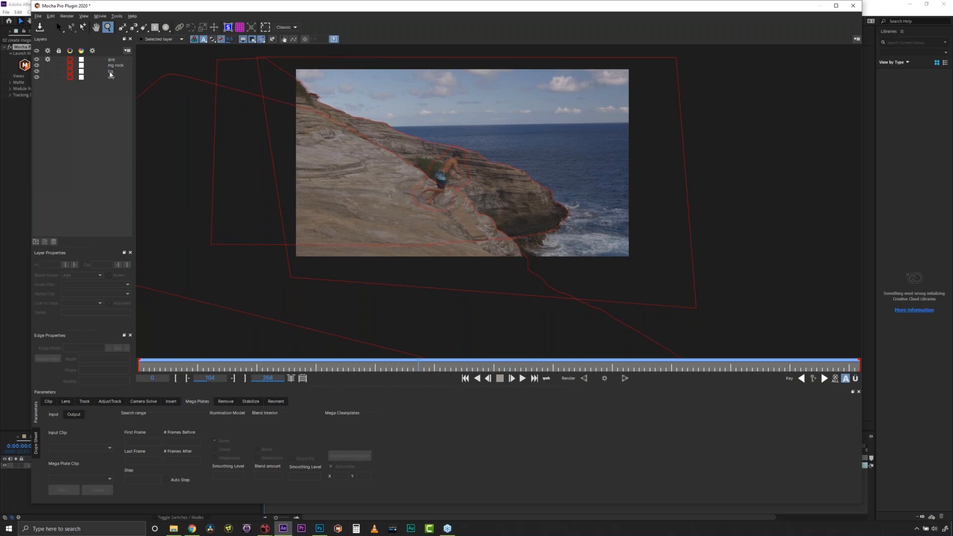
pyautogui.click(113, 66)
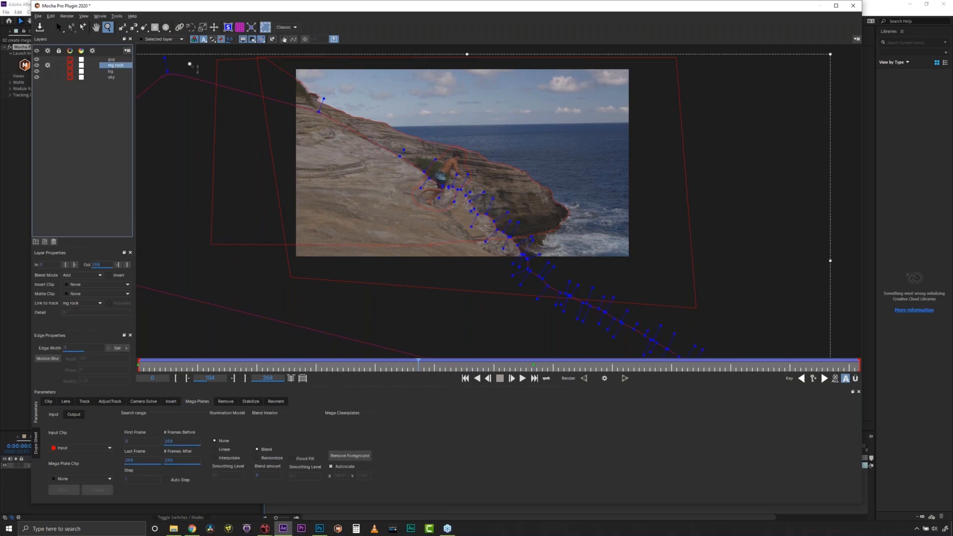
pyautogui.scroll(-2, 431, 178)
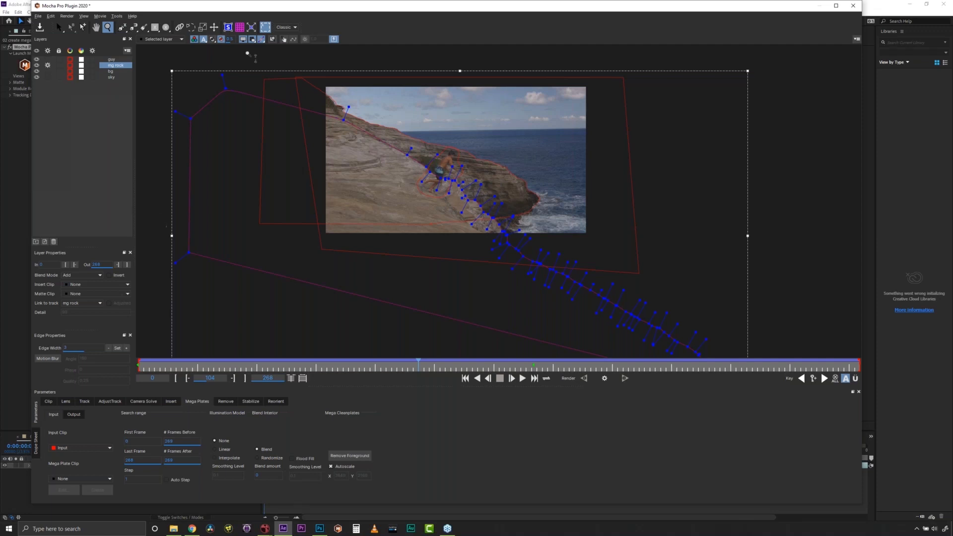
pyautogui.click(243, 40)
pyautogui.moveTo(416, 364); pyautogui.dragTo(364, 343)
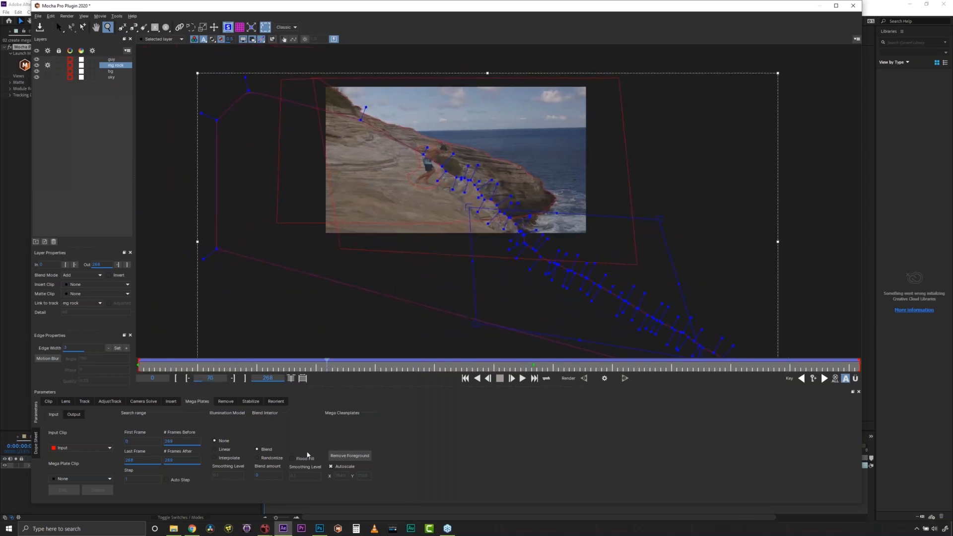
pyautogui.click(166, 480)
# - With Überkey on, pull the mg rock shape's lower corner point outward at the last frame so it covers more rock
pyautogui.click(855, 379)
pyautogui.press('Home')
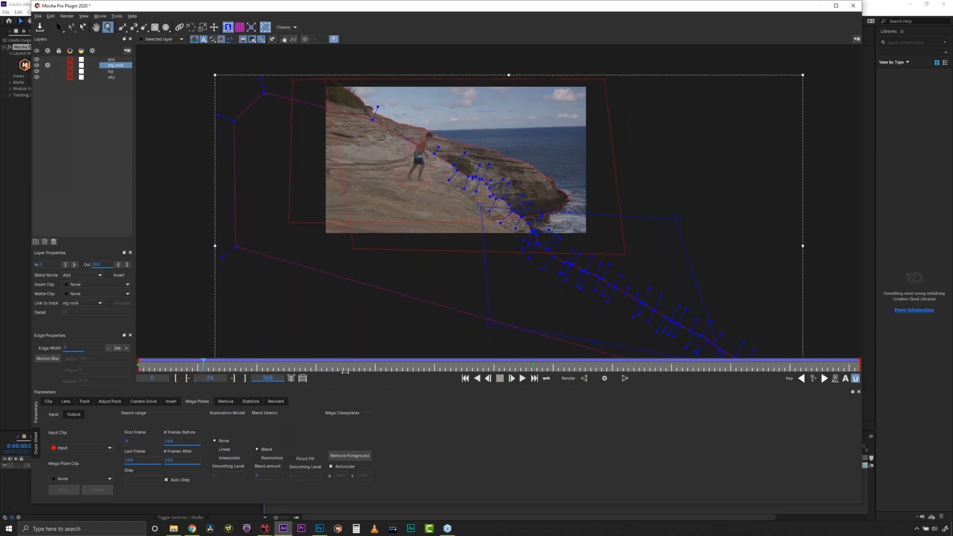
pyautogui.press('l')
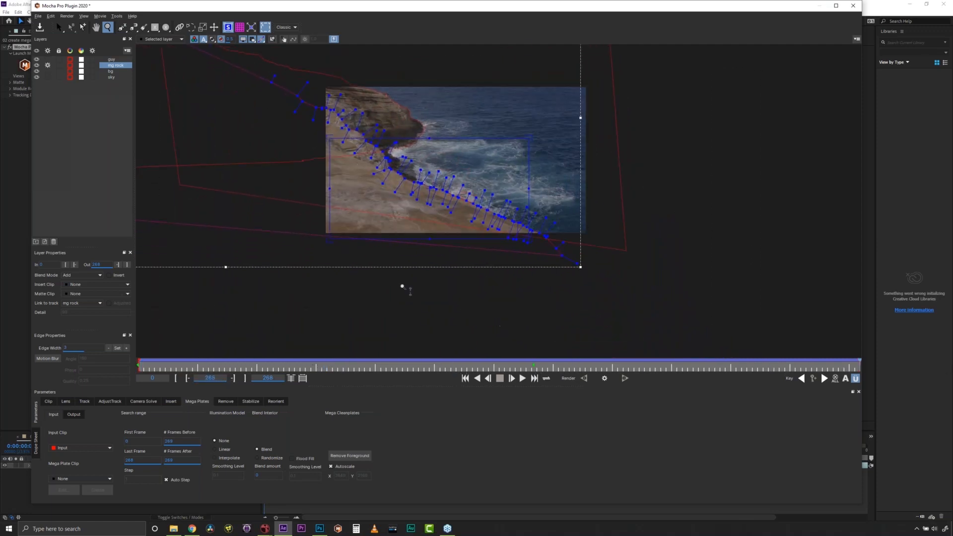
pyautogui.scroll(-4, 352, 219)
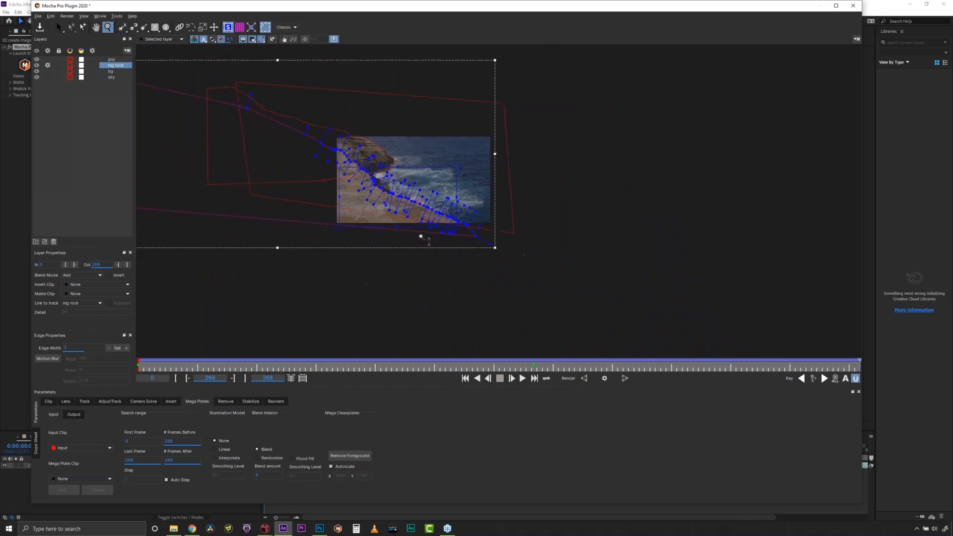
pyautogui.scroll(-1, 354, 233)
pyautogui.press('x')
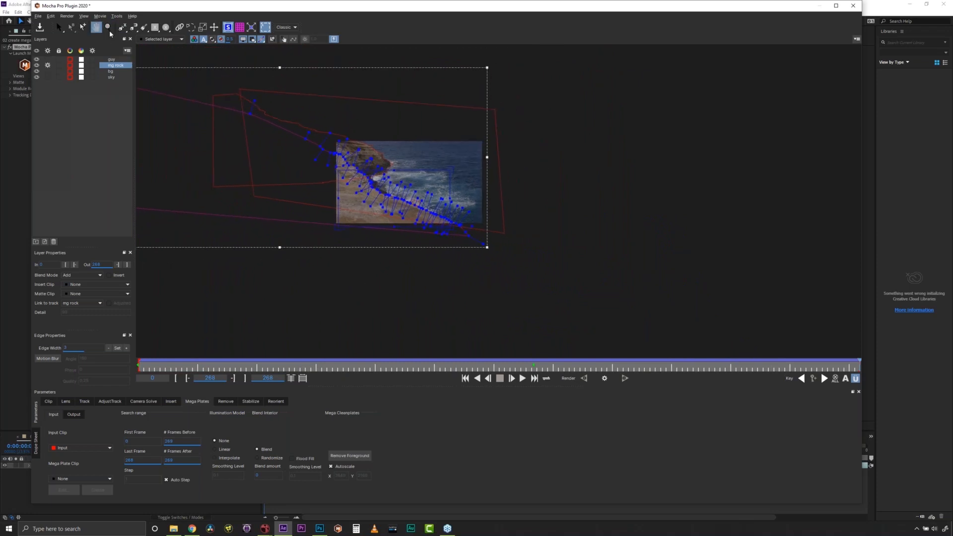
pyautogui.moveTo(294, 170); pyautogui.dragTo(586, 166)
pyautogui.click(58, 27)
pyautogui.moveTo(375, 226); pyautogui.dragTo(425, 289)
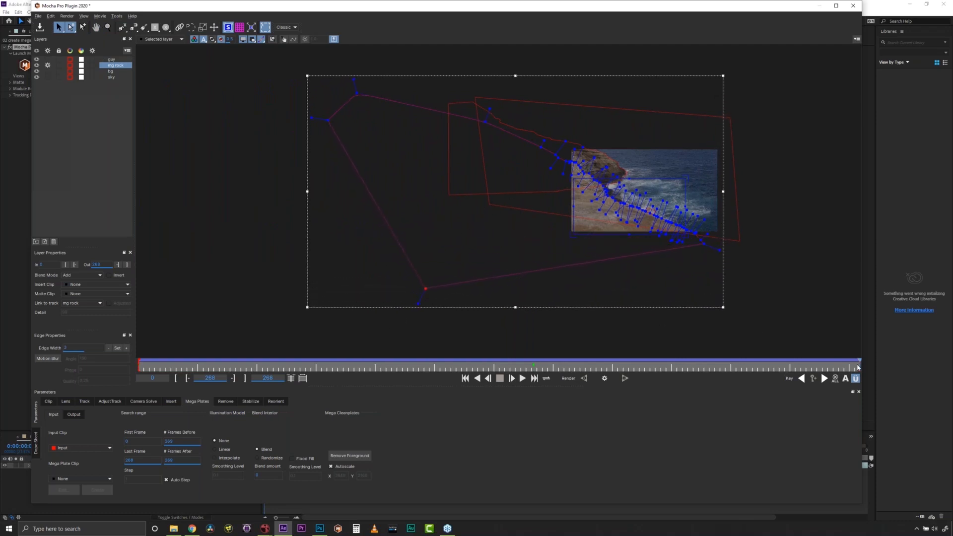
# - Go back to frame 88 and render the mega plate for the mg rock layer
pyautogui.moveTo(855, 369); pyautogui.dragTo(387, 298)
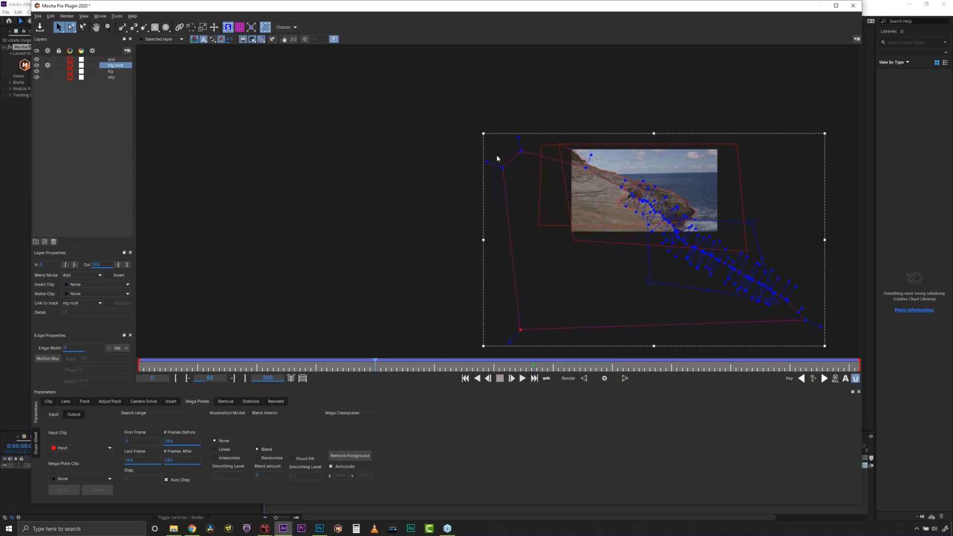
pyautogui.click(108, 27)
pyautogui.click(653, 163)
pyautogui.moveTo(653, 164); pyautogui.dragTo(200, 91)
pyautogui.click(96, 27)
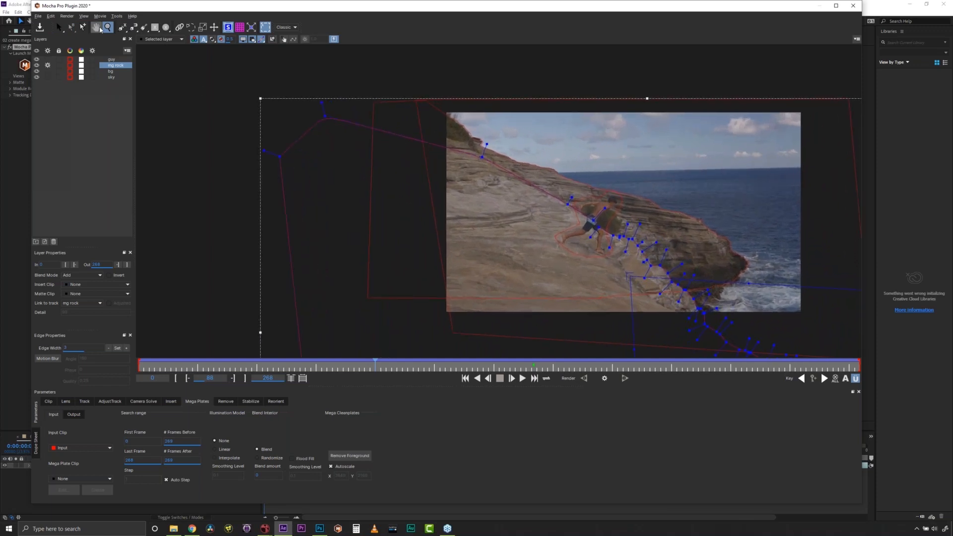
pyautogui.moveTo(603, 180); pyautogui.dragTo(453, 149)
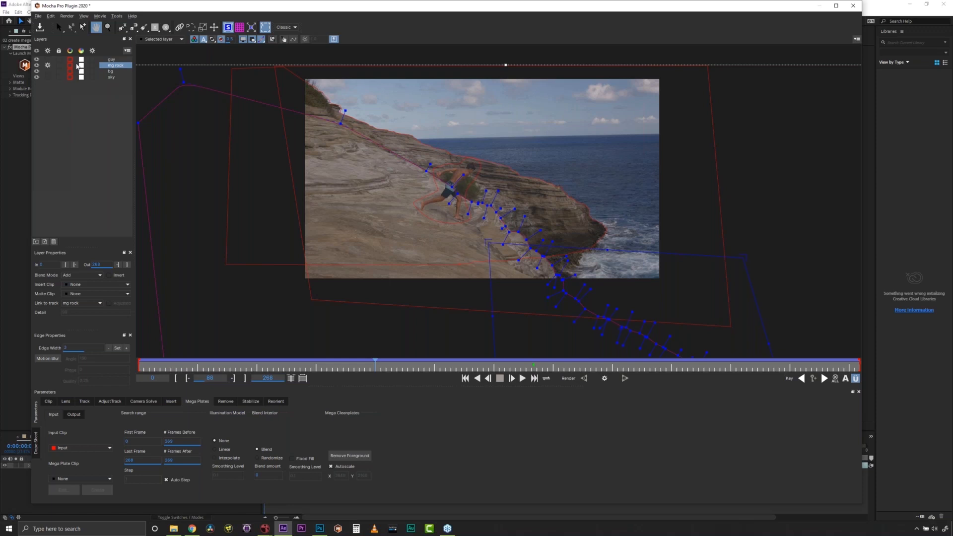
pyautogui.click(60, 29)
pyautogui.click(605, 379)
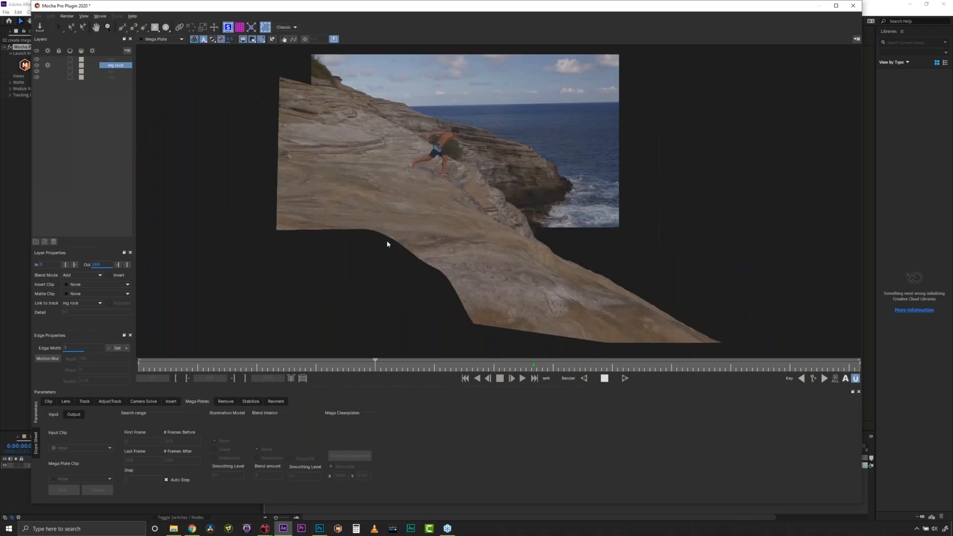
# - Remove the guy layer as foreground to produce a mega cleanplate, and inspect the cliff area up close
pyautogui.click(111, 60)
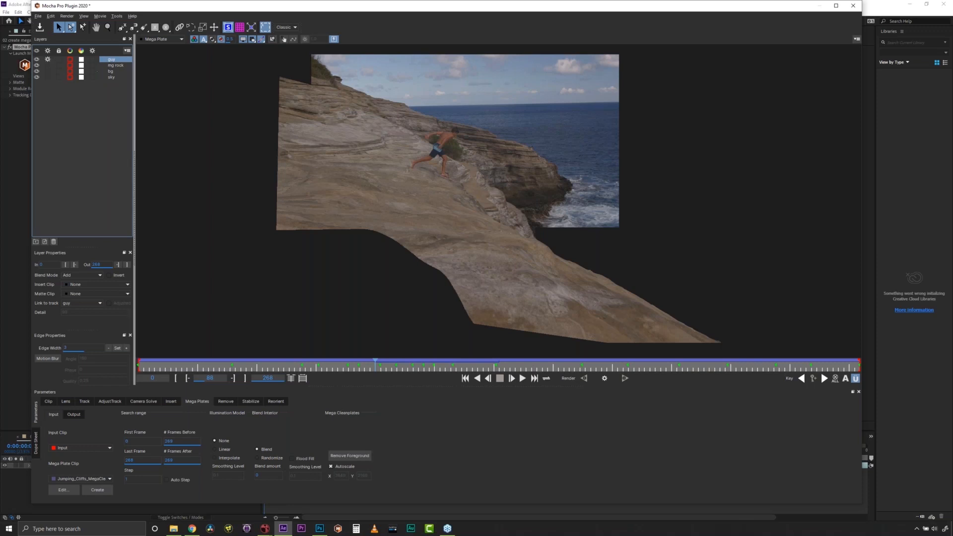
pyautogui.click(359, 457)
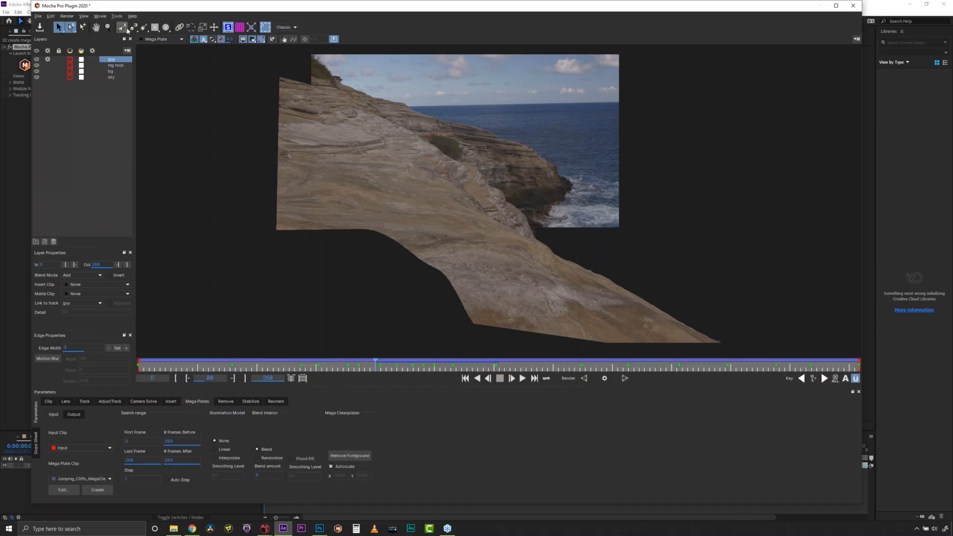
pyautogui.click(107, 27)
pyautogui.click(478, 51)
pyautogui.moveTo(478, 51); pyautogui.dragTo(296, 214)
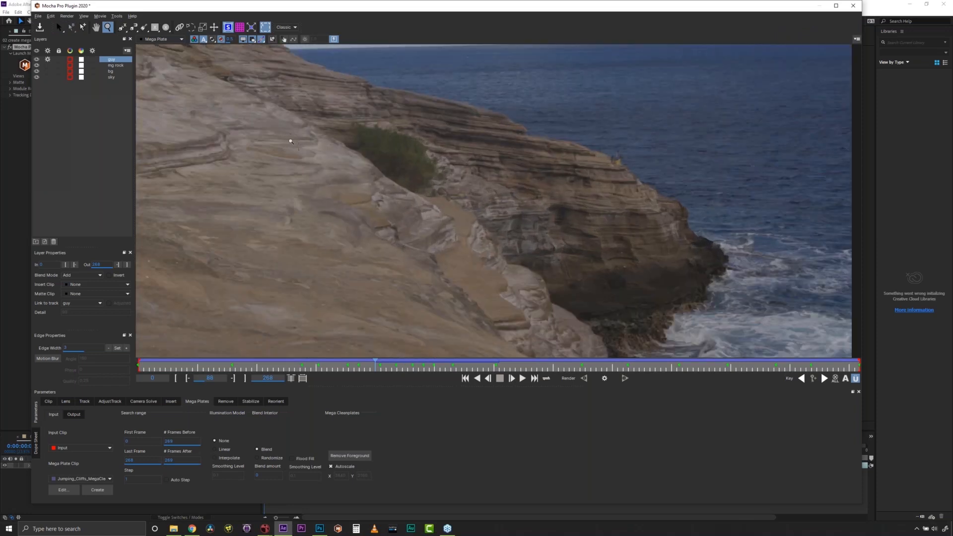
pyautogui.scroll(-3, 425, 159)
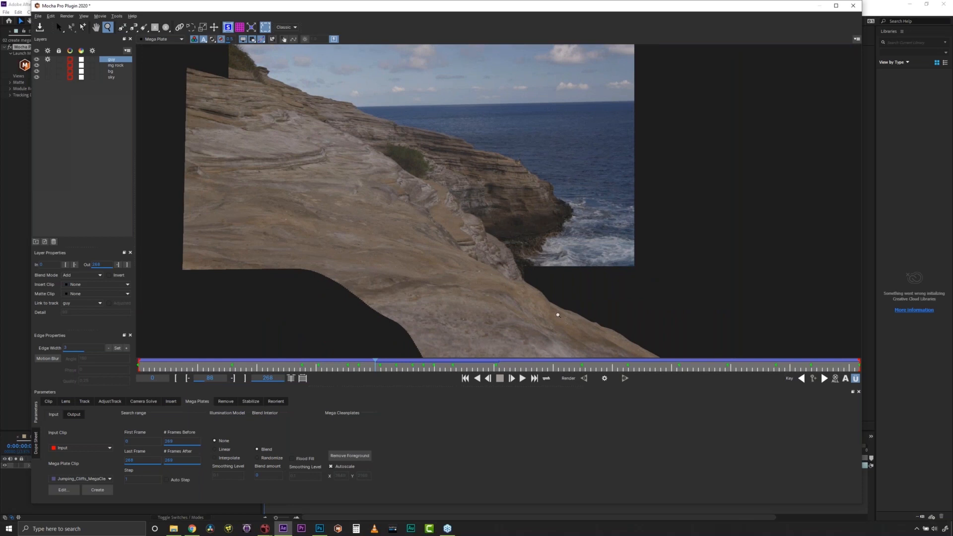
# - Save the Mocha project and close Mocha Pro without exporting the clean plate file
pyautogui.click(40, 27)
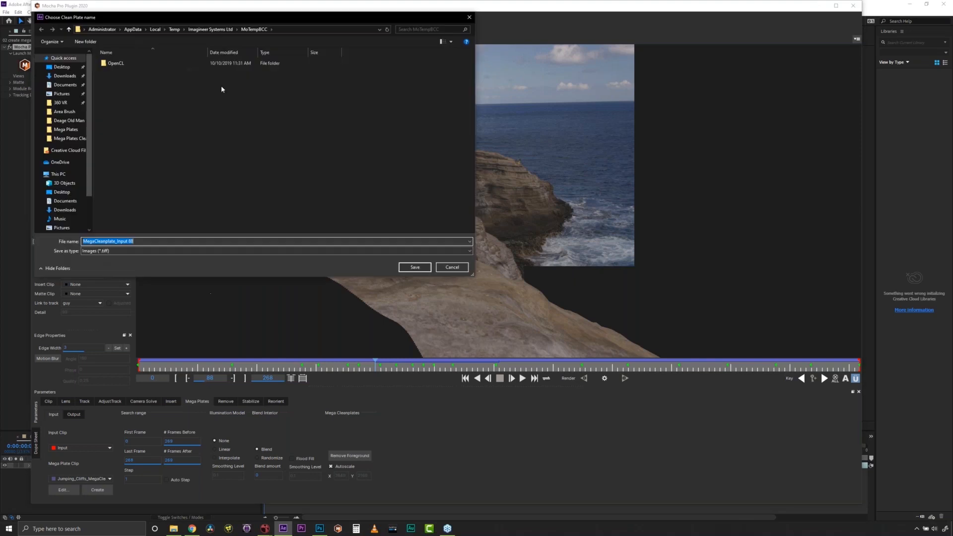
pyautogui.click(453, 268)
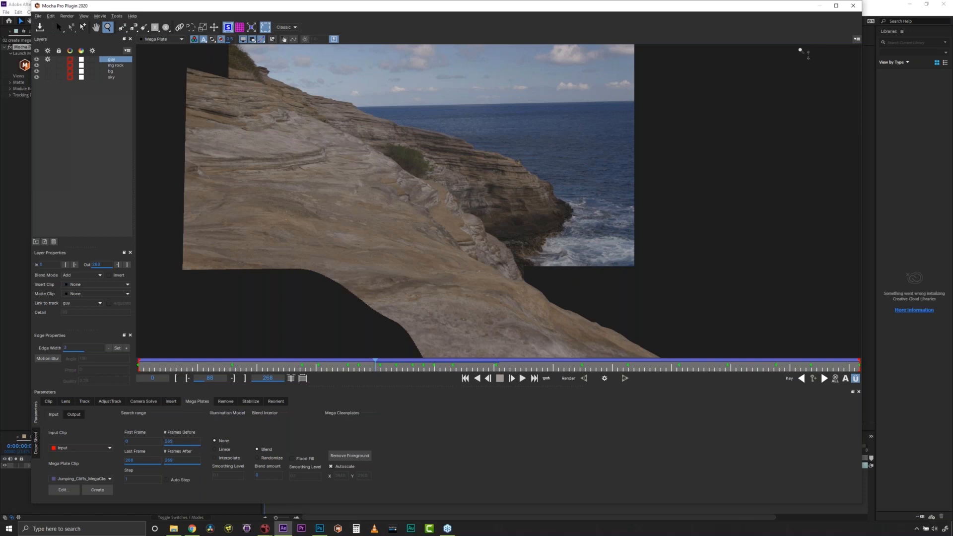
pyautogui.click(853, 6)
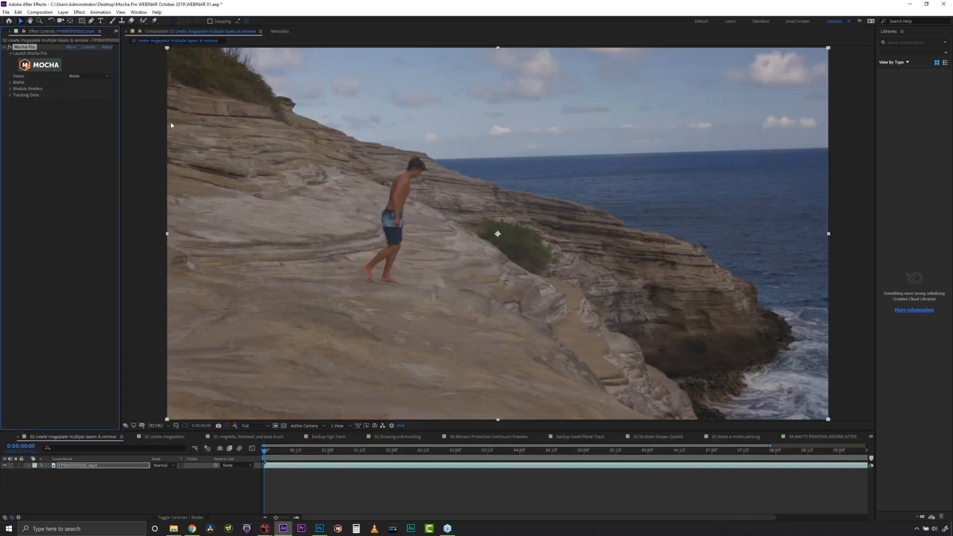
# - Open the 03 Make a matte painting composition from the project's mega plates folder
pyautogui.click(115, 31)
pyautogui.click(130, 44)
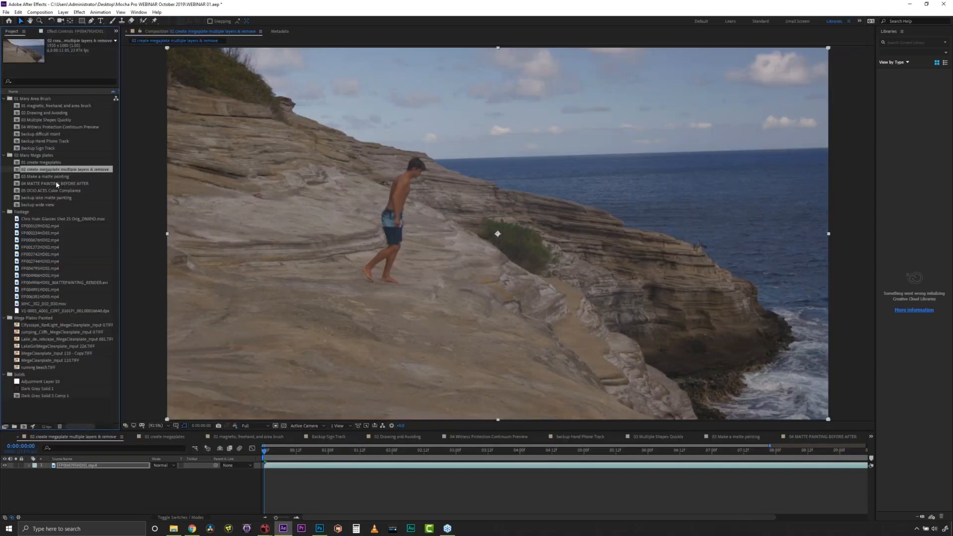
pyautogui.doubleClick(54, 176)
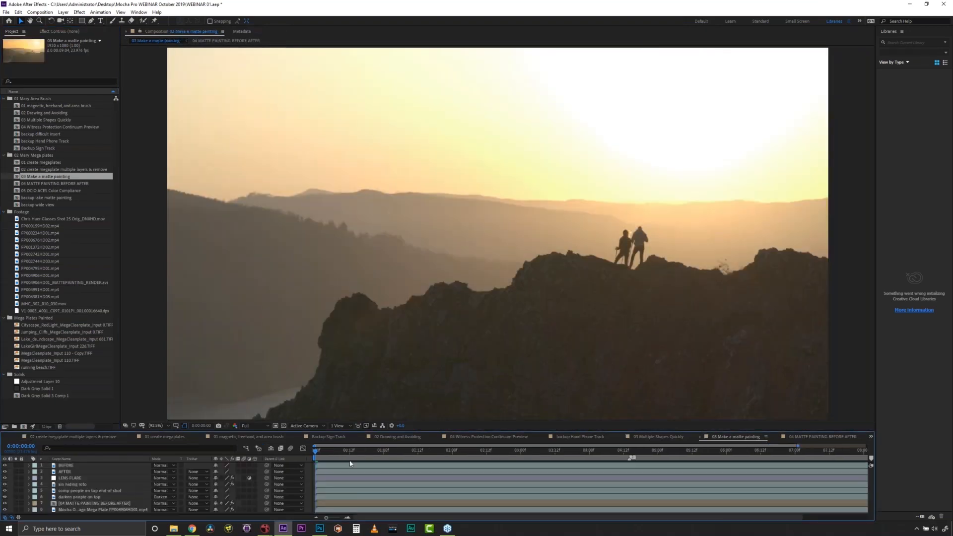
# - Play and scrub through the original shot shown by the BEFORE layer, then return to the first frame
pyautogui.press('space')
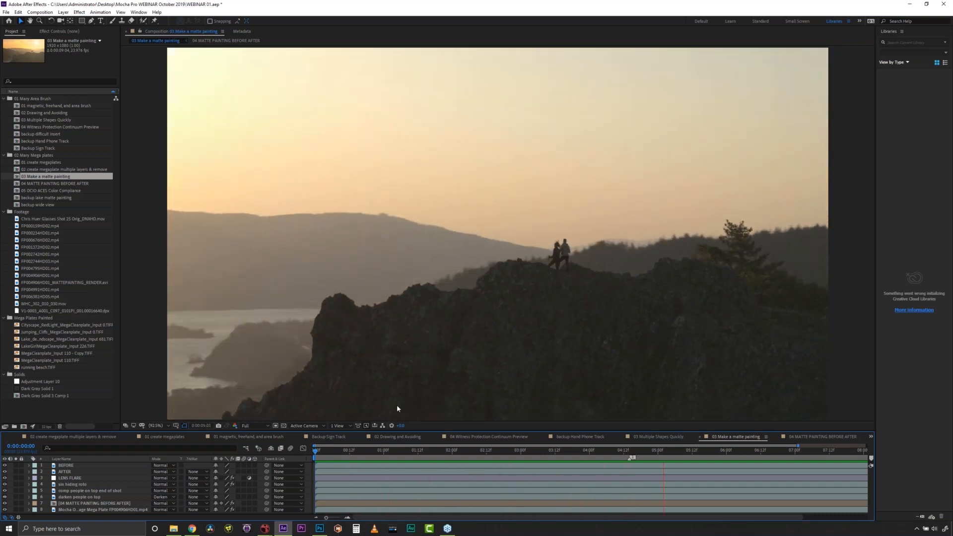
pyautogui.click(389, 451)
pyautogui.moveTo(389, 450); pyautogui.dragTo(352, 452)
pyautogui.moveTo(434, 452); pyautogui.dragTo(612, 451)
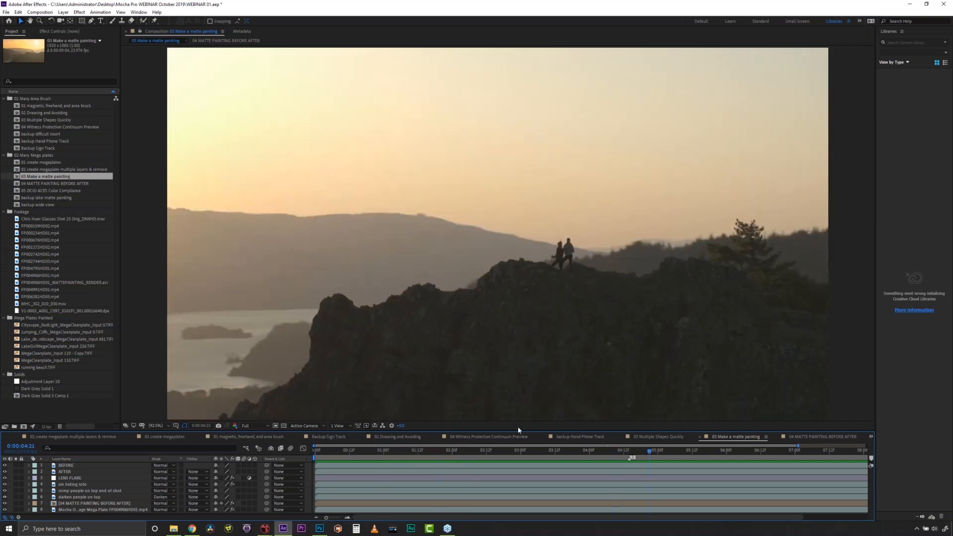
pyautogui.press('Home')
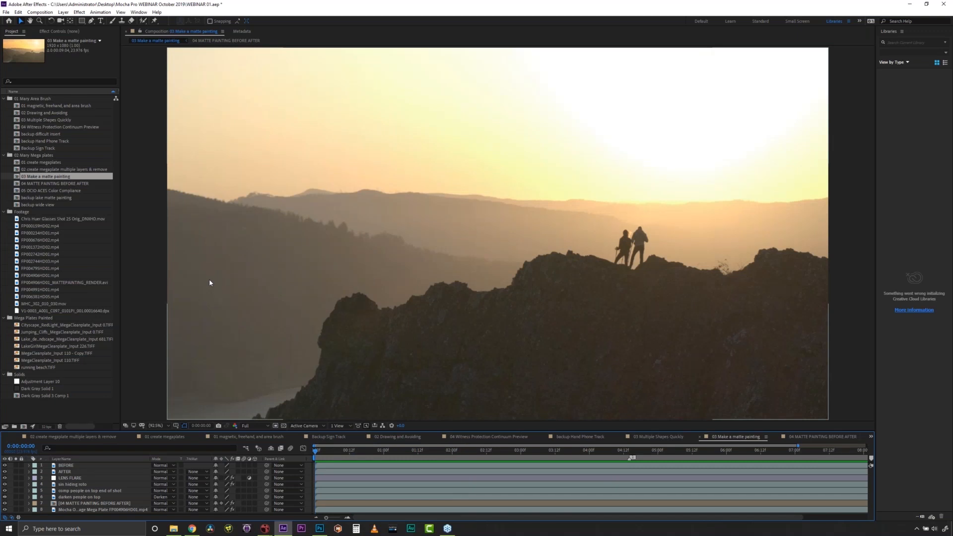
# - Hide the BEFORE layer, play and scrub through the finished matte painting, and return to the first frame
pyautogui.click(4, 466)
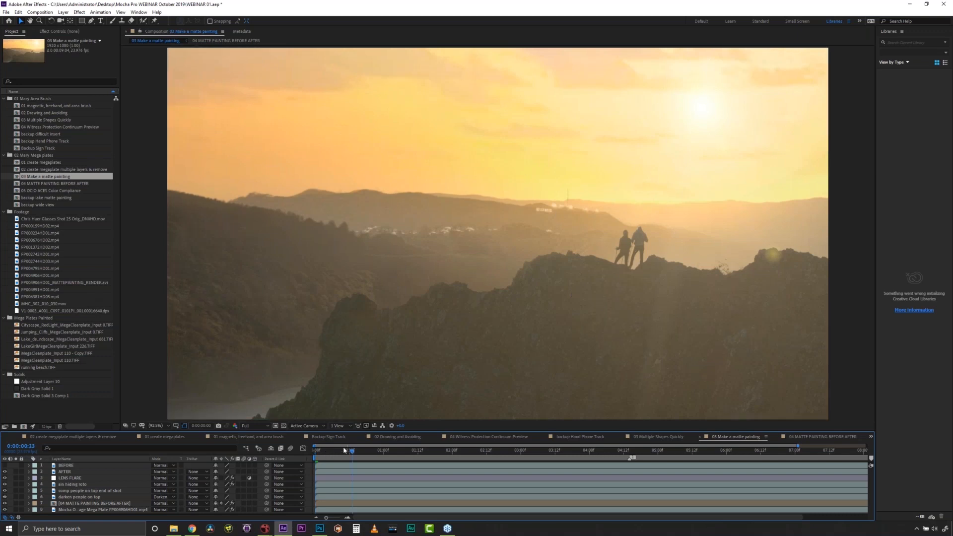
pyautogui.press('space')
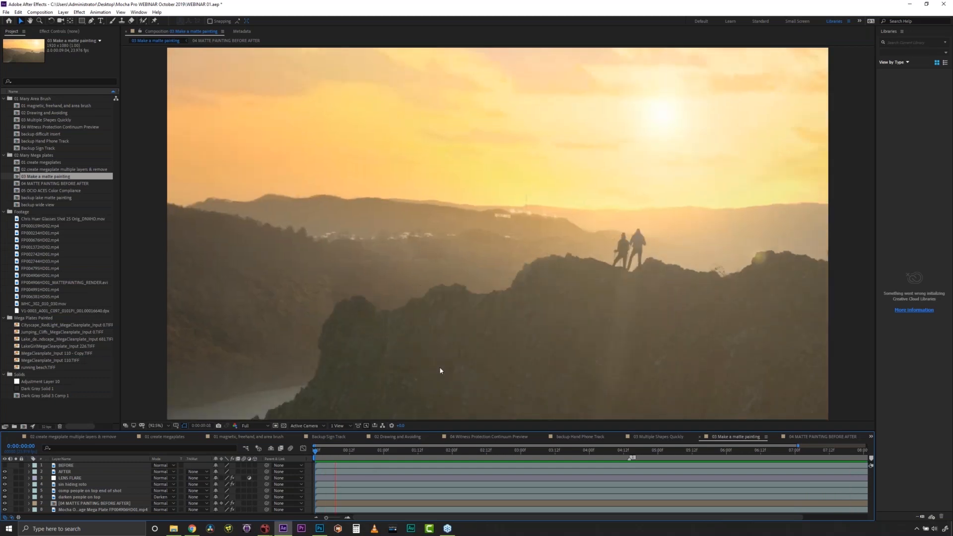
pyautogui.moveTo(369, 451)
pyautogui.mouseDown()
pyautogui.moveTo(347, 454)
pyautogui.moveTo(374, 459)
pyautogui.mouseUp()
pyautogui.press('space')
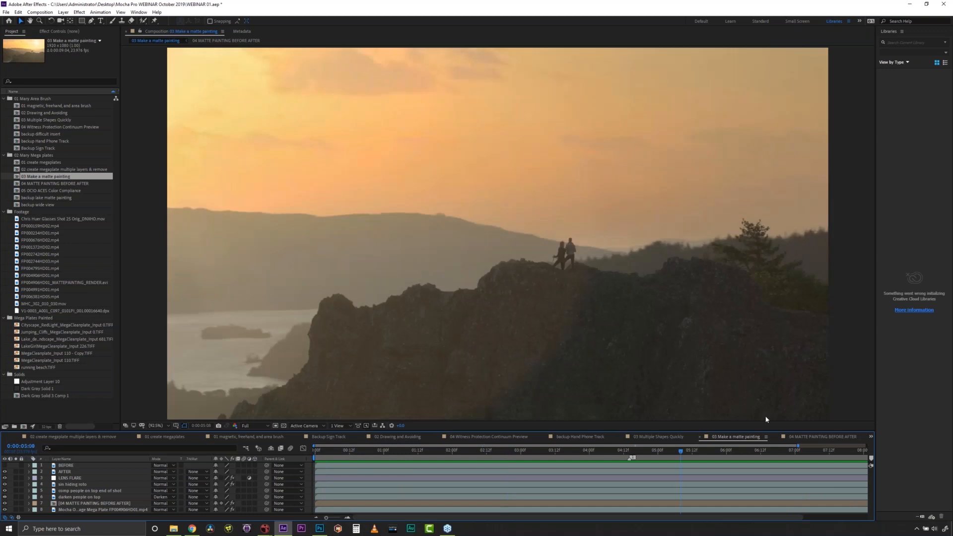
pyautogui.press('space')
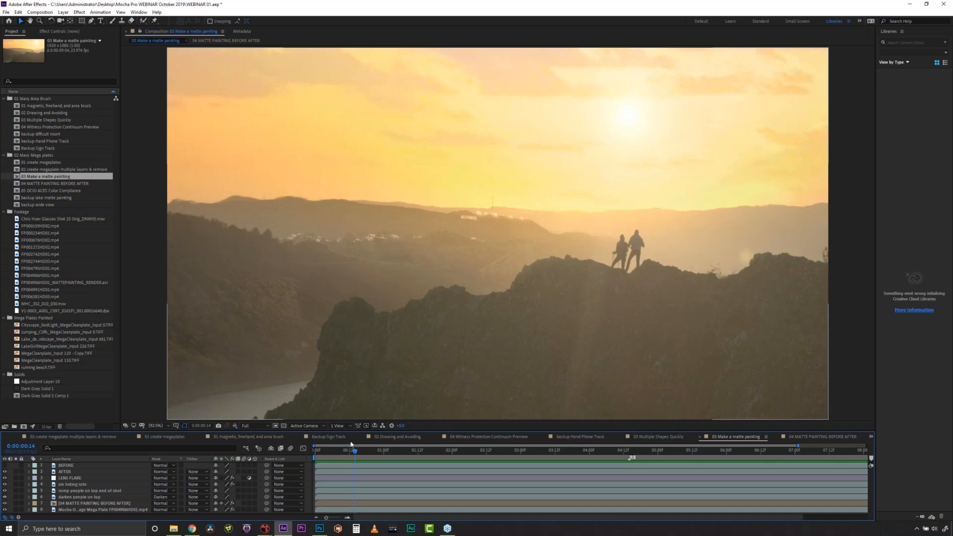
pyautogui.press('Home')
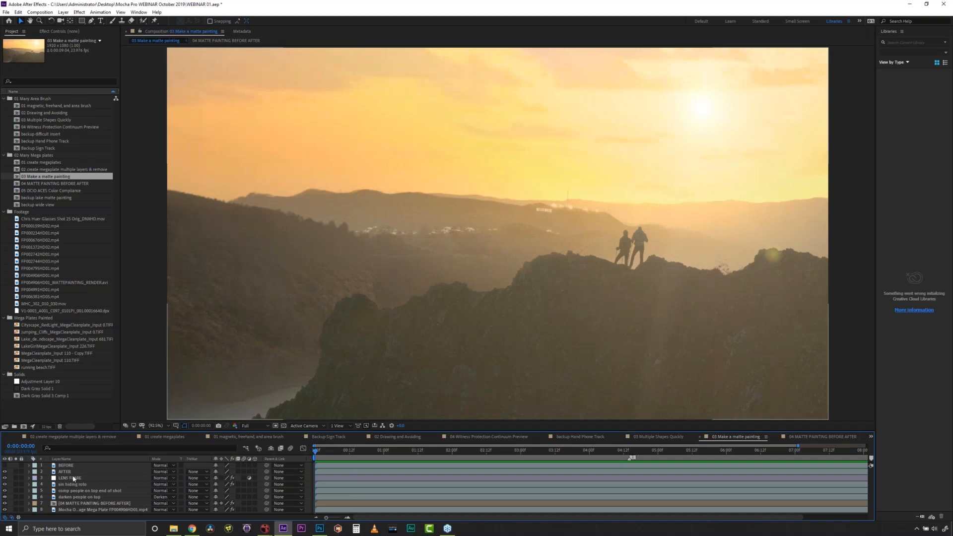
# - Hide the AFTER layer and launch Mocha Pro from the effect on the original footage layer at the stack's end
pyautogui.click(67, 472)
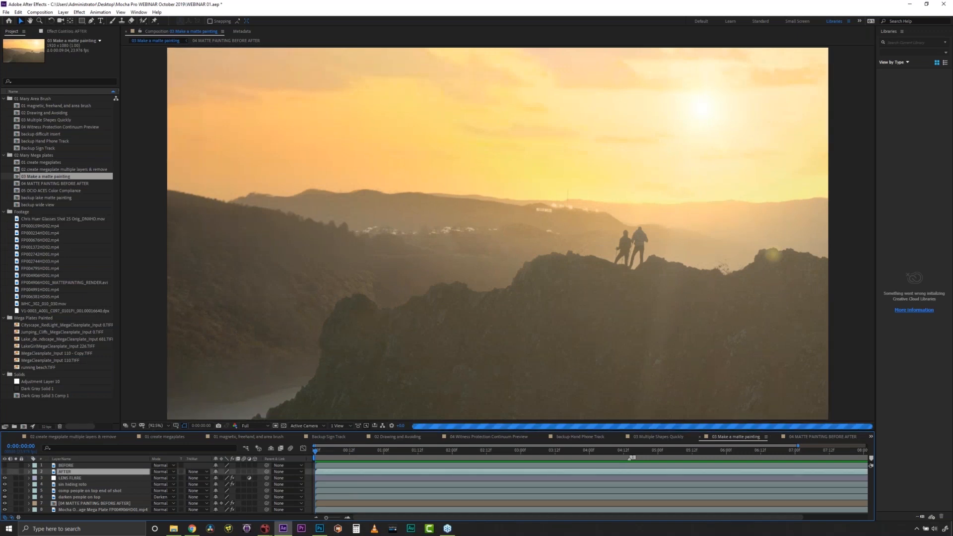
pyautogui.moveTo(151, 432); pyautogui.dragTo(152, 433)
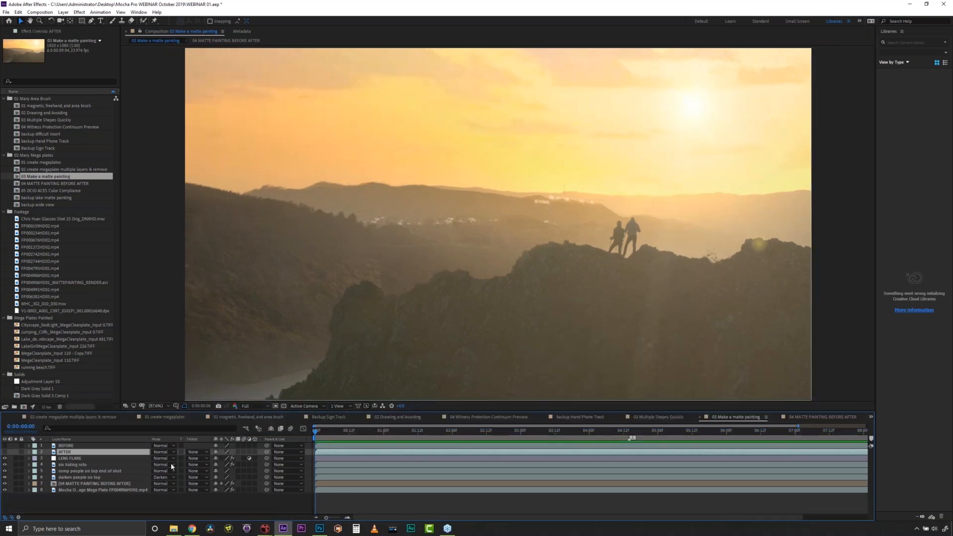
pyautogui.click(109, 491)
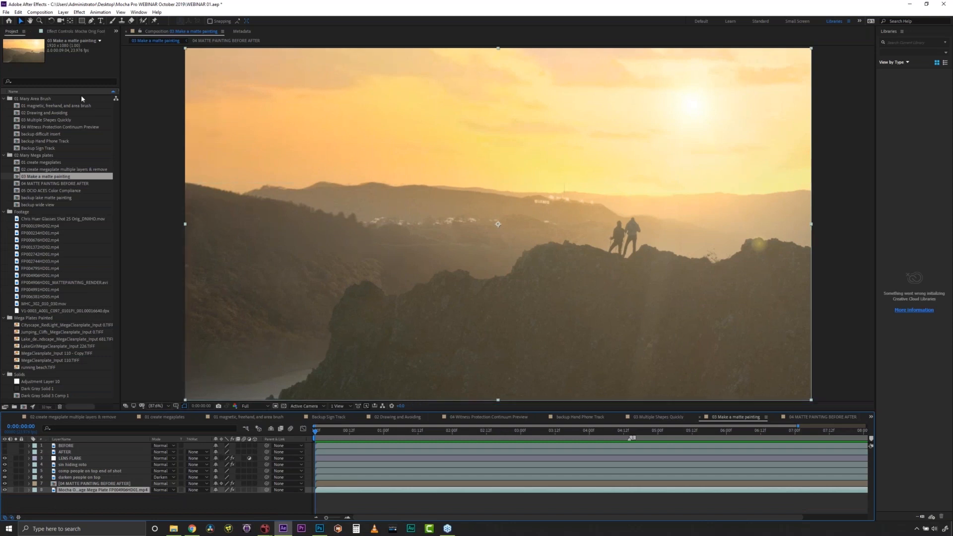
pyautogui.click(78, 32)
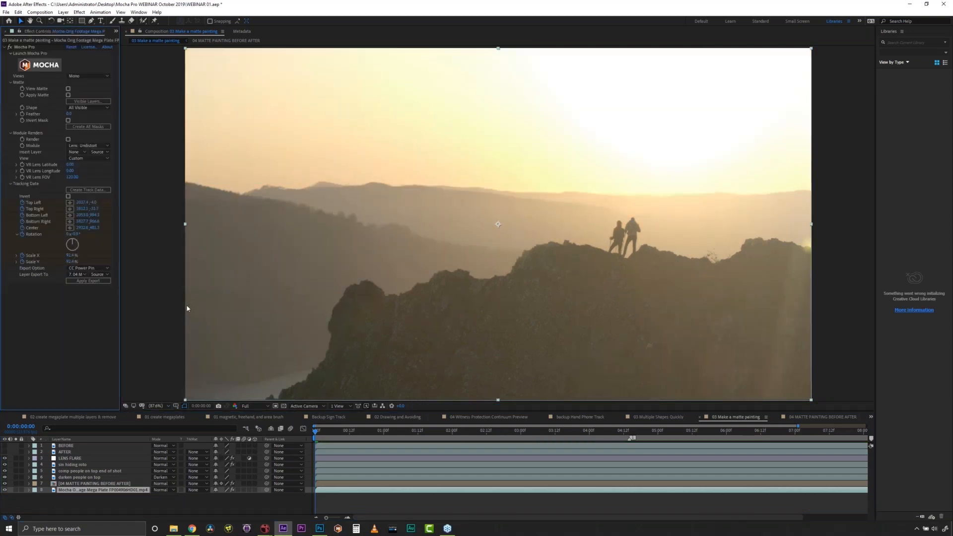
pyautogui.click(39, 68)
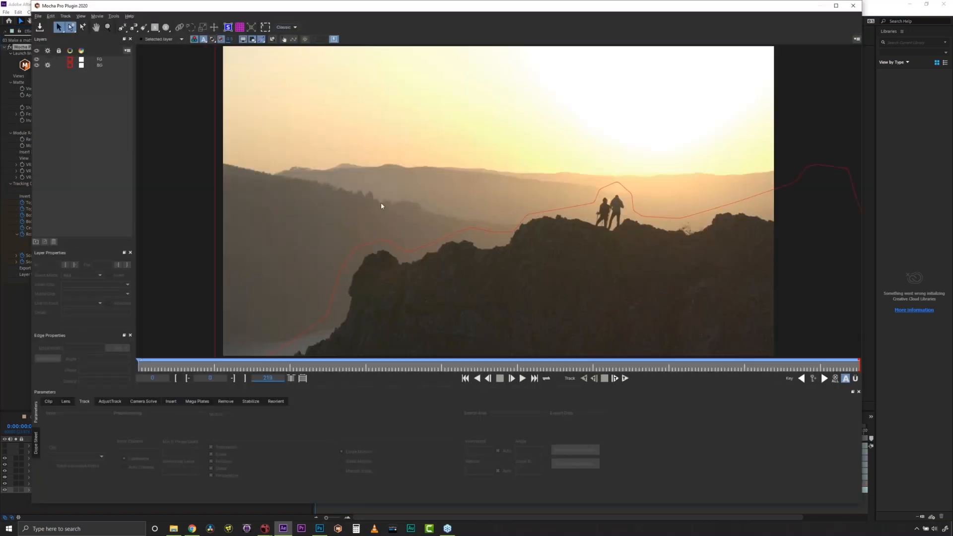
# - Zoom out to see beyond the frame edges and hide the existing FG and BG layer shapes
pyautogui.click(108, 27)
pyautogui.moveTo(451, 128); pyautogui.dragTo(442, 169)
pyautogui.click(441, 169)
pyautogui.click(37, 65)
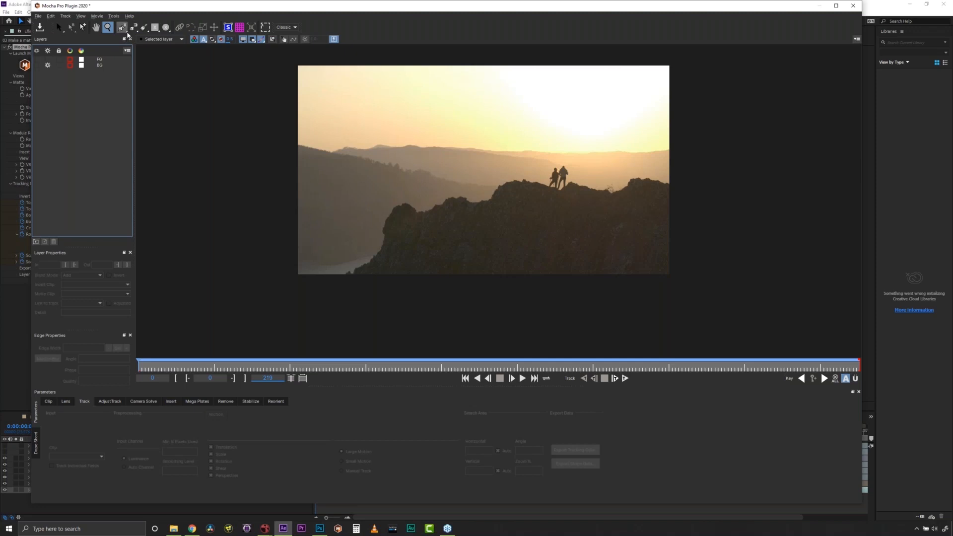
# - Draw a loose freehand shape around the foreground rocks and hikers, and scrub it through to the last frame
pyautogui.click(133, 27)
pyautogui.moveTo(320, 289)
pyautogui.mouseDown()
pyautogui.moveTo(370, 240)
pyautogui.moveTo(387, 194)
pyautogui.moveTo(425, 199)
pyautogui.moveTo(500, 165)
pyautogui.moveTo(572, 153)
pyautogui.moveTo(584, 172)
pyautogui.moveTo(604, 179)
pyautogui.moveTo(633, 168)
pyautogui.moveTo(754, 222)
pyautogui.moveTo(756, 274)
pyautogui.moveTo(633, 322)
pyautogui.moveTo(420, 347)
pyautogui.moveTo(326, 343)
pyautogui.moveTo(318, 323)
pyautogui.mouseUp()
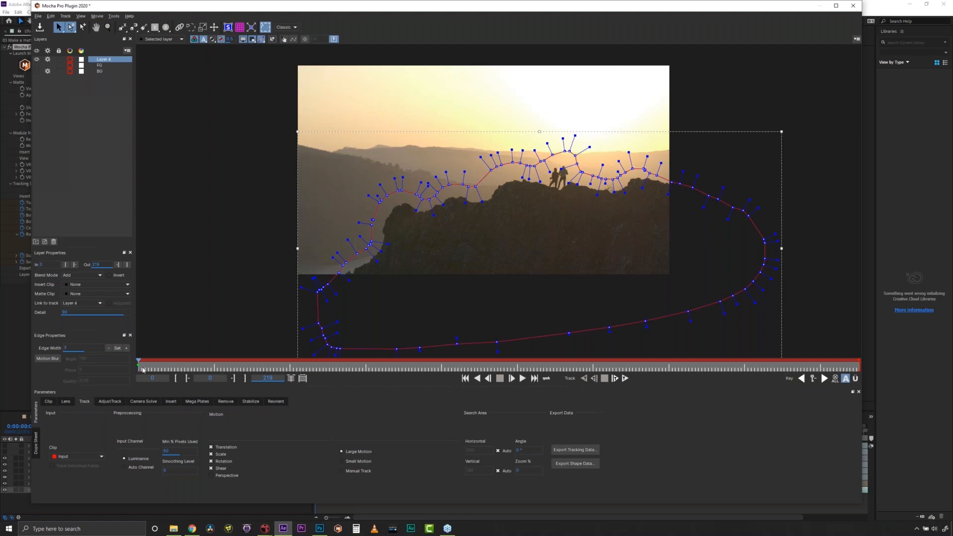
pyautogui.click(264, 366)
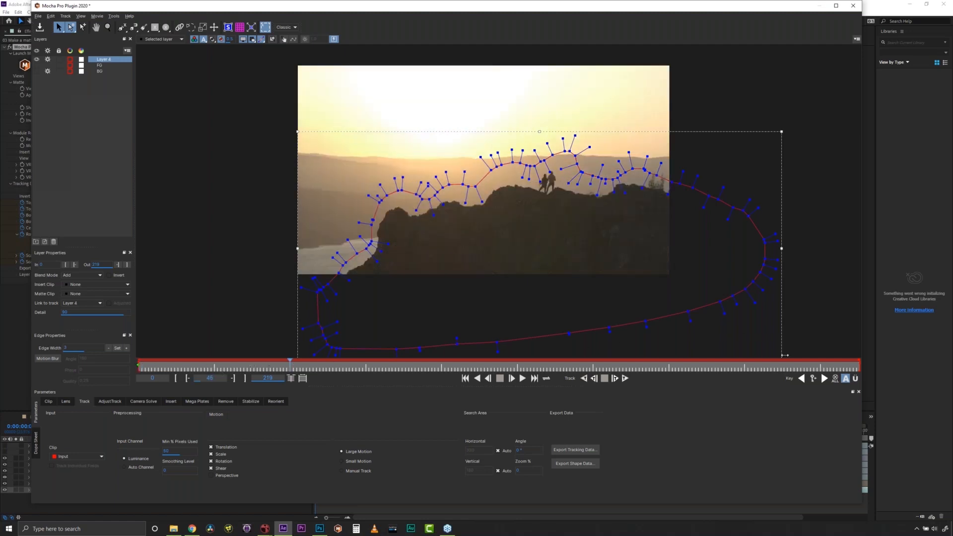
pyautogui.click(827, 366)
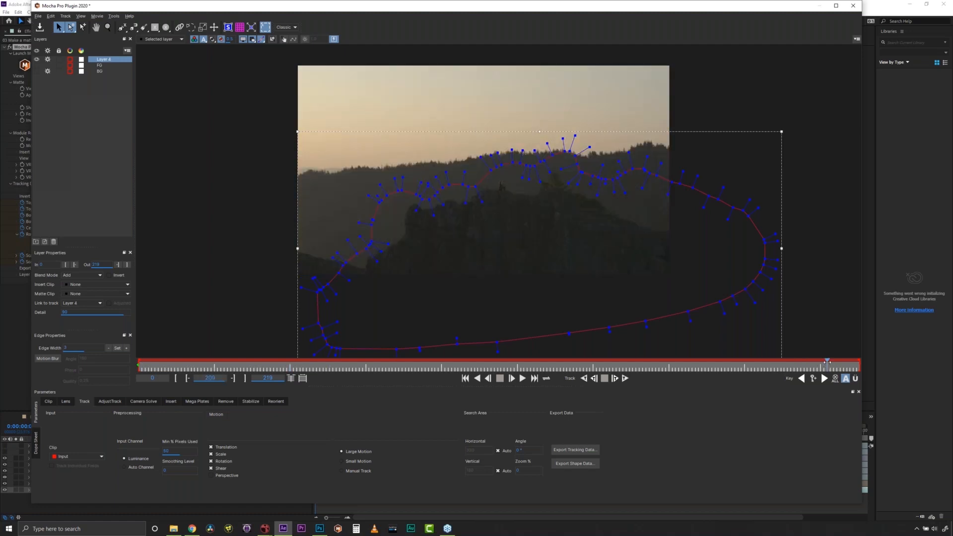
pyautogui.click(856, 364)
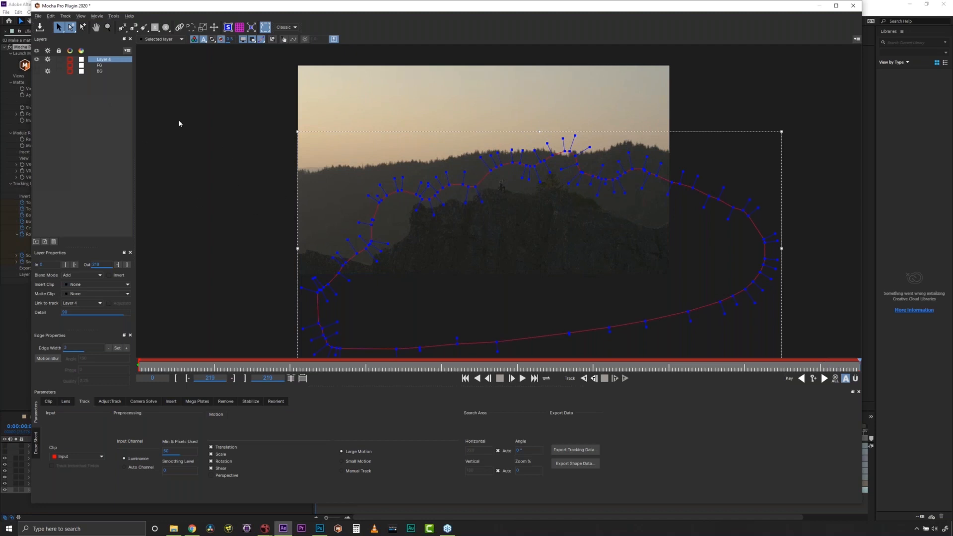
# - With Überkey on, reshape the new rock shape at the last frame, moving groups of its edge points to follow the ridge and cover the lower rocks
pyautogui.click(855, 378)
pyautogui.moveTo(728, 168); pyautogui.dragTo(716, 177)
pyautogui.moveTo(781, 246); pyautogui.dragTo(709, 226)
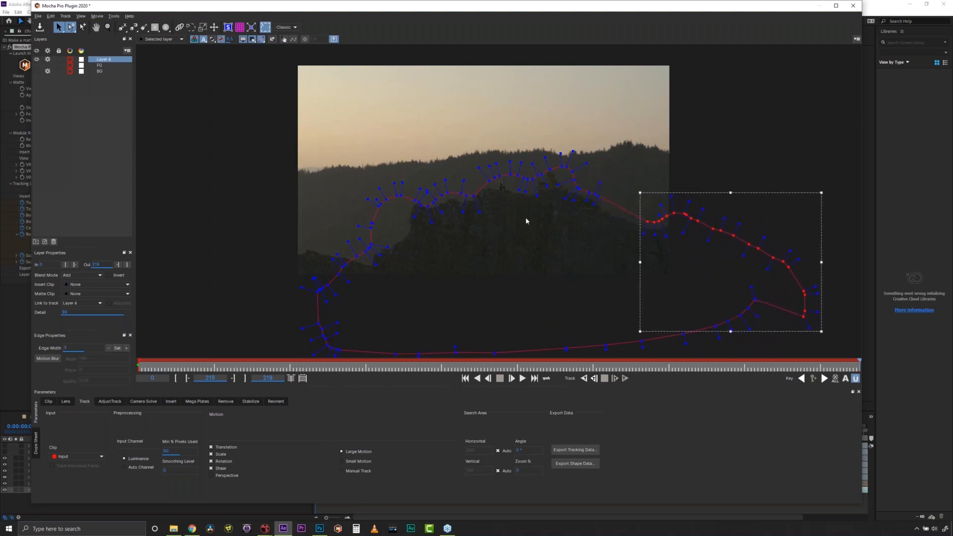
pyautogui.moveTo(252, 158); pyautogui.dragTo(437, 263)
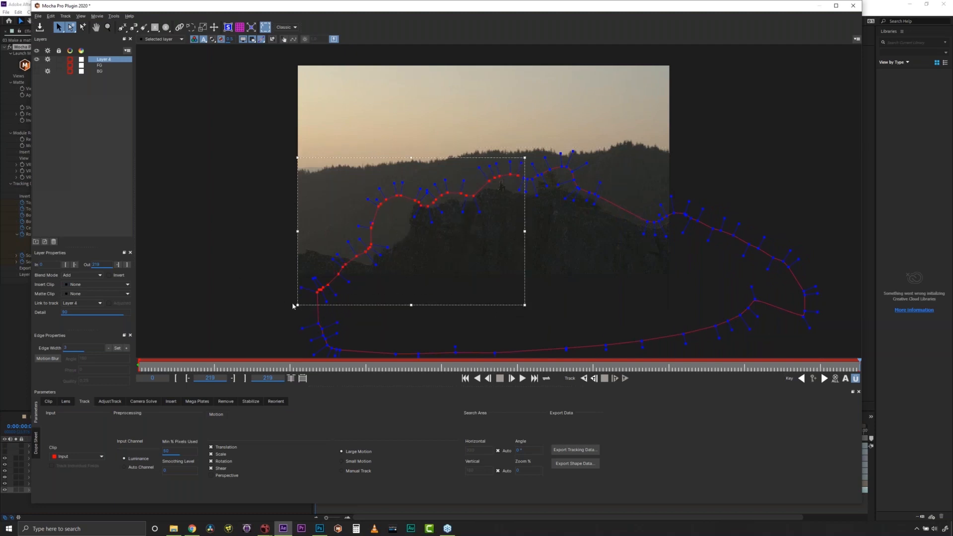
pyautogui.moveTo(297, 304); pyautogui.dragTo(346, 285)
pyautogui.click(272, 236)
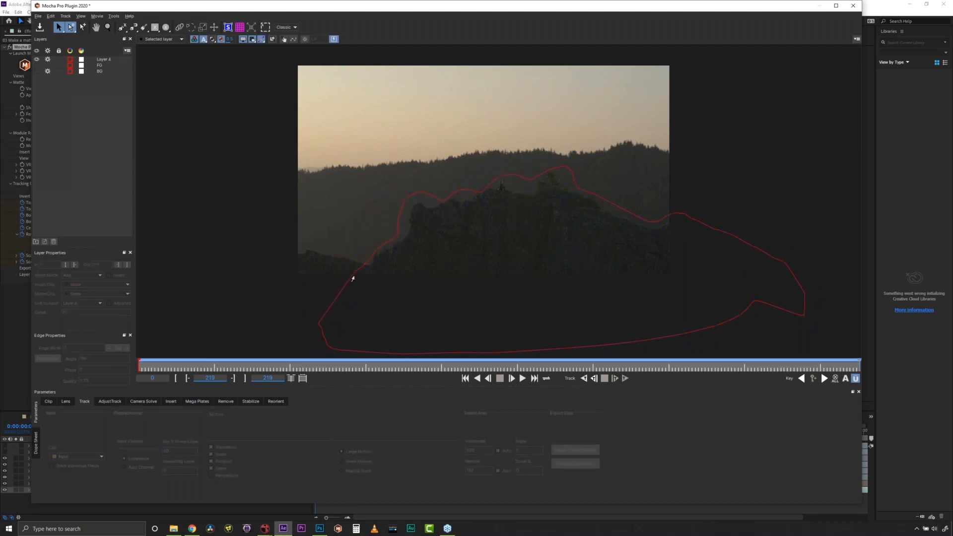
pyautogui.click(353, 279)
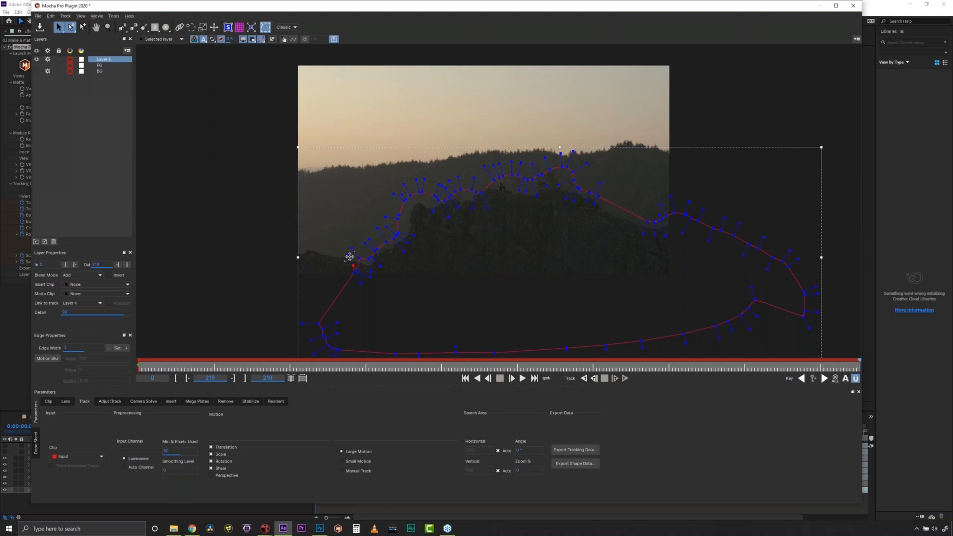
pyautogui.moveTo(353, 270); pyautogui.dragTo(295, 244)
pyautogui.moveTo(318, 324); pyautogui.dragTo(246, 300)
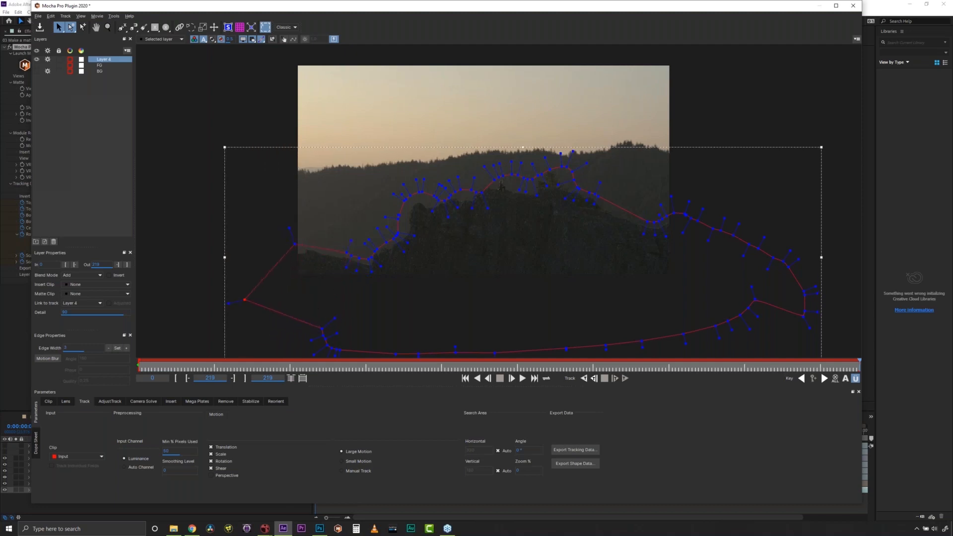
# - Track the rock shape backward from the last frame and stop the track after a few frames
pyautogui.click(49, 76)
pyautogui.click(584, 378)
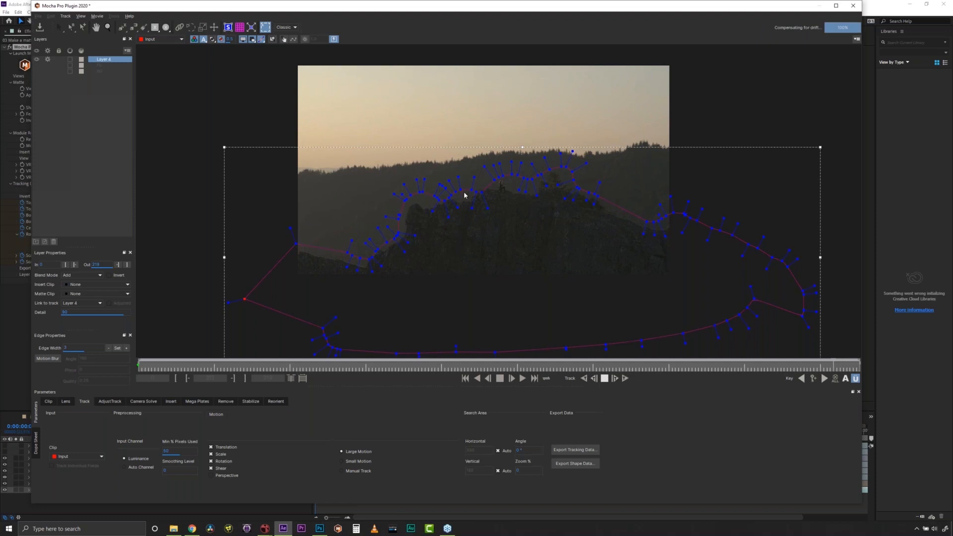
pyautogui.click(605, 379)
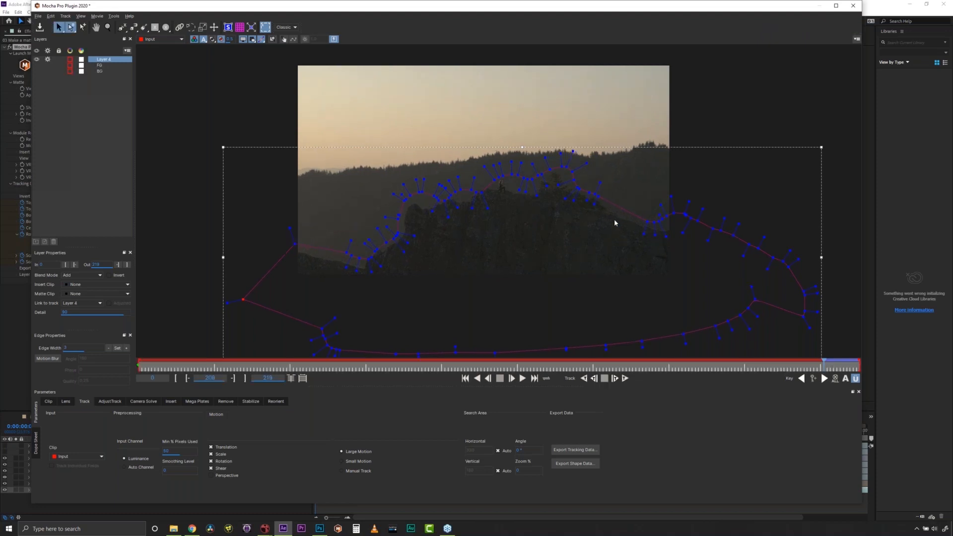
# - Switch back to Autokey, select groups of the rock shape's points, and delete the new rock layer
pyautogui.click(845, 379)
pyautogui.moveTo(263, 207); pyautogui.dragTo(341, 254)
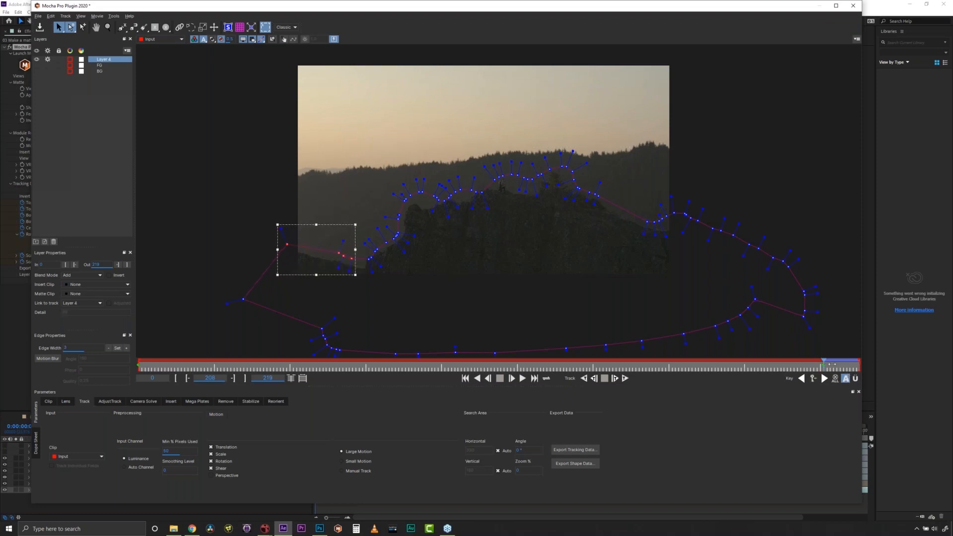
pyautogui.moveTo(832, 365); pyautogui.dragTo(903, 360)
pyautogui.moveTo(222, 129); pyautogui.dragTo(523, 311)
pyautogui.click(721, 323)
pyautogui.press('Delete')
# - Select the existing FG layer and scrub through its tracked shape back to frame 0
pyautogui.click(102, 59)
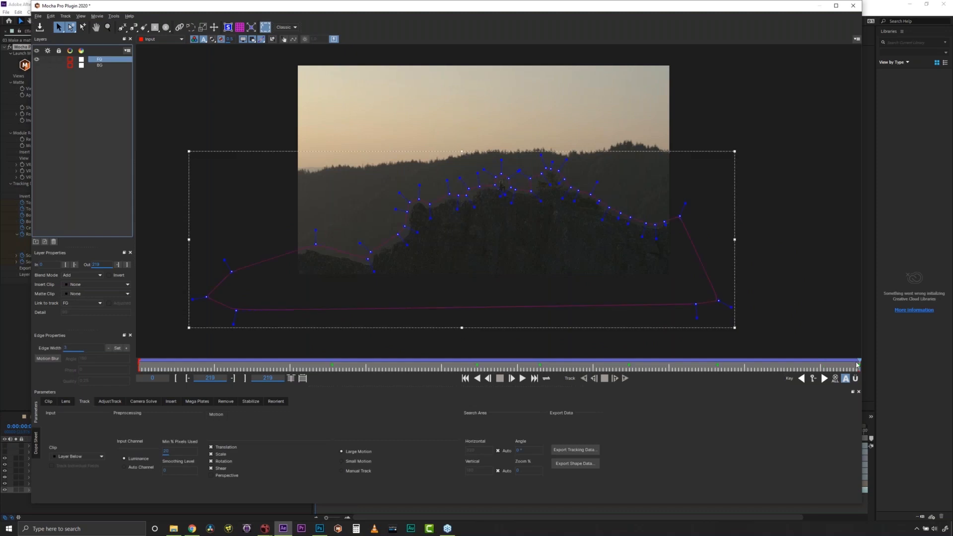
pyautogui.moveTo(858, 362); pyautogui.dragTo(76, 370)
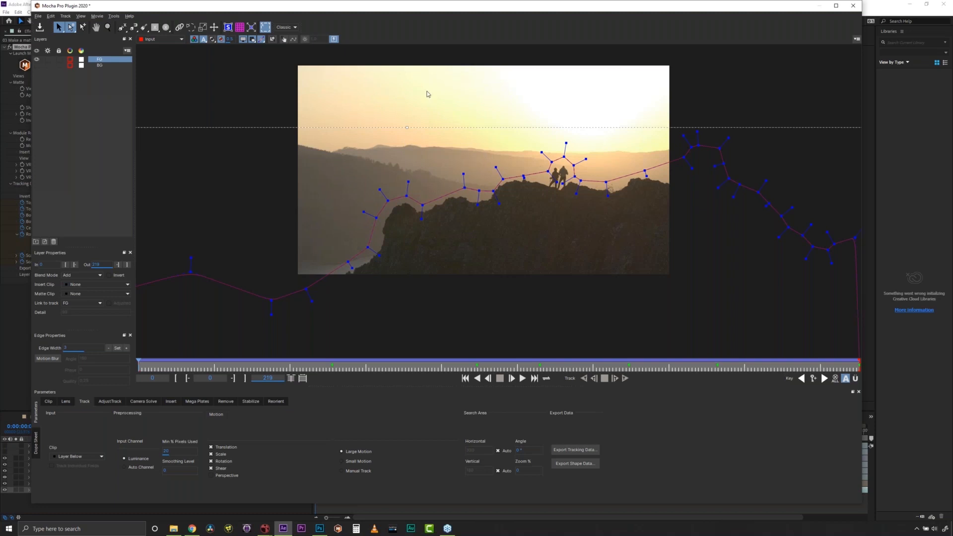
# - Draw a rectangle over the background hills, place its layer directly below FG, and set its track link to None
pyautogui.click(155, 27)
pyautogui.moveTo(279, 127); pyautogui.dragTo(545, 193)
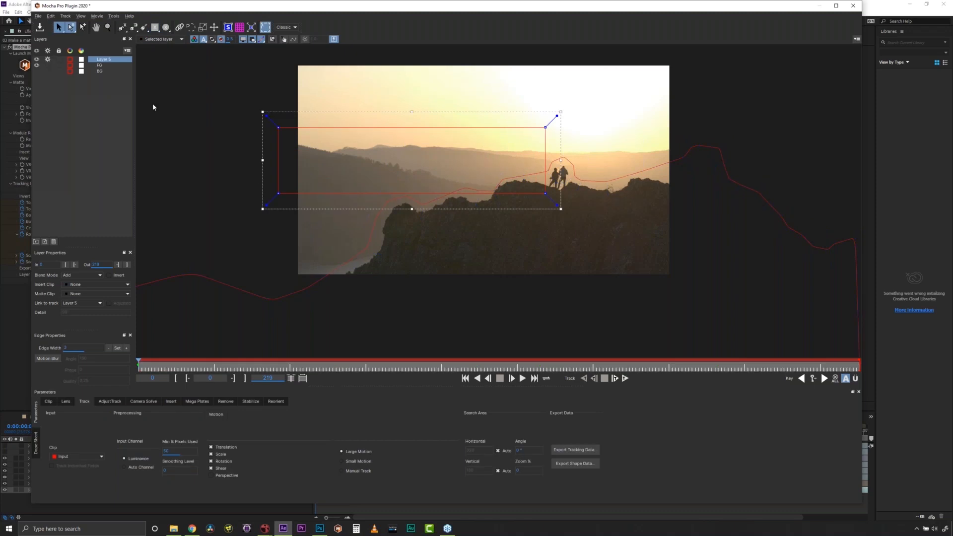
pyautogui.moveTo(108, 59); pyautogui.dragTo(112, 73)
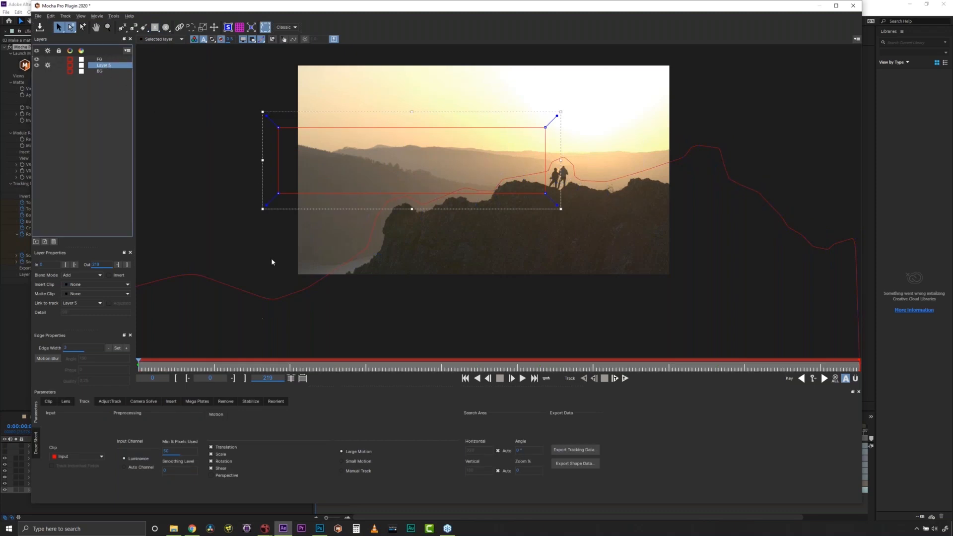
pyautogui.click(64, 304)
pyautogui.click(91, 308)
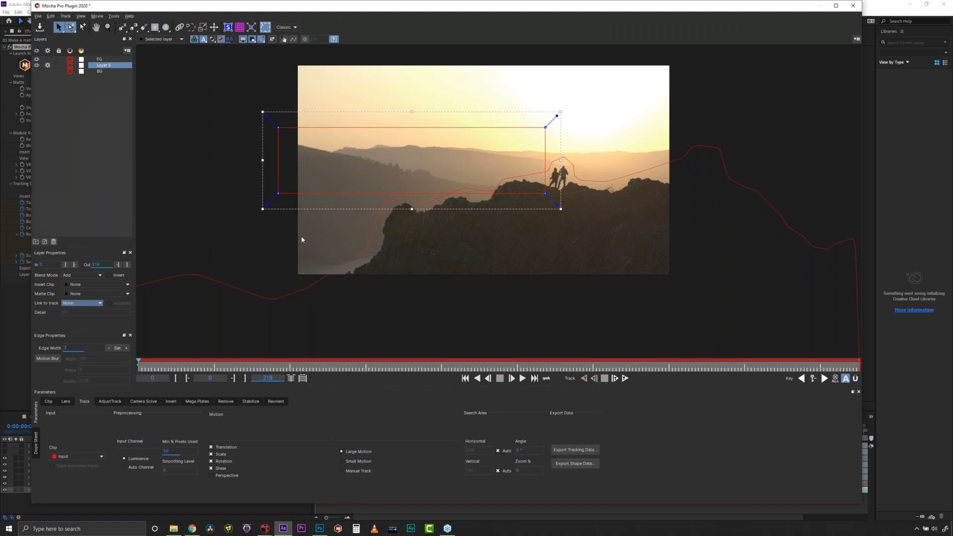
# - Rename the rectangle's layer to background track and exclude Shear from its tracked motion
pyautogui.doubleClick(103, 66)
pyautogui.write('background track')
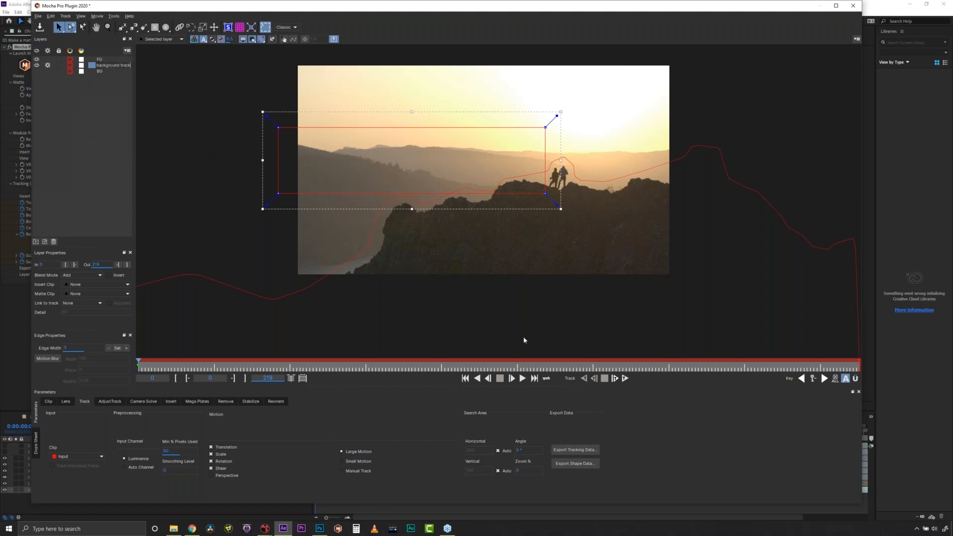
pyautogui.click(211, 468)
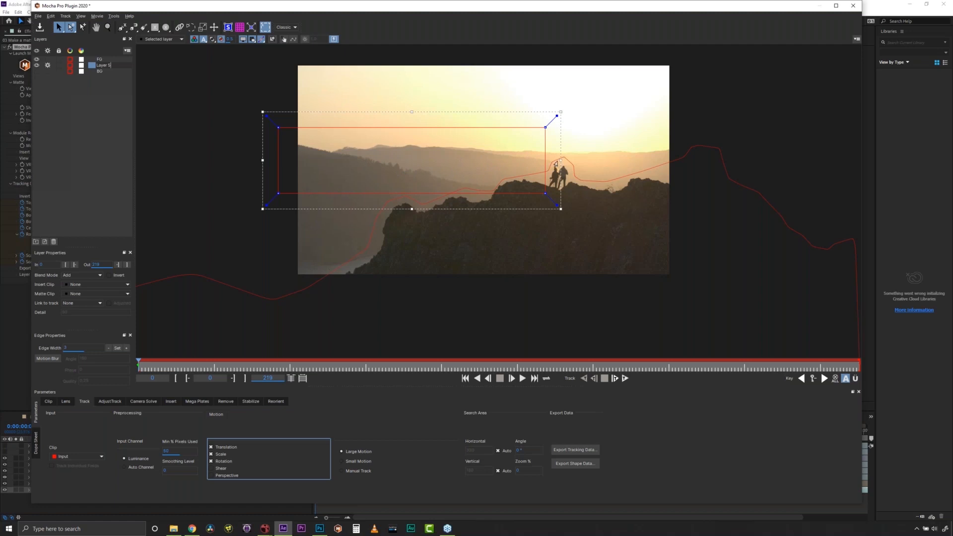
# - Move the background rectangle slightly lower over the hills and set its Min % Pixels Used to 100
pyautogui.moveTo(412, 112)
pyautogui.mouseDown()
pyautogui.moveTo(462, 110)
pyautogui.moveTo(423, 116)
pyautogui.mouseUp()
pyautogui.hotkey('ctrl', 'z')
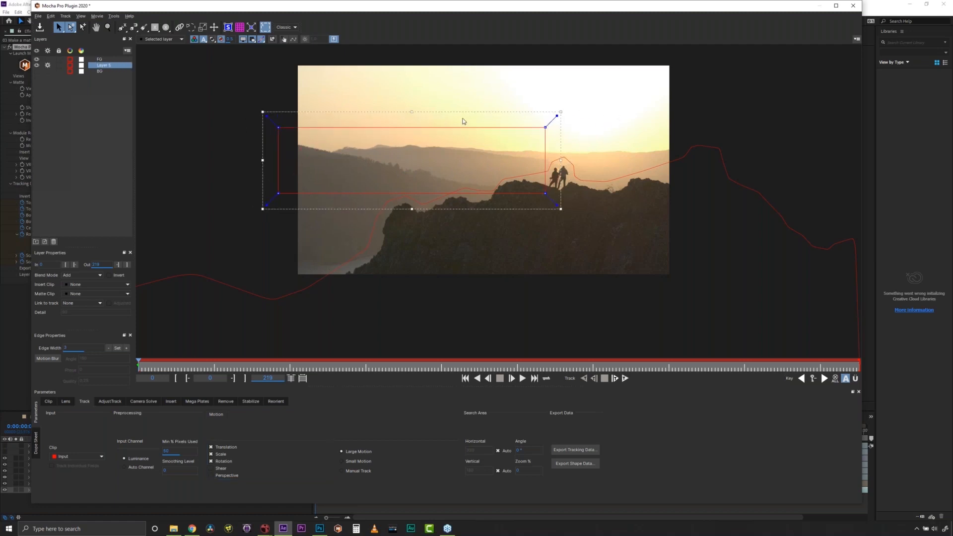
pyautogui.moveTo(562, 211); pyautogui.dragTo(529, 189)
pyautogui.hotkey('ctrl', 'z')
pyautogui.moveTo(544, 127); pyautogui.dragTo(543, 134)
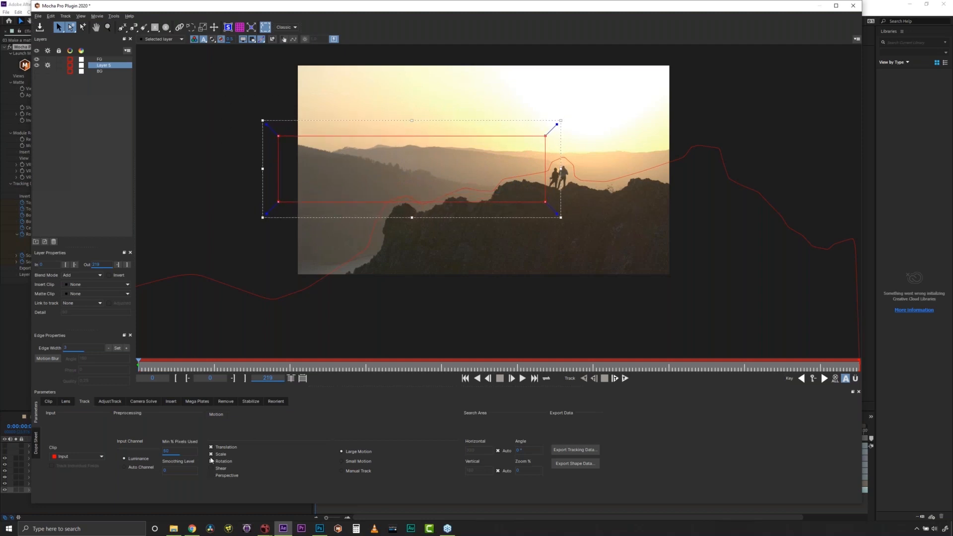
pyautogui.moveTo(177, 450); pyautogui.dragTo(158, 535)
pyautogui.moveTo(152, 460); pyautogui.dragTo(187, 488)
# - Show the planar surface, move it across the image's right edge, and track the background layer forward to about frame 40
pyautogui.click(228, 27)
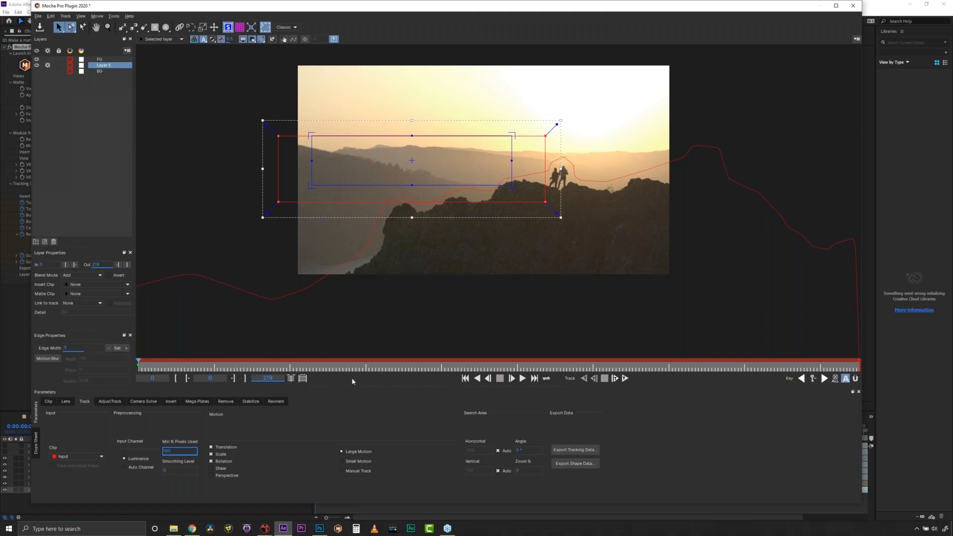
pyautogui.moveTo(414, 160); pyautogui.dragTo(760, 160)
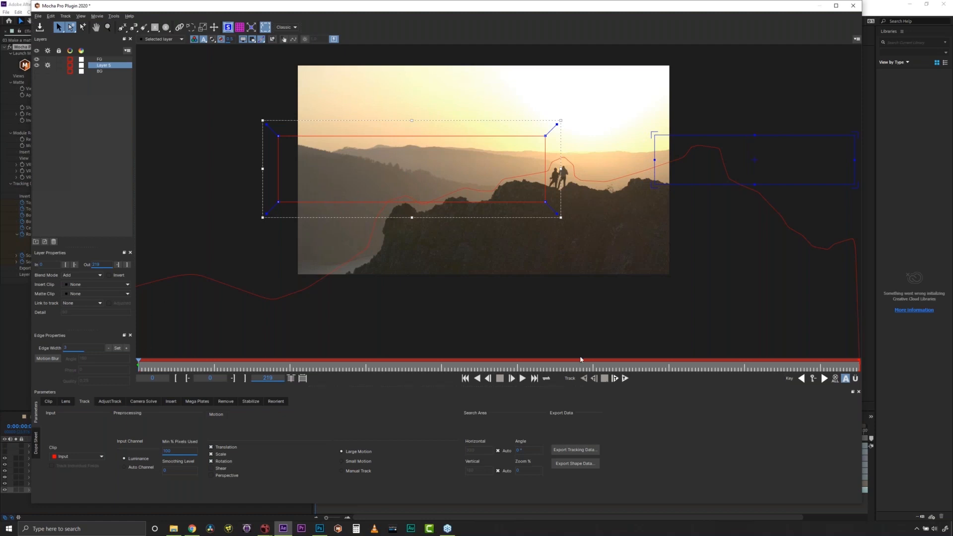
pyautogui.click(625, 379)
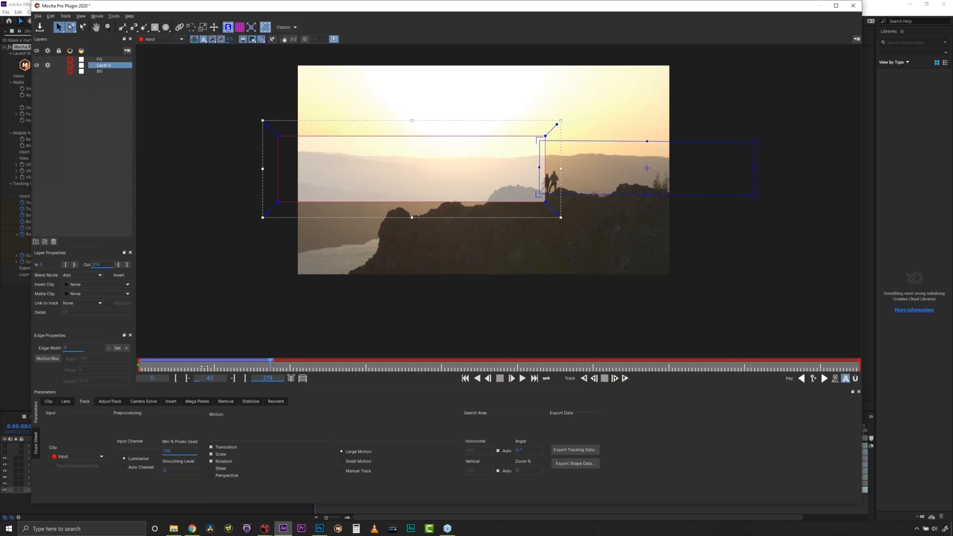
pyautogui.moveTo(273, 366); pyautogui.dragTo(2, 369)
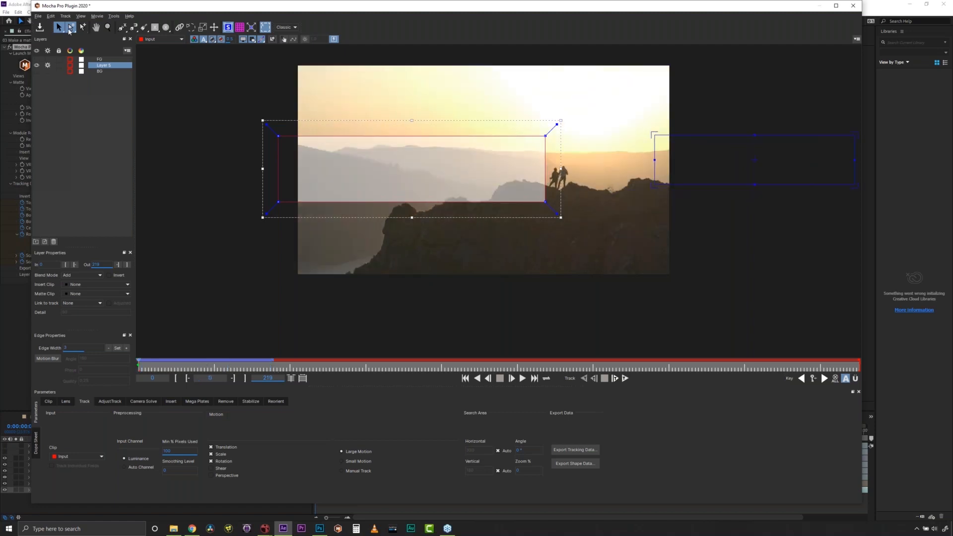
# - Enable Uberkey, enlarge the tracked rectangle until it encloses the whole frame, and scrub its motion
pyautogui.click(855, 379)
pyautogui.moveTo(561, 120); pyautogui.dragTo(692, 44)
pyautogui.moveTo(258, 218); pyautogui.dragTo(259, 301)
pyautogui.moveTo(138, 362); pyautogui.dragTo(280, 362)
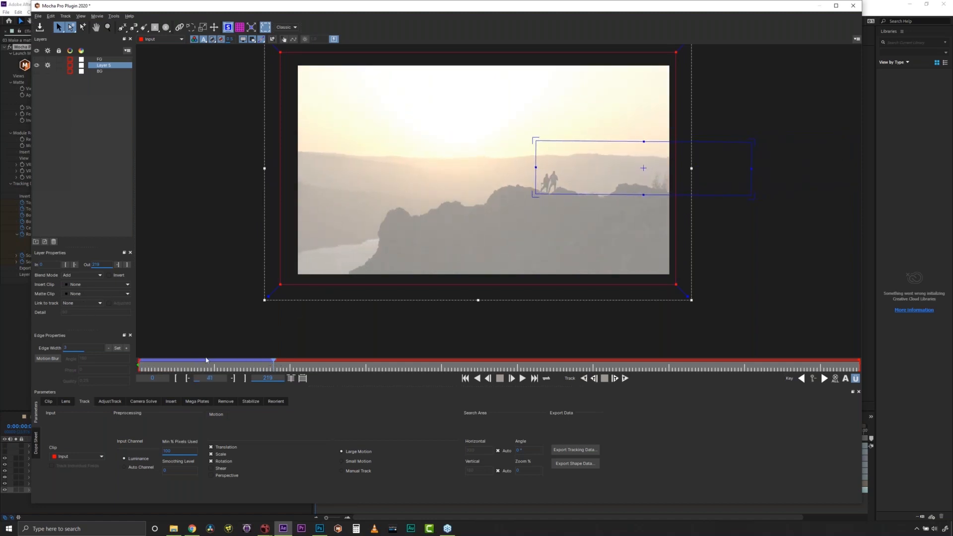
pyautogui.press('Home')
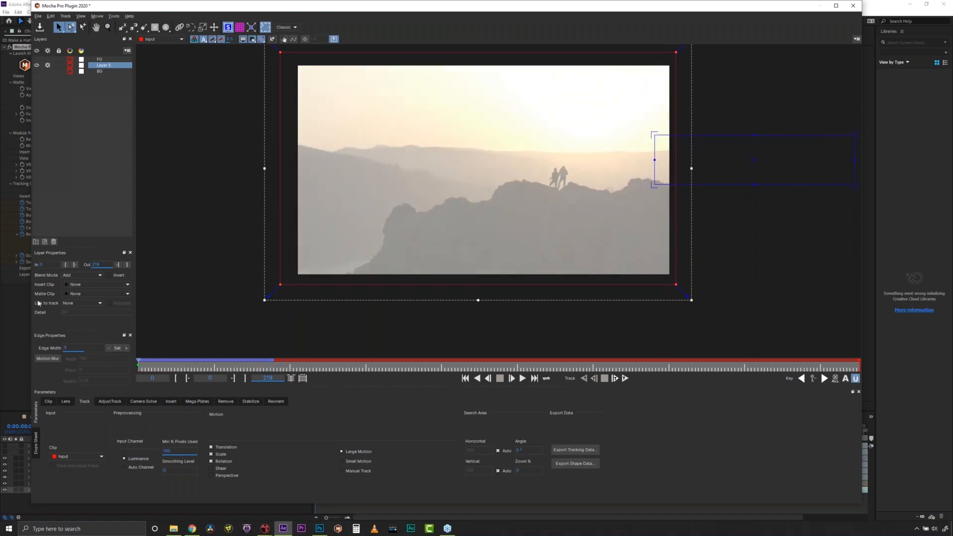
# - Link the rectangle to Layer 5's track, scrub to about frame 40, and extend its uncovered side past the image edge
pyautogui.click(75, 303)
pyautogui.moveTo(139, 364); pyautogui.dragTo(268, 359)
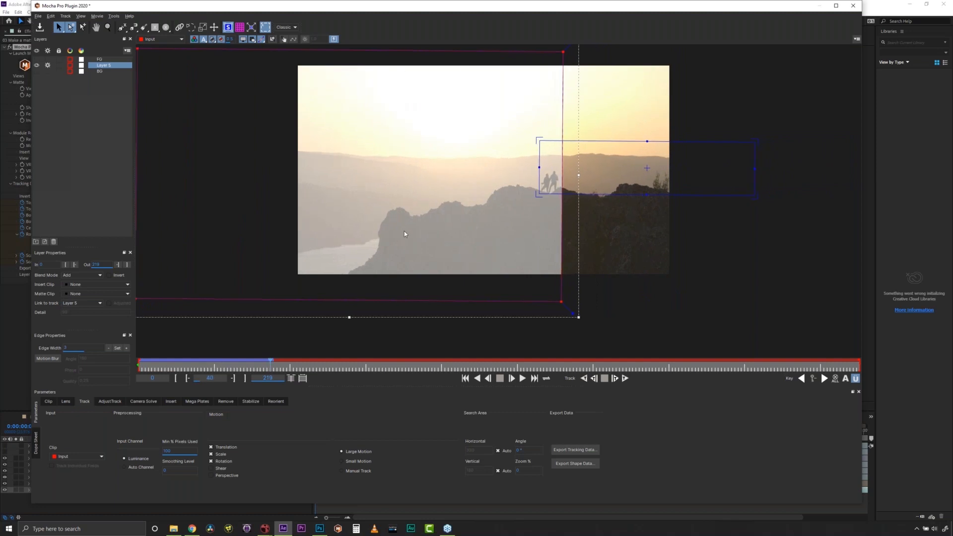
pyautogui.moveTo(656, 334); pyautogui.dragTo(700, 52)
pyautogui.moveTo(271, 359); pyautogui.dragTo(139, 361)
# - Delete Layer 5, make the BG layer visible, and play through its tracked shape
pyautogui.click(54, 241)
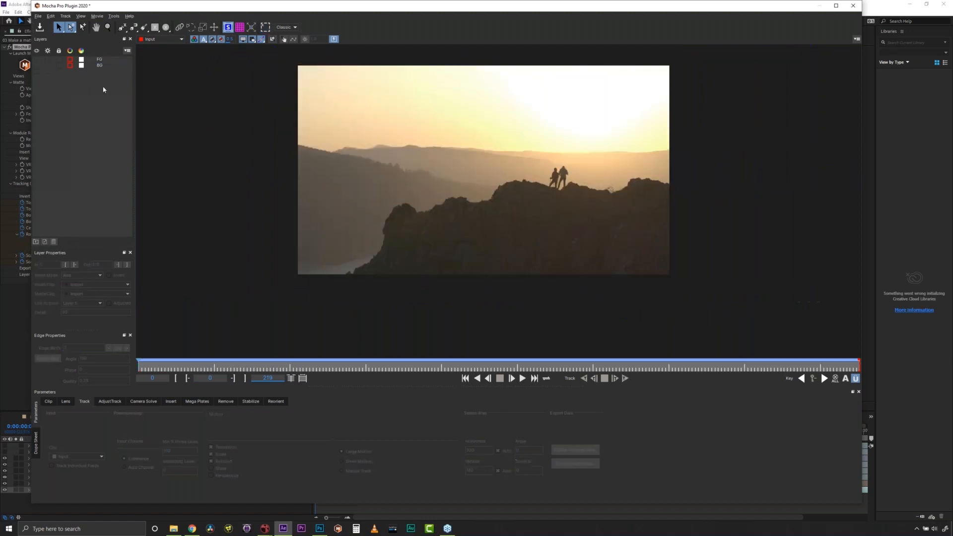
pyautogui.click(37, 65)
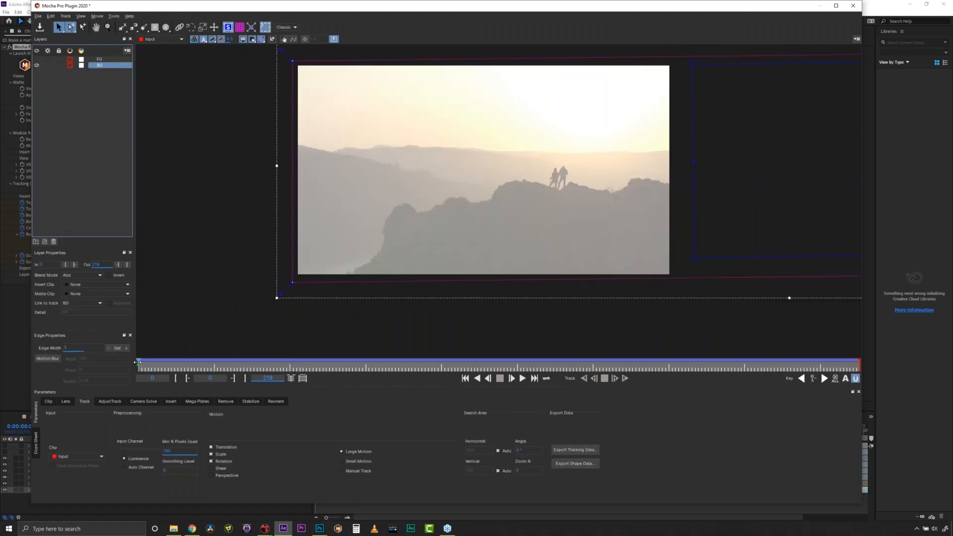
pyautogui.click(498, 365)
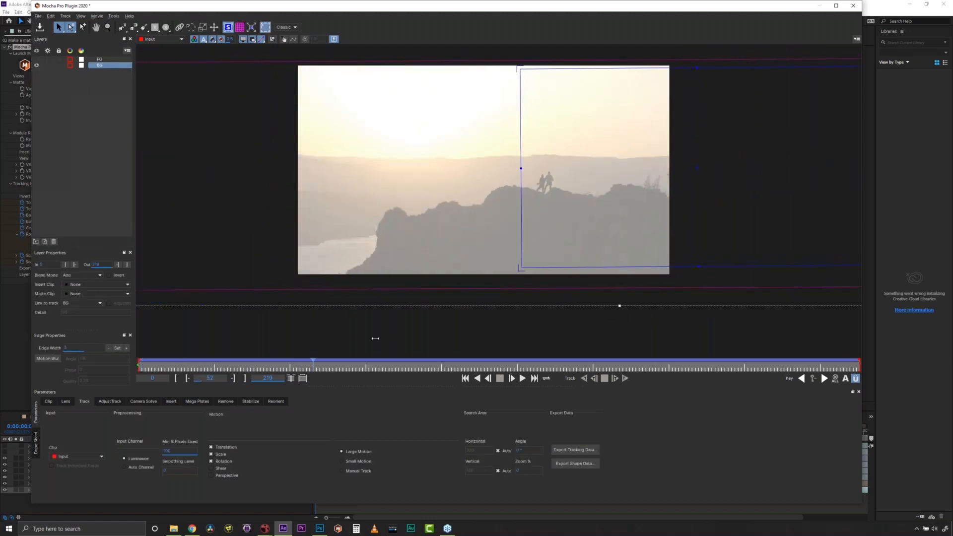
pyautogui.press('space')
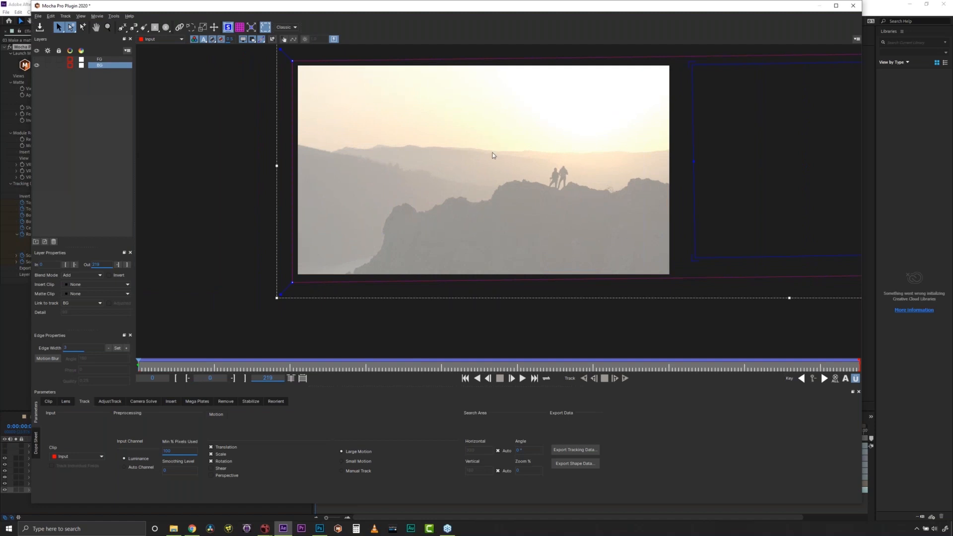
# - Make the FG layer visible, turn off the matte overlay, and select the BG layer
pyautogui.click(100, 59)
pyautogui.click(38, 60)
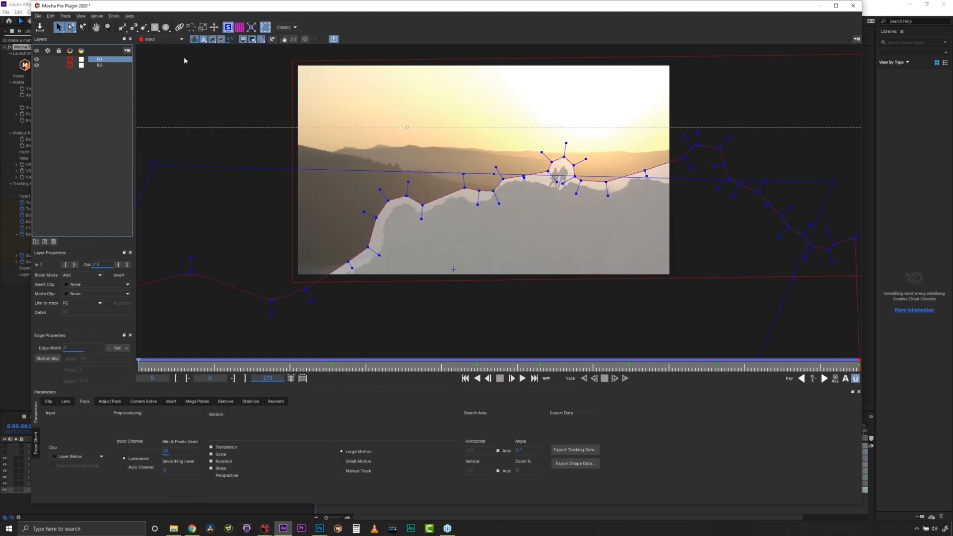
pyautogui.click(212, 40)
pyautogui.click(99, 65)
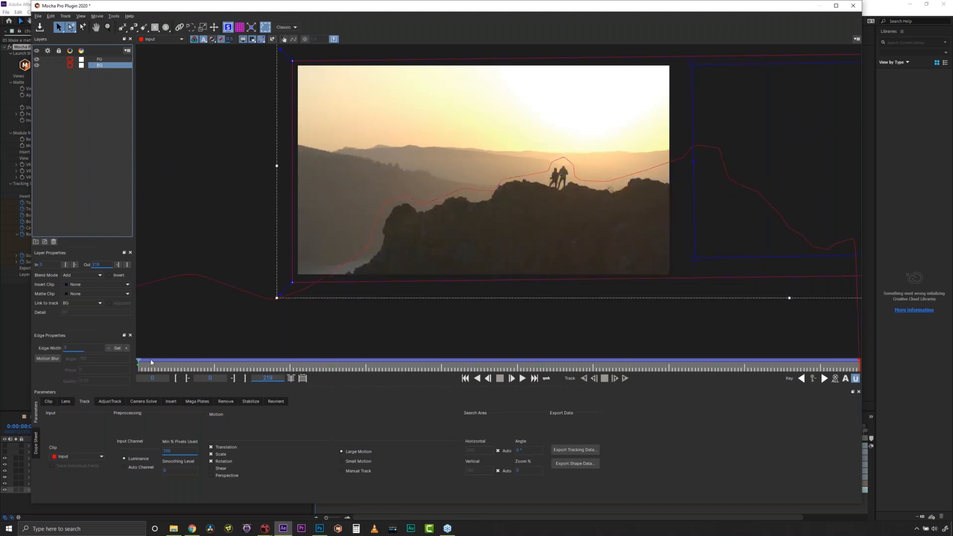
# - Scrub the BG track and examine how far its whole shape extends beyond the frame
pyautogui.click(362, 367)
pyautogui.moveTo(461, 341); pyautogui.dragTo(104, 343)
pyautogui.click(108, 29)
pyautogui.moveTo(515, 161); pyautogui.dragTo(427, 200)
pyautogui.press('x')
pyautogui.scroll(-3, 596, 168)
pyautogui.moveTo(595, 169); pyautogui.dragTo(491, 188)
pyautogui.scroll(-2, 573, 187)
pyautogui.moveTo(573, 186); pyautogui.dragTo(564, 180)
pyautogui.press('z')
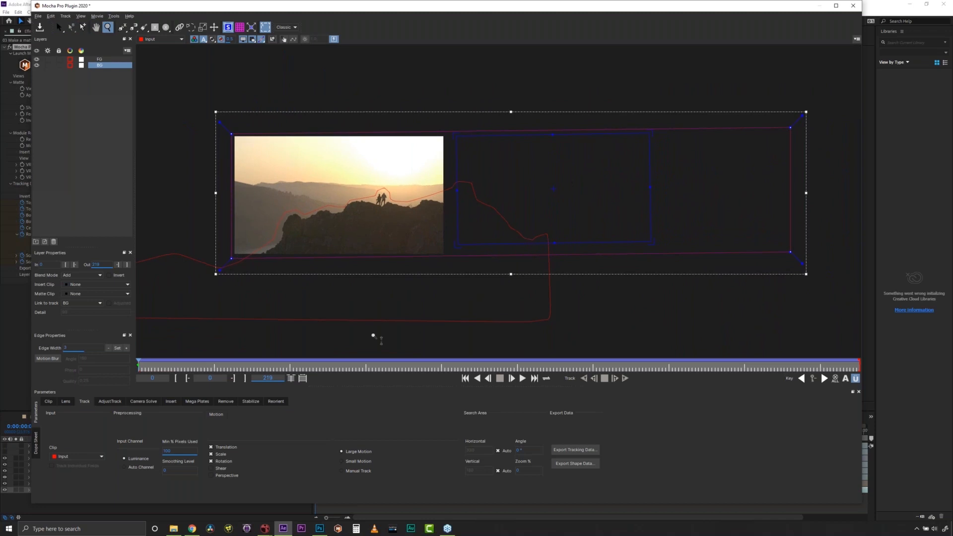
# - Render the mega plate for the BG layer from the Input clip
pyautogui.click(206, 402)
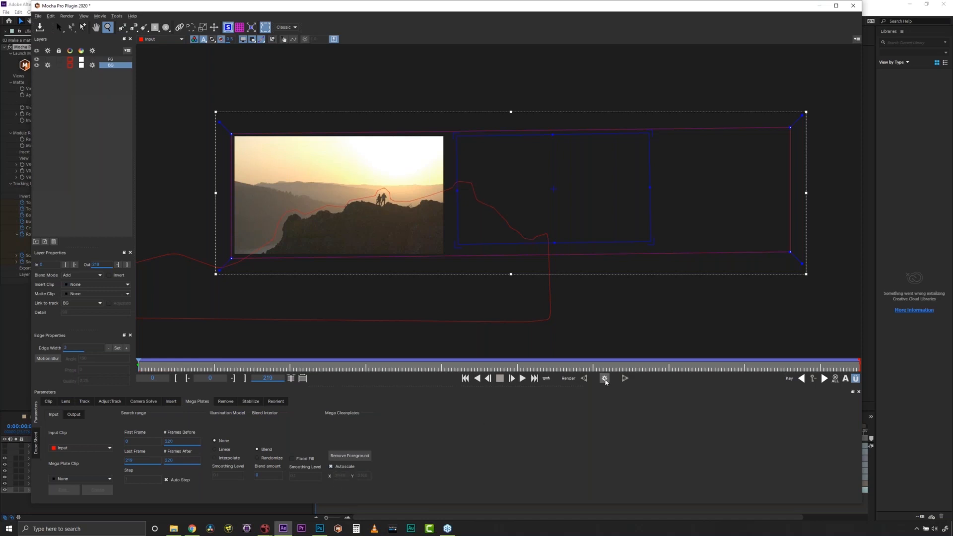
pyautogui.click(604, 379)
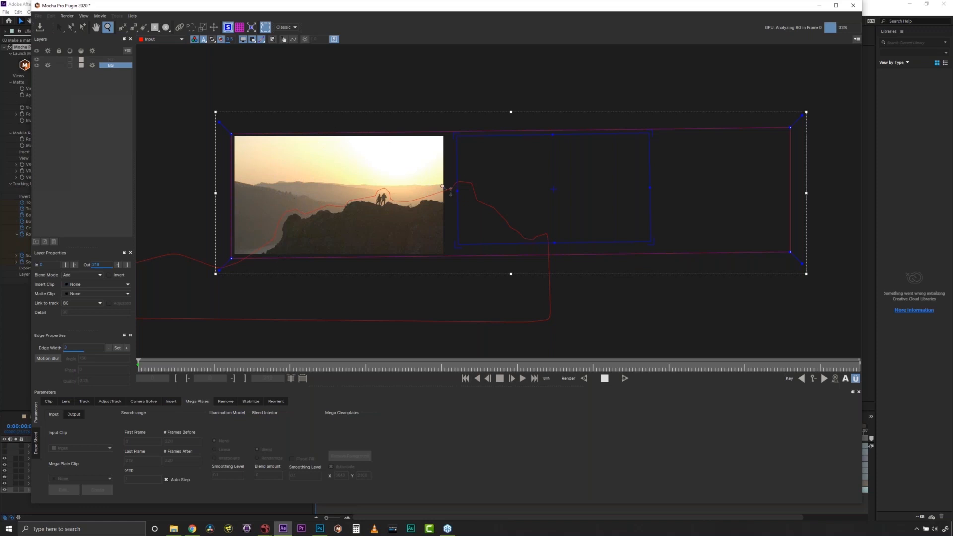
pyautogui.click(739, 176)
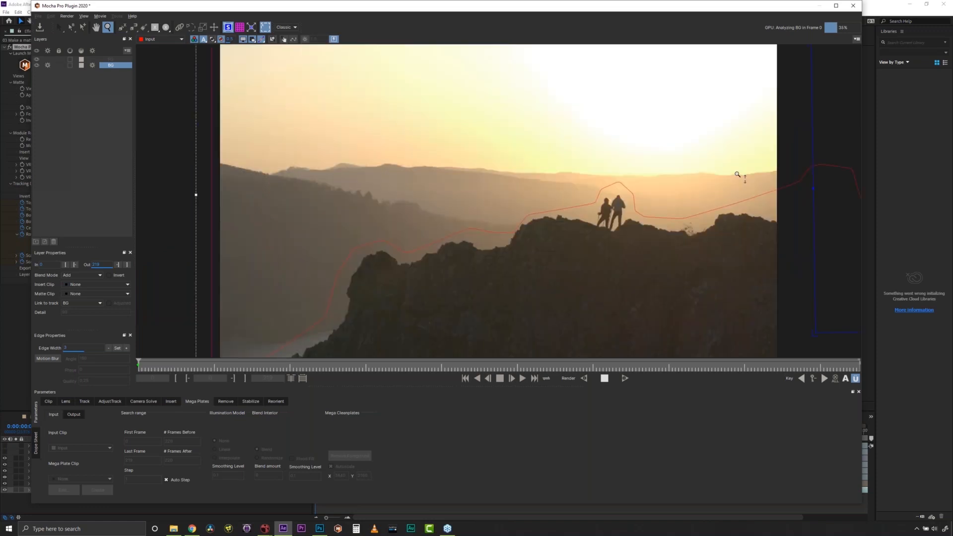
pyautogui.scroll(-3, 521, 182)
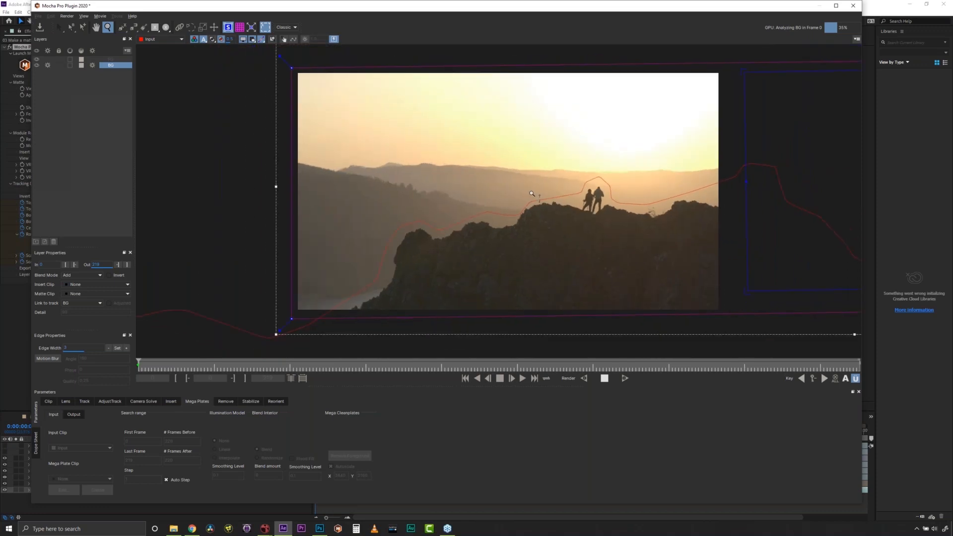
pyautogui.scroll(-1, 532, 193)
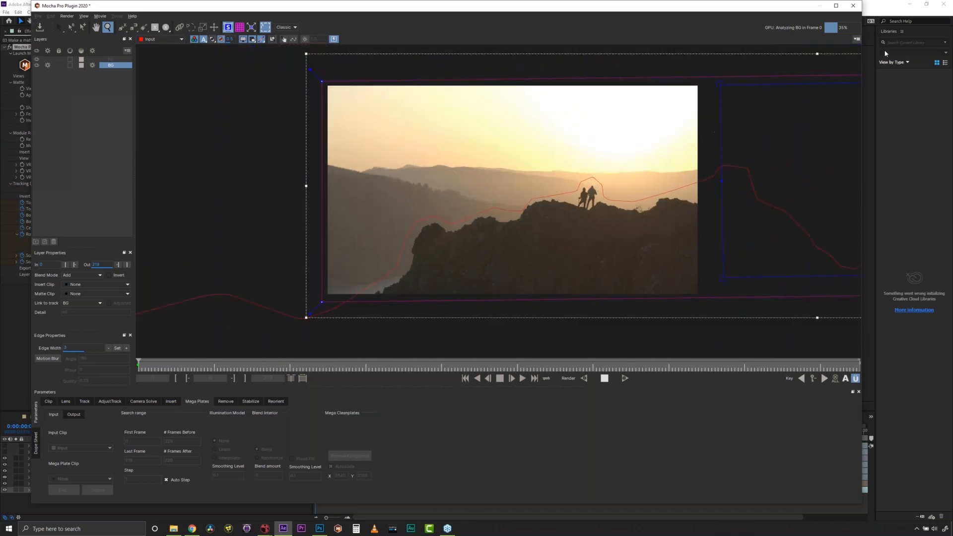
pyautogui.scroll(-3, 687, 206)
pyautogui.press('x')
pyautogui.moveTo(734, 181); pyautogui.dragTo(471, 209)
pyautogui.press('z')
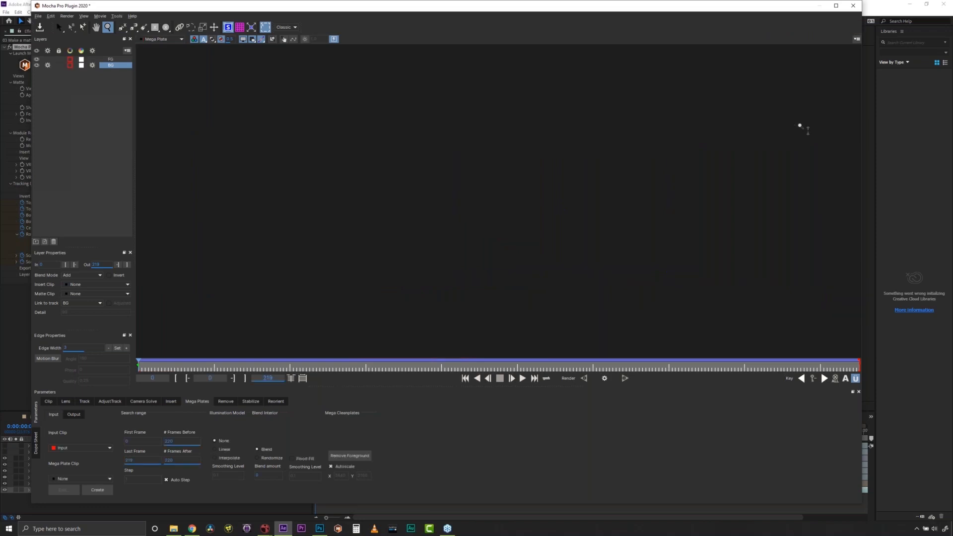
# - Examine the full width of the rendered BG mega plate
pyautogui.press('x')
pyautogui.moveTo(768, 227); pyautogui.dragTo(549, 253)
pyautogui.scroll(2, 568, 195)
pyautogui.scroll(3, 556, 209)
pyautogui.scroll(-1, 556, 213)
pyautogui.press('z')
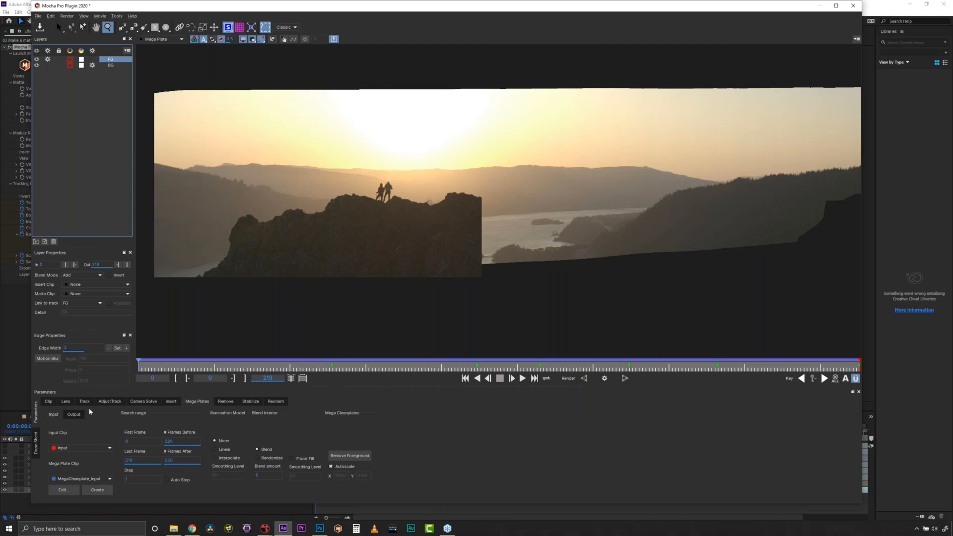
# - Check the lens distortion model options, and render the mega plate for the FG layer
pyautogui.click(66, 402)
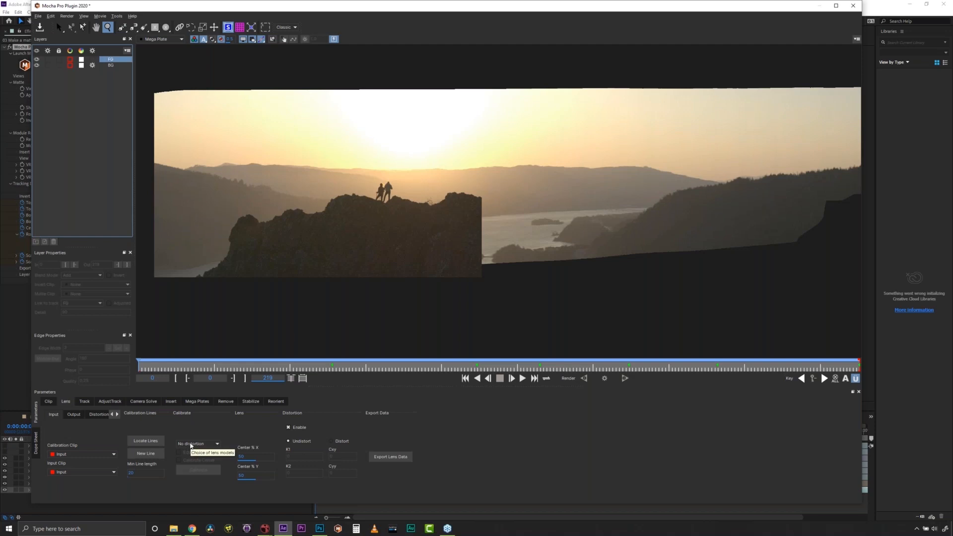
pyautogui.click(197, 402)
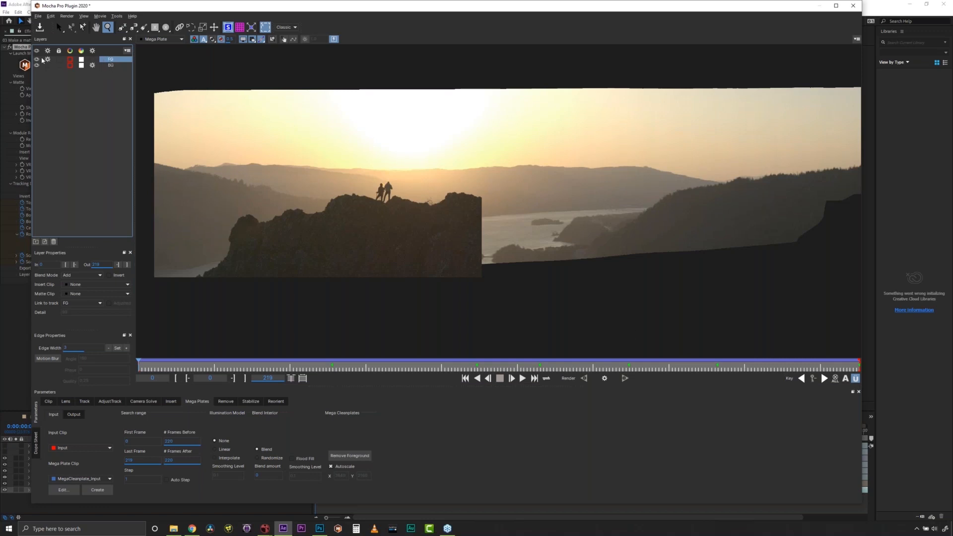
pyautogui.click(604, 378)
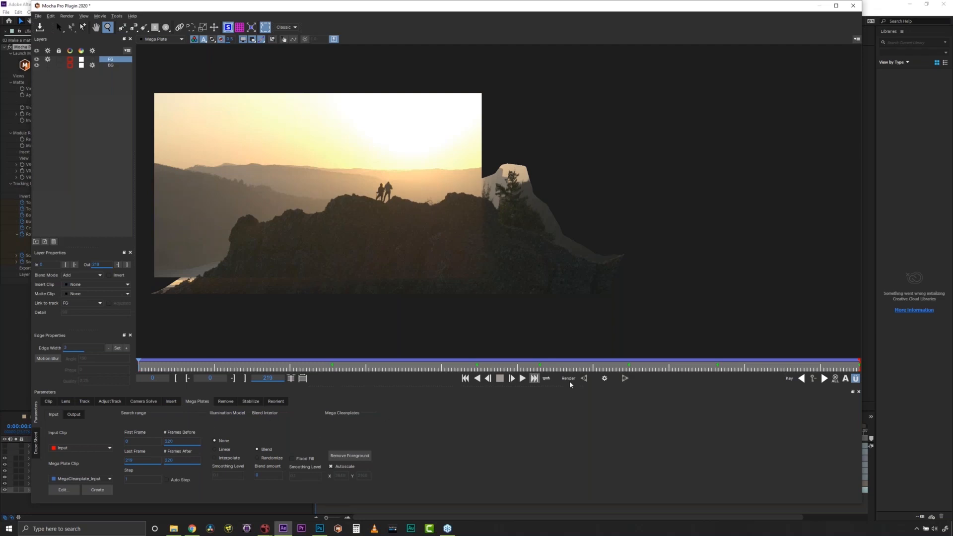
# - Select the BG layer, close Mocha Pro, and return to After Effects
pyautogui.click(37, 59)
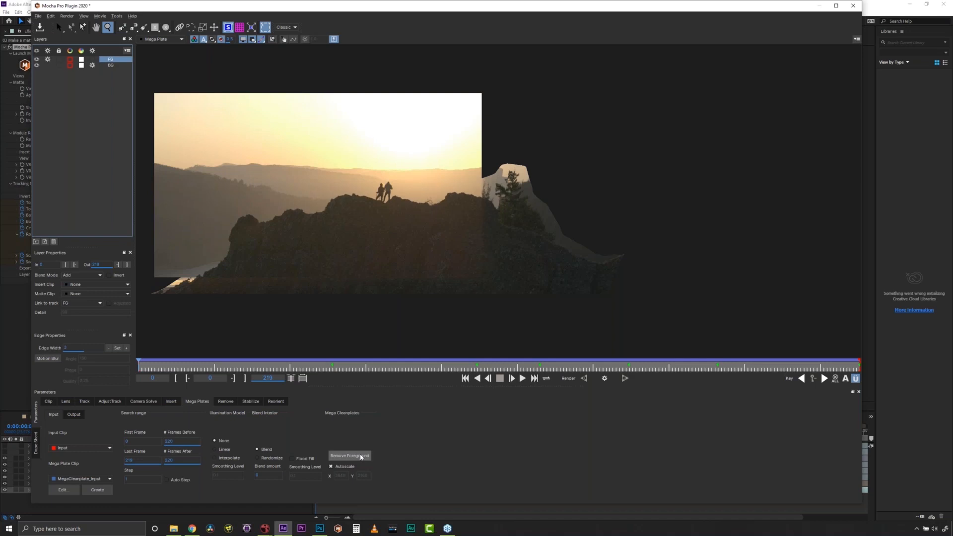
pyautogui.click(357, 456)
pyautogui.click(110, 65)
pyautogui.click(174, 40)
pyautogui.click(145, 60)
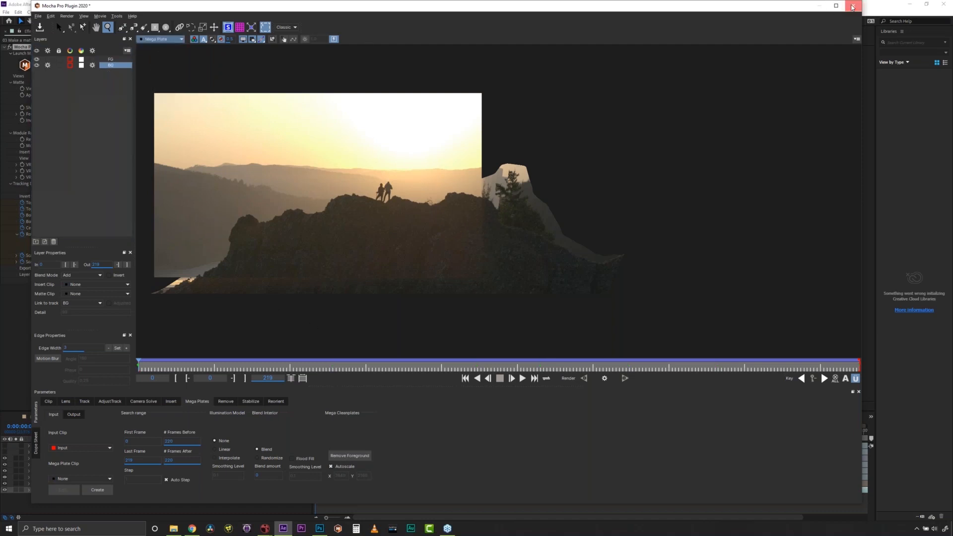
pyautogui.click(853, 6)
pyautogui.click(474, 272)
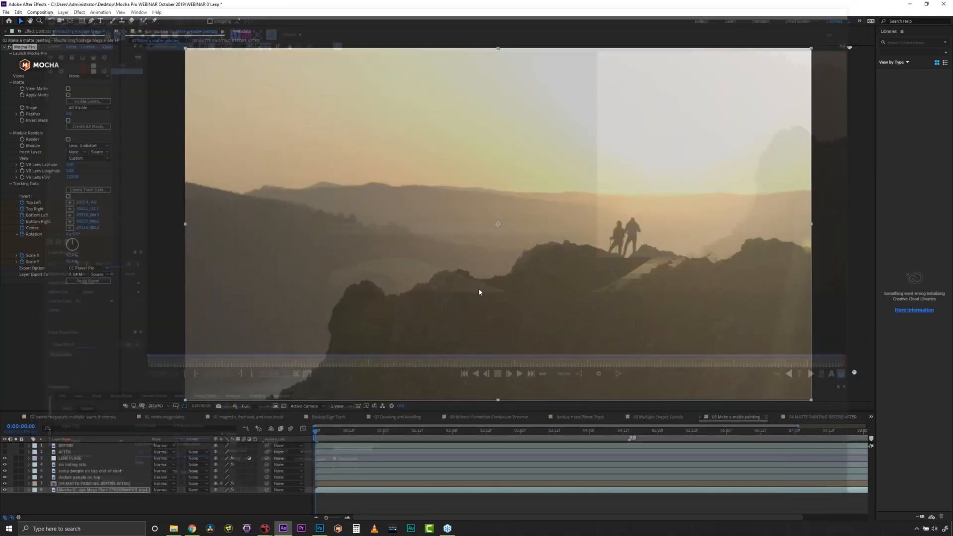
# - Bring up the project's items and open the 04 MATTE PAINTING BEFORE AFTER composition
pyautogui.click(115, 31)
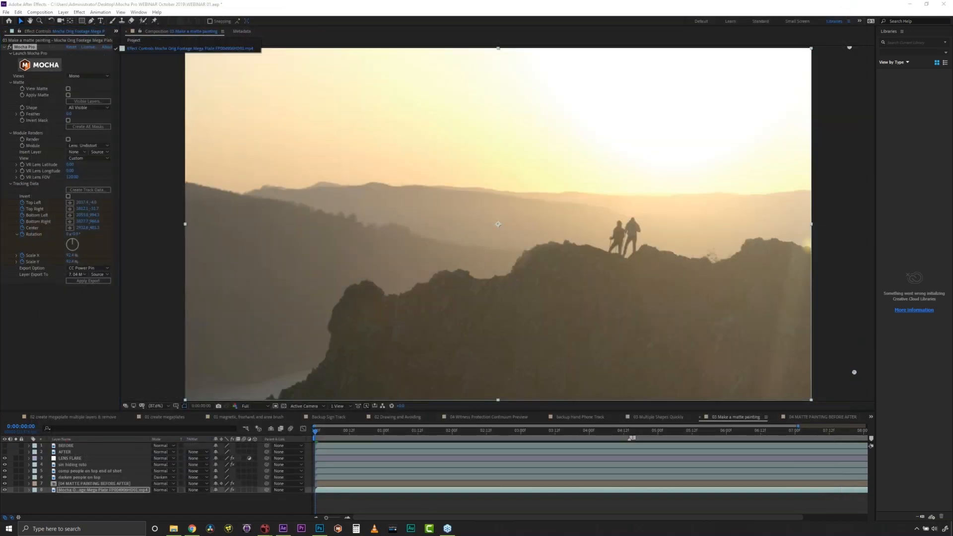
pyautogui.click(134, 40)
pyautogui.doubleClick(47, 184)
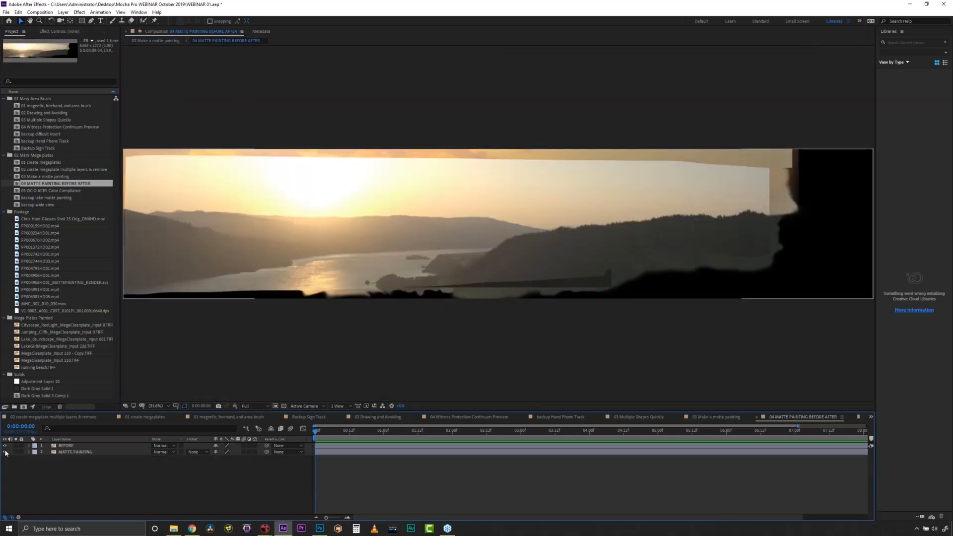
# - Hide the MATTE PAINTING layer and scrub through the BEFORE plate on its own
pyautogui.click(6, 452)
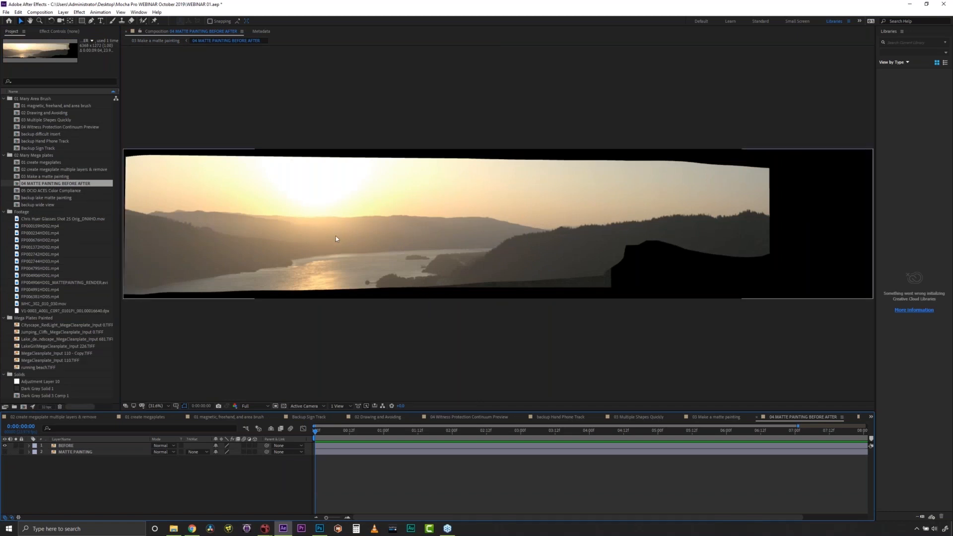
pyautogui.moveTo(323, 432); pyautogui.dragTo(818, 398)
pyautogui.press('Home')
# - Show the MATTE PAINTING layer and toggle the BEFORE layer for comparison, leaving BEFORE hidden
pyautogui.click(5, 451)
pyautogui.click(5, 445)
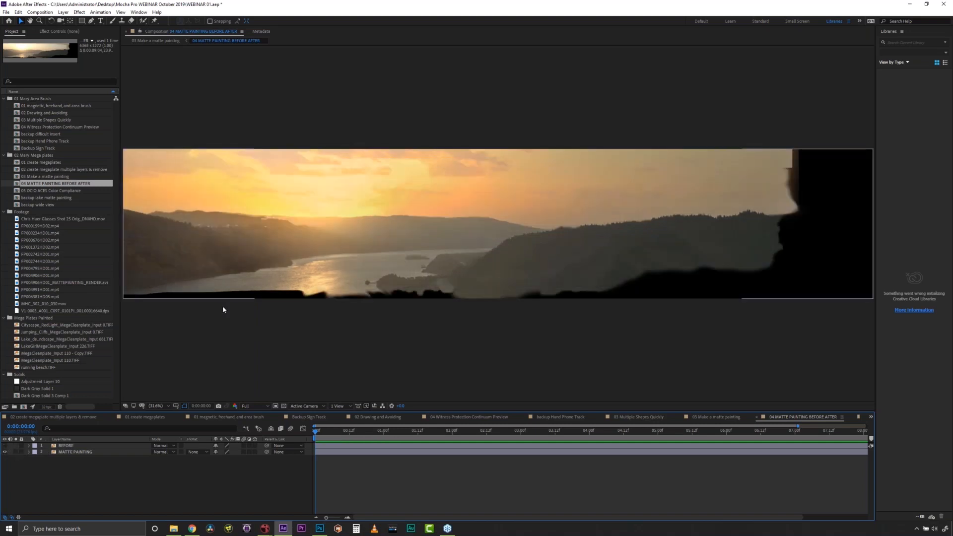
pyautogui.click(4, 446)
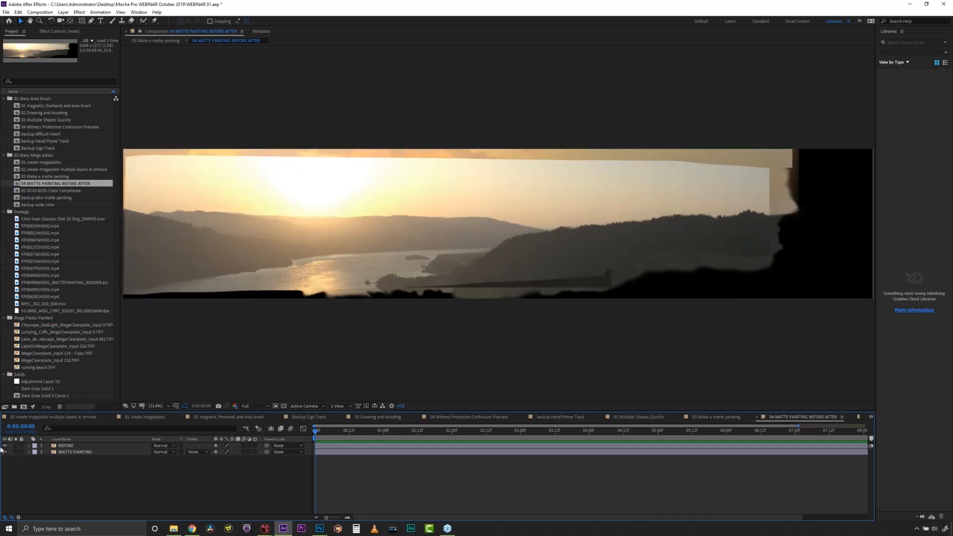
pyautogui.click(5, 446)
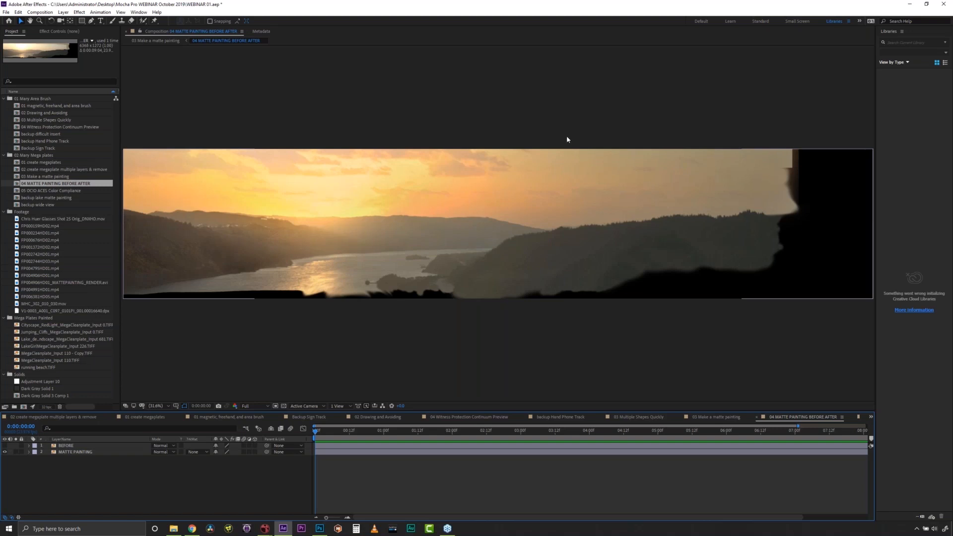
# - Toggle the BEFORE layer's visibility repeatedly to compare the original plate with the matte painting, leaving BEFORE hidden
pyautogui.click(4, 445)
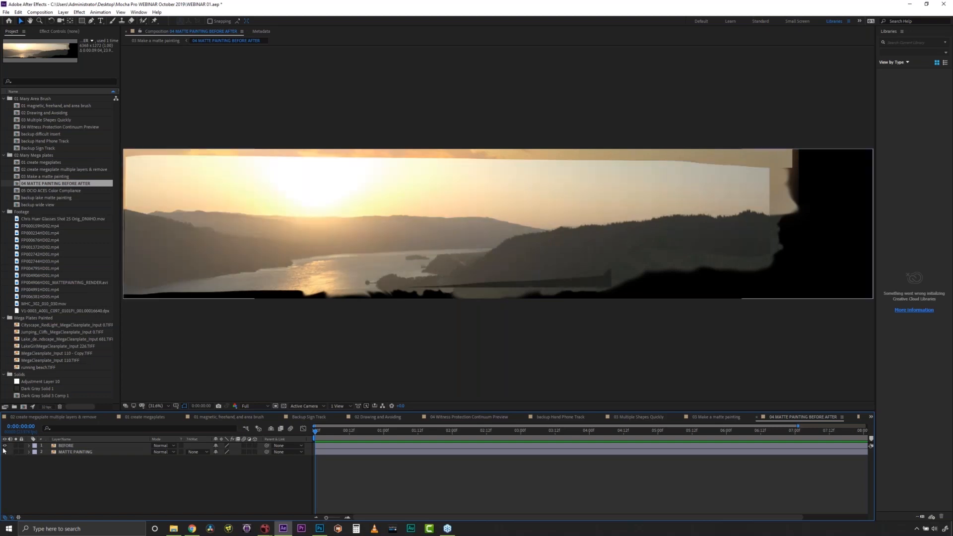
pyautogui.click(5, 446)
pyautogui.click(5, 446)
pyautogui.click(4, 445)
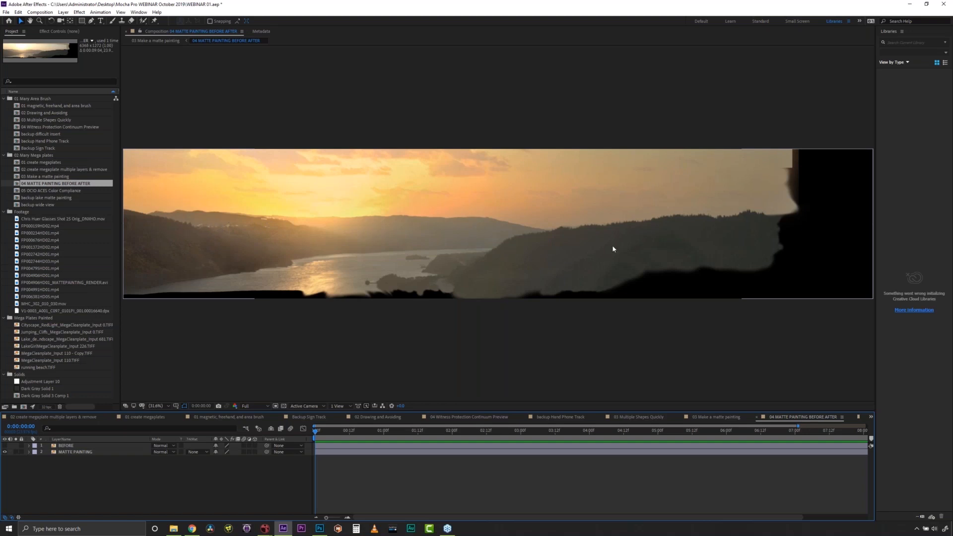
pyautogui.click(4, 445)
pyautogui.click(4, 450)
pyautogui.click(5, 446)
pyautogui.click(7, 446)
# - Open the 03 Make a matte painting composition and launch Mocha Pro from the Mocha Orig Footage Mega Plate layer
pyautogui.click(60, 31)
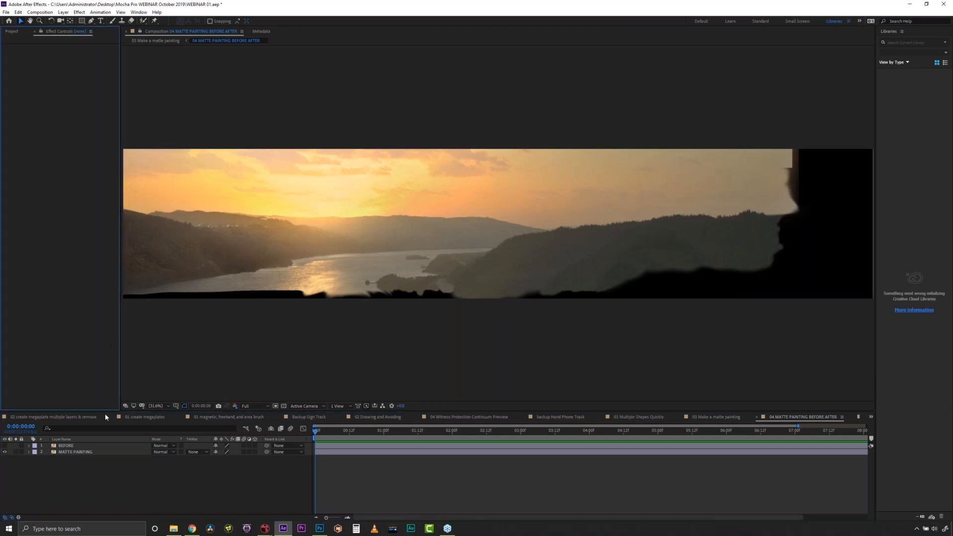
pyautogui.click(729, 421)
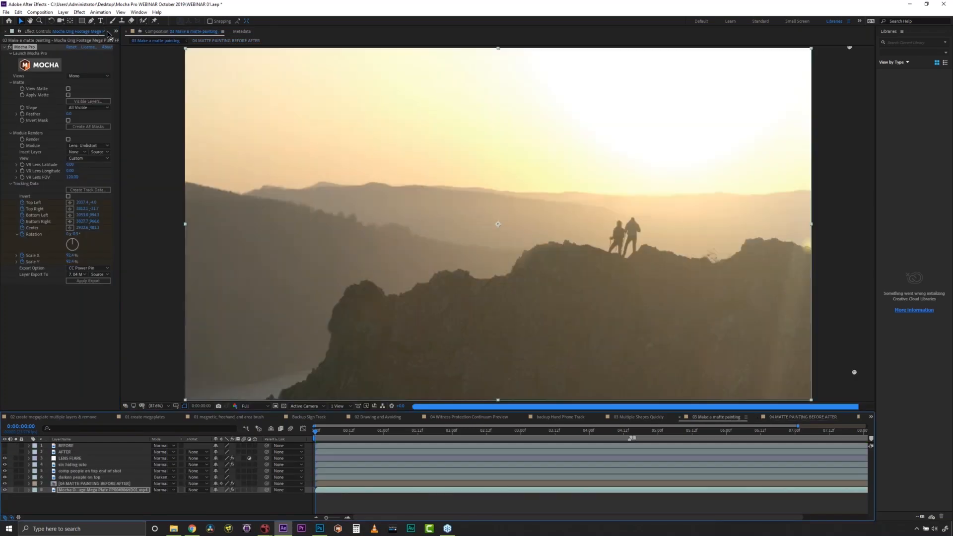
pyautogui.click(117, 31)
pyautogui.click(139, 39)
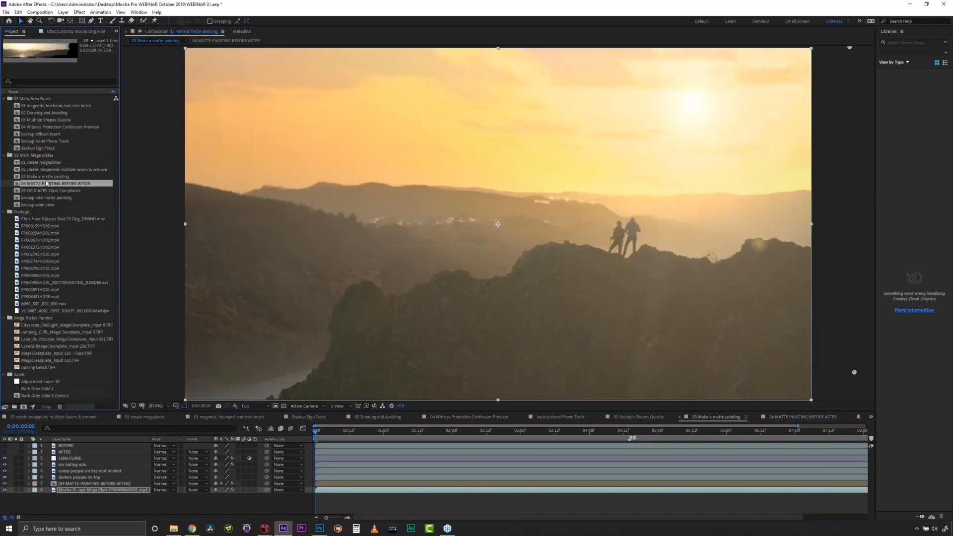
pyautogui.click(79, 493)
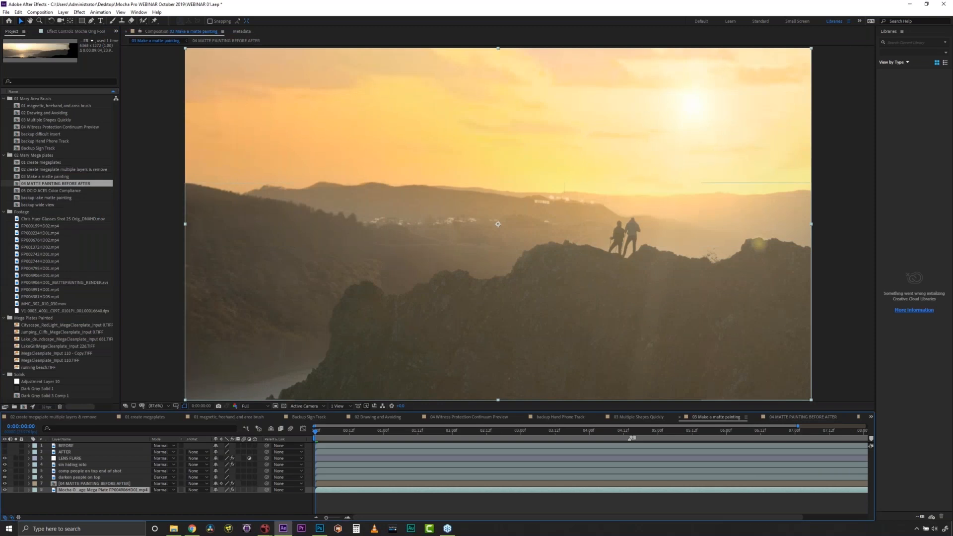
pyautogui.click(63, 32)
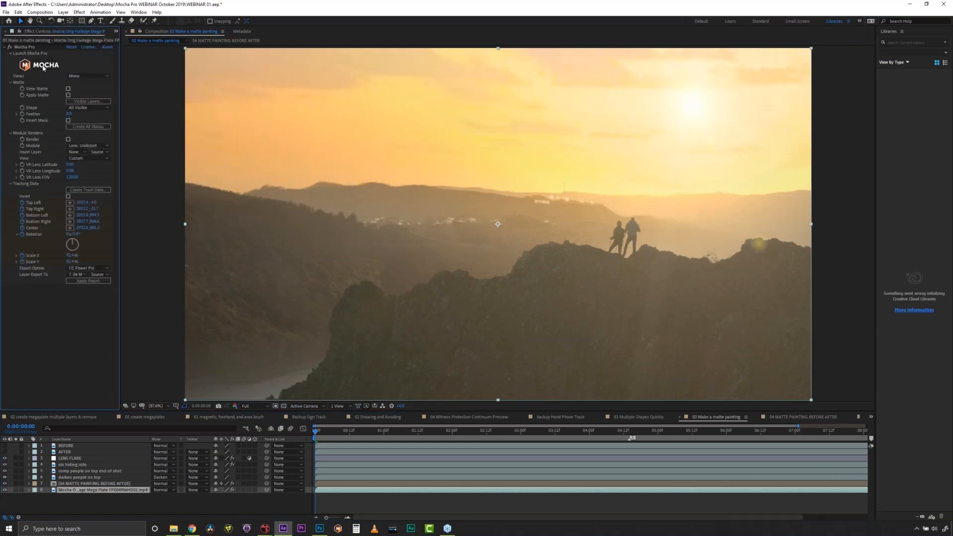
pyautogui.click(45, 70)
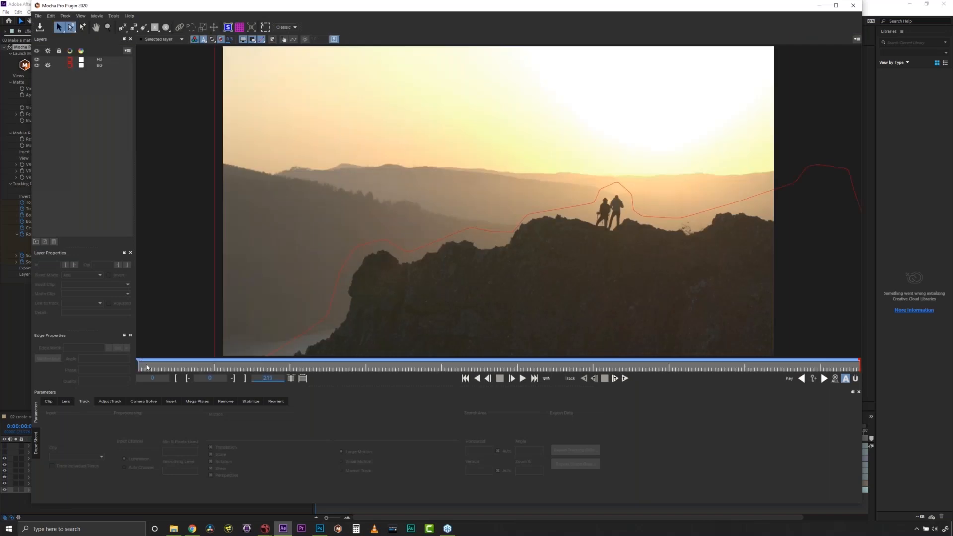
# - Examine the BG layer's tracked surface around frame 110 in Mocha, then close the plugin without saving changes
pyautogui.moveTo(139, 367); pyautogui.dragTo(515, 365)
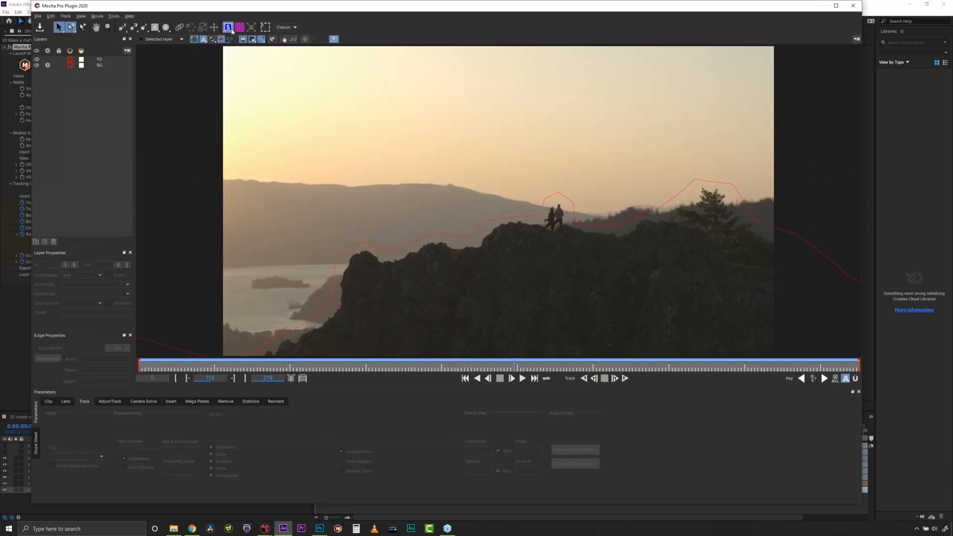
pyautogui.click(100, 66)
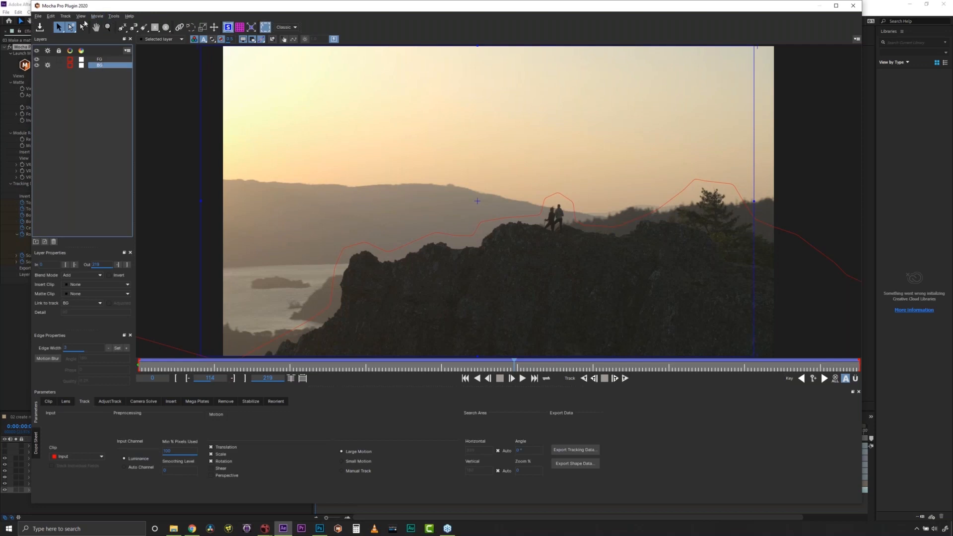
pyautogui.moveTo(515, 365)
pyautogui.mouseDown()
pyautogui.moveTo(528, 363)
pyautogui.moveTo(501, 367)
pyautogui.mouseUp()
pyautogui.click(107, 27)
pyautogui.moveTo(431, 129); pyautogui.dragTo(305, 81)
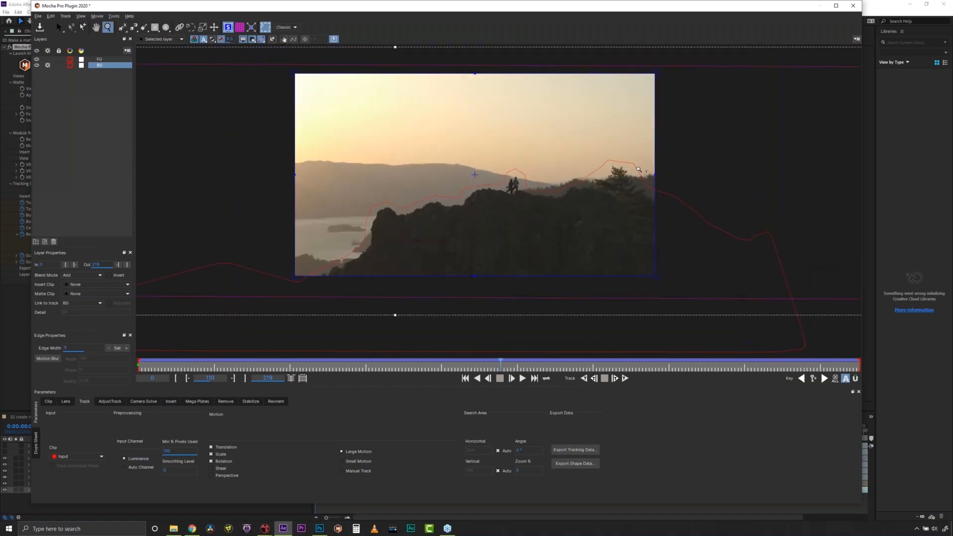
pyautogui.click(228, 27)
pyautogui.click(854, 9)
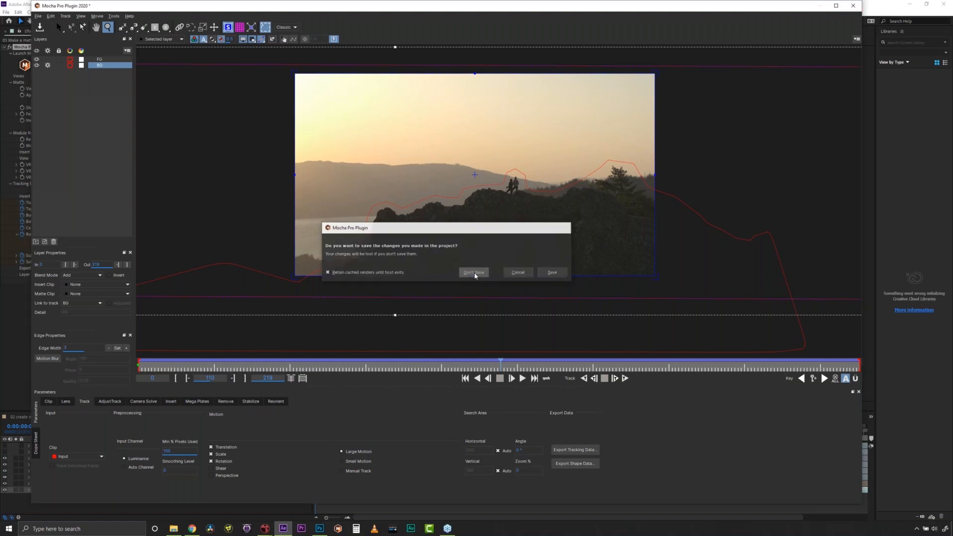
pyautogui.click(474, 273)
# - Hide the layers from LENS FLARE through 04 MATTE PAINTING BEFORE AFTER and add MegaCleanplate_Input 110.TIFF directly above the Mocha footage layer
pyautogui.click(116, 31)
pyautogui.click(134, 42)
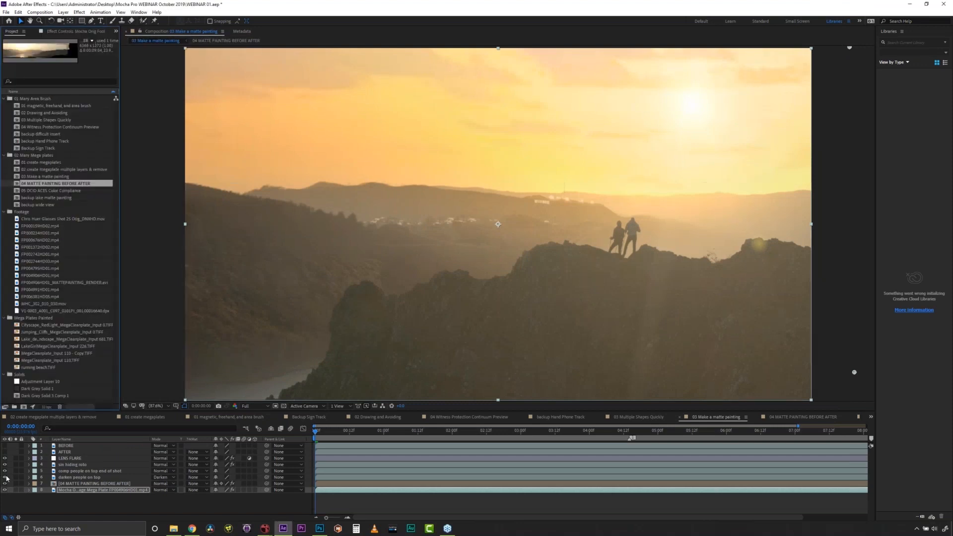
pyautogui.moveTo(6, 461); pyautogui.dragTo(5, 484)
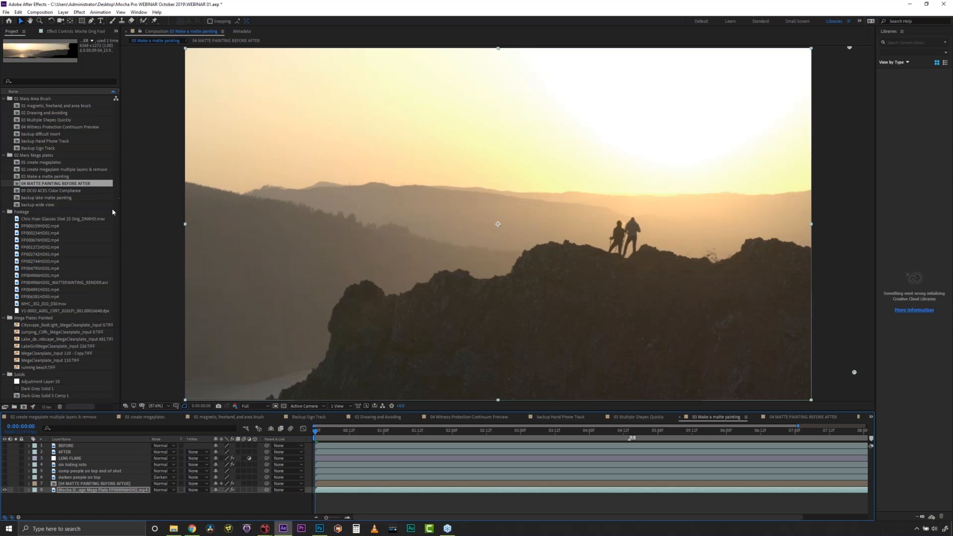
pyautogui.click(56, 353)
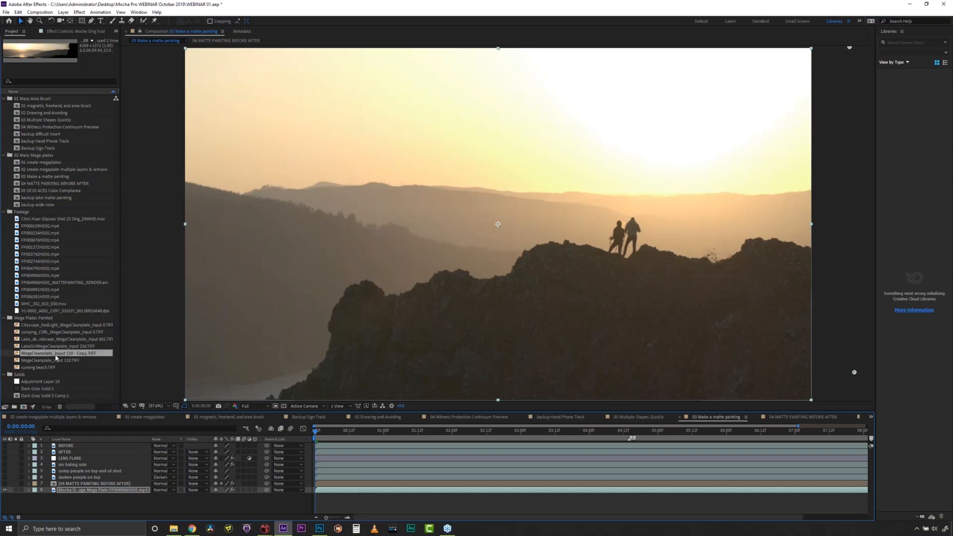
pyautogui.click(60, 360)
pyautogui.moveTo(62, 365); pyautogui.dragTo(92, 495)
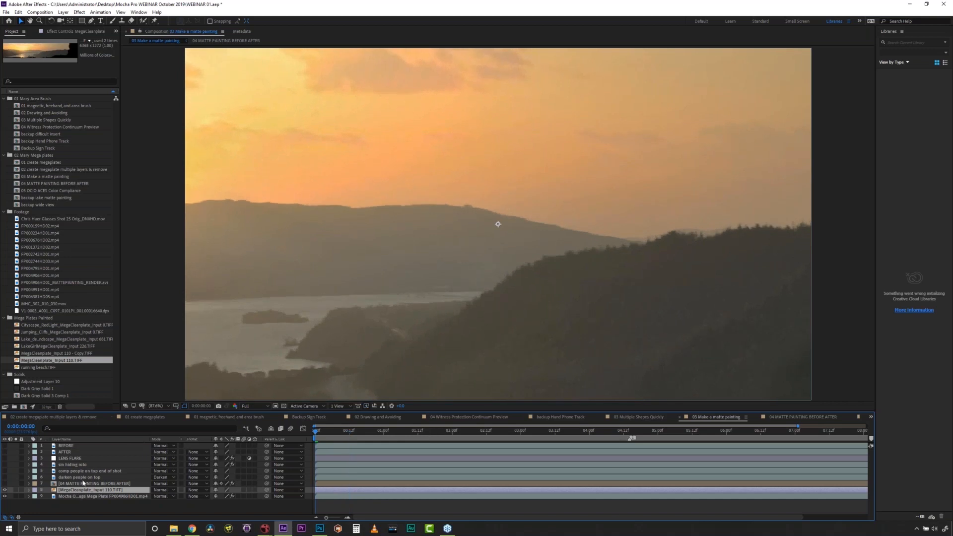
# - Pre-compose the MegaCleanplate layer as "new matte painting", leaving all attributes in the composition, and enable its Collapse Transformations switch
pyautogui.click(64, 13)
pyautogui.click(117, 277)
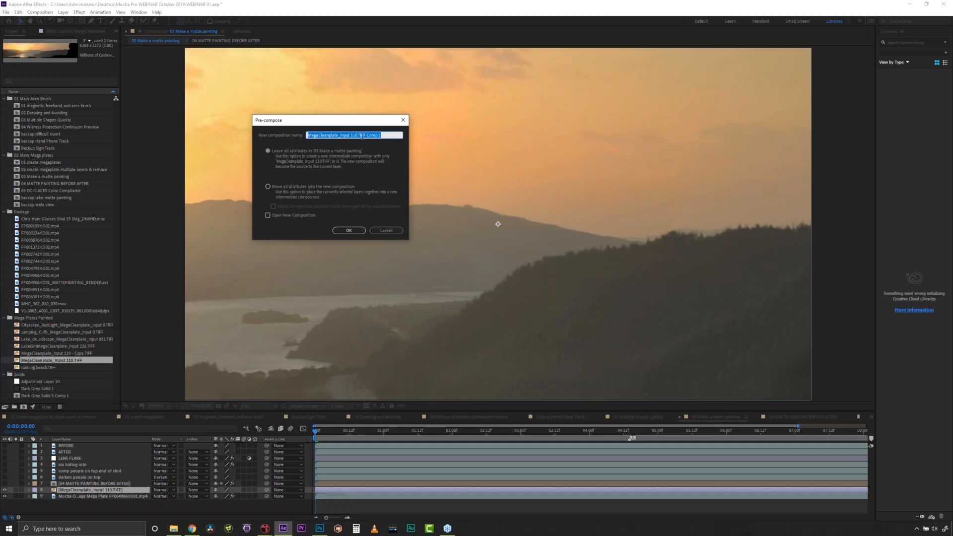
pyautogui.write('new matte painting')
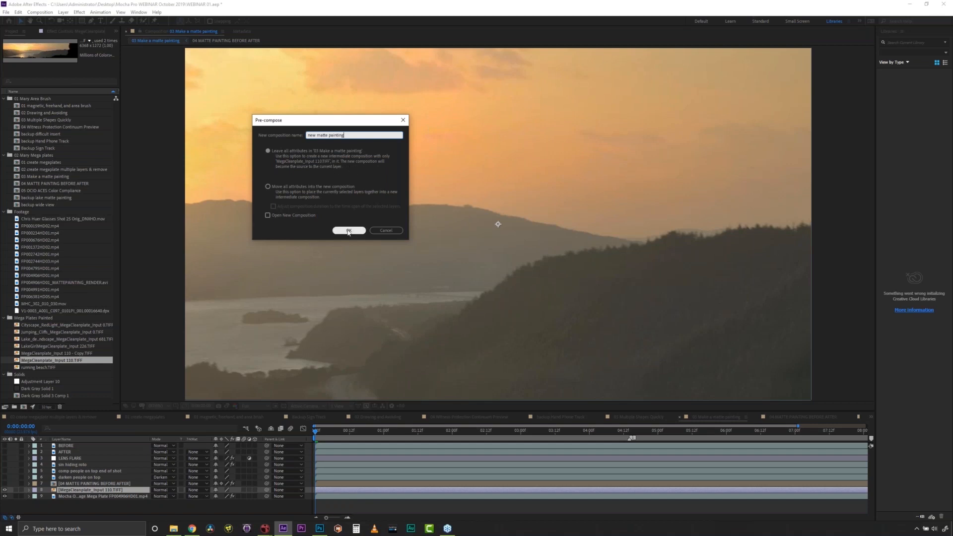
pyautogui.click(350, 232)
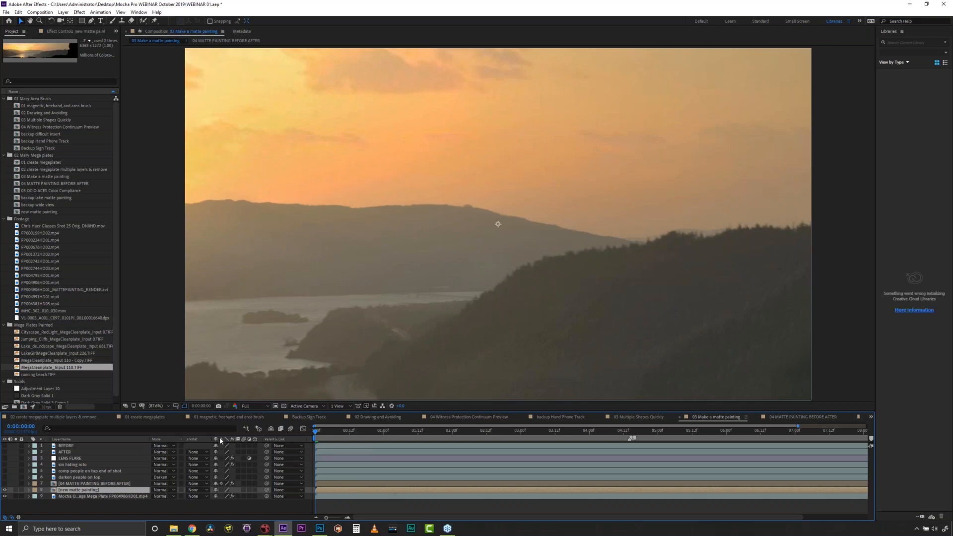
pyautogui.click(221, 490)
# - Create track data from Mocha's BG layer on the Mocha footage layer, with the playhead at the first frame
pyautogui.click(71, 497)
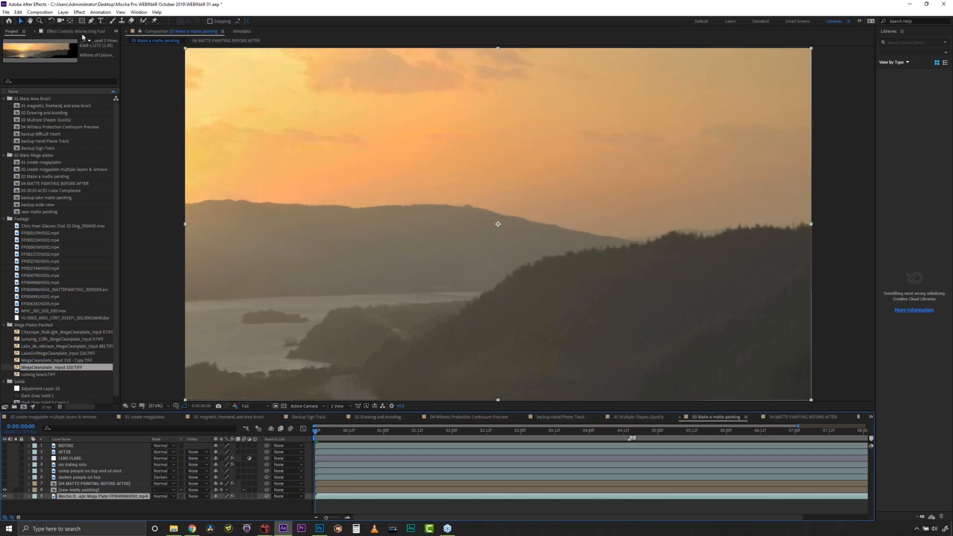
pyautogui.click(74, 33)
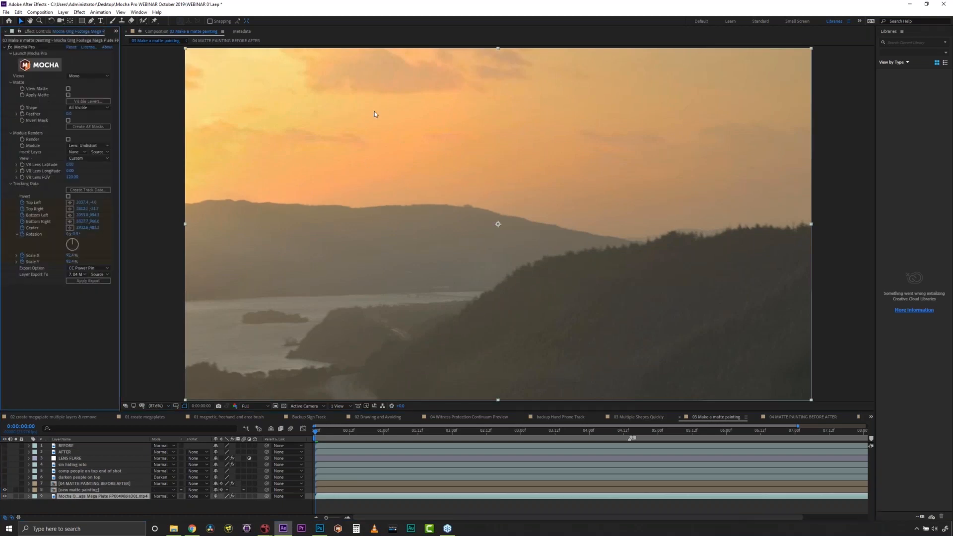
pyautogui.click(628, 433)
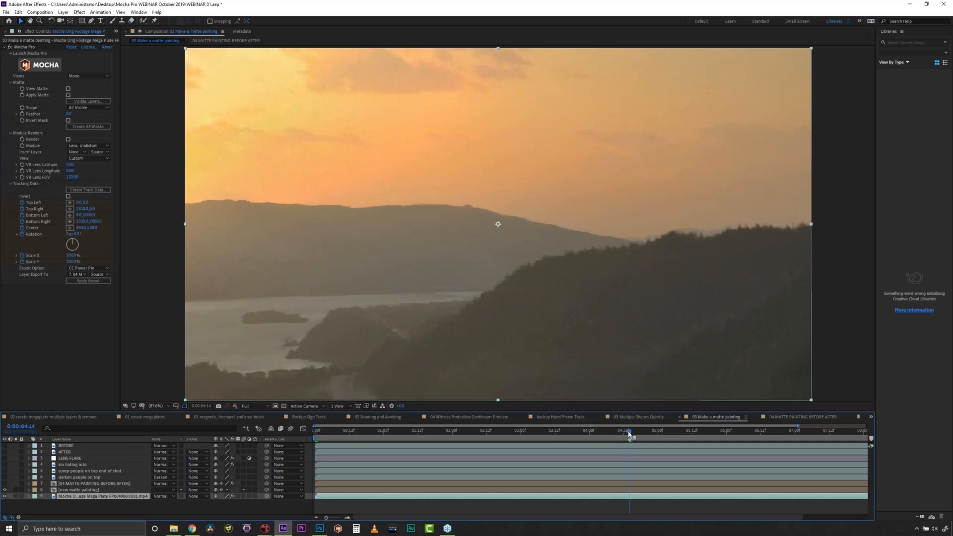
pyautogui.moveTo(628, 433); pyautogui.dragTo(316, 433)
pyautogui.click(90, 190)
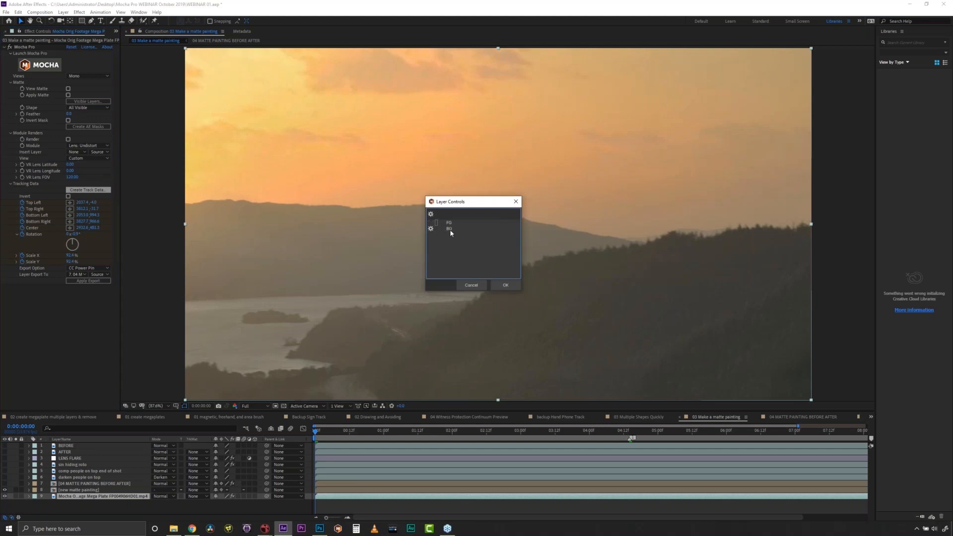
pyautogui.click(497, 284)
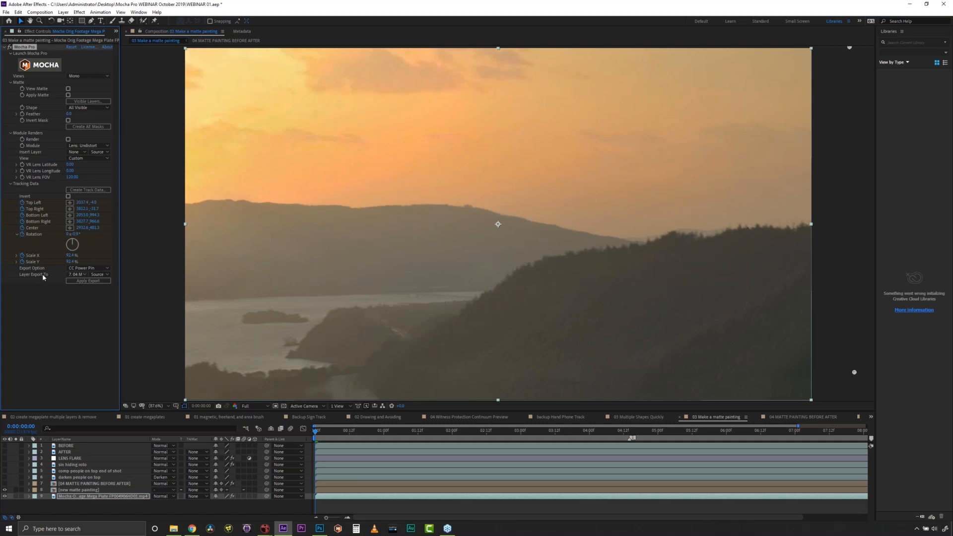
# - Apply the tracking data as CC Power Pin to the new matte painting layer and scrub the timeline to check it
pyautogui.click(85, 269)
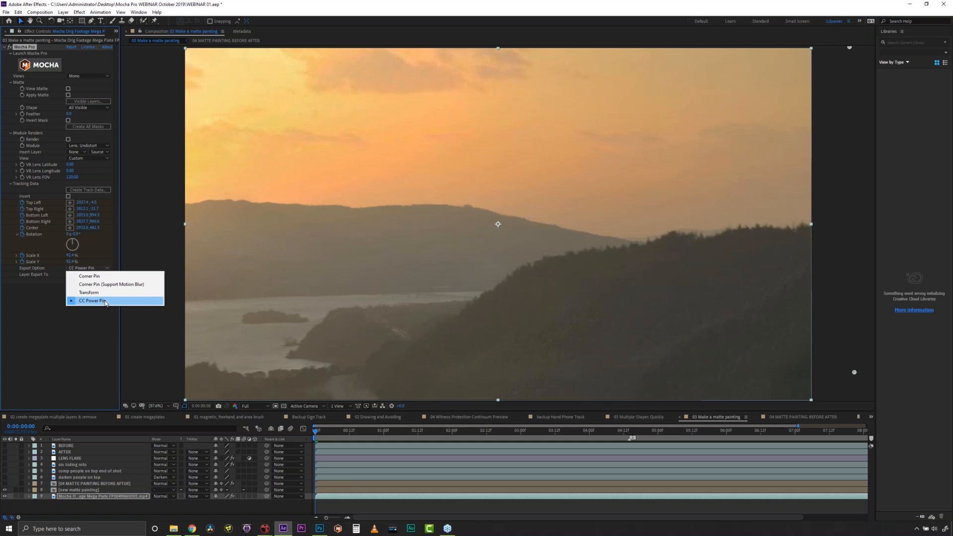
pyautogui.click(106, 301)
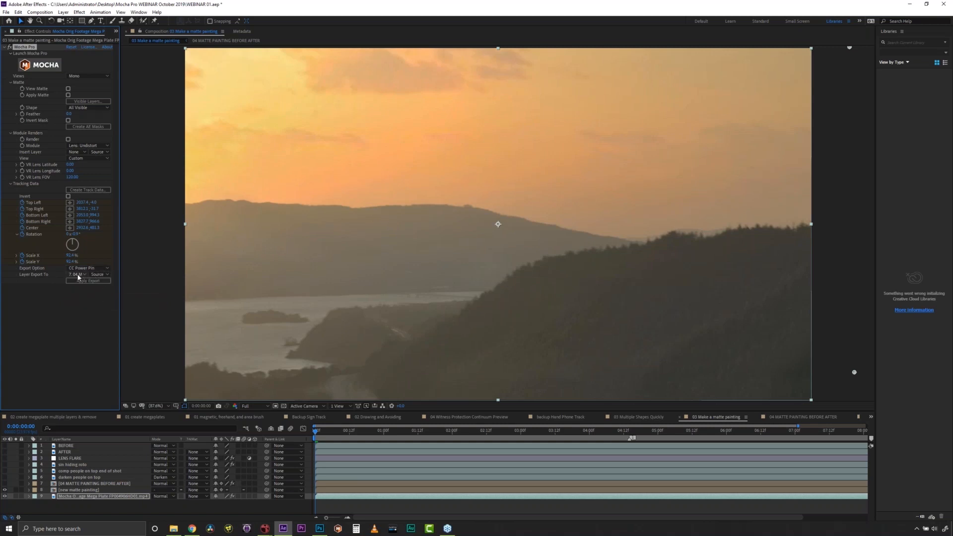
pyautogui.click(81, 278)
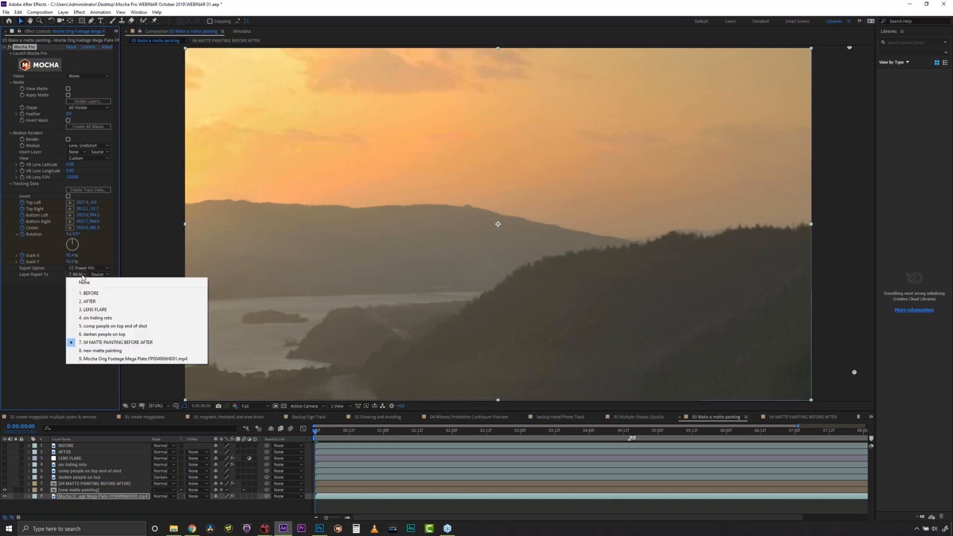
pyautogui.click(97, 349)
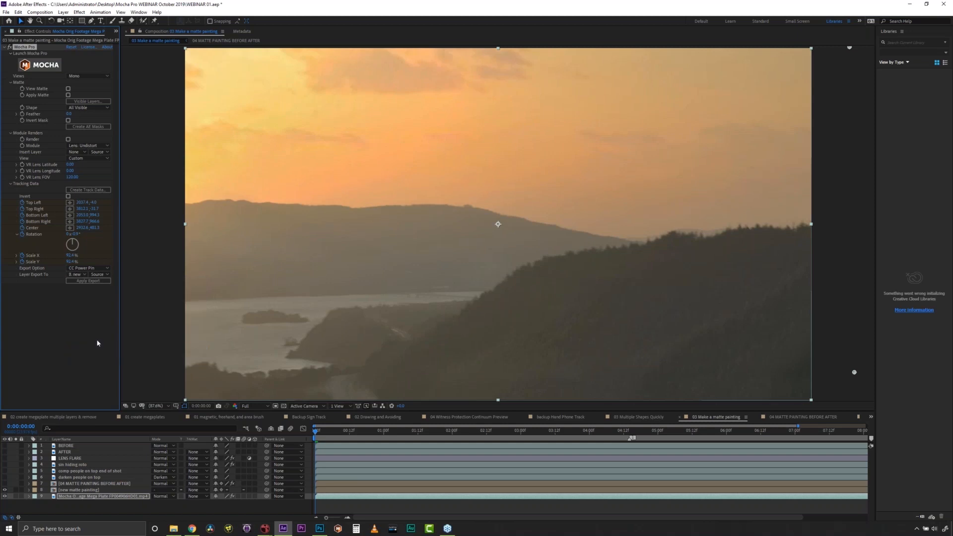
pyautogui.click(89, 281)
pyautogui.click(100, 280)
pyautogui.moveTo(319, 433); pyautogui.dragTo(563, 412)
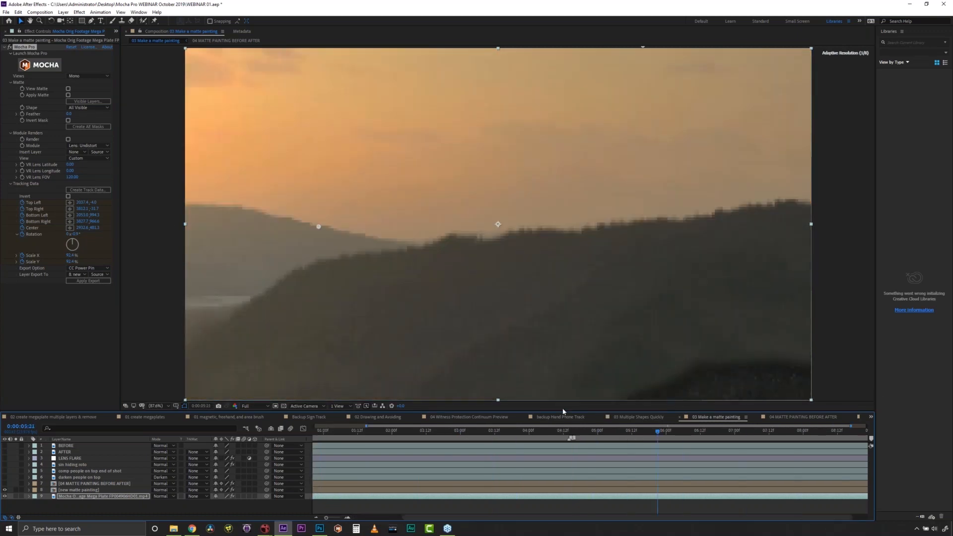
pyautogui.press('Home')
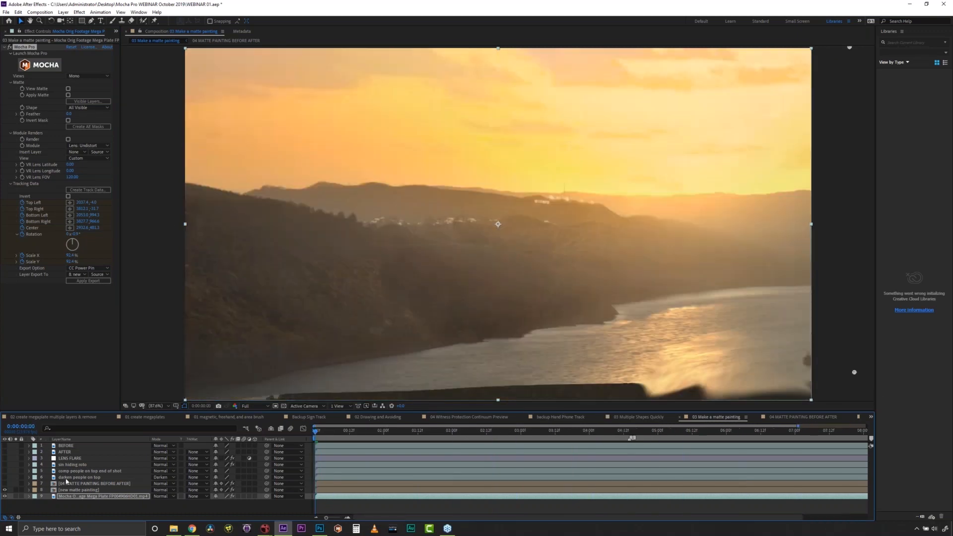
# - Show the darken people on top, comp people on top end of shot, and sin hiding roto layers
pyautogui.click(67, 478)
pyautogui.click(5, 477)
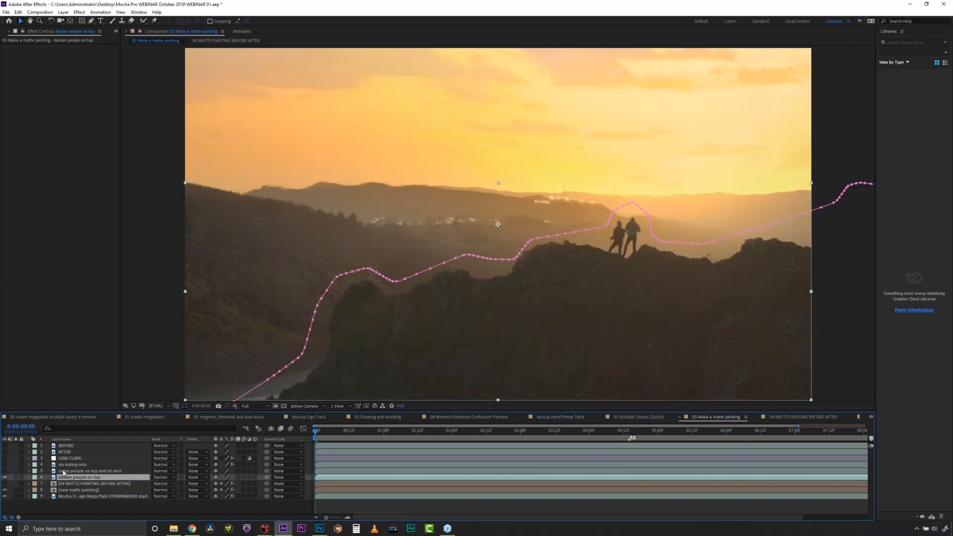
pyautogui.click(71, 471)
pyautogui.click(5, 471)
pyautogui.click(5, 465)
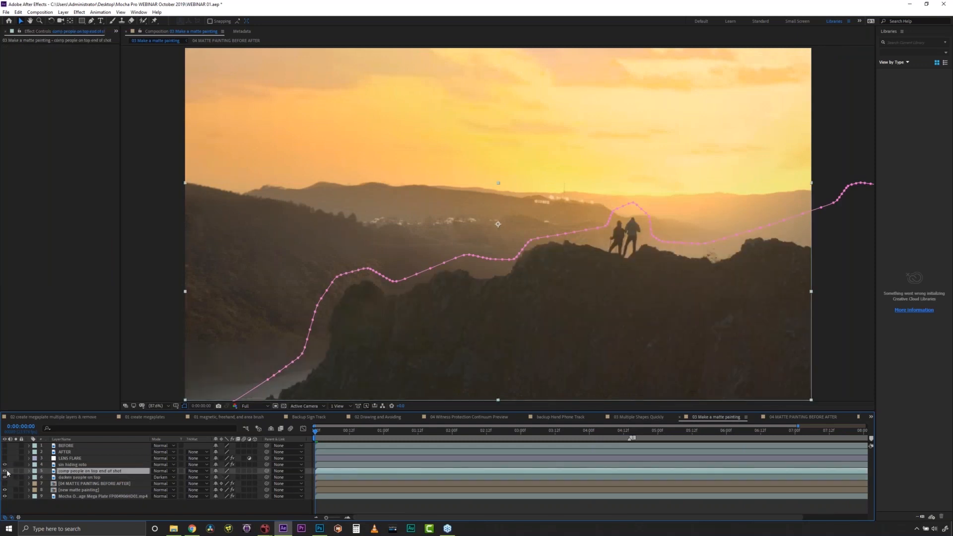
# - Select the new matte painting layer and preview the composite from the first frame, stopping around 0:00:02:06
pyautogui.moveTo(316, 431); pyautogui.dragTo(374, 427)
pyautogui.press('Home')
pyautogui.press('KP_8')
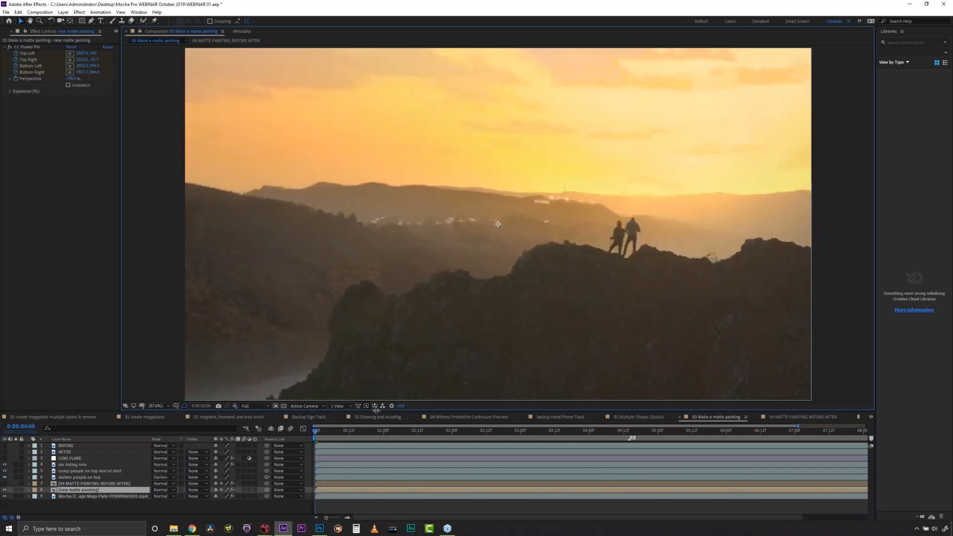
pyautogui.press('space')
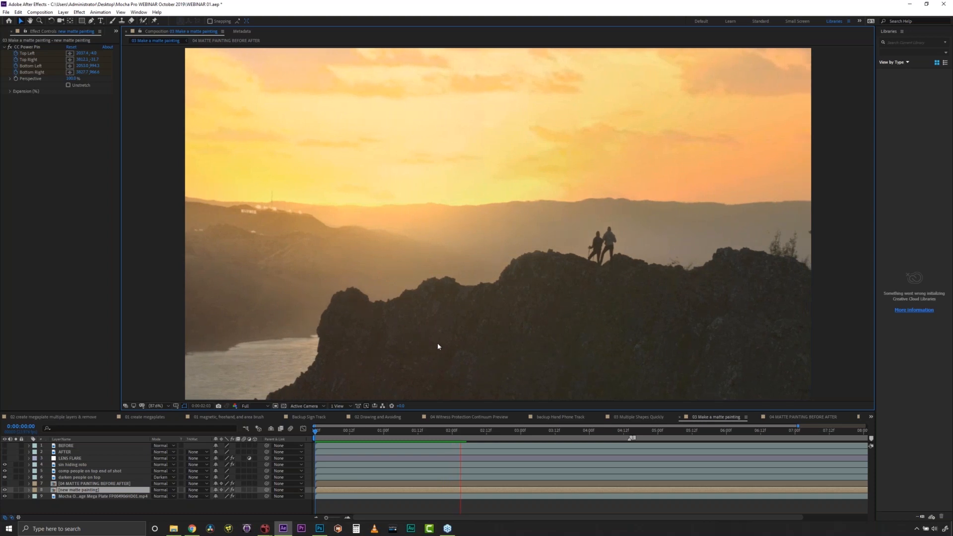
pyautogui.press('space')
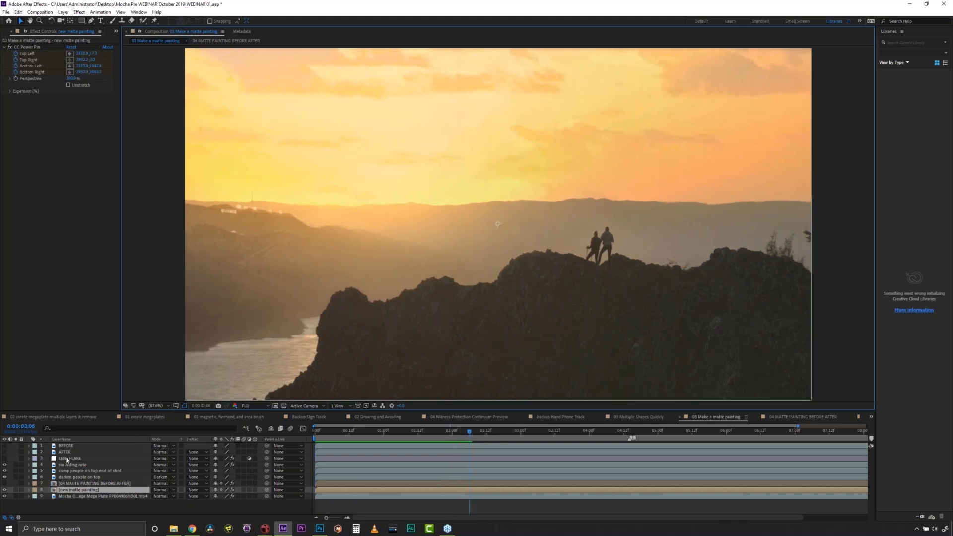
# - Show the LENS FLARE layer and preview the composite from the first frame
pyautogui.click(69, 459)
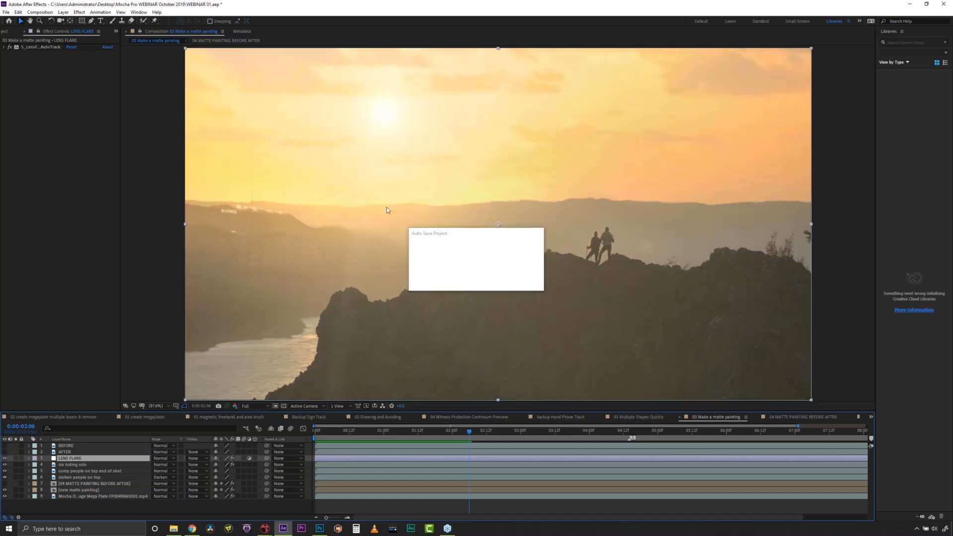
pyautogui.press('Home')
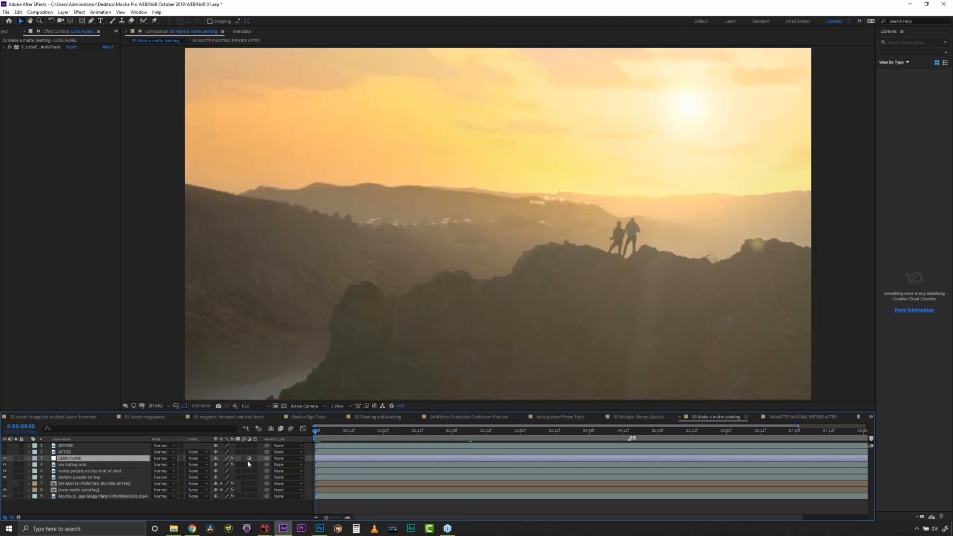
pyautogui.press('space')
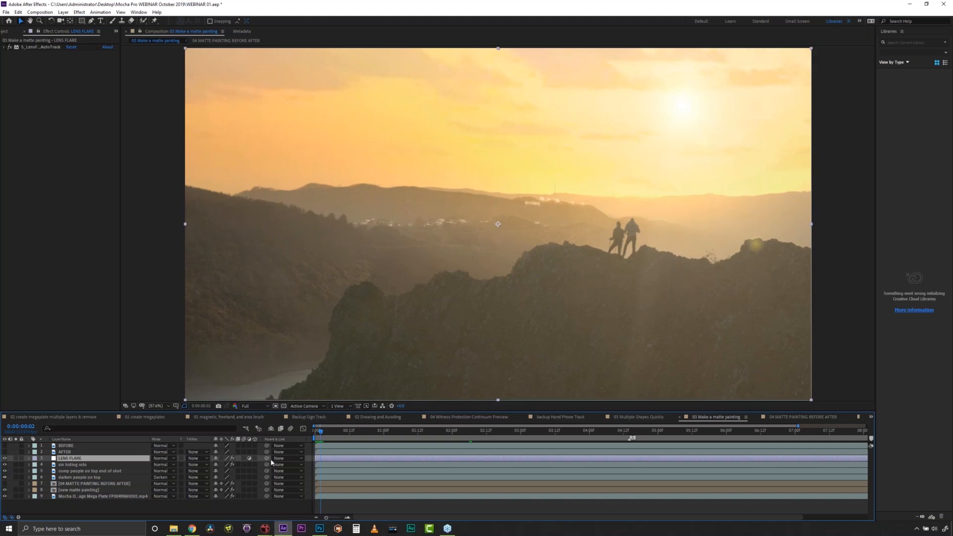
# - In the new matte painting composition, paint a red smiley and the underlined word MOCHA over the hills of the MegaCleanplate layer
pyautogui.click(90, 484)
pyautogui.click(93, 490)
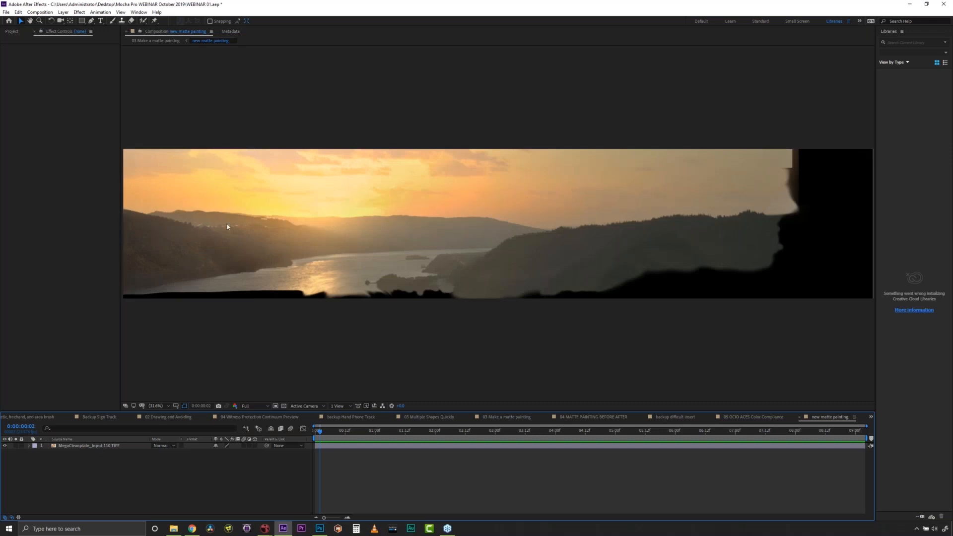
pyautogui.doubleClick(166, 227)
pyautogui.moveTo(165, 222)
pyautogui.mouseDown()
pyautogui.moveTo(169, 241)
pyautogui.moveTo(188, 228)
pyautogui.moveTo(161, 258)
pyautogui.moveTo(210, 227)
pyautogui.mouseUp()
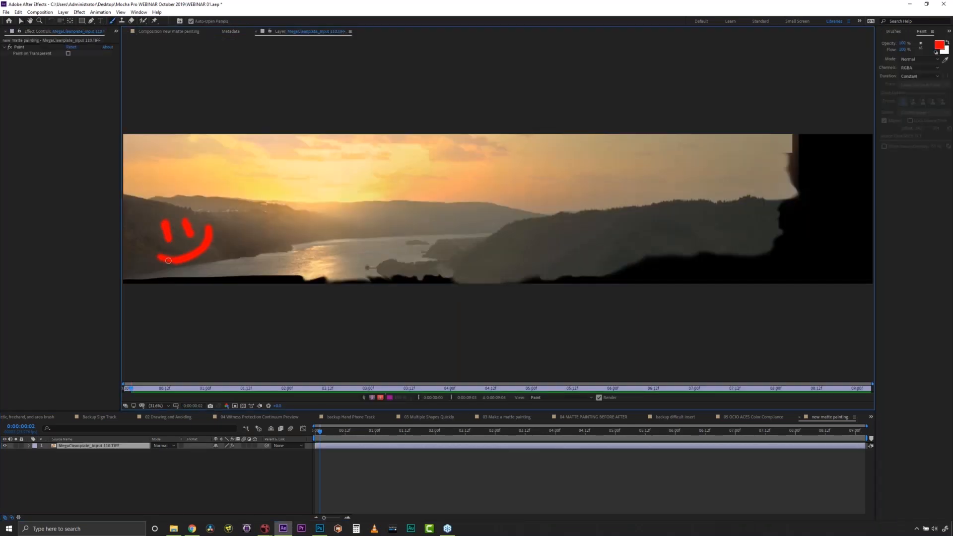
pyautogui.moveTo(132, 206)
pyautogui.mouseDown()
pyautogui.moveTo(152, 190)
pyautogui.moveTo(174, 175)
pyautogui.moveTo(188, 180)
pyautogui.moveTo(184, 172)
pyautogui.moveTo(194, 185)
pyautogui.moveTo(209, 160)
pyautogui.mouseUp()
pyautogui.moveTo(147, 238); pyautogui.dragTo(241, 171)
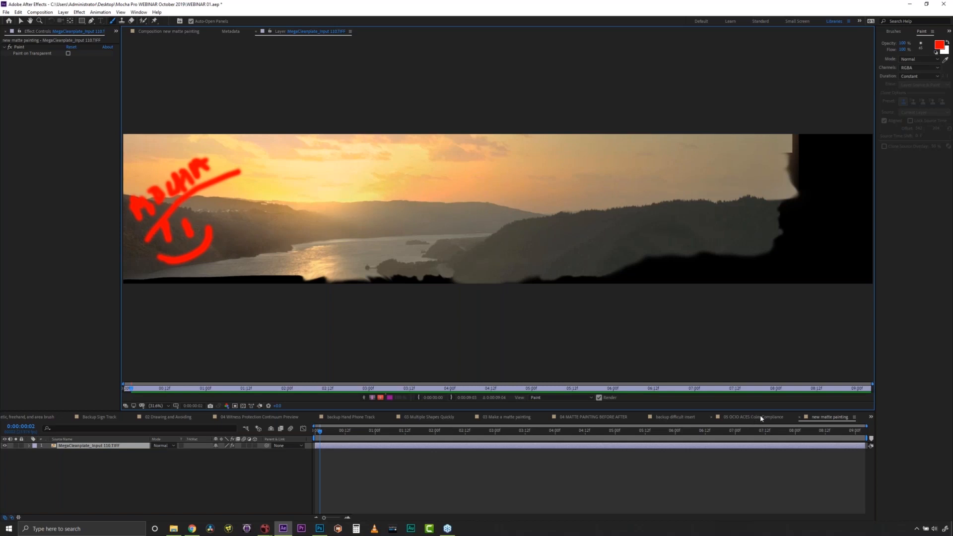
# - Reopen the 03 Make a matte painting composition, hide the new matte painting layer and show the 04 MATTE PAINTING BEFORE AFTER layer
pyautogui.click(116, 30)
pyautogui.click(126, 41)
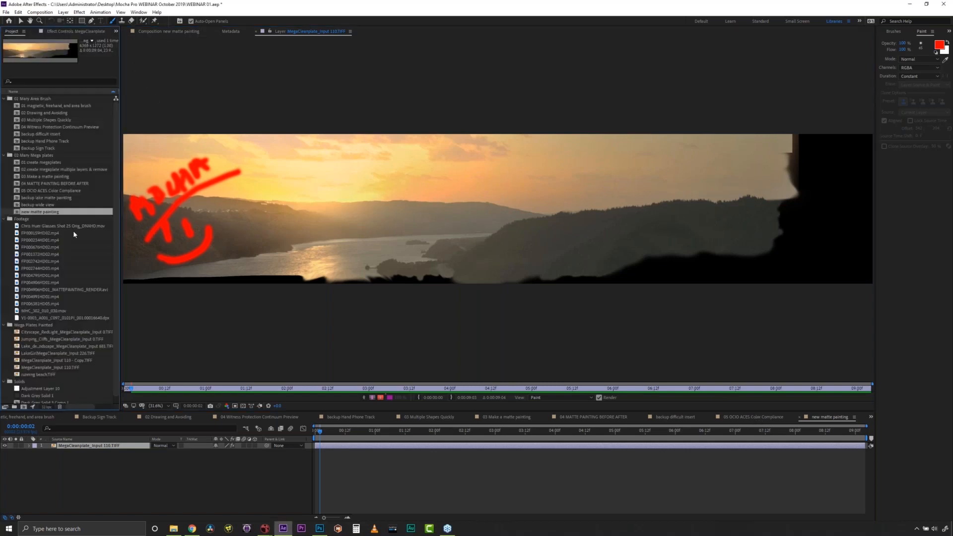
pyautogui.doubleClick(39, 177)
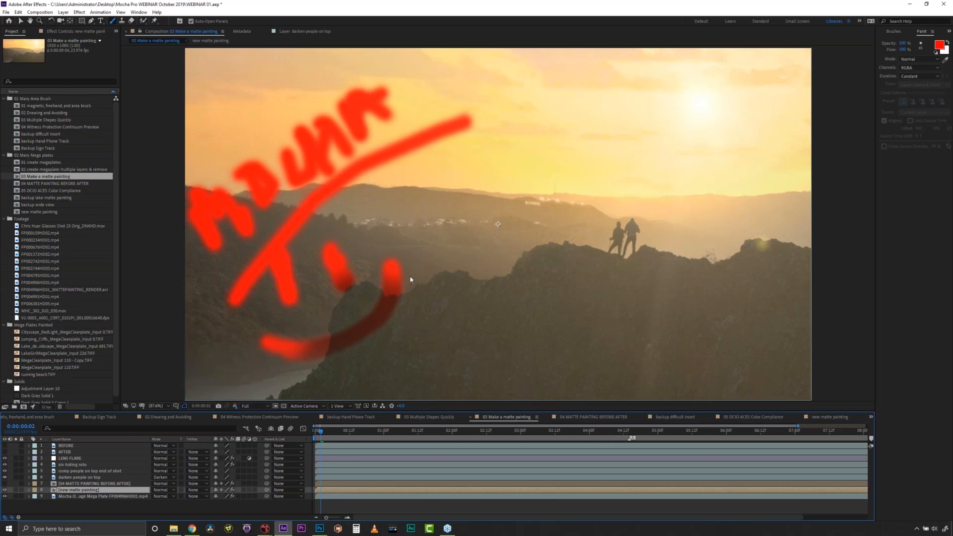
pyautogui.click(5, 490)
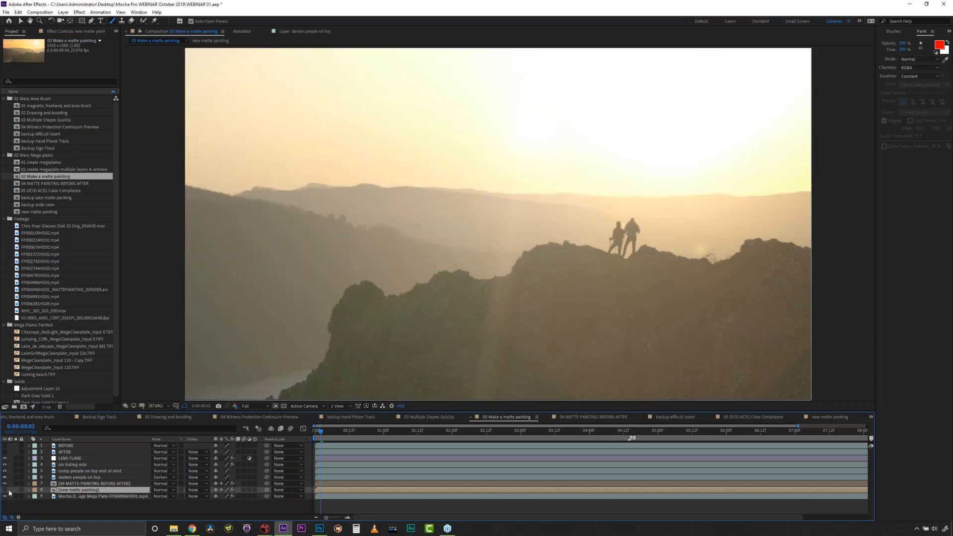
pyautogui.click(5, 484)
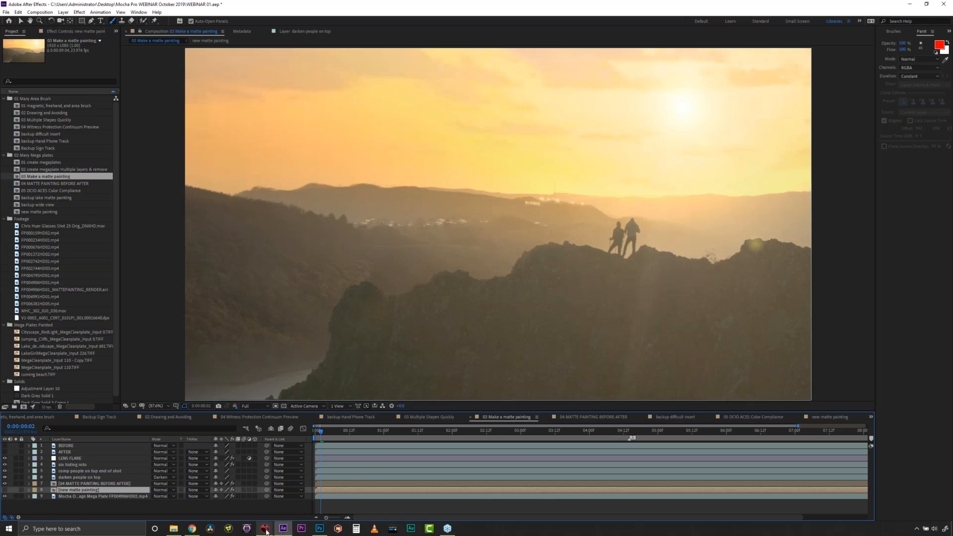
# - Switch to Nuke, open the Read2 mega plate node's properties and move the node slightly further above Reformat1
pyautogui.moveTo(266, 529)
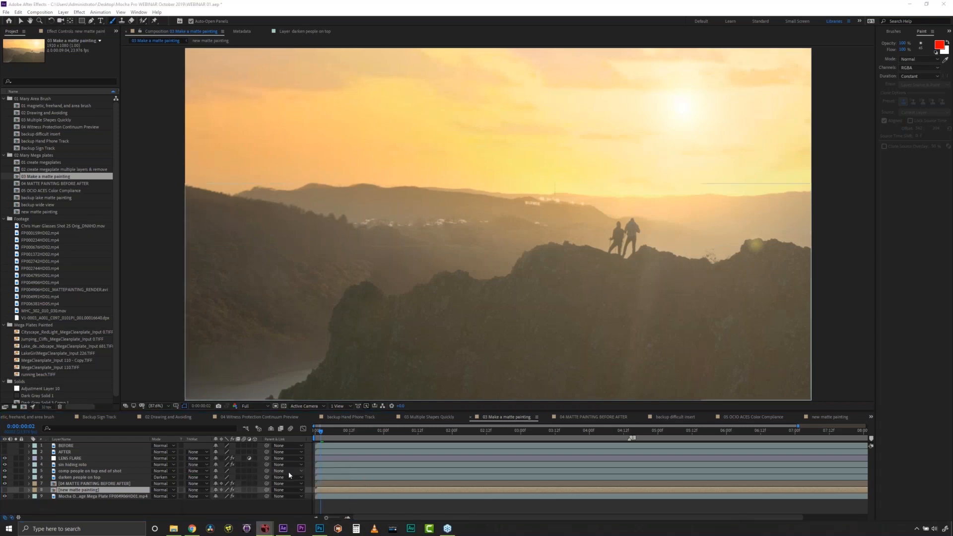
pyautogui.click(288, 474)
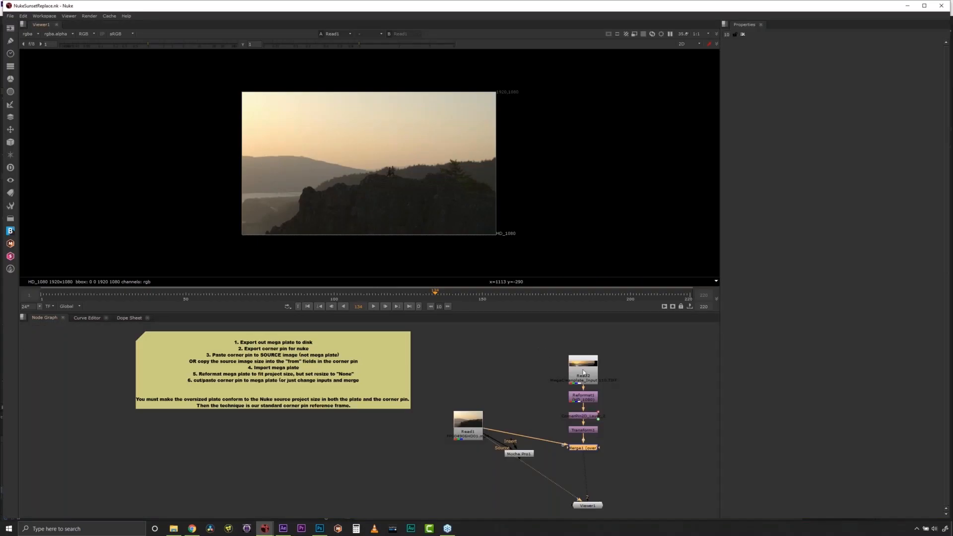
pyautogui.click(583, 372)
pyautogui.doubleClick(584, 369)
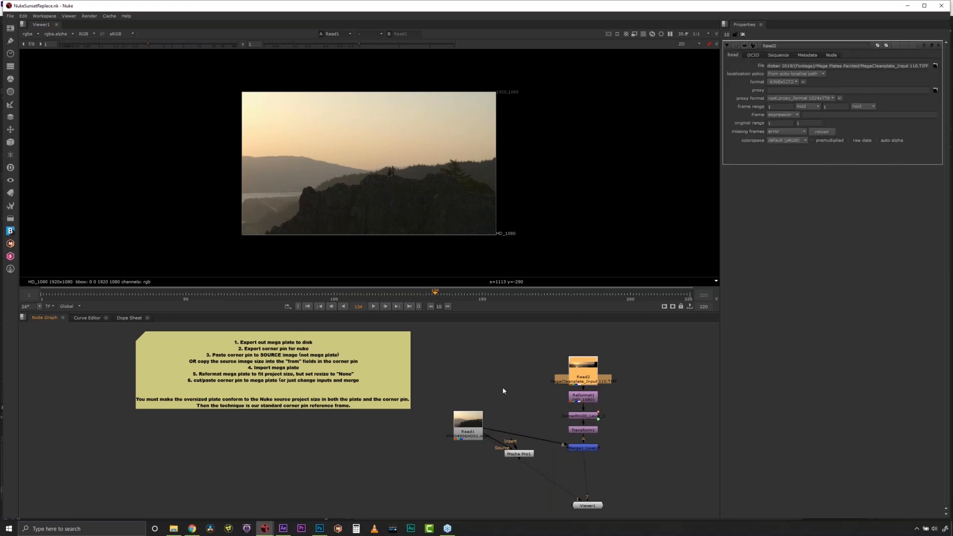
pyautogui.moveTo(583, 371); pyautogui.dragTo(583, 364)
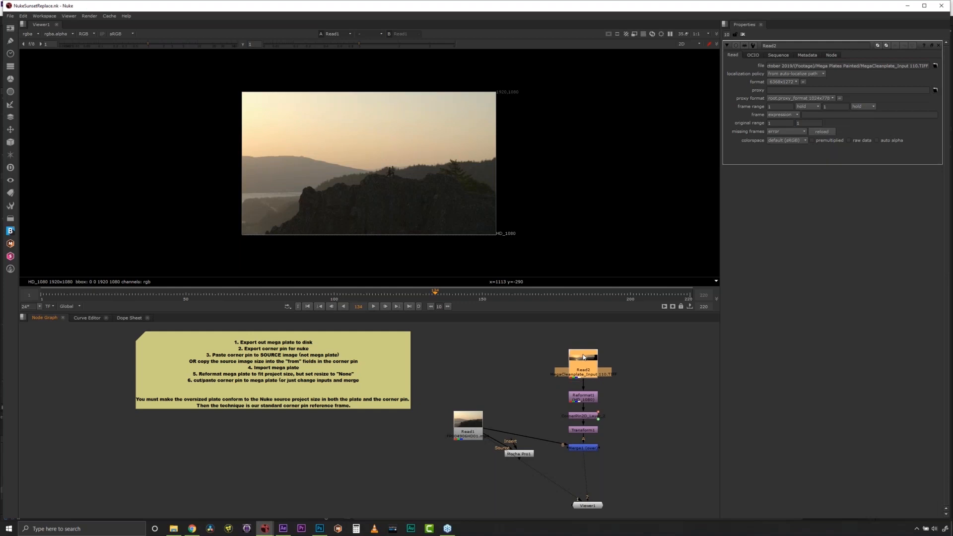
# - Move the Mocha Pro1 node to the other side of Read1, away from the Merge1 branch
pyautogui.moveTo(470, 420); pyautogui.dragTo(468, 419)
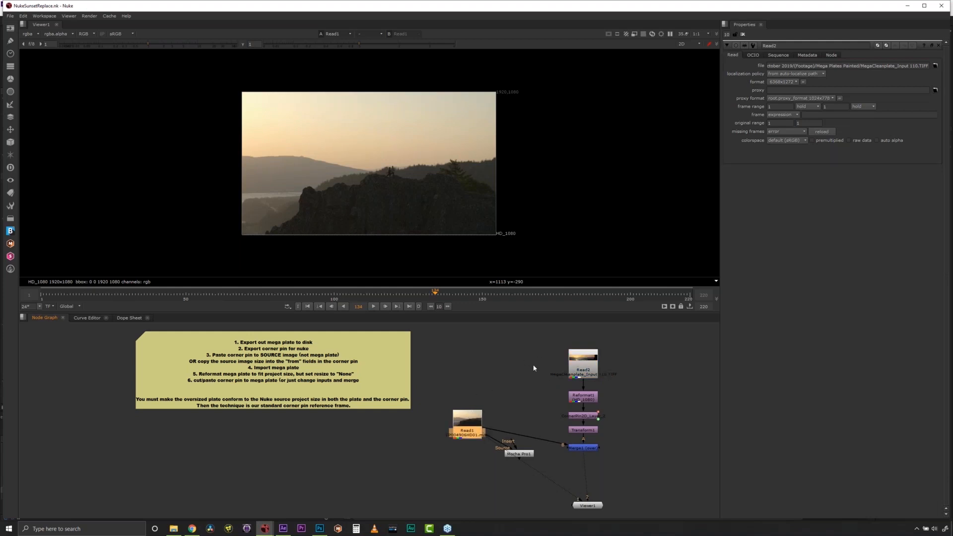
pyautogui.moveTo(474, 414); pyautogui.dragTo(474, 414)
pyautogui.moveTo(517, 458); pyautogui.dragTo(419, 457)
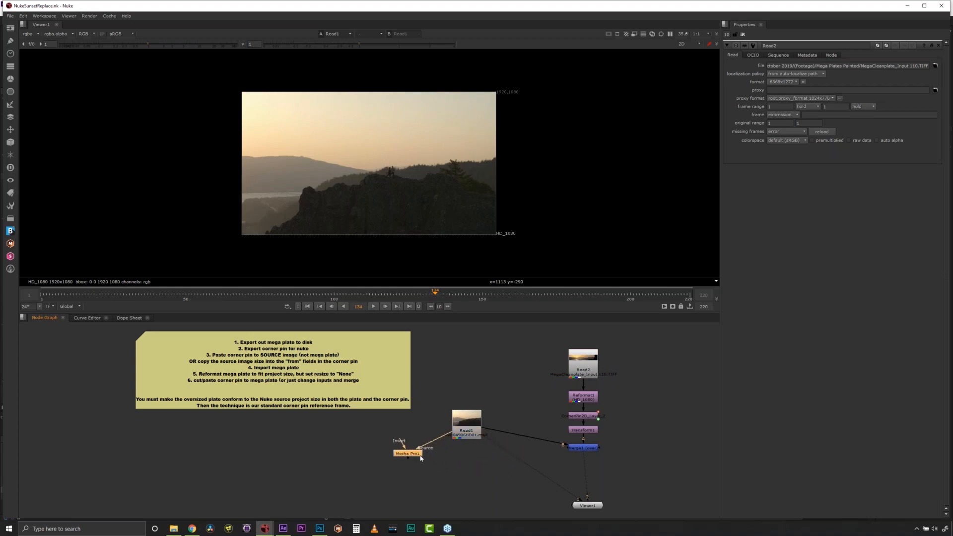
pyautogui.click(588, 416)
pyautogui.click(467, 425)
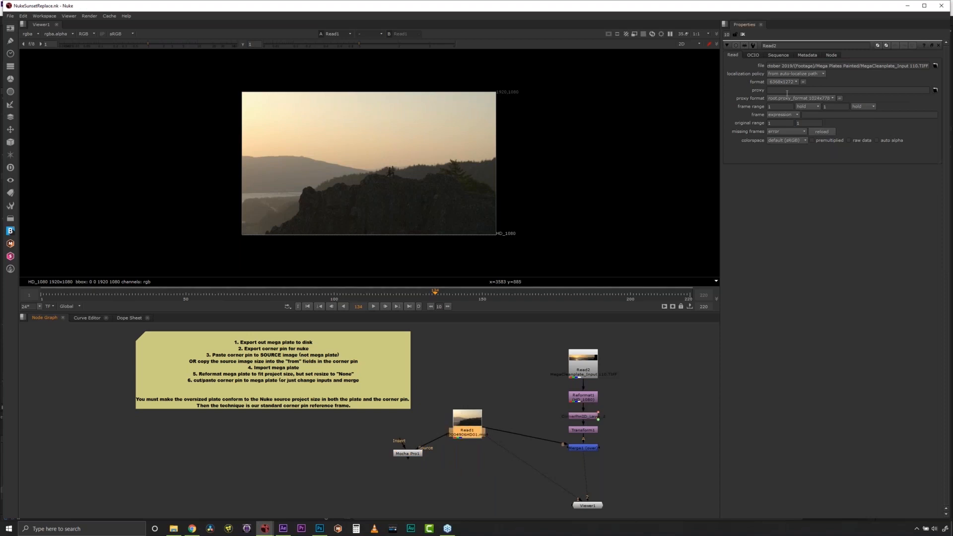
pyautogui.click(407, 454)
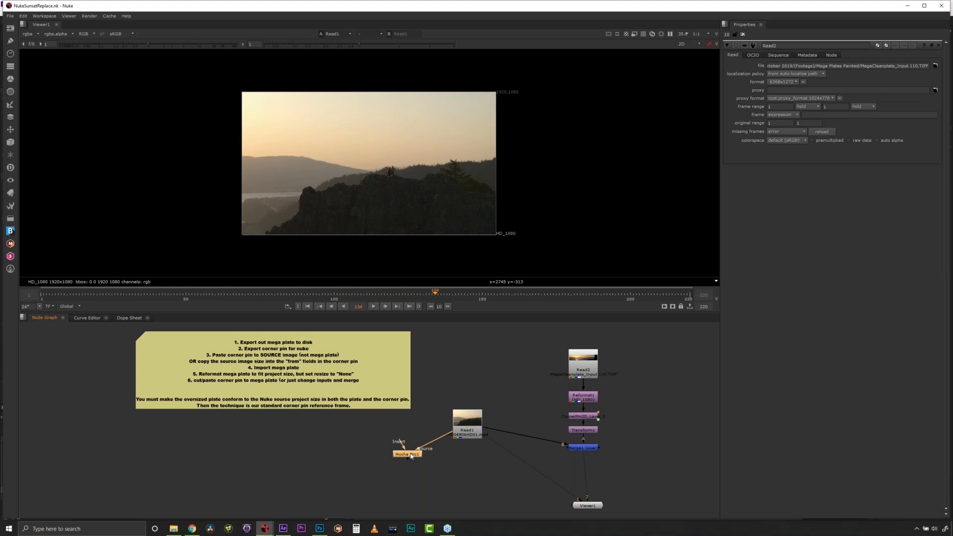
# - Launch Mocha Pro from the Mocha Pro1 node, copy the BG layer's tracking data as a Nuke corner pin, and return to the node graph
pyautogui.doubleClick(408, 453)
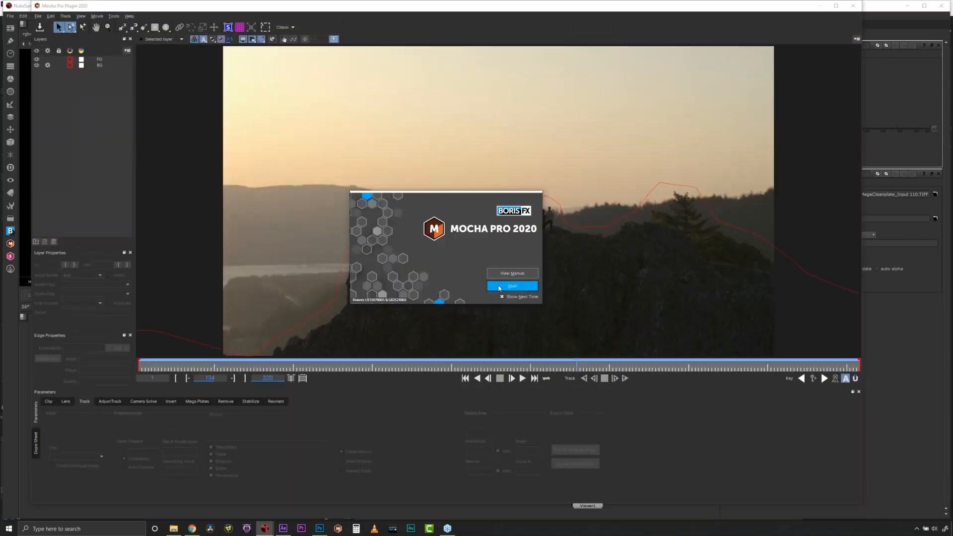
pyautogui.click(500, 287)
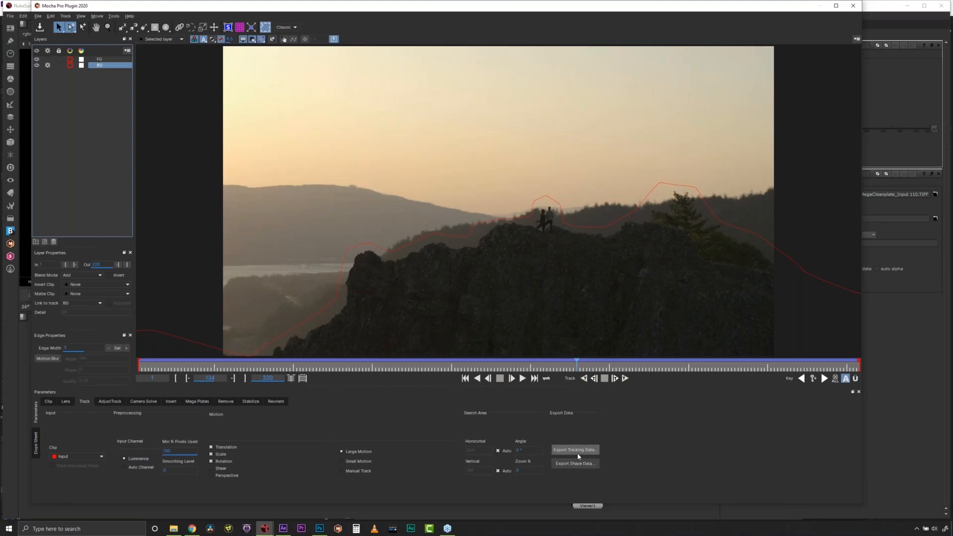
pyautogui.click(578, 451)
pyautogui.click(451, 268)
pyautogui.click(852, 6)
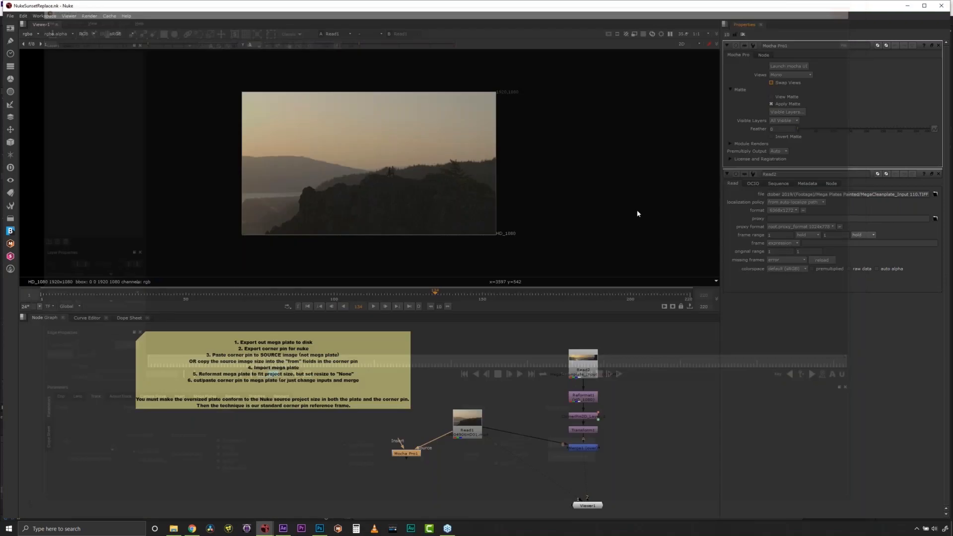
# - Paste the corner pin onto the Read1 source clip and transfer it to the mega plate branch, between Reformat1 and Transform1
pyautogui.hotkey('ctrl', 'v')
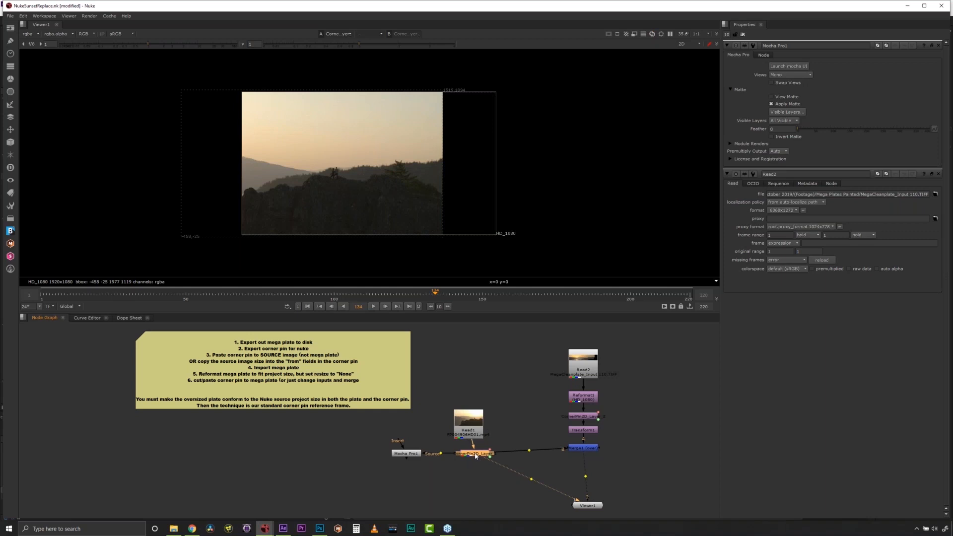
pyautogui.moveTo(474, 453); pyautogui.dragTo(473, 457)
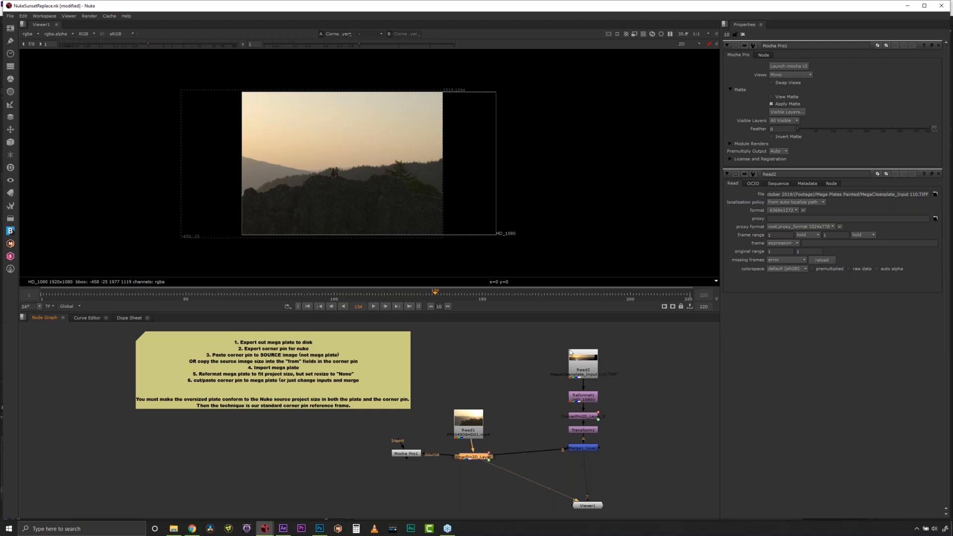
pyautogui.moveTo(482, 462); pyautogui.dragTo(585, 420)
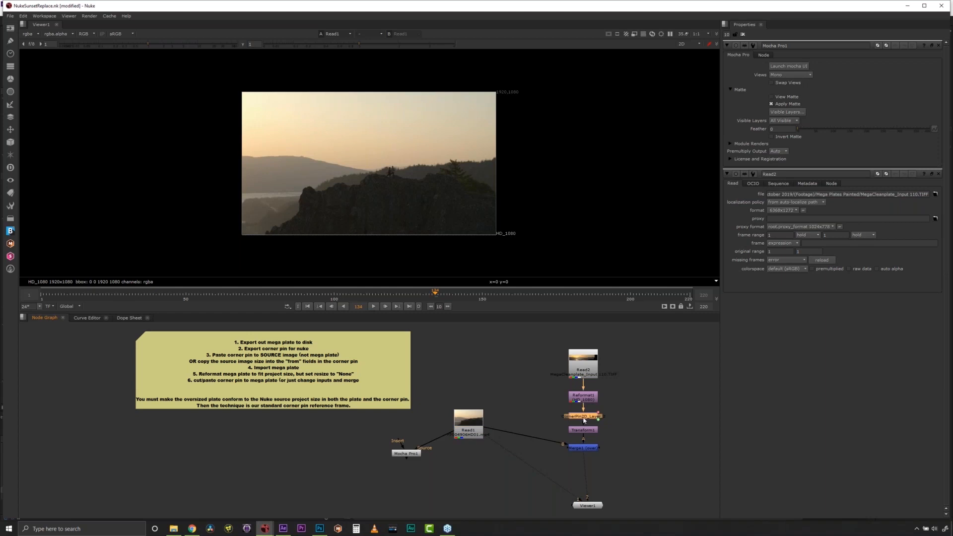
# - Open the Reformat1 node's properties to examine its output format and resize type
pyautogui.click(584, 397)
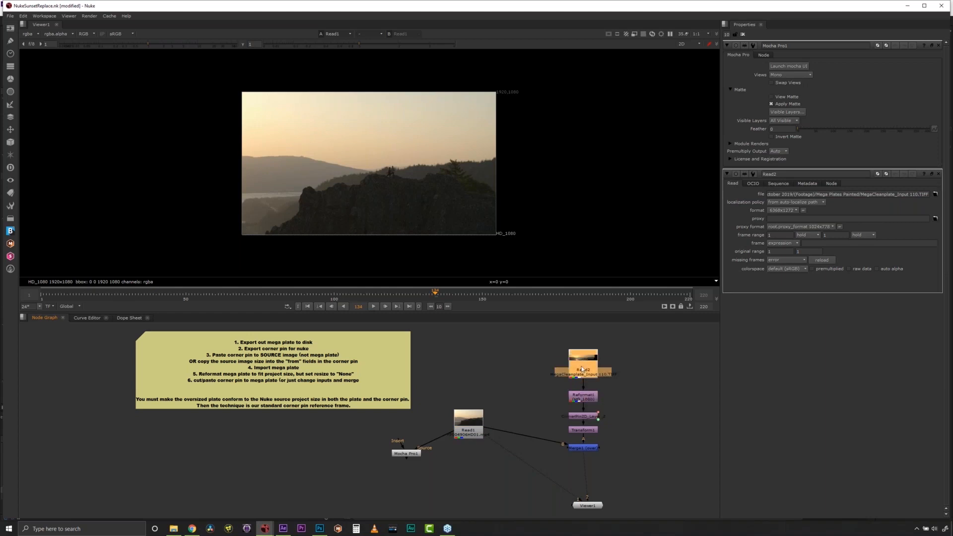
pyautogui.doubleClick(582, 399)
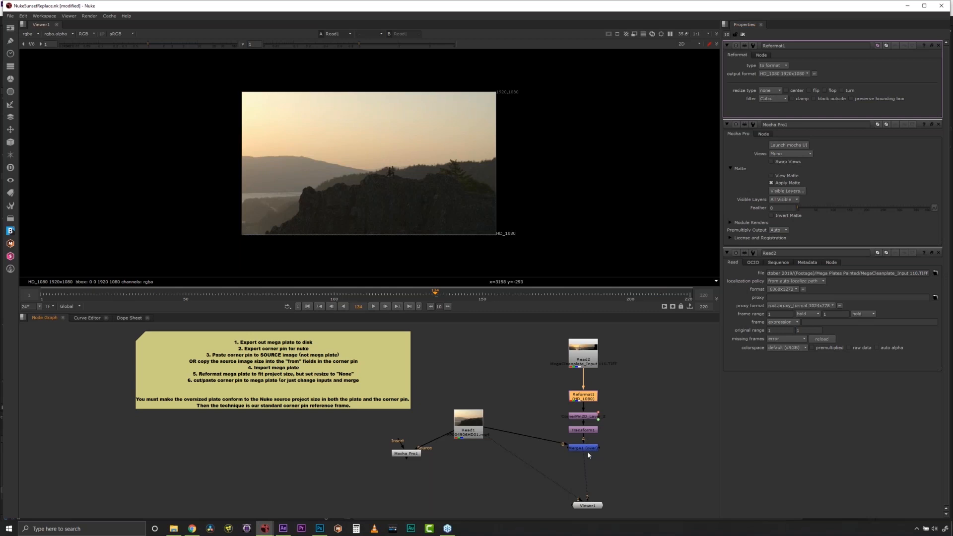
# - Go to frame 110 and alternate the viewer between the Read1 footage and the Merge1 result to compare them
pyautogui.click(587, 504)
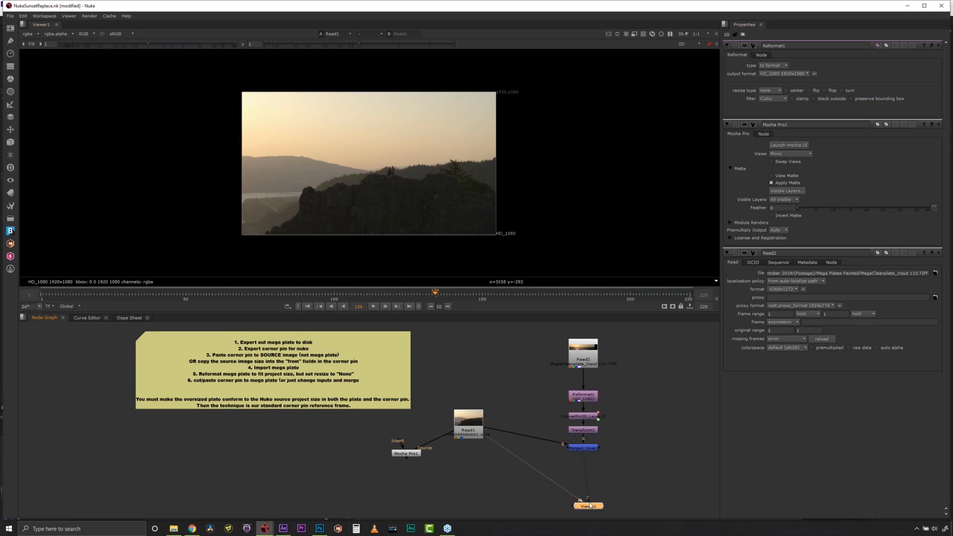
pyautogui.moveTo(436, 304); pyautogui.dragTo(364, 307)
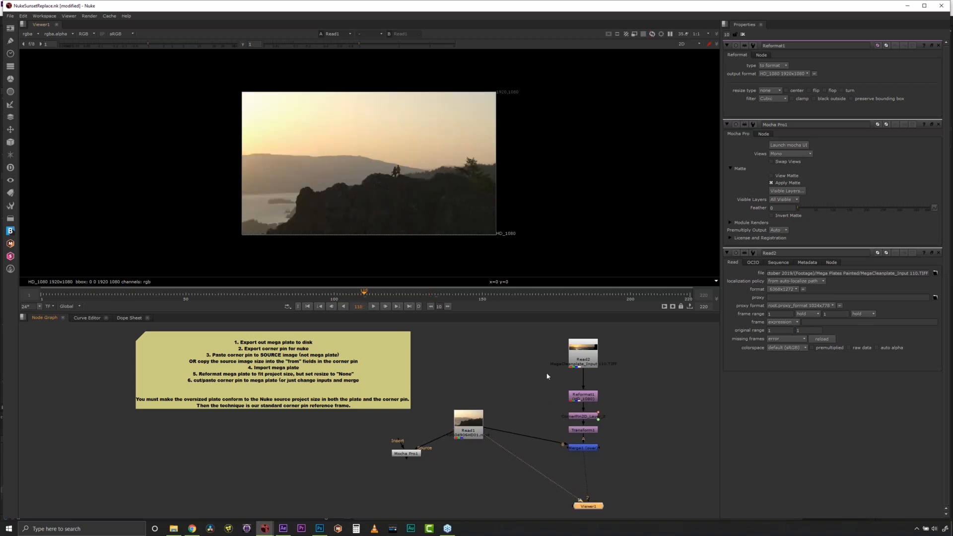
pyautogui.moveTo(591, 506); pyautogui.dragTo(589, 506)
pyautogui.press('2')
pyautogui.press('1')
pyautogui.press('2')
pyautogui.press('1')
pyautogui.press('2')
pyautogui.press('1')
pyautogui.press('2')
pyautogui.press('1')
pyautogui.press('2')
pyautogui.press('1')
pyautogui.press('2')
pyautogui.press('1')
pyautogui.press('2')
pyautogui.press('1')
pyautogui.press('2')
pyautogui.press('1')
pyautogui.press('2')
pyautogui.press('1')
pyautogui.press('2')
pyautogui.press('1')
pyautogui.press('2')
pyautogui.press('1')
pyautogui.press('2')
pyautogui.press('1')
pyautogui.press('2')
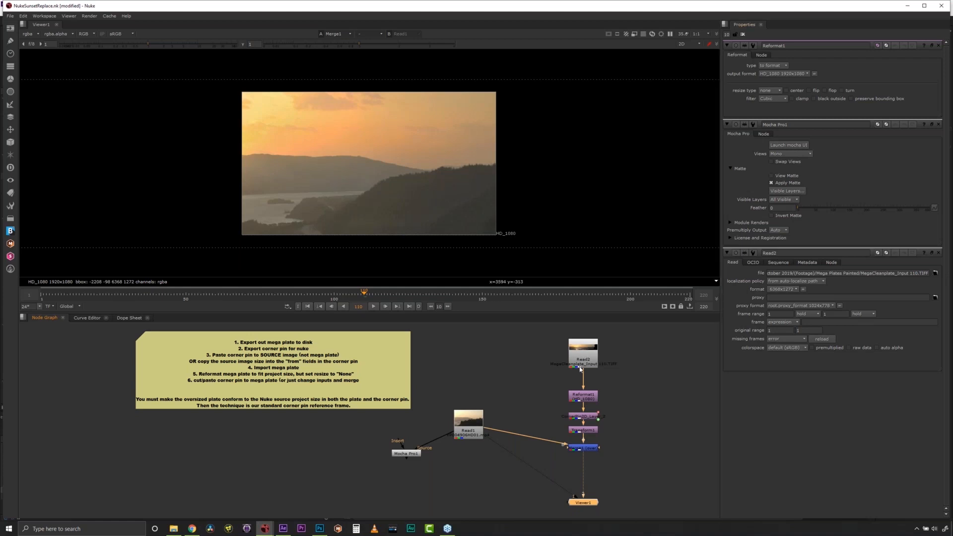
# - Leave Nuke, switch to Chrome and view the OpenColorIO website and the Boris FX documentation on OCIO in Mocha Pro
pyautogui.click(908, 6)
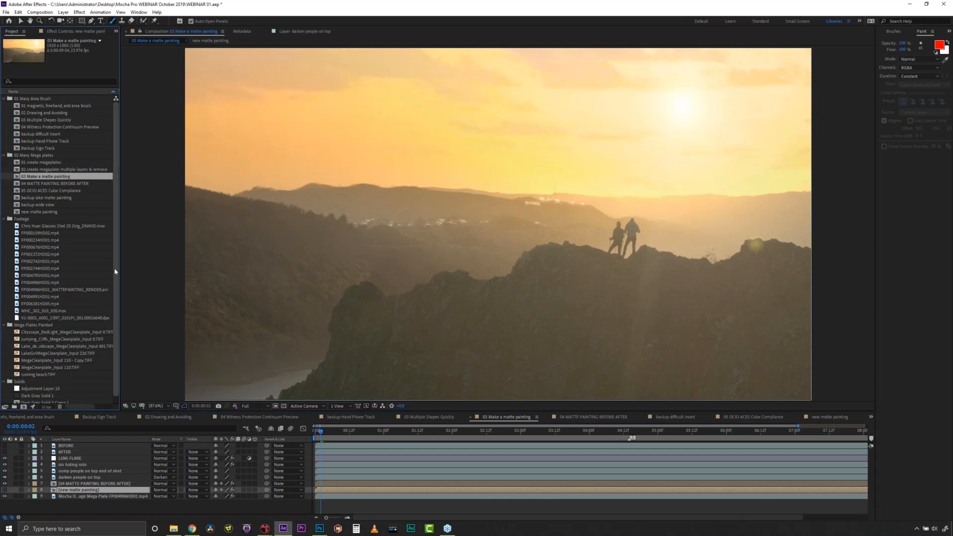
pyautogui.scroll(-1, 65, 360)
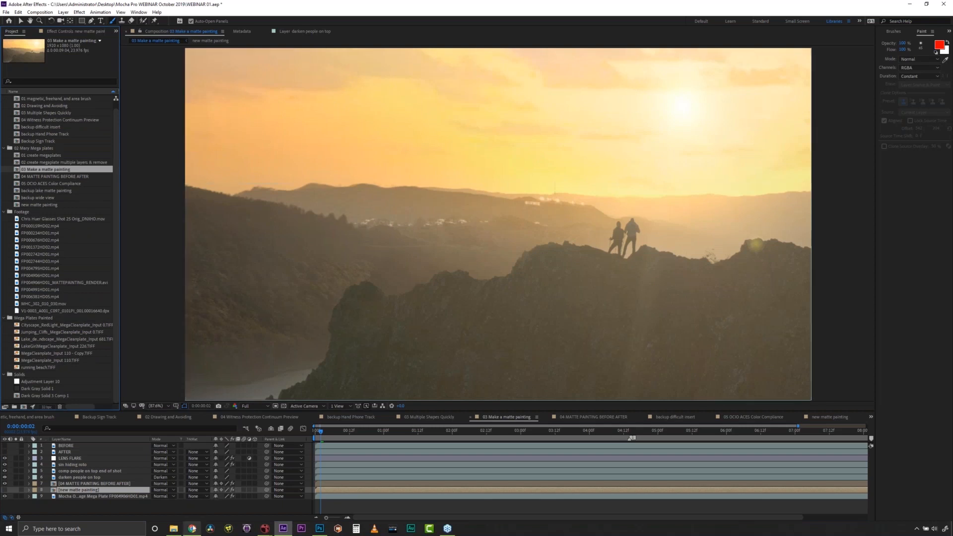
pyautogui.click(211, 6)
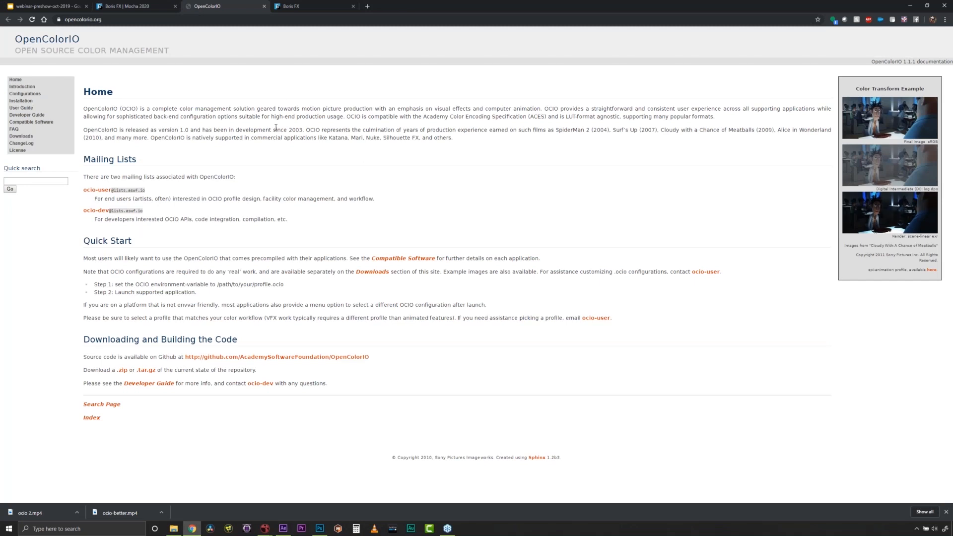
pyautogui.click(298, 6)
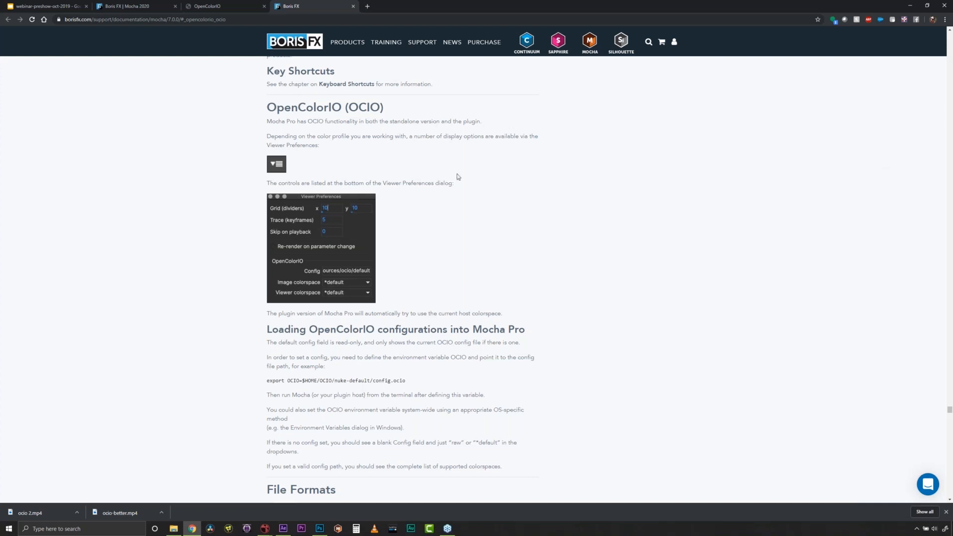
# - Return to After Effects and open the 05 OCIO ACES Color Compliance composition
pyautogui.click(909, 7)
pyautogui.click(26, 184)
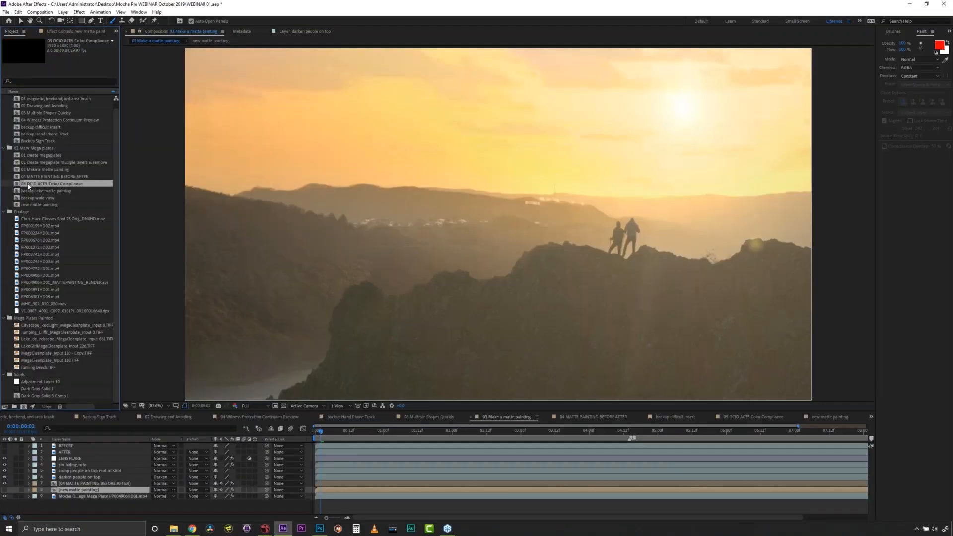
pyautogui.doubleClick(33, 184)
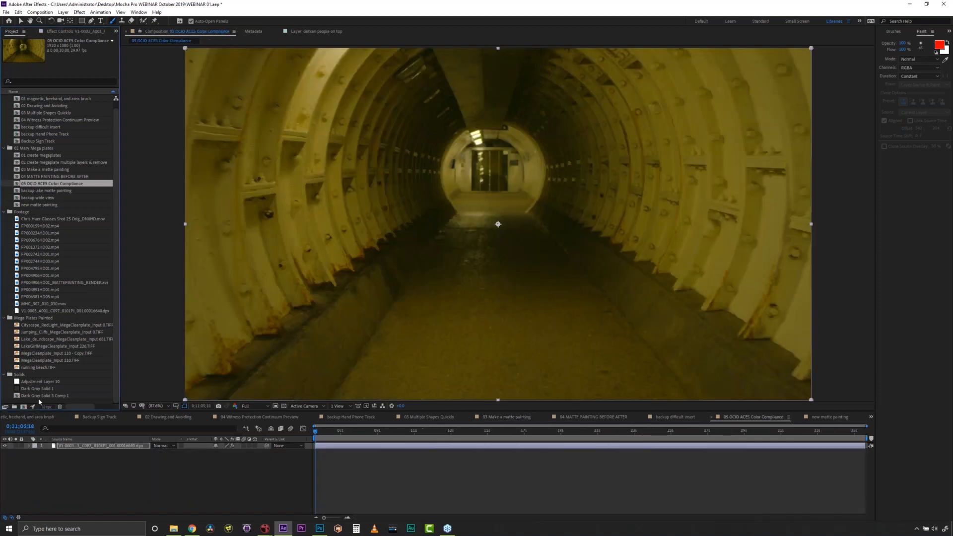
# - Launch Mocha Pro on the tunnel DPX layer and open its viewer preferences
pyautogui.click(100, 446)
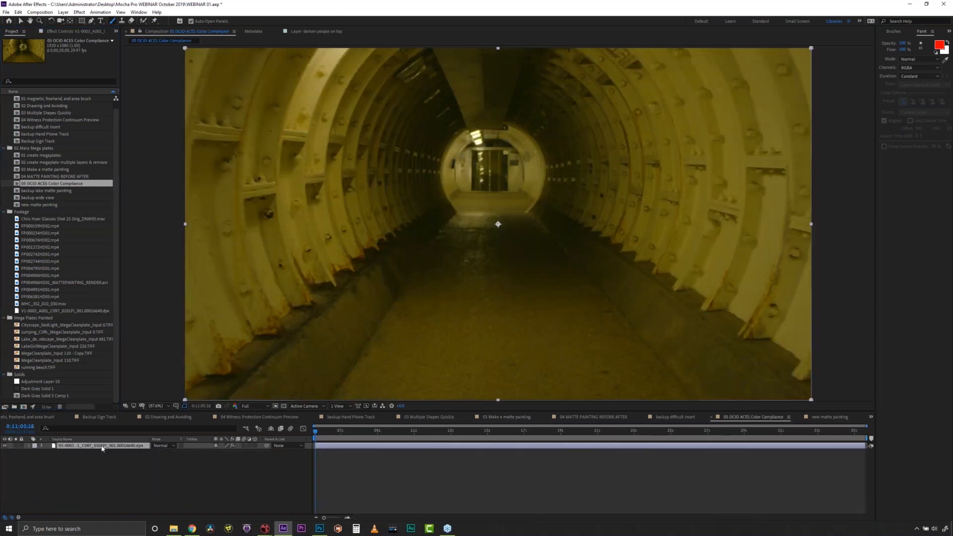
pyautogui.click(72, 34)
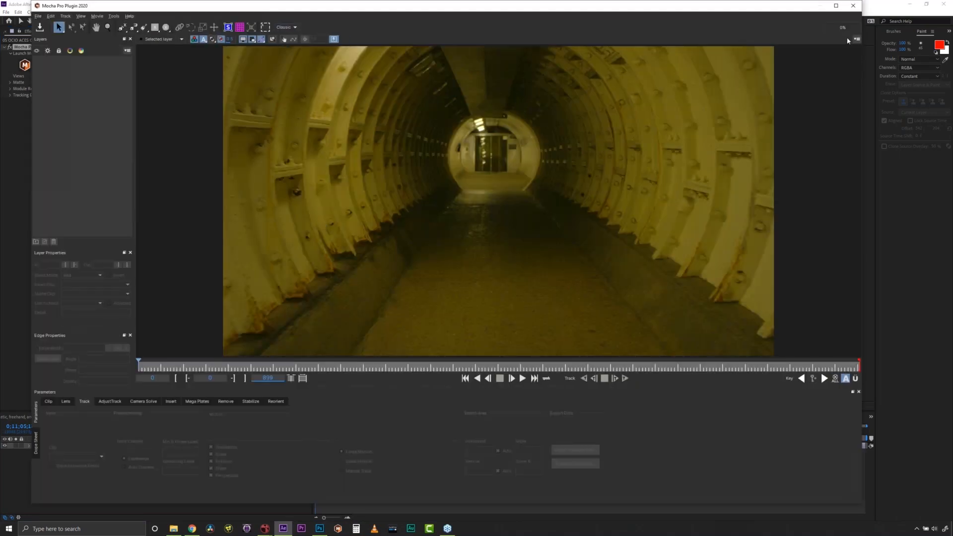
pyautogui.click(857, 40)
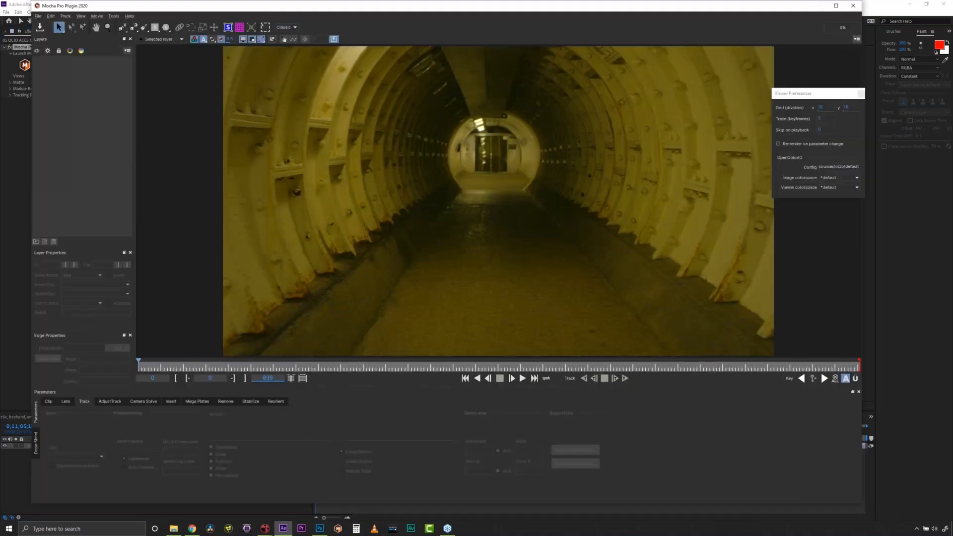
# - Set the OpenColorIO image colorspace to linear and the viewer colorspace to rec709
pyautogui.click(819, 166)
pyautogui.click(838, 177)
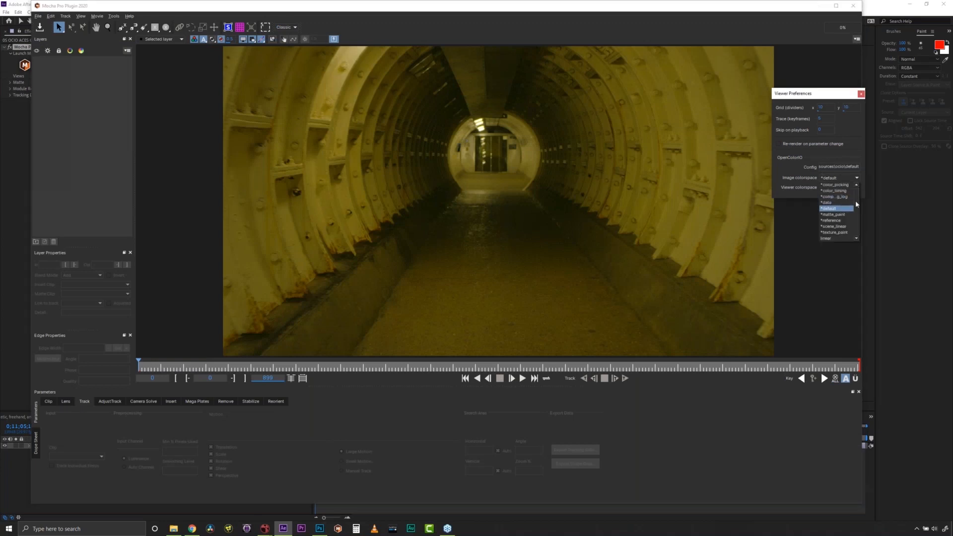
pyautogui.click(834, 239)
pyautogui.click(838, 188)
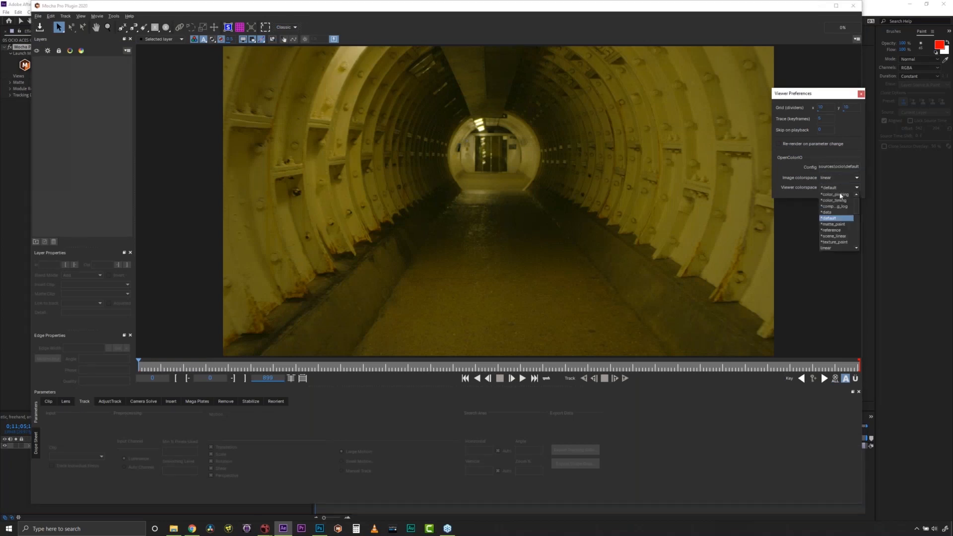
pyautogui.scroll(-2, 842, 218)
pyautogui.click(840, 224)
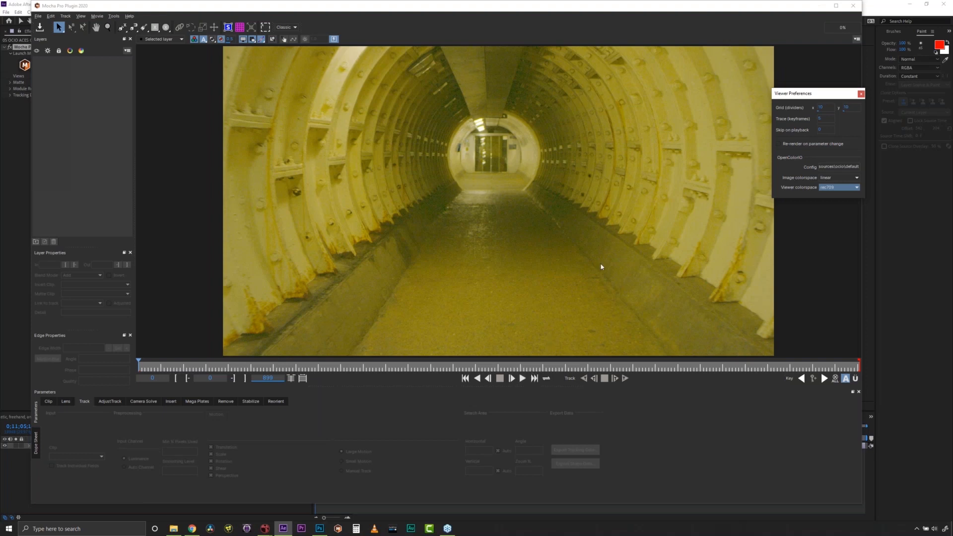
# - Close the viewer preferences and Mocha Pro, and bring back the After Effects project item list
pyautogui.click(862, 94)
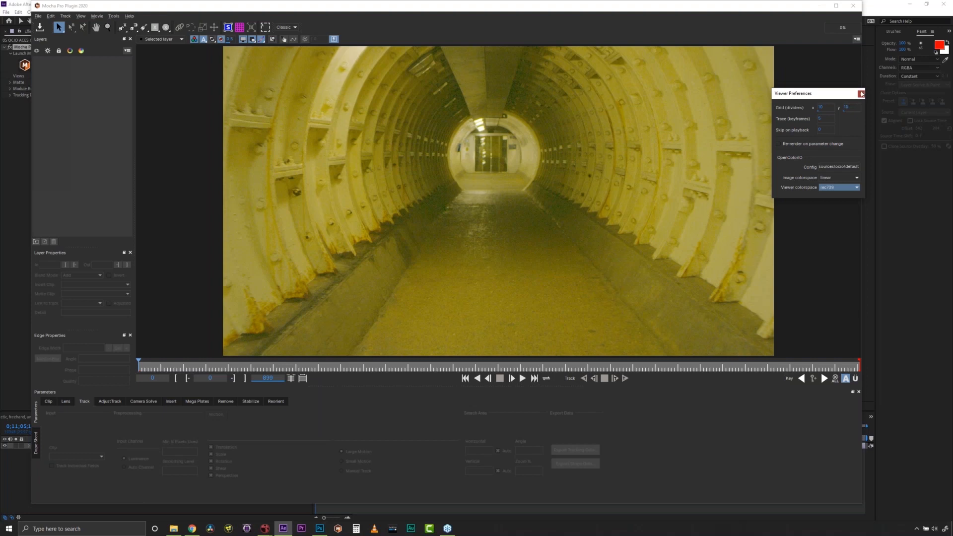
pyautogui.click(853, 8)
pyautogui.click(116, 31)
pyautogui.click(144, 43)
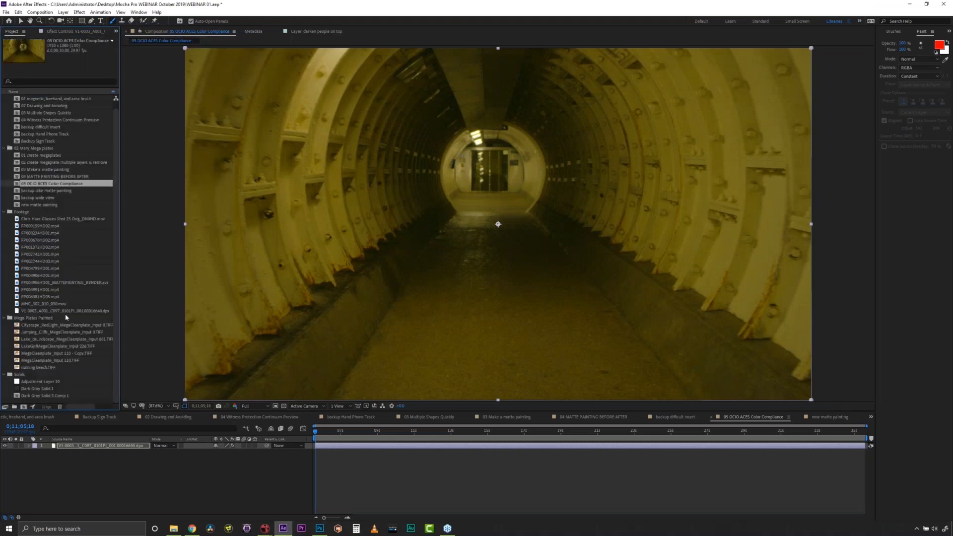
# - Open the 03 Make a matte painting composition and play it from the first frame
pyautogui.click(52, 312)
pyautogui.click(47, 297)
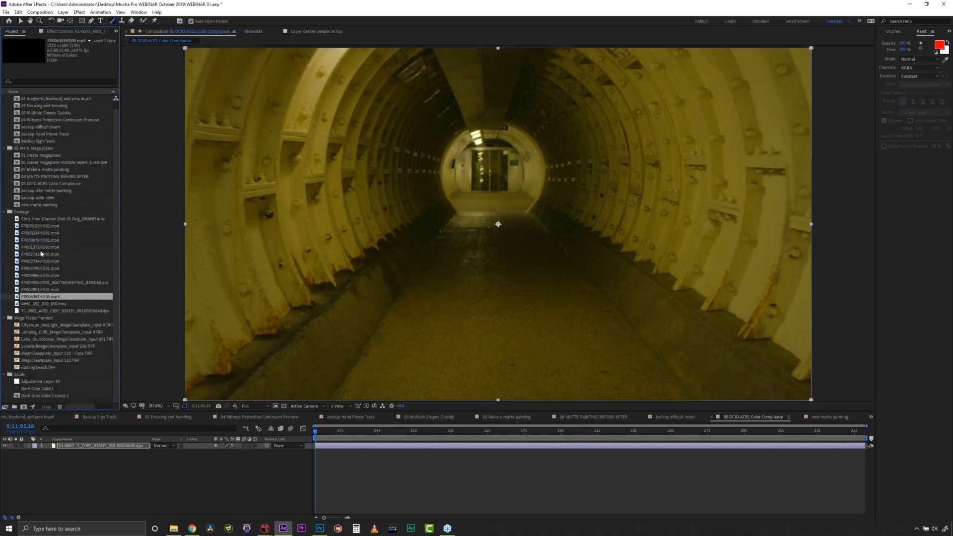
pyautogui.click(46, 169)
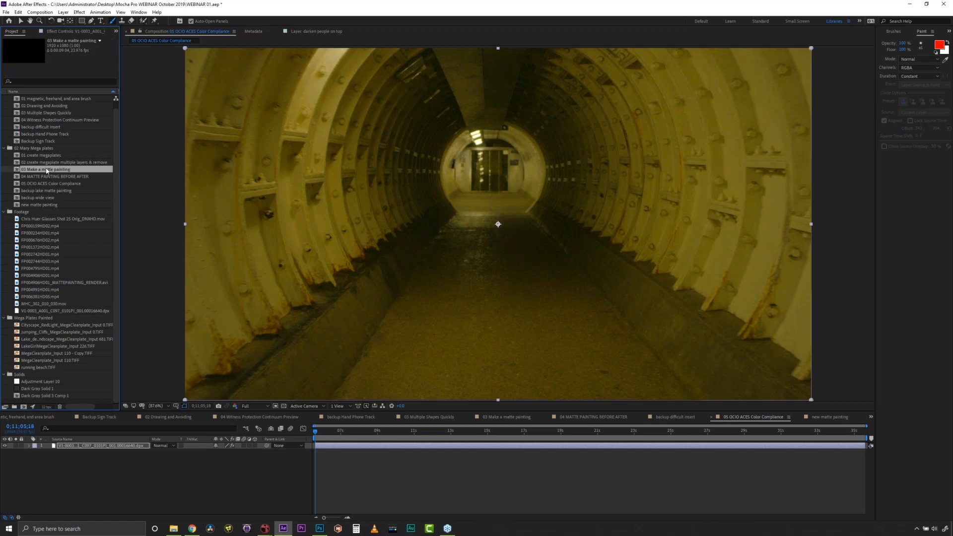
pyautogui.doubleClick(46, 170)
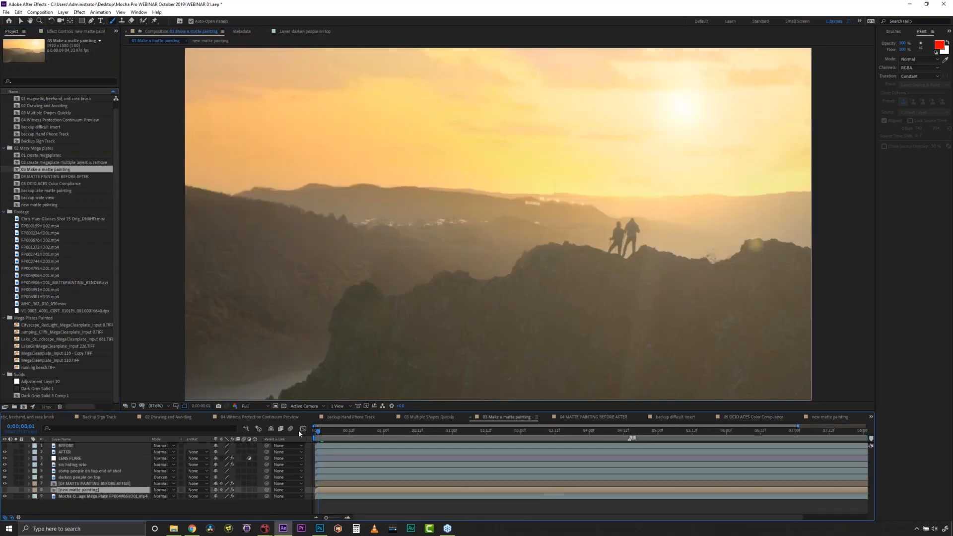
pyautogui.press('Home')
pyautogui.press('space')
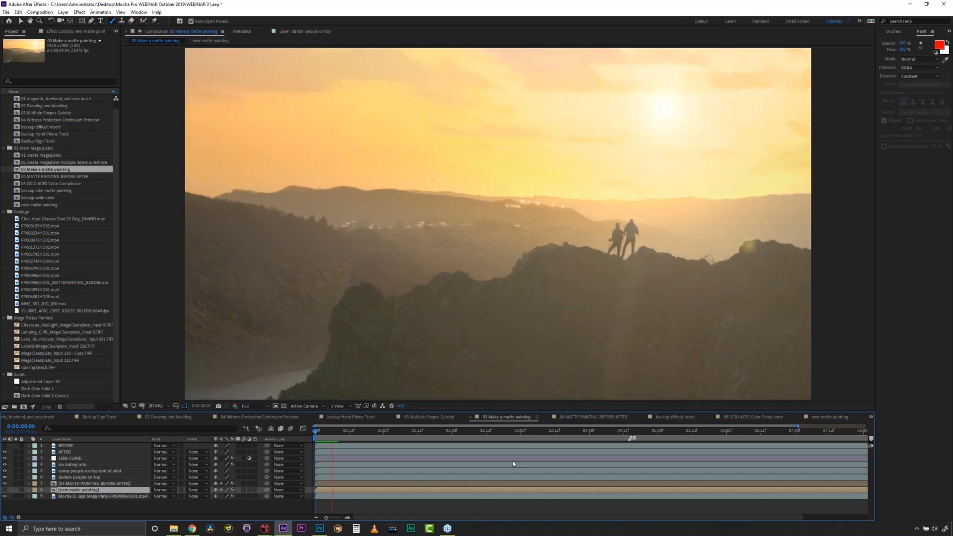